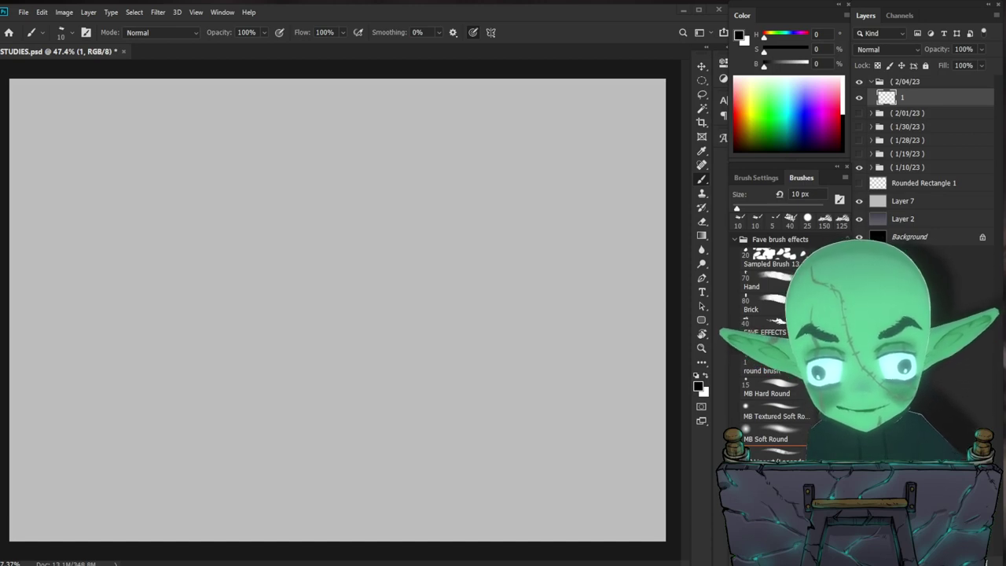
# - Hand-letter 'Studies Day #11' in the lower-right corner, adjusting brush opacity between 50% and 100%
pyautogui.press('5')
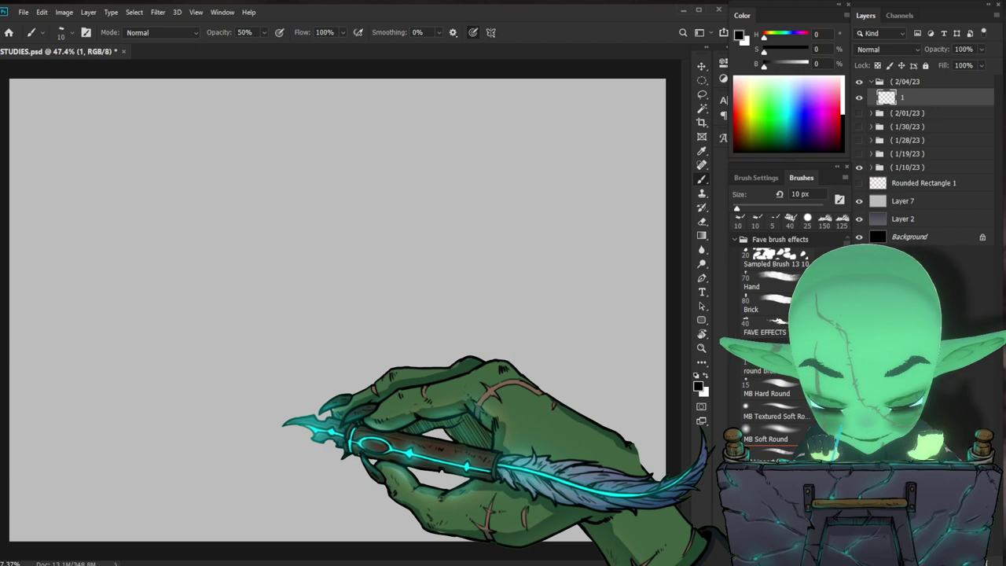
pyautogui.press('0')
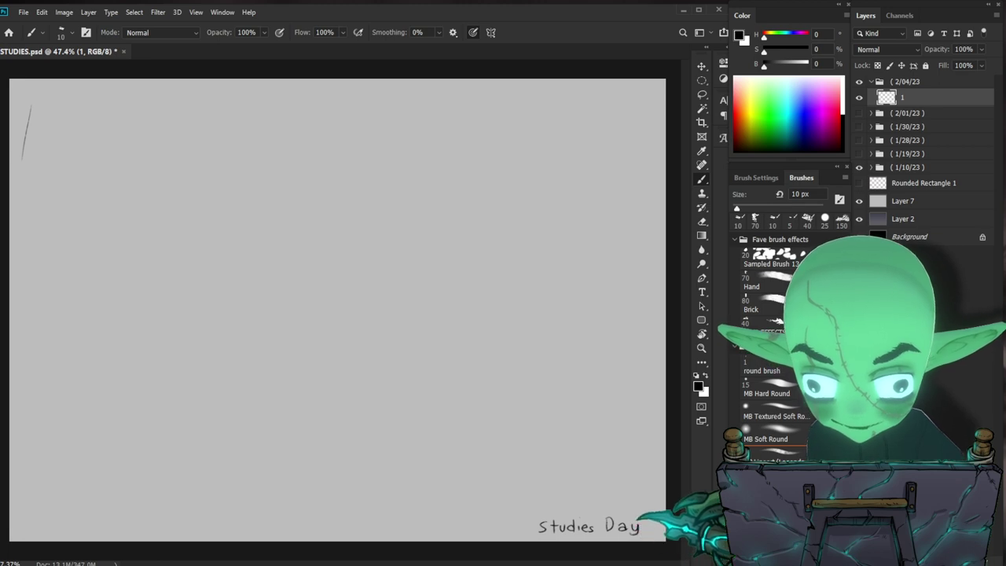
pyautogui.press('v')
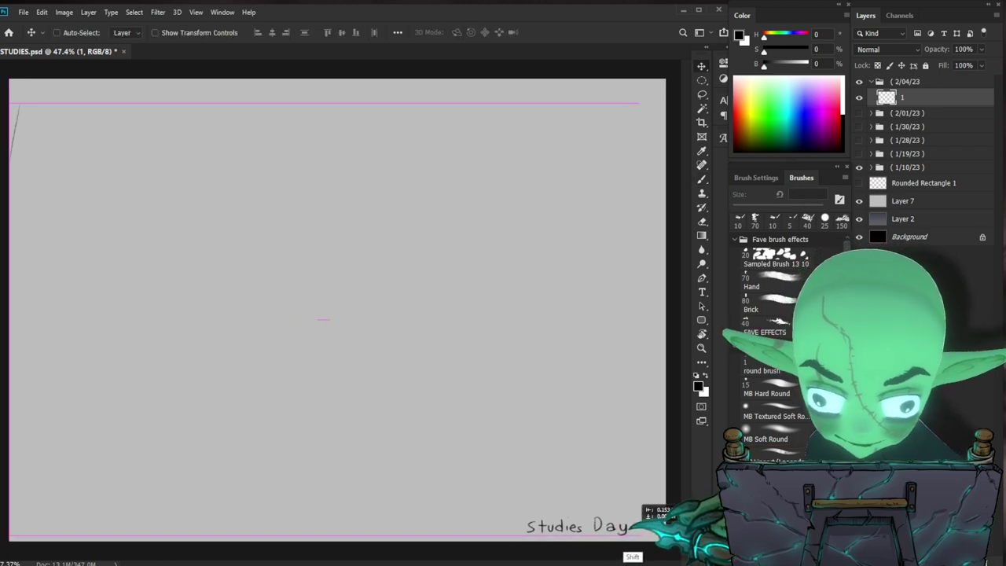
pyautogui.press('b')
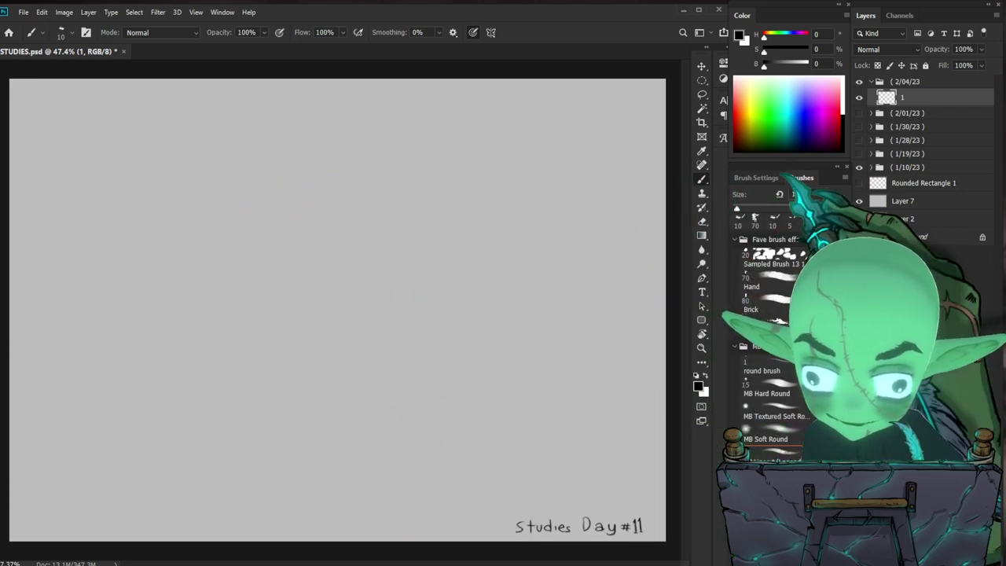
# - Prepare the Rectangle tool and add a new empty layer named Layer 10
pyautogui.press('u')
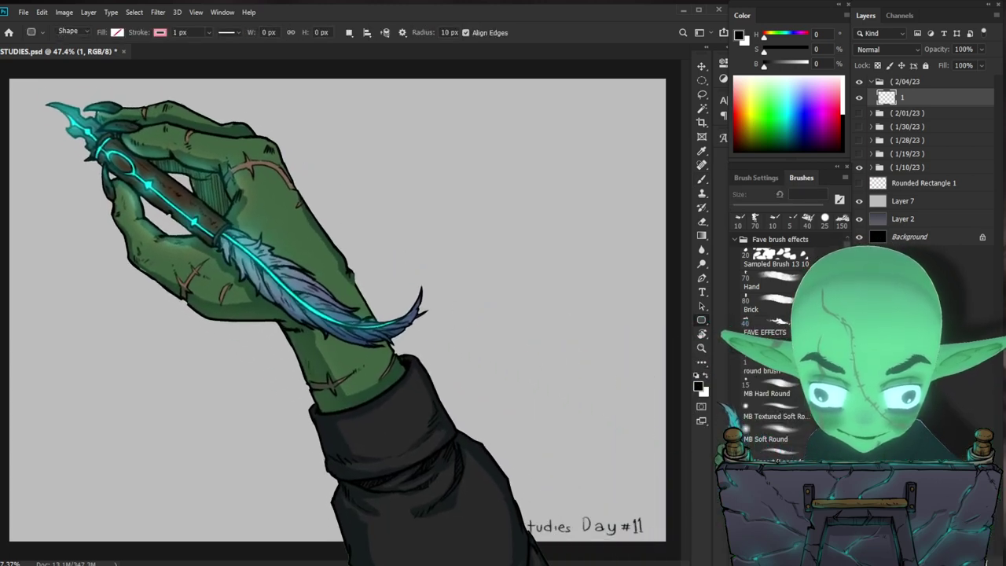
pyautogui.click(160, 32)
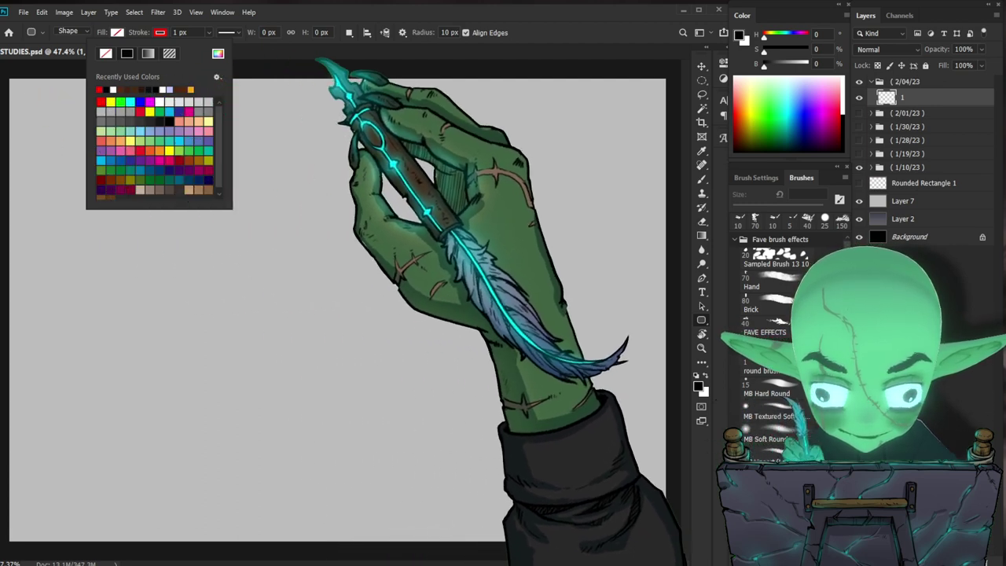
pyautogui.press('Escape')
pyautogui.hotkey('ctrl', 'shift', 'n')
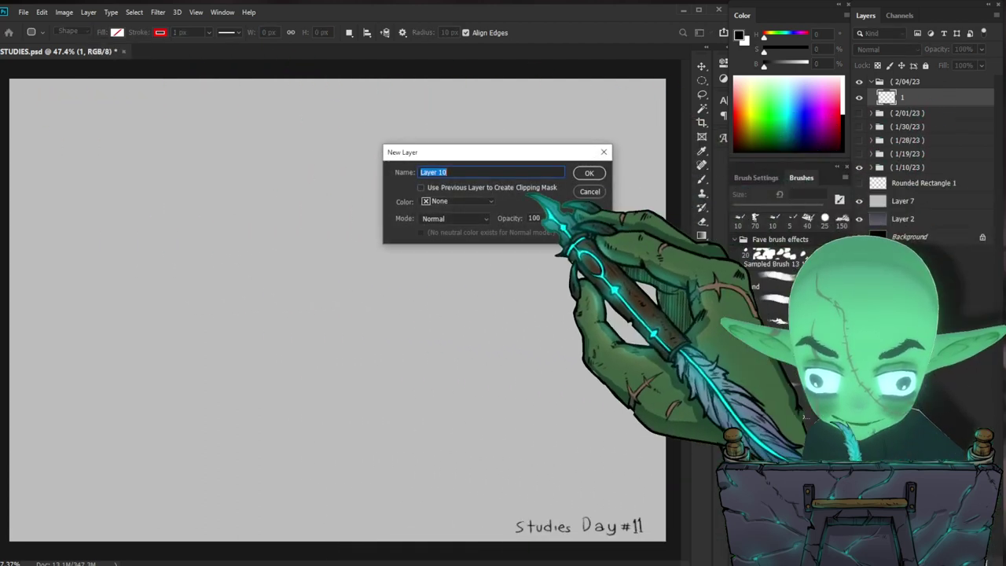
pyautogui.press('Return')
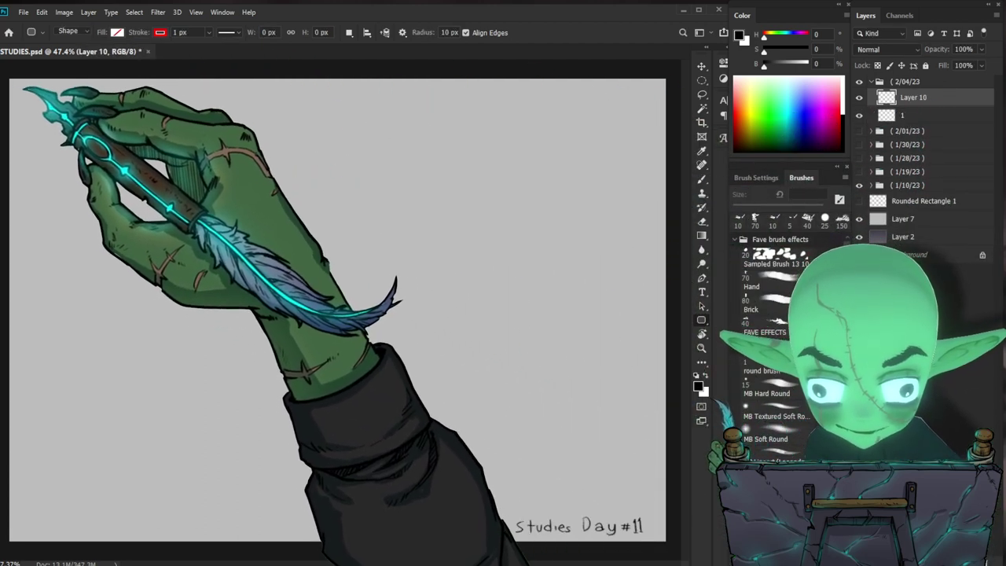
# - Draw a red-outlined rounded rectangle across most of the canvas, nudge it right, and move it below layer 1
pyautogui.moveTo(25, 95); pyautogui.dragTo(645, 511)
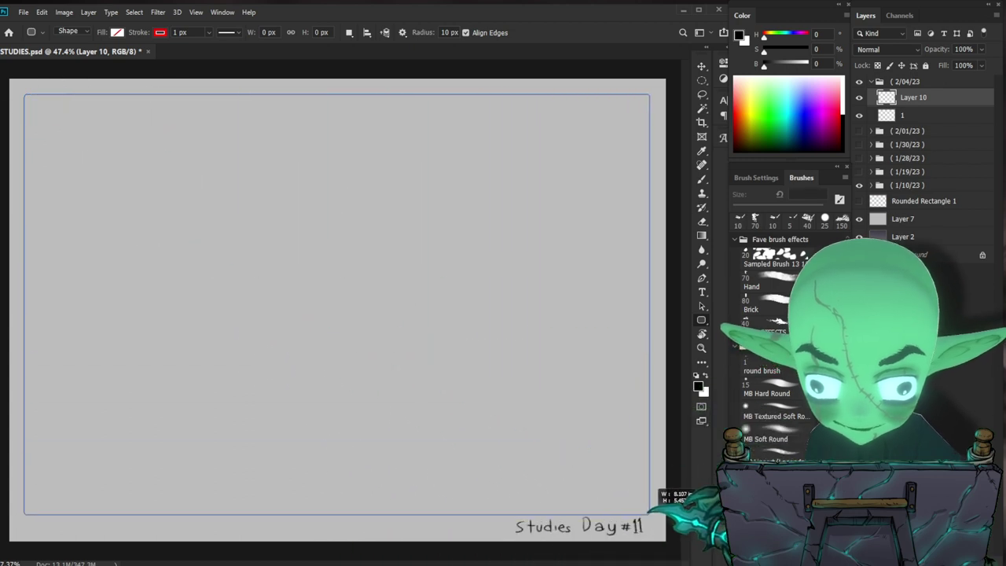
pyautogui.moveTo(644, 511); pyautogui.dragTo(647, 503)
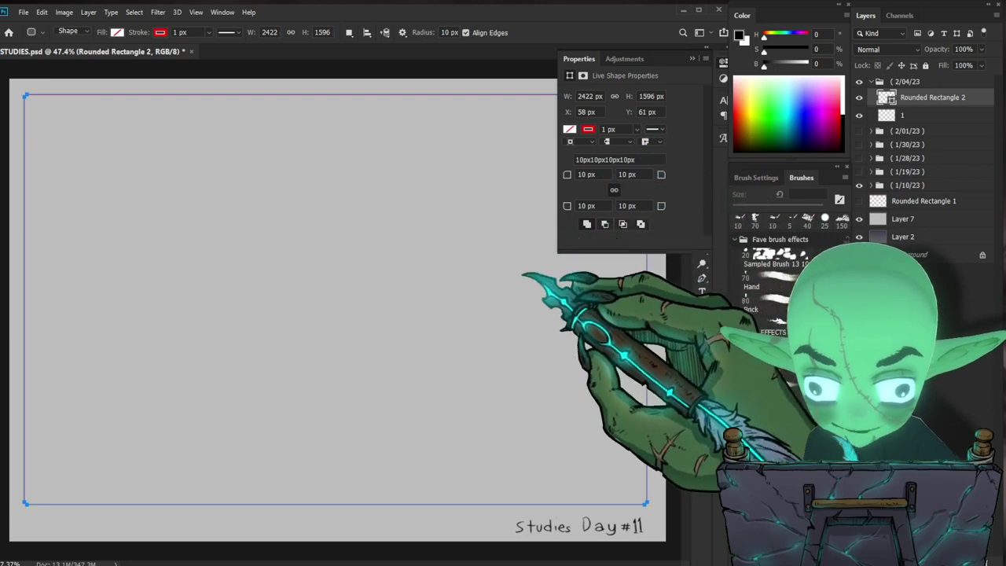
pyautogui.press('v')
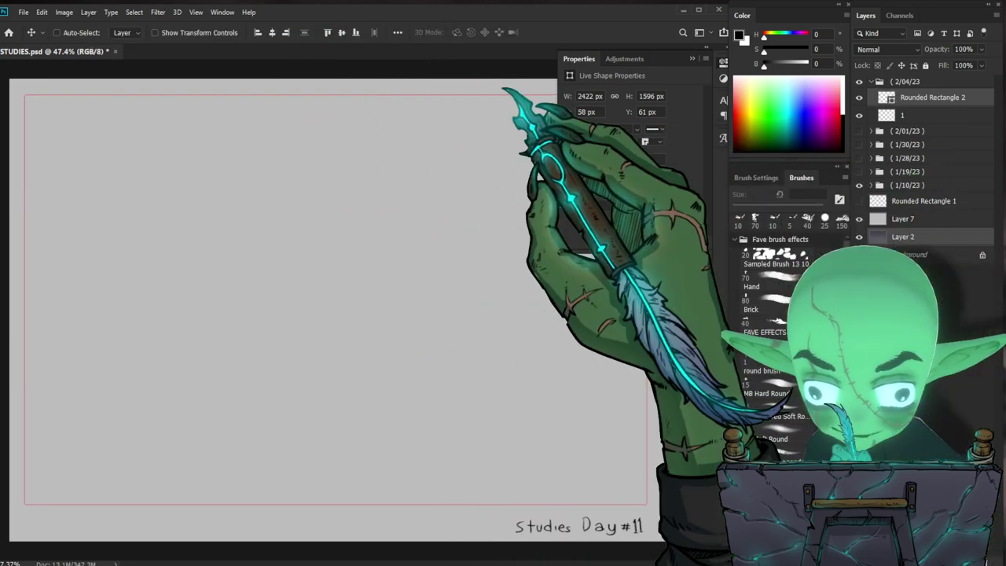
pyautogui.press('Right')
pyautogui.press('Right')
pyautogui.press('Right')
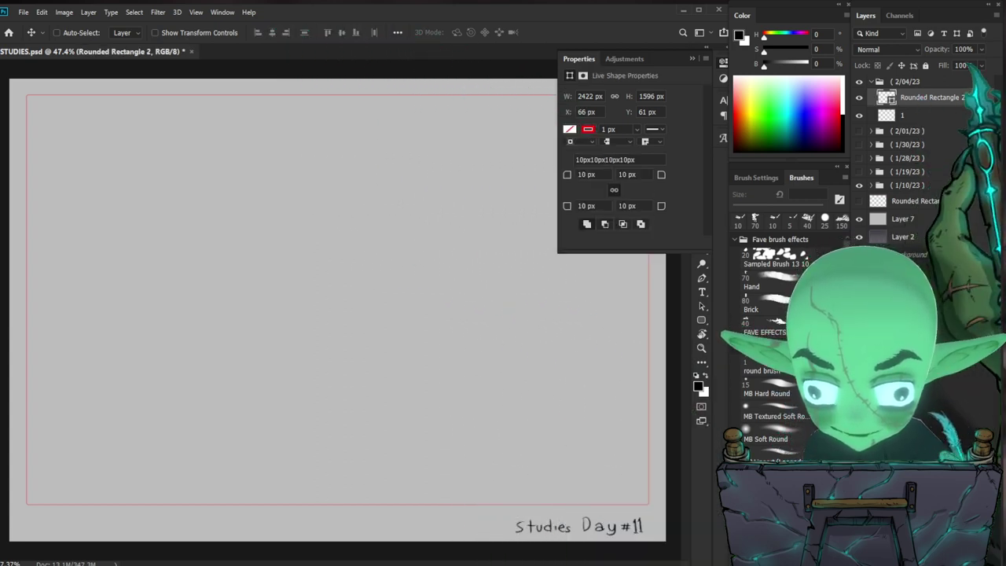
pyautogui.moveTo(932, 97)
pyautogui.mouseDown()
pyautogui.moveTo(932, 117)
pyautogui.moveTo(902, 118)
pyautogui.moveTo(924, 182)
pyautogui.mouseUp()
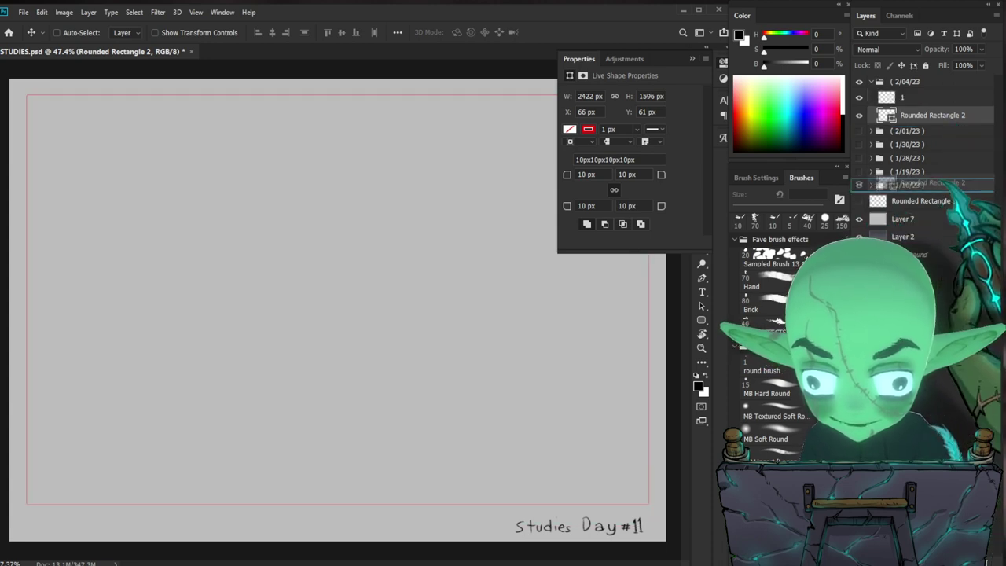
# - Convert Rounded Rectangle 2 to a smart object, then rasterize it into a pixel layer
pyautogui.rightClick(940, 183)
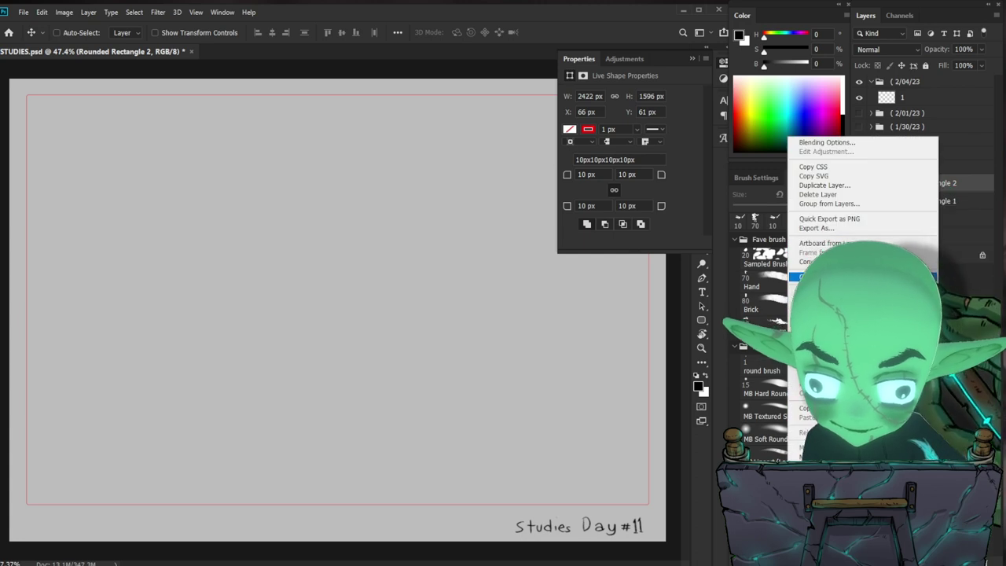
pyautogui.click(825, 276)
pyautogui.rightClick(920, 182)
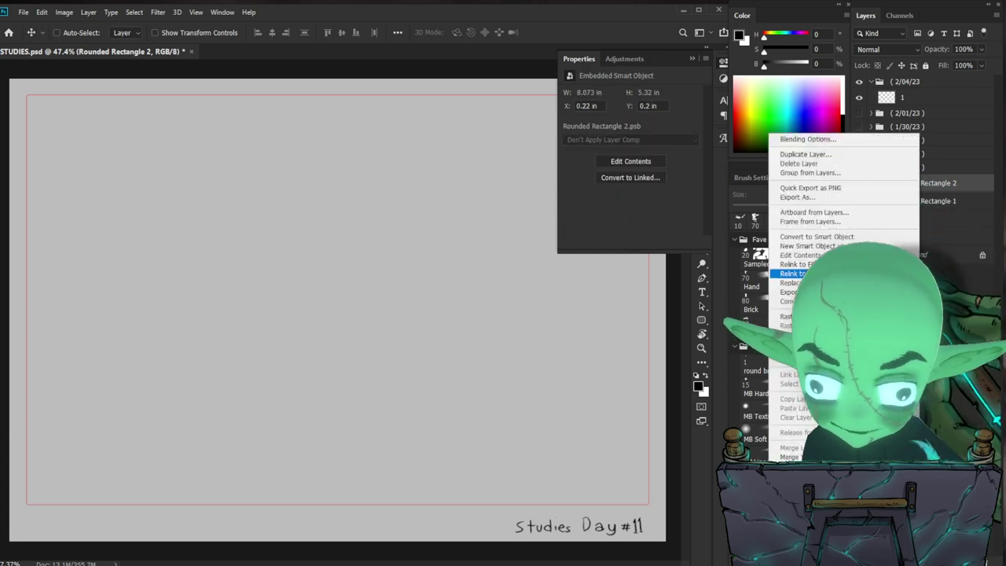
pyautogui.click(787, 316)
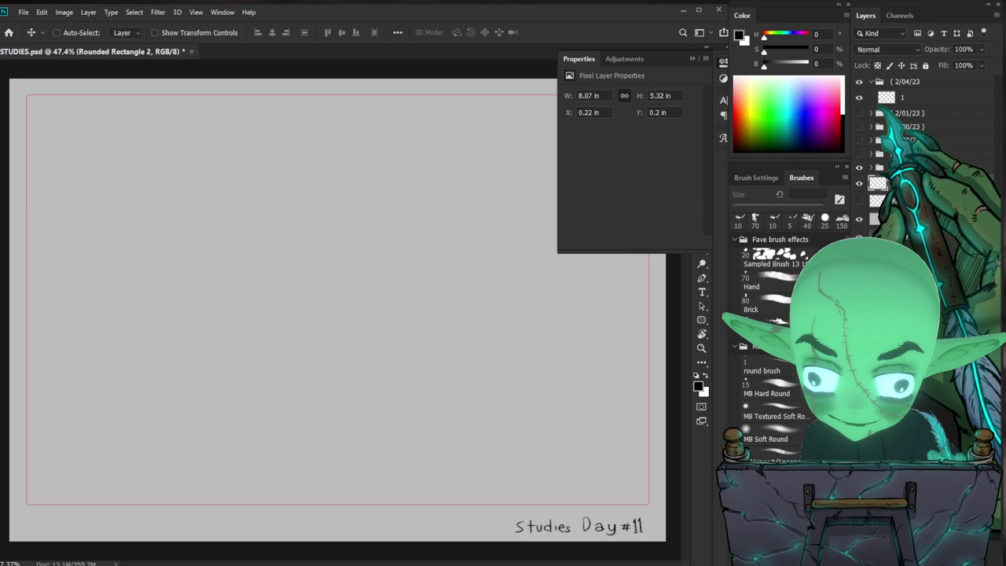
# - Select layer 1, close Properties, and move the 'Studies Day #11' label left beneath the frame
pyautogui.click(912, 97)
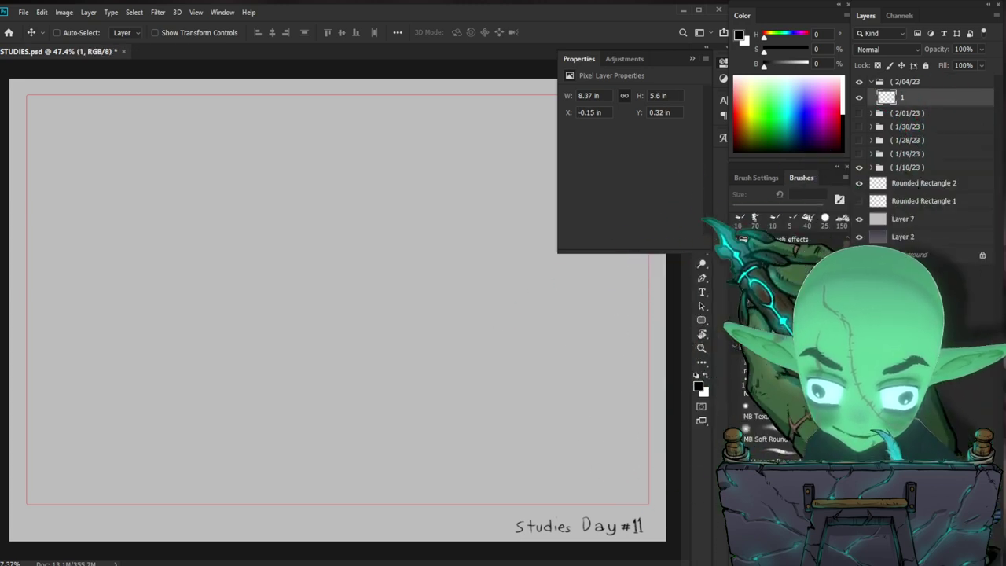
pyautogui.click(723, 78)
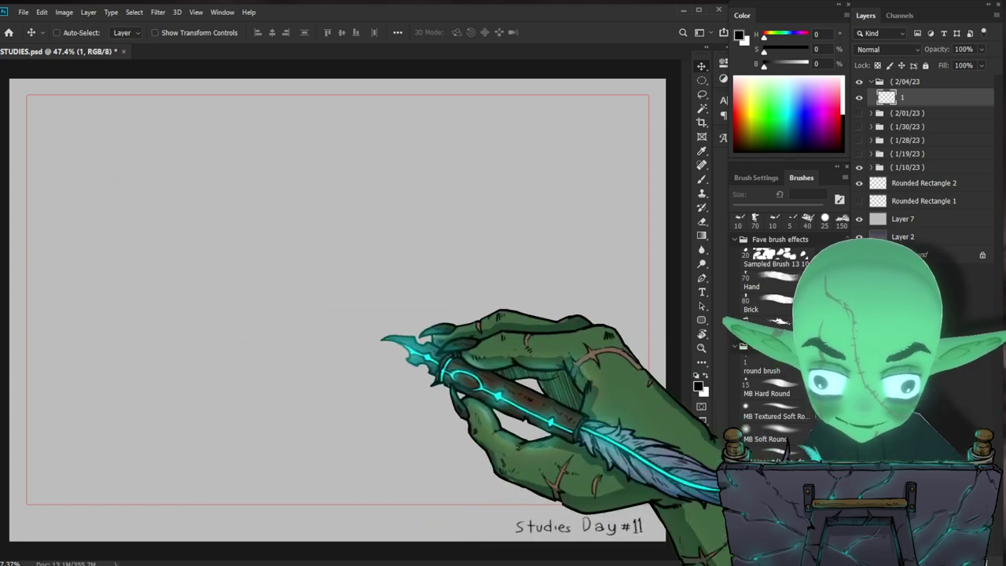
pyautogui.press('b')
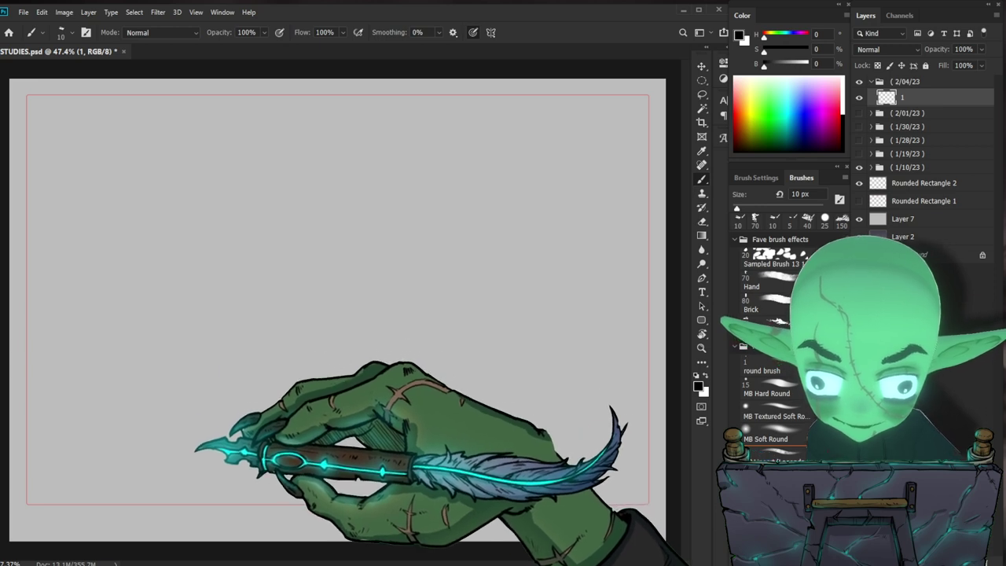
pyautogui.press('v')
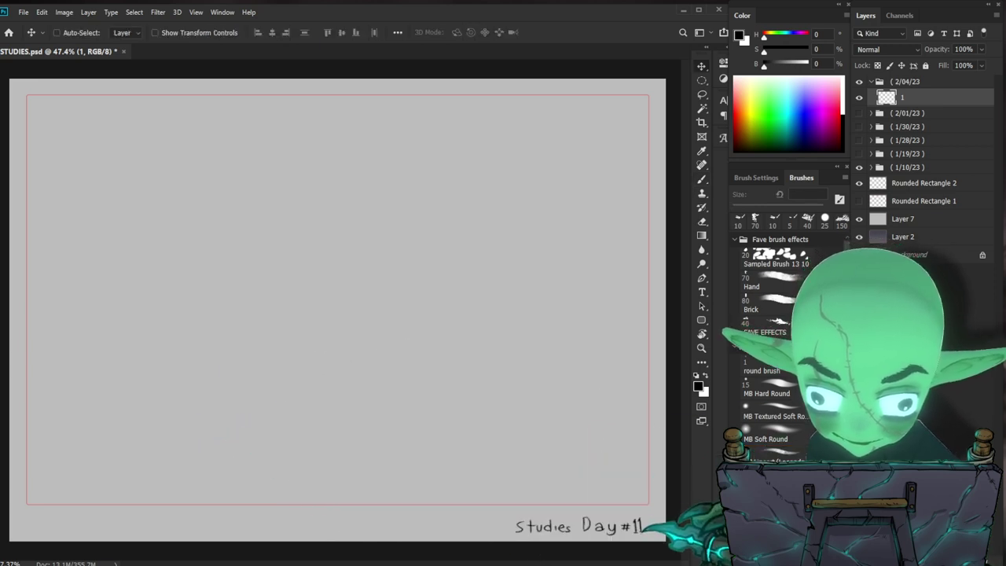
pyautogui.moveTo(644, 511)
pyautogui.mouseDown()
pyautogui.moveTo(406, 511)
pyautogui.moveTo(531, 516)
pyautogui.mouseUp()
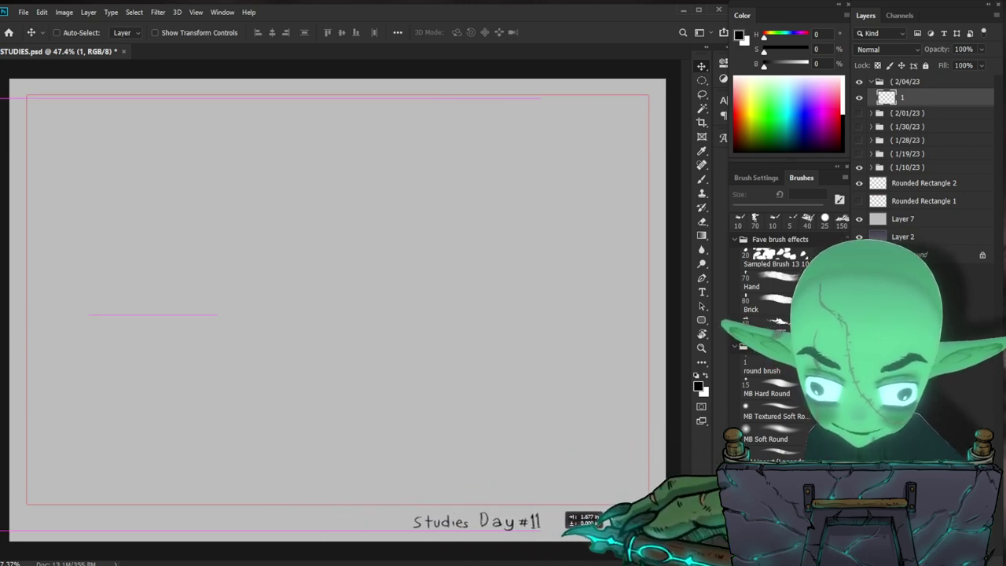
# - Move the 'Studies Day #11' label to the bottom-left corner and load the Hand brush preset
pyautogui.moveTo(641, 512); pyautogui.dragTo(169, 511)
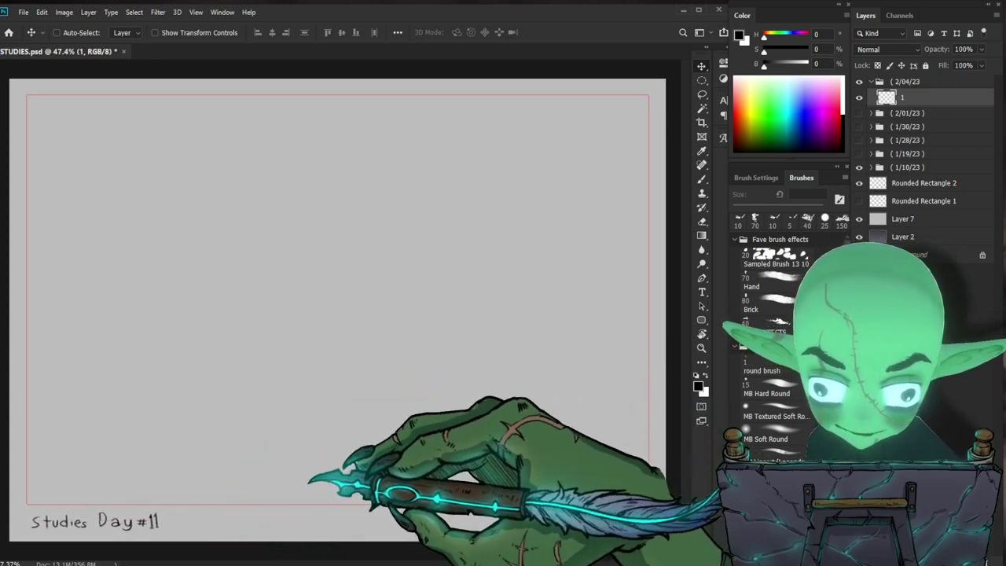
pyautogui.press('b')
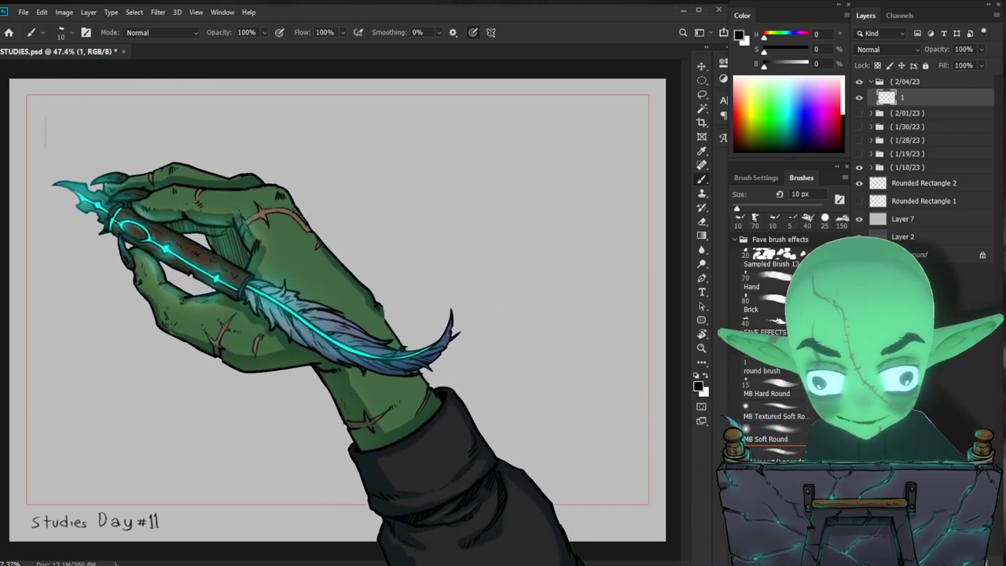
pyautogui.press('.')
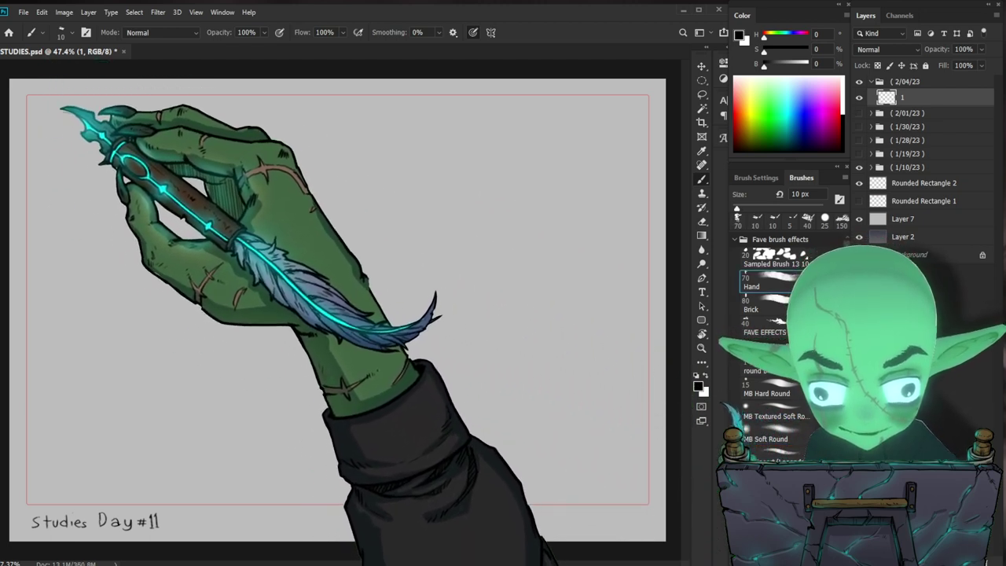
# - Sketch the first upright cylinder's left side and bottom arc in the top-left with the Hand brush
pyautogui.press(',')
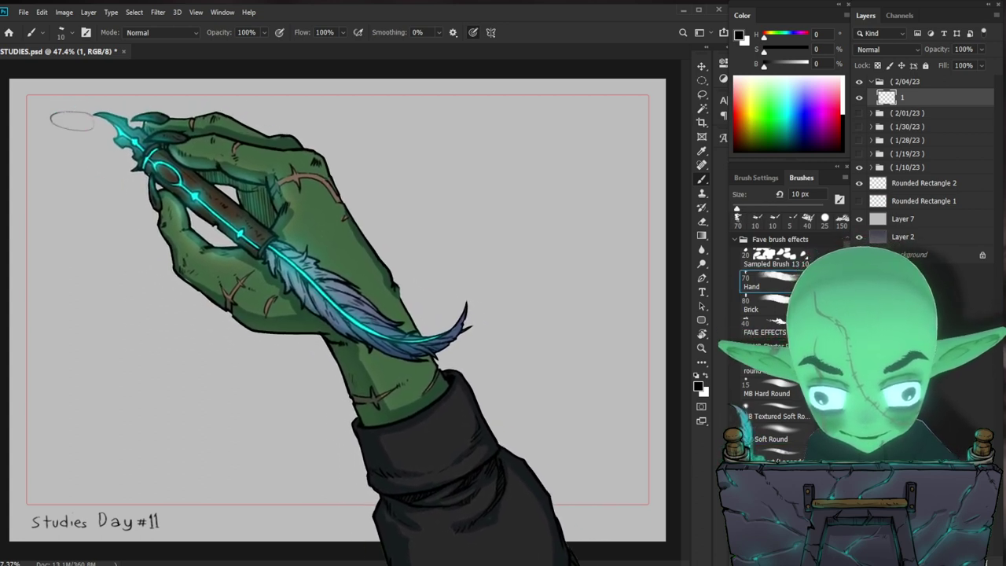
pyautogui.moveTo(50, 118); pyautogui.dragTo(45, 165)
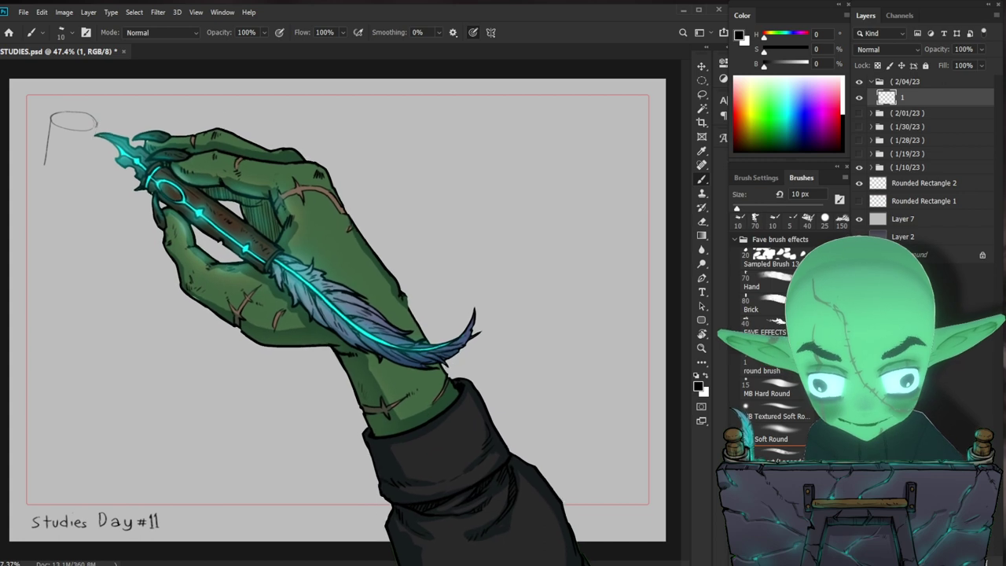
pyautogui.press('.')
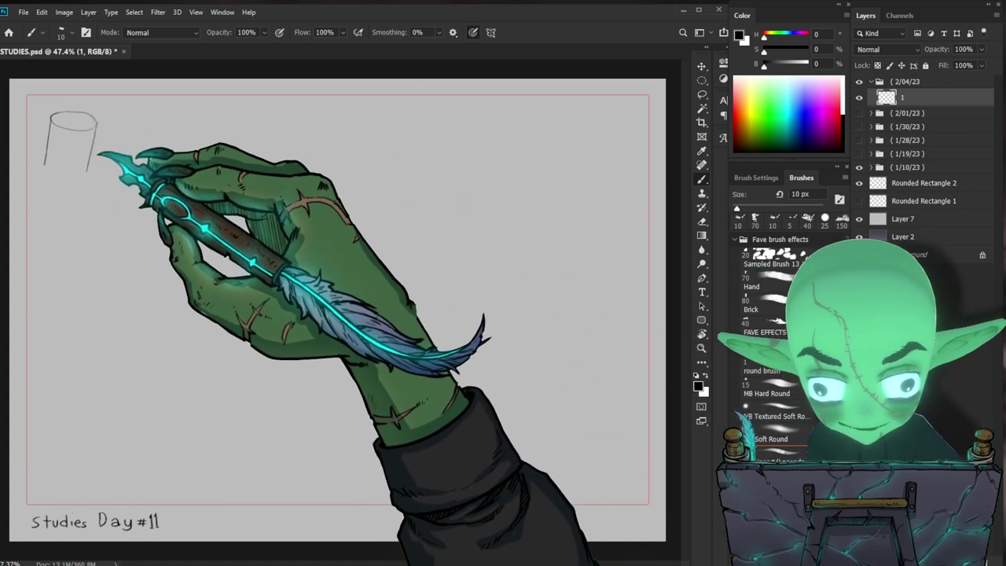
pyautogui.moveTo(45, 169); pyautogui.dragTo(94, 162)
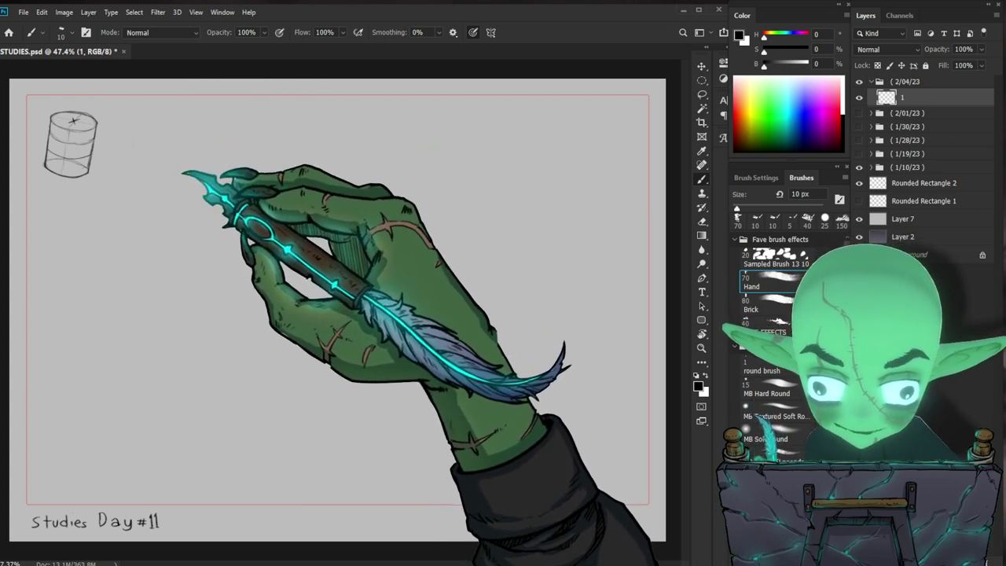
# - Sketch a tilted sideways second cylinder and a long horizontal baseline beneath the row
pyautogui.moveTo(138, 145)
pyautogui.mouseDown()
pyautogui.moveTo(153, 167)
pyautogui.moveTo(211, 150)
pyautogui.mouseUp()
pyautogui.moveTo(40, 195); pyautogui.dragTo(582, 195)
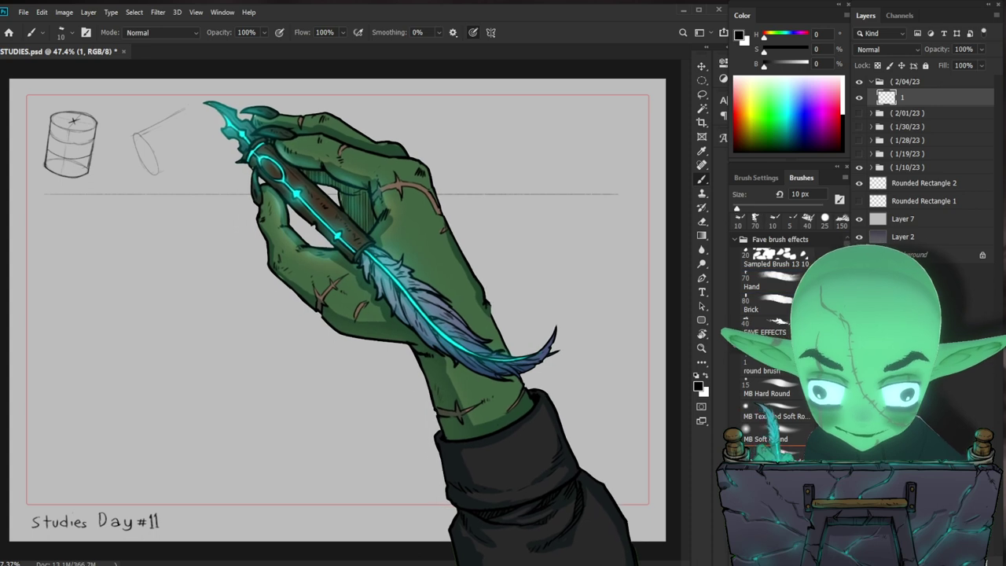
pyautogui.moveTo(161, 172); pyautogui.dragTo(214, 147)
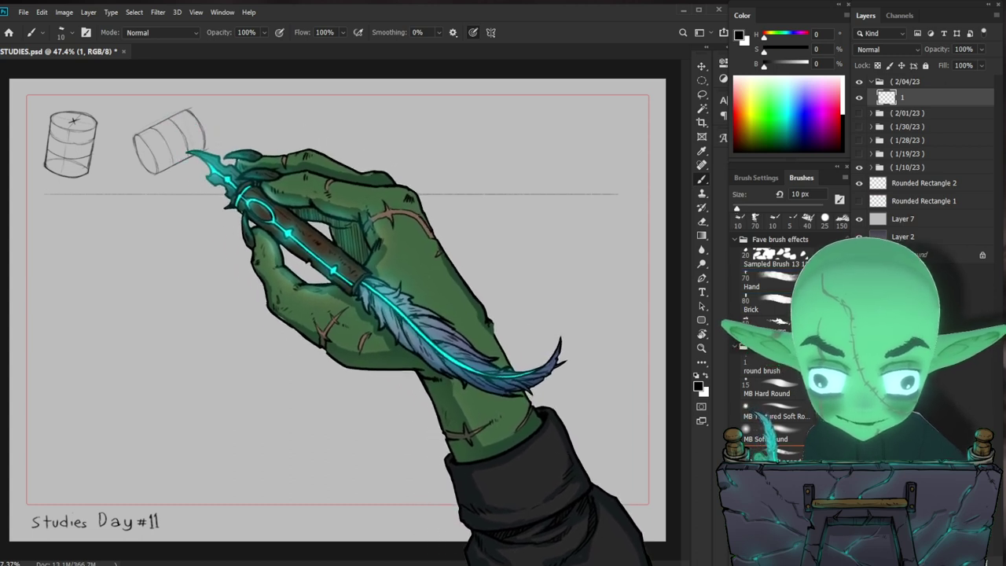
pyautogui.click(760, 282)
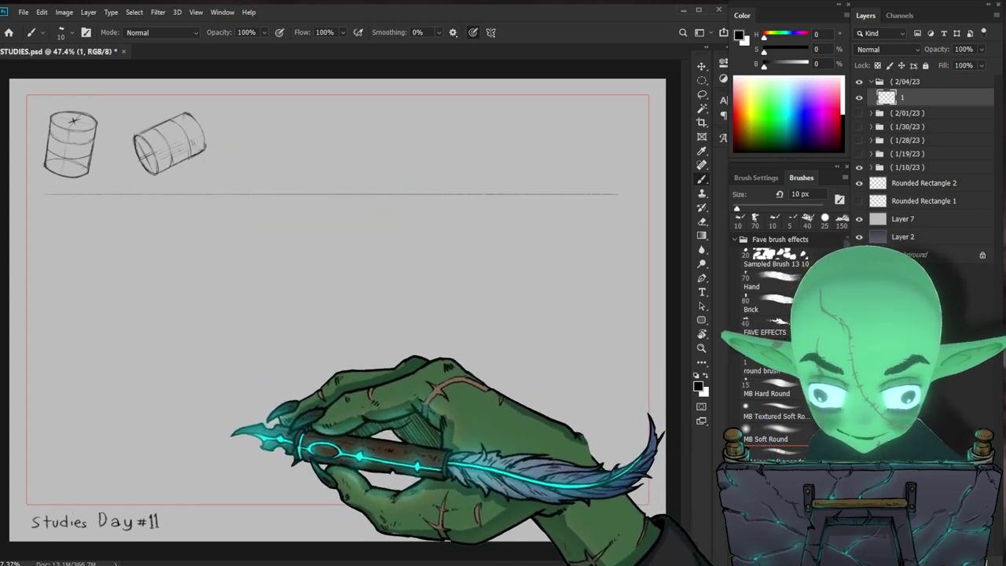
# - Sketch a foreshortened third cylinder: circular end, receding edges, light side strokes and an end cross
pyautogui.moveTo(269, 112)
pyautogui.mouseDown()
pyautogui.moveTo(247, 128)
pyautogui.moveTo(281, 118)
pyautogui.moveTo(271, 148)
pyautogui.mouseUp()
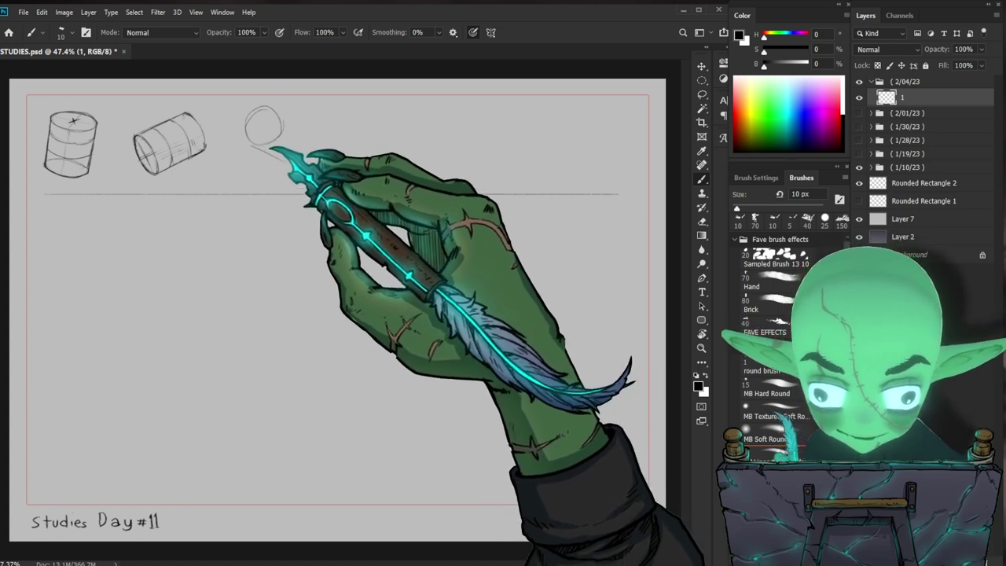
pyautogui.moveTo(272, 107)
pyautogui.mouseDown()
pyautogui.moveTo(301, 136)
pyautogui.moveTo(292, 162)
pyautogui.mouseUp()
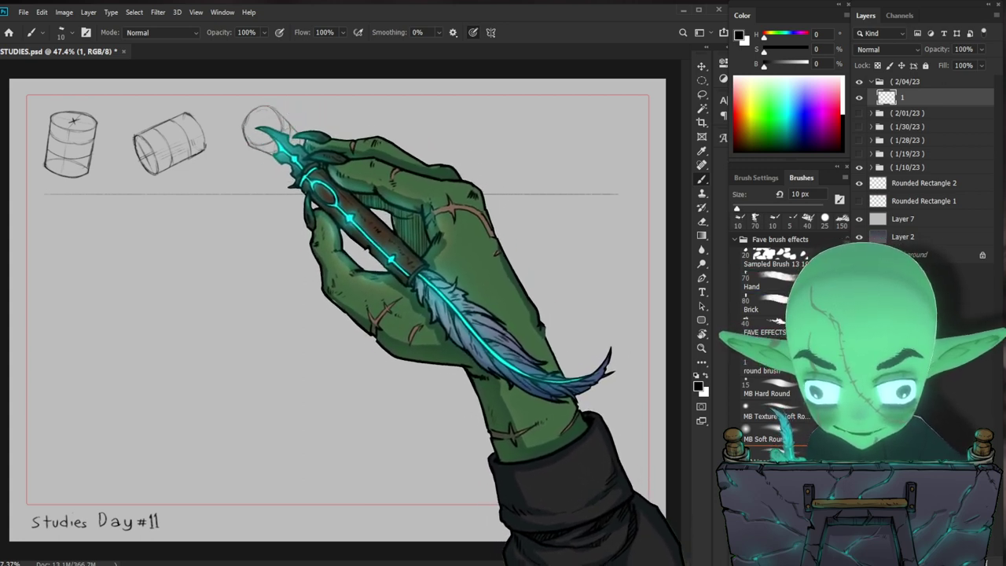
pyautogui.moveTo(259, 142); pyautogui.dragTo(287, 158)
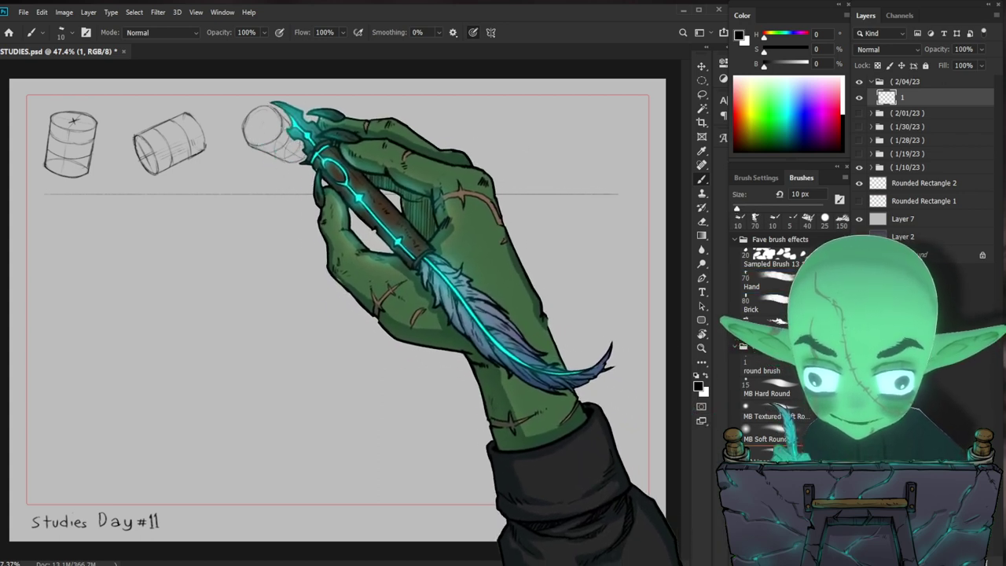
pyautogui.moveTo(268, 129); pyautogui.dragTo(287, 154)
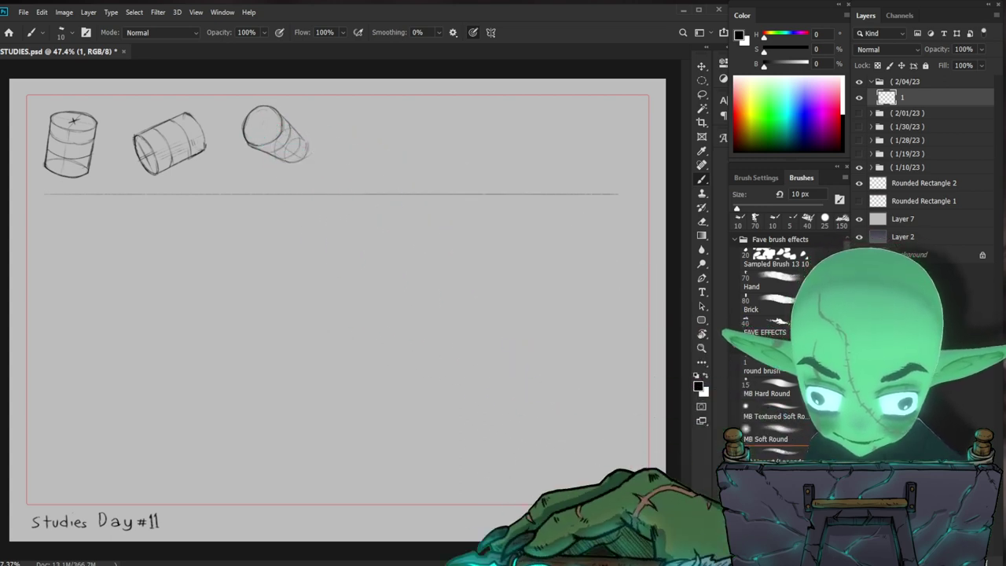
pyautogui.moveTo(255, 124); pyautogui.dragTo(307, 118)
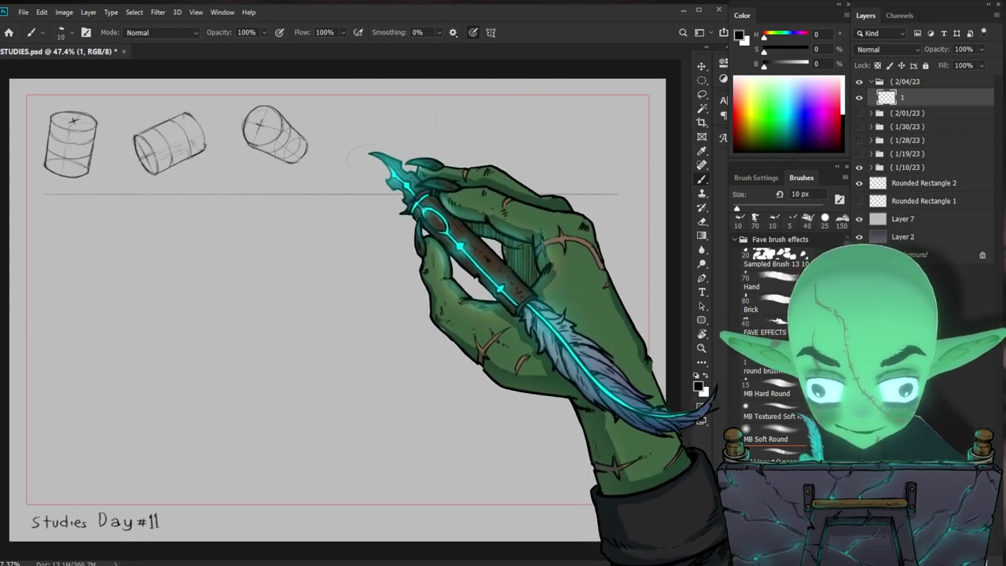
# - Sketch the top ellipse of a fourth cylinder with the Hand brush, then try other presets
pyautogui.press('.')
pyautogui.moveTo(393, 163); pyautogui.dragTo(389, 164)
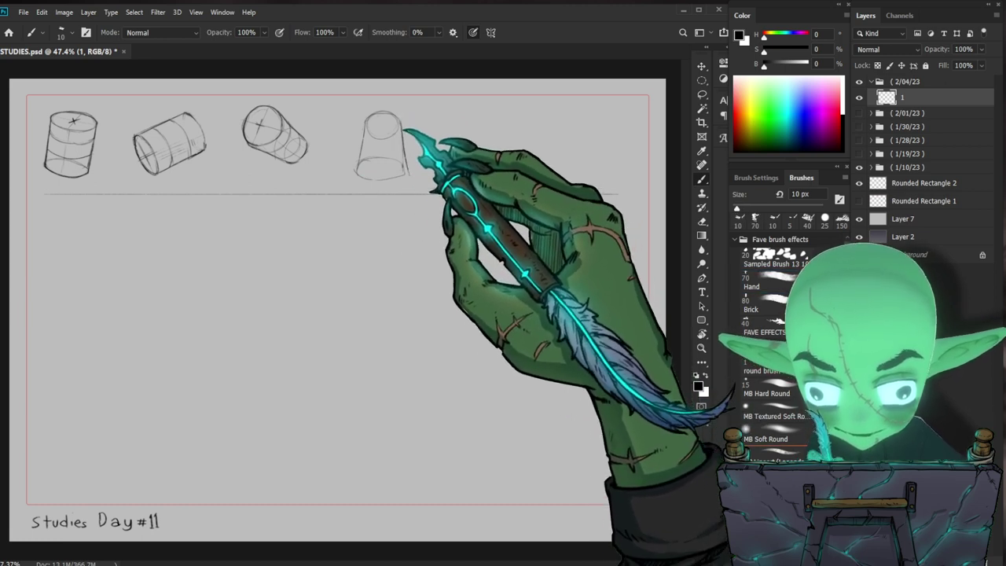
pyautogui.press('.')
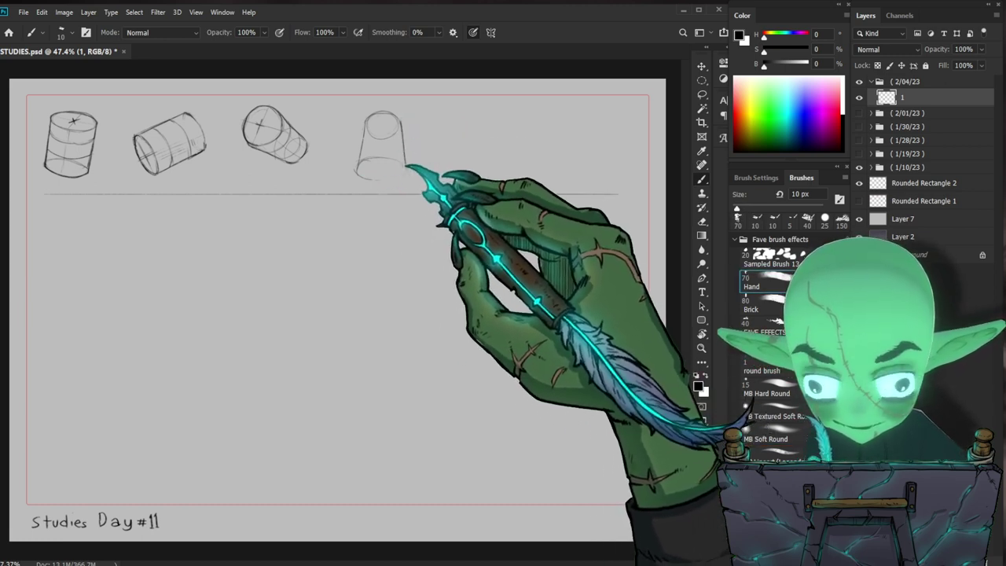
pyautogui.press('.')
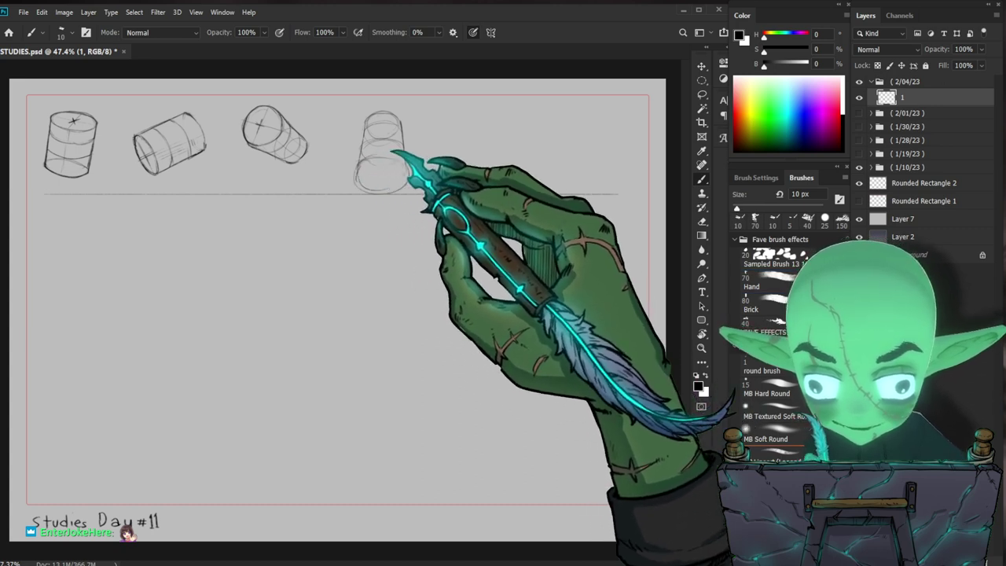
# - Select the fourth cylinder, scale it to about 75%, nudge it slightly right, and commit
pyautogui.press('m')
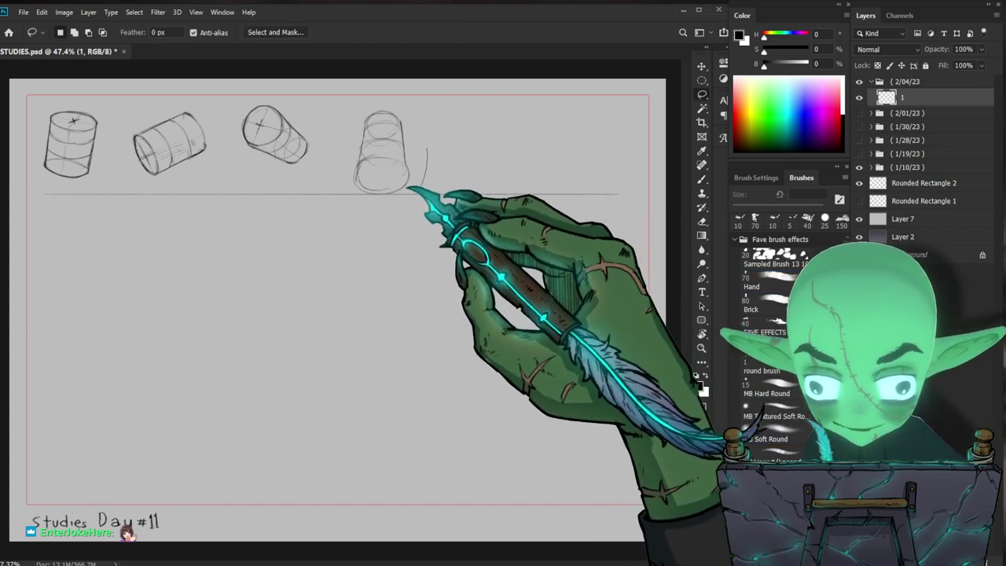
pyautogui.moveTo(337, 96)
pyautogui.mouseDown()
pyautogui.moveTo(427, 192)
pyautogui.moveTo(406, 171)
pyautogui.mouseUp()
pyautogui.hotkey('ctrl', 't')
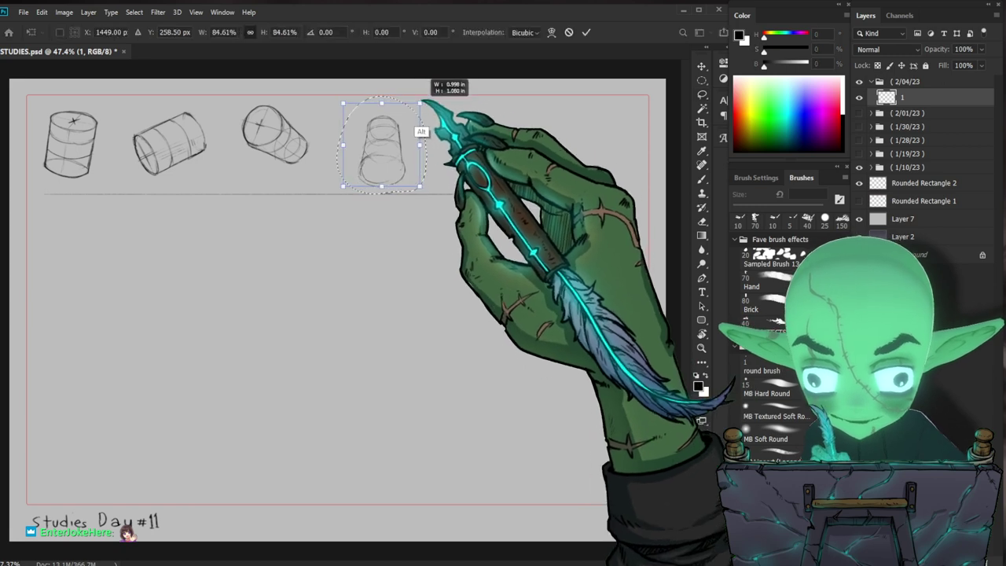
pyautogui.moveTo(393, 124); pyautogui.dragTo(399, 125)
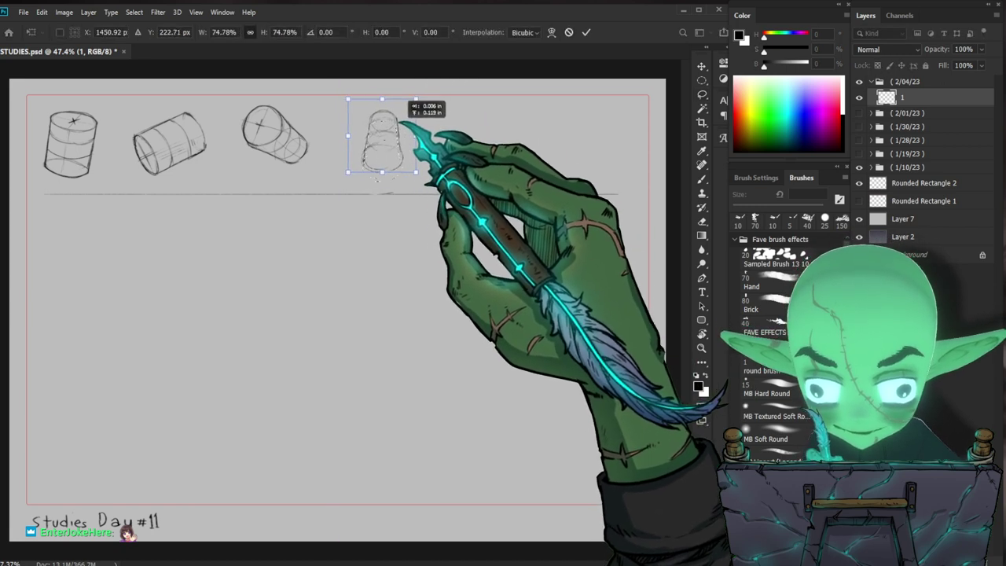
pyautogui.press('Return')
pyautogui.press('l')
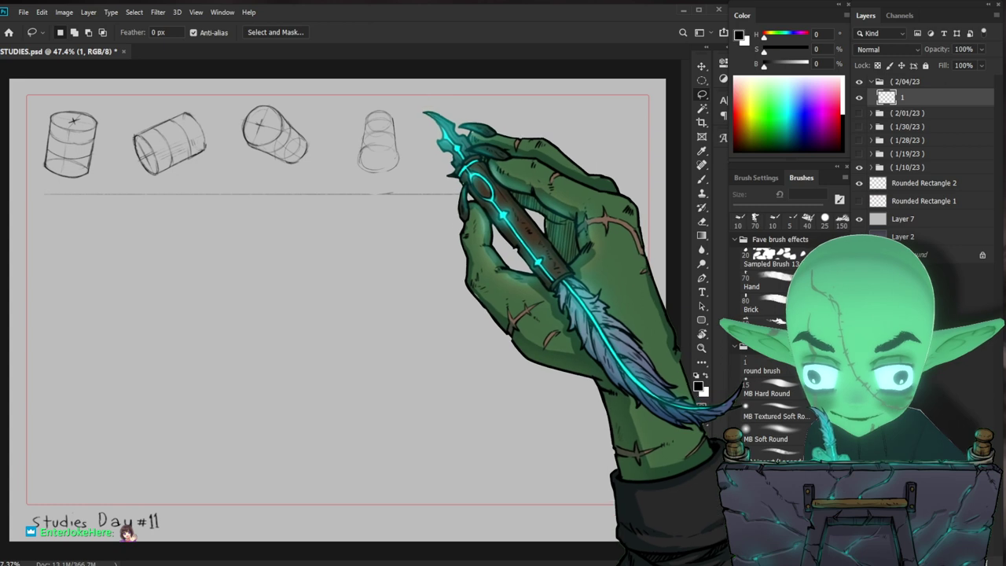
pyautogui.moveTo(417, 126); pyautogui.dragTo(429, 126)
# - Activate the Brush tool and pick the Hand brush preset
pyautogui.press('b')
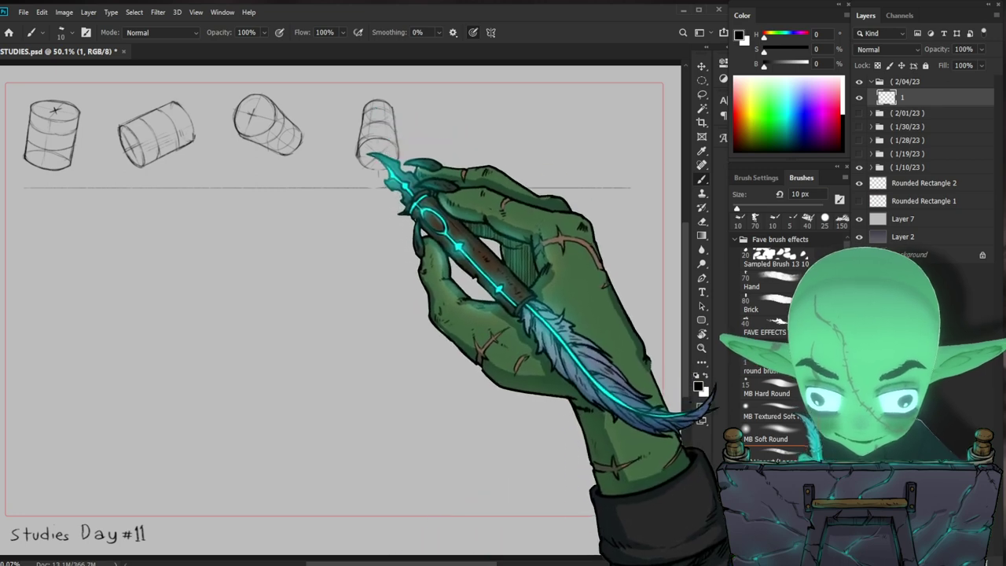
pyautogui.press('.')
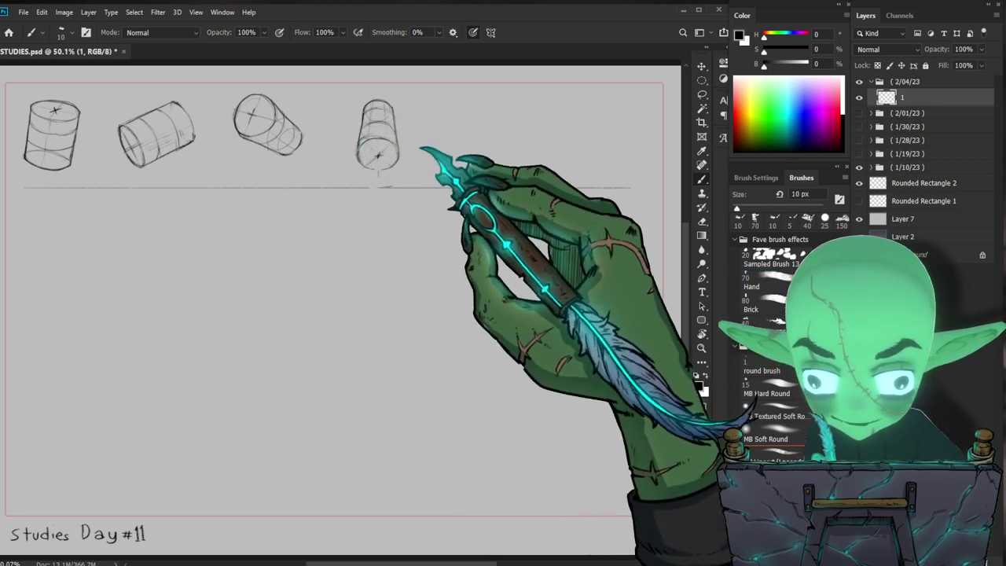
pyautogui.press(',')
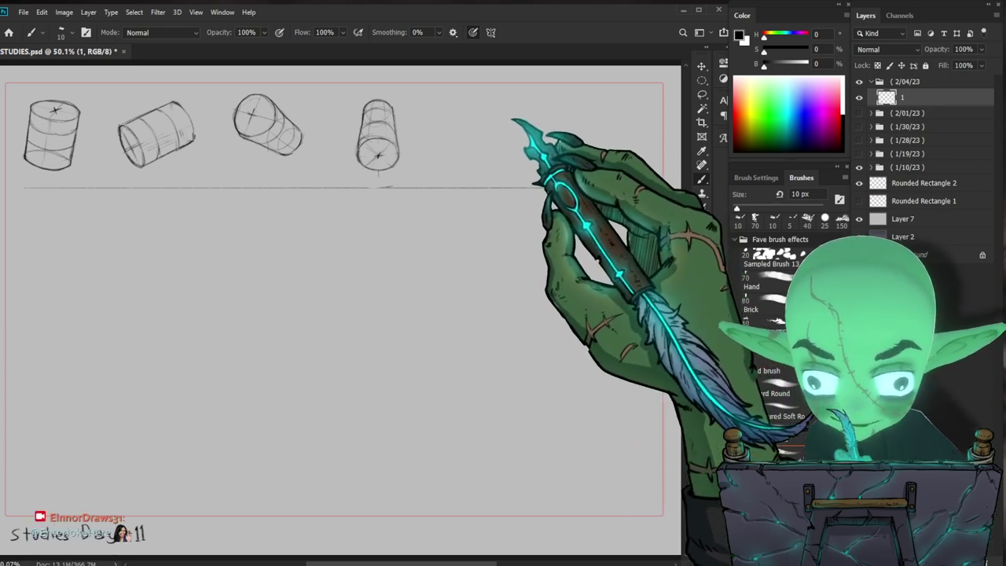
pyautogui.moveTo(456, 118)
pyautogui.mouseDown()
pyautogui.moveTo(500, 117)
pyautogui.moveTo(526, 143)
pyautogui.mouseUp()
# - Undo the stray stroke, make a faint test stroke, and switch to the MB Soft Round brush
pyautogui.hotkey('ctrl', 'z')
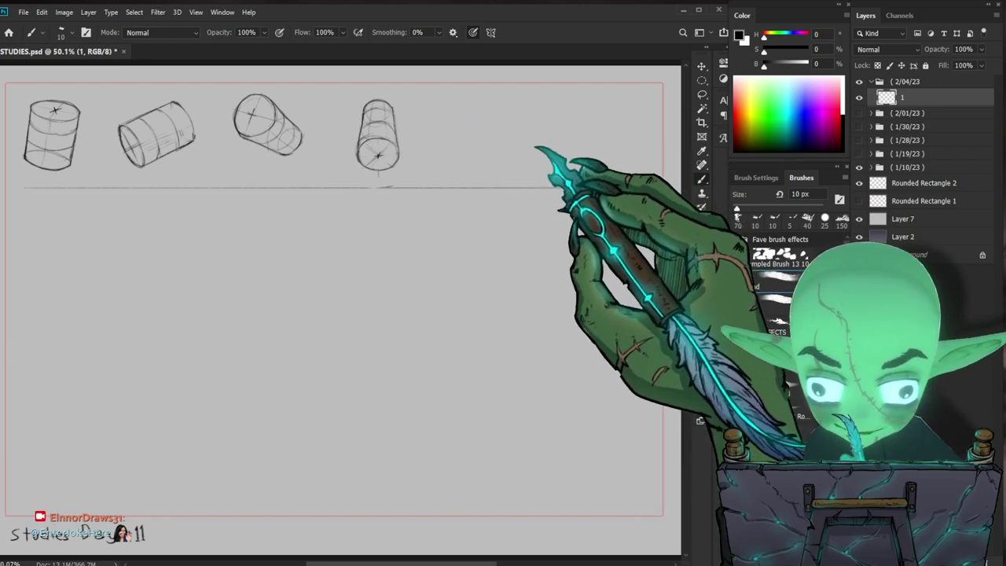
pyautogui.moveTo(469, 169); pyautogui.dragTo(491, 170)
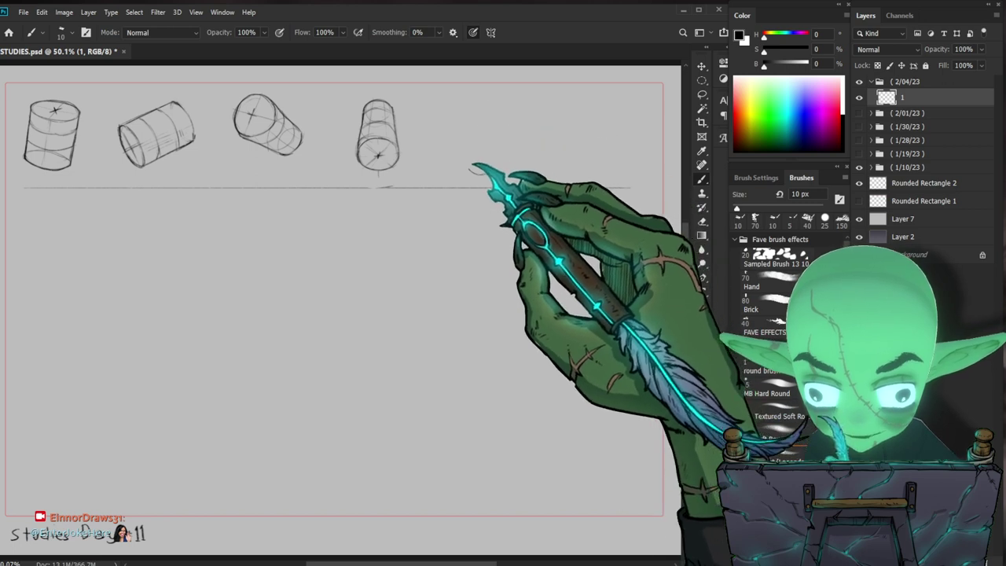
pyautogui.click(767, 285)
pyautogui.click(767, 439)
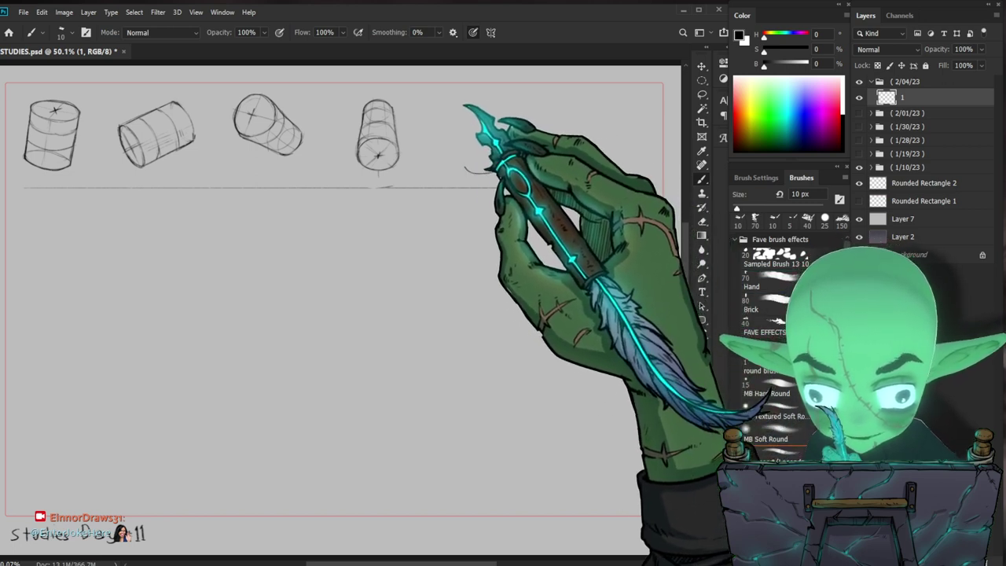
# - Draw the fifth cylinder's sides, top ellipse and bottom curve, darkening its right edge
pyautogui.moveTo(462, 110)
pyautogui.mouseDown()
pyautogui.moveTo(464, 166)
pyautogui.moveTo(495, 172)
pyautogui.moveTo(503, 108)
pyautogui.mouseUp()
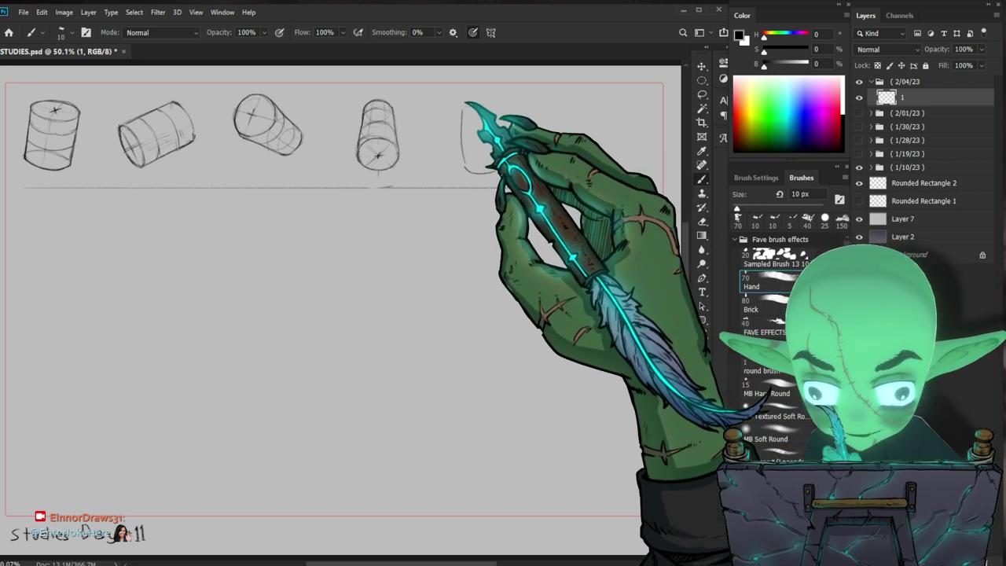
pyautogui.moveTo(500, 110); pyautogui.dragTo(496, 168)
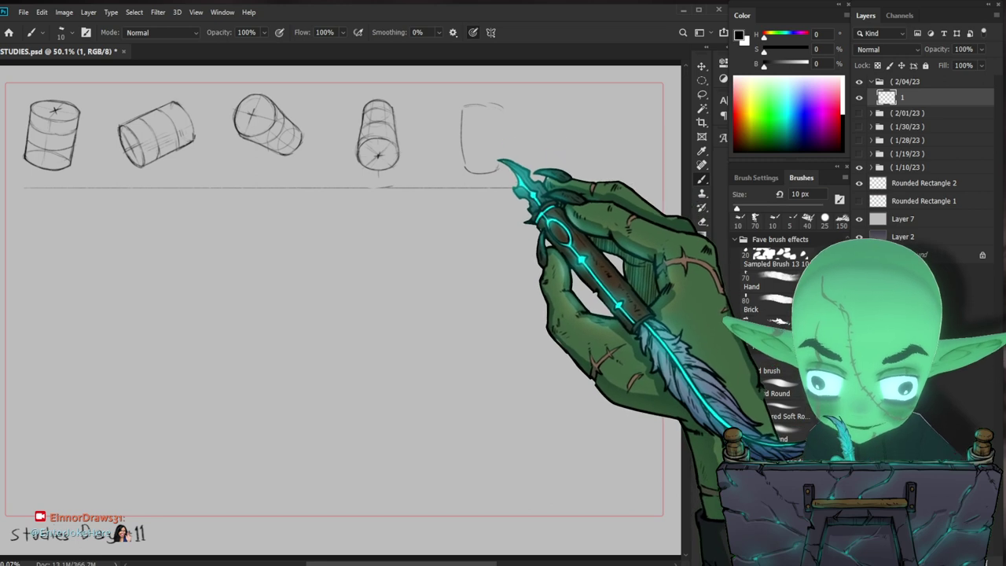
pyautogui.moveTo(464, 110); pyautogui.dragTo(503, 112)
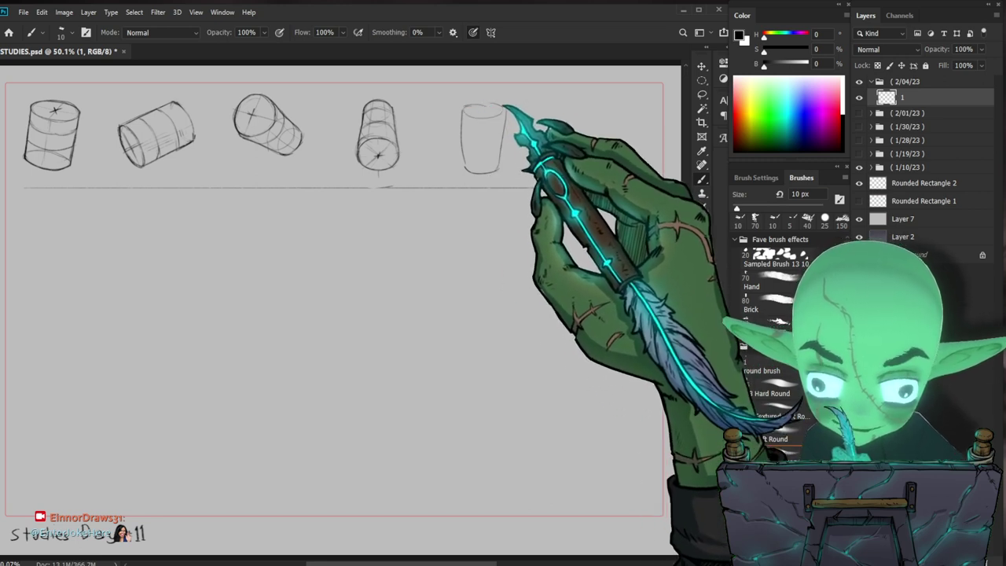
pyautogui.moveTo(465, 109); pyautogui.dragTo(466, 167)
pyautogui.moveTo(464, 110)
pyautogui.mouseDown()
pyautogui.moveTo(471, 169)
pyautogui.moveTo(508, 126)
pyautogui.mouseUp()
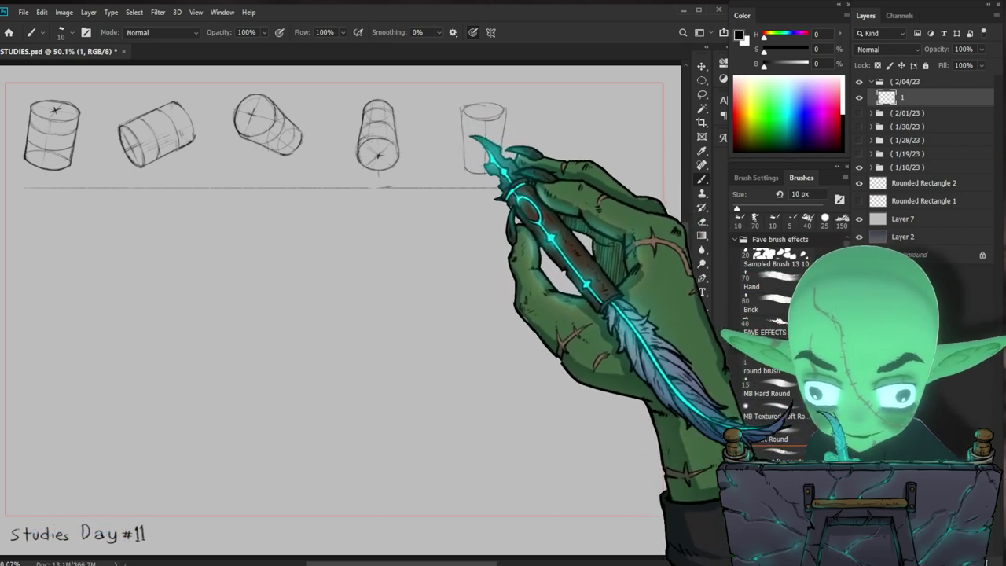
pyautogui.moveTo(525, 131)
pyautogui.mouseDown()
pyautogui.moveTo(506, 157)
pyautogui.moveTo(496, 123)
pyautogui.moveTo(508, 162)
pyautogui.mouseUp()
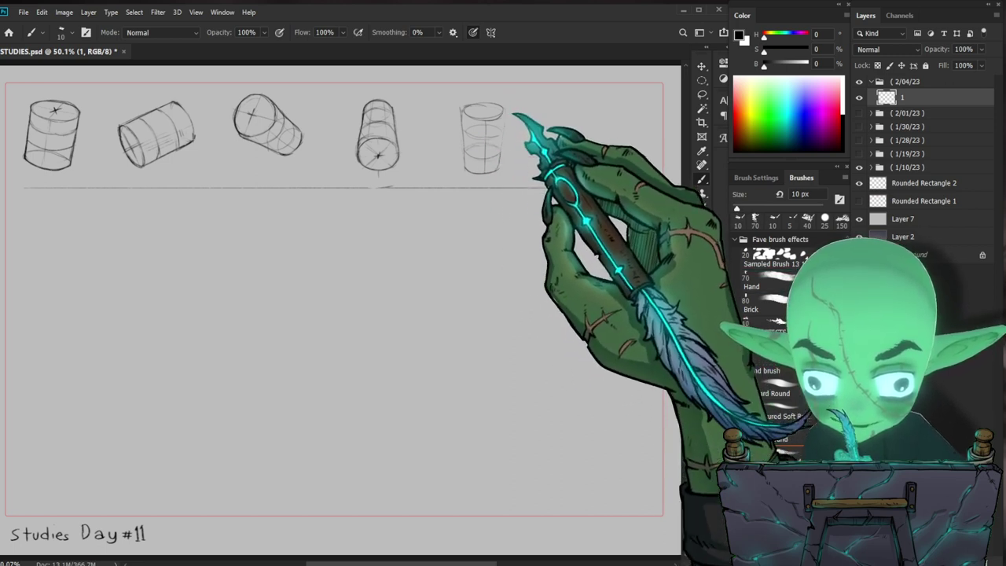
pyautogui.moveTo(506, 120); pyautogui.dragTo(502, 162)
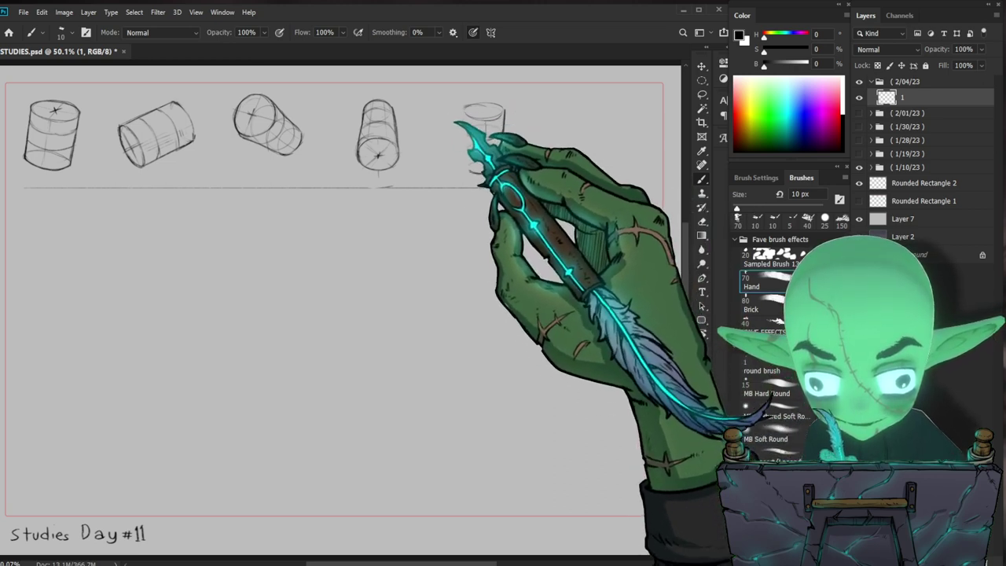
# - With the Hand brush, darken the fifth cylinder's edges and add its top ellipse and a ring
pyautogui.click(767, 282)
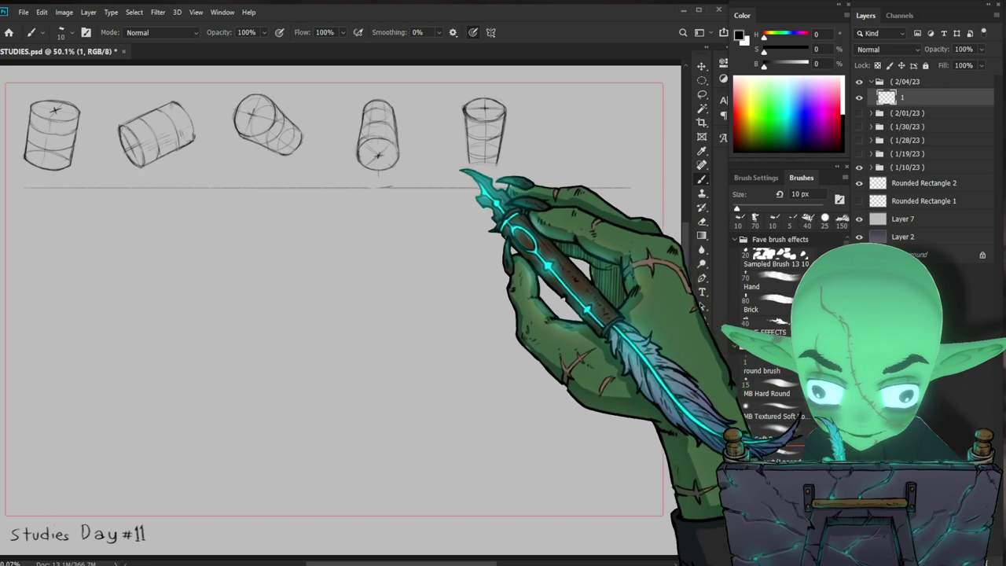
pyautogui.click(767, 281)
# - Add a second ring to the fifth cylinder, alternating the Hand and 10 px round brushes
pyautogui.click(775, 439)
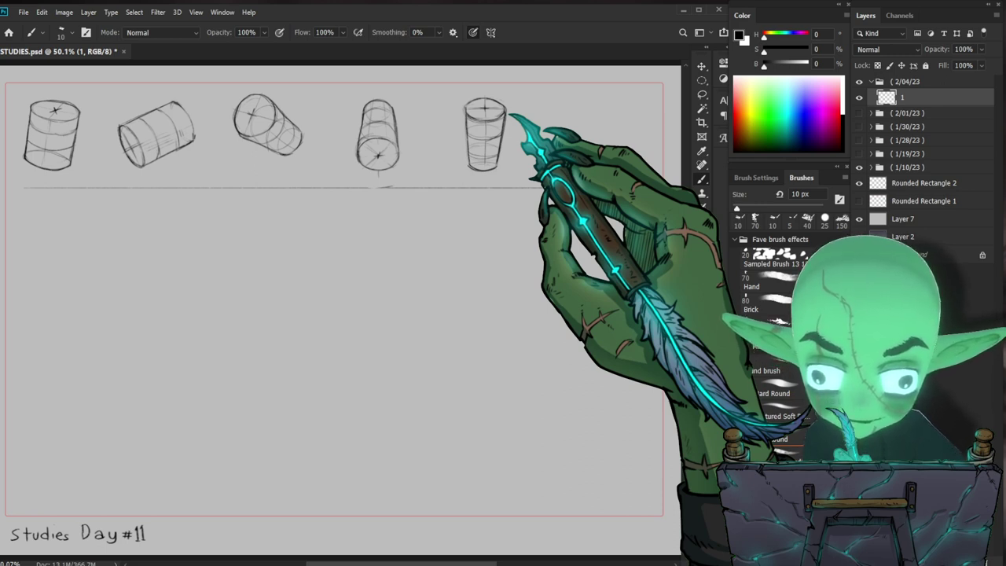
pyautogui.click(773, 281)
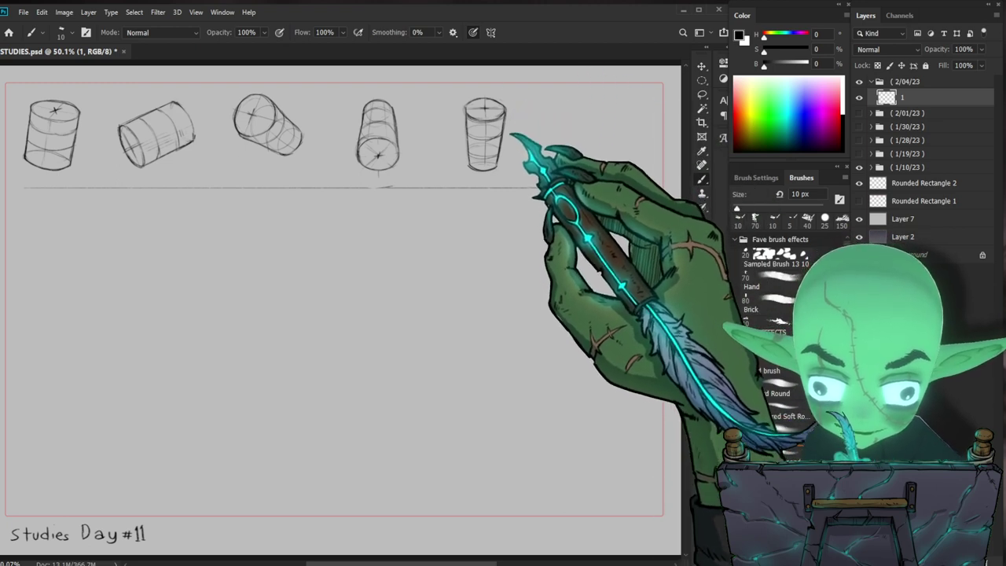
pyautogui.click(756, 219)
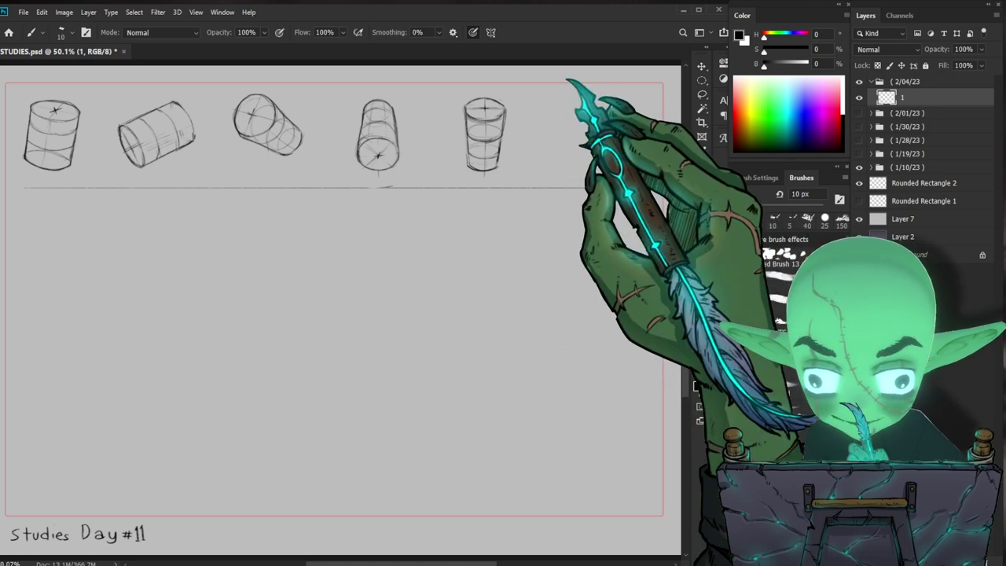
# - Sketch a sixth cylinder's top ellipse and draw a long diagonal axis line through it
pyautogui.moveTo(559, 116); pyautogui.dragTo(604, 111)
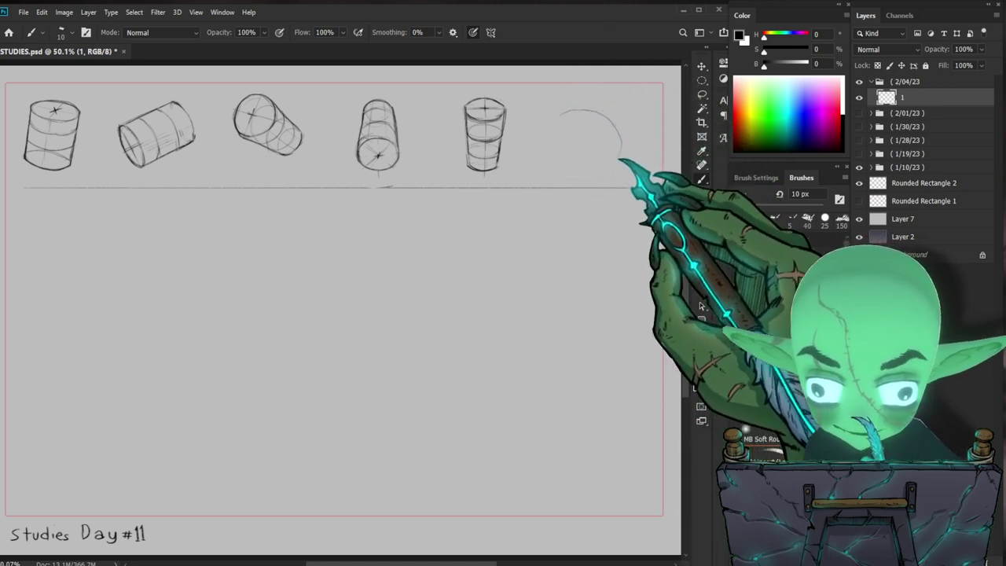
pyautogui.moveTo(621, 145); pyautogui.dragTo(553, 123)
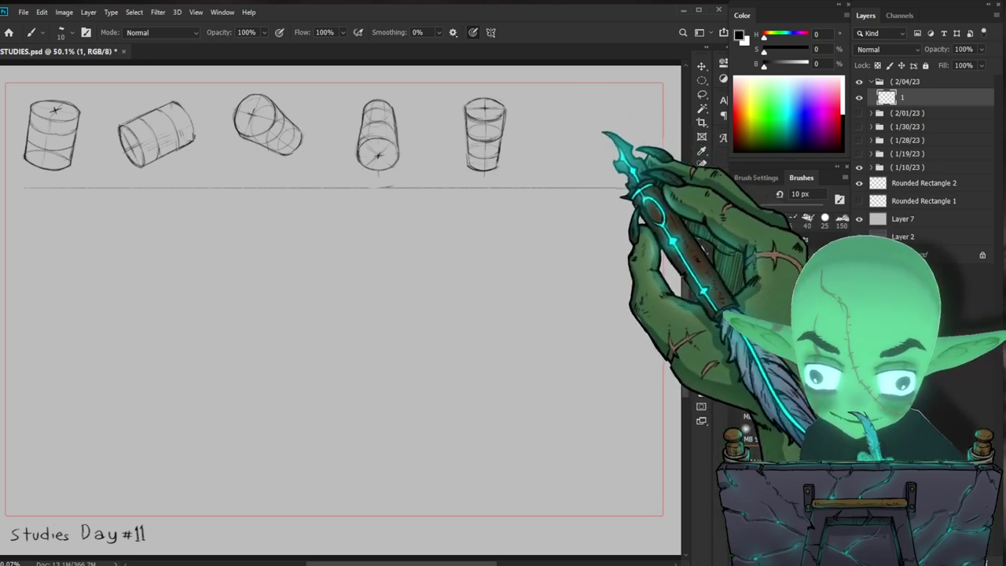
pyautogui.moveTo(604, 102); pyautogui.dragTo(547, 152)
pyautogui.hotkey('ctrl', 'z')
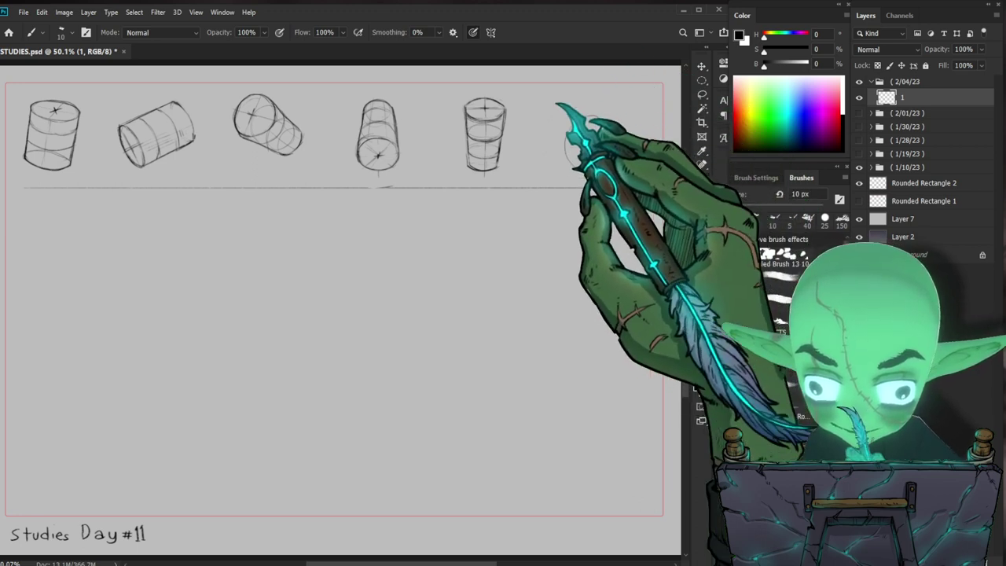
pyautogui.moveTo(560, 110); pyautogui.dragTo(550, 134)
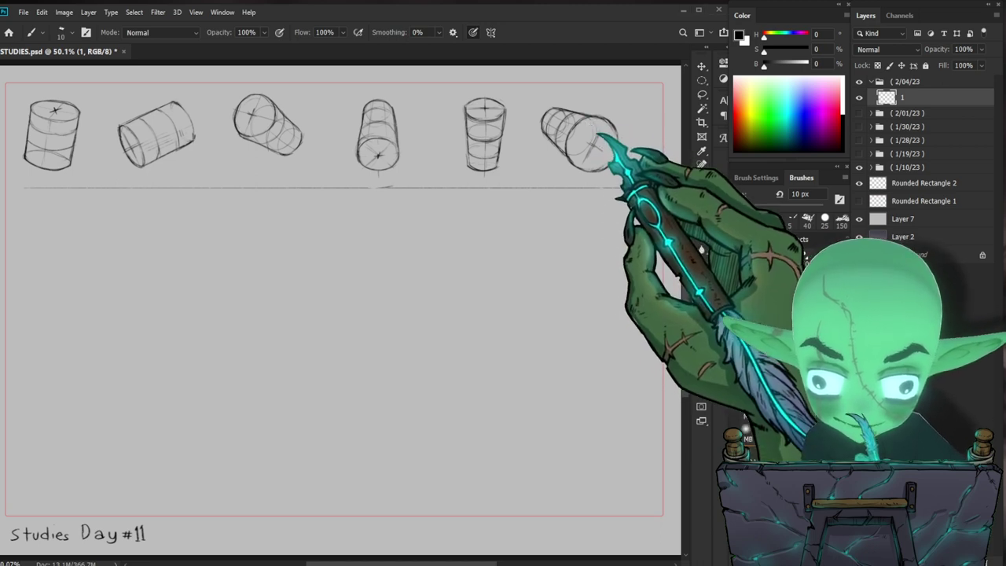
pyautogui.moveTo(577, 132); pyautogui.dragTo(627, 163)
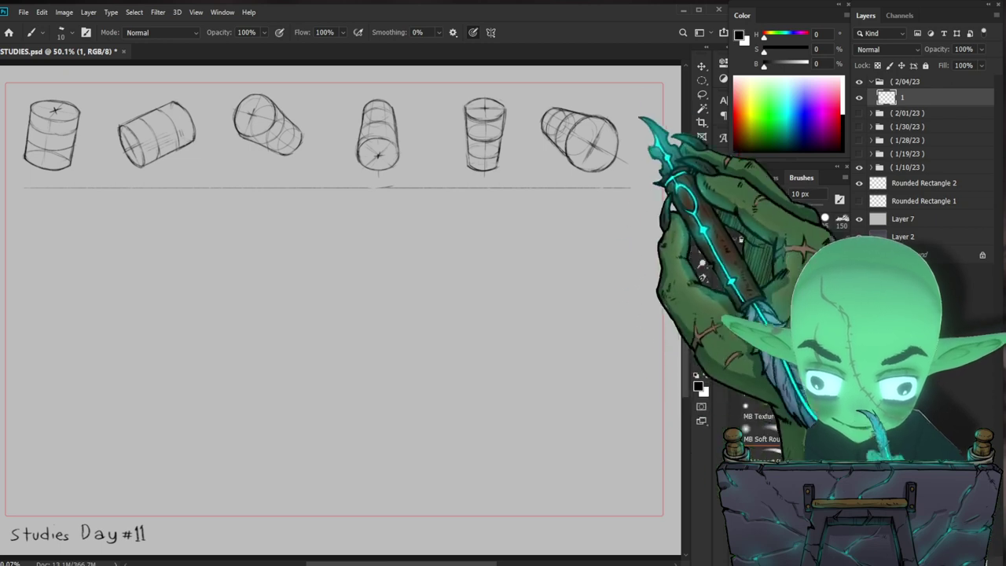
# - Draw a straight vertical edge at the row's end and duplicate it below the cylinder row
pyautogui.moveTo(634, 89); pyautogui.dragTo(634, 187)
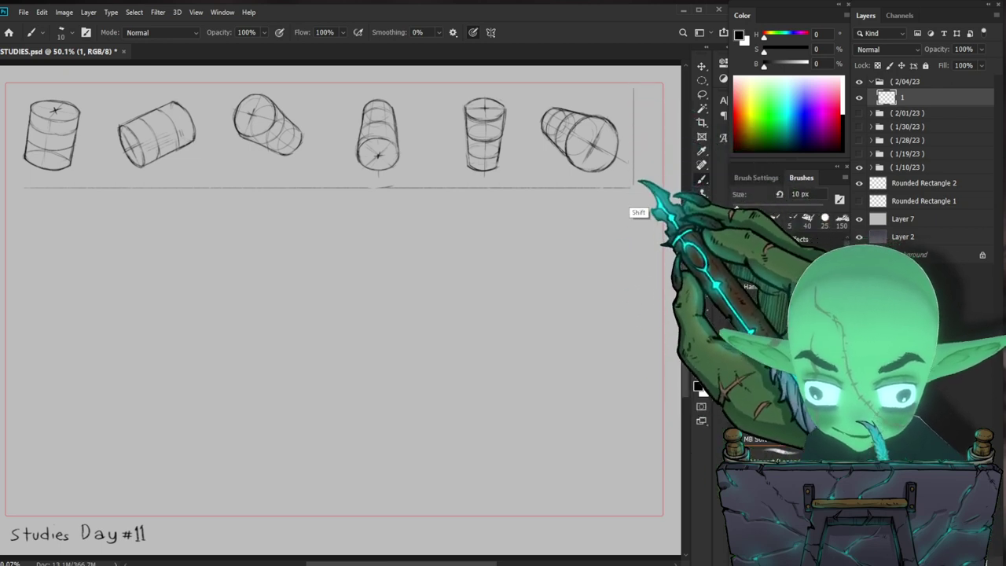
pyautogui.press('l')
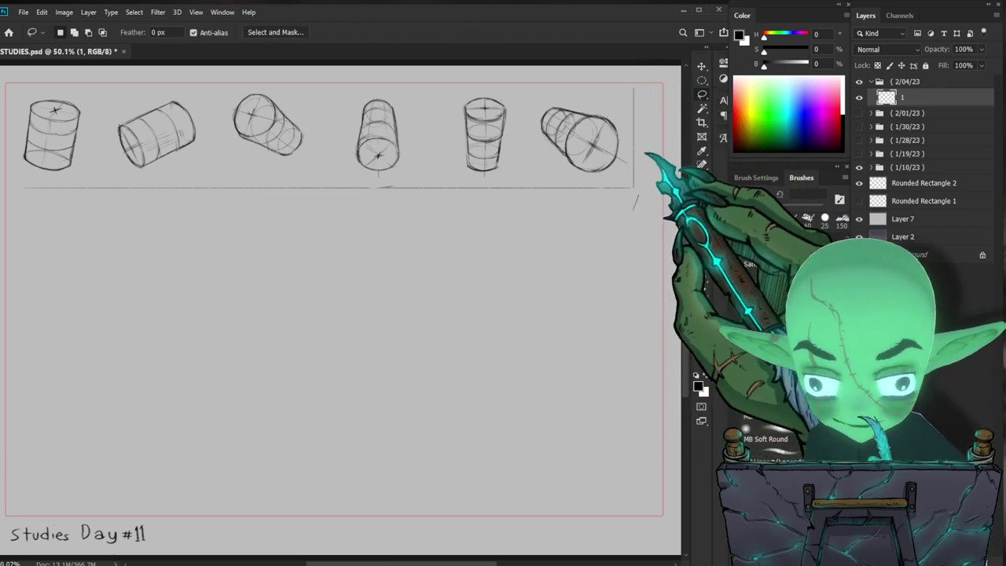
pyautogui.moveTo(636, 202); pyautogui.dragTo(637, 296)
pyautogui.press('v')
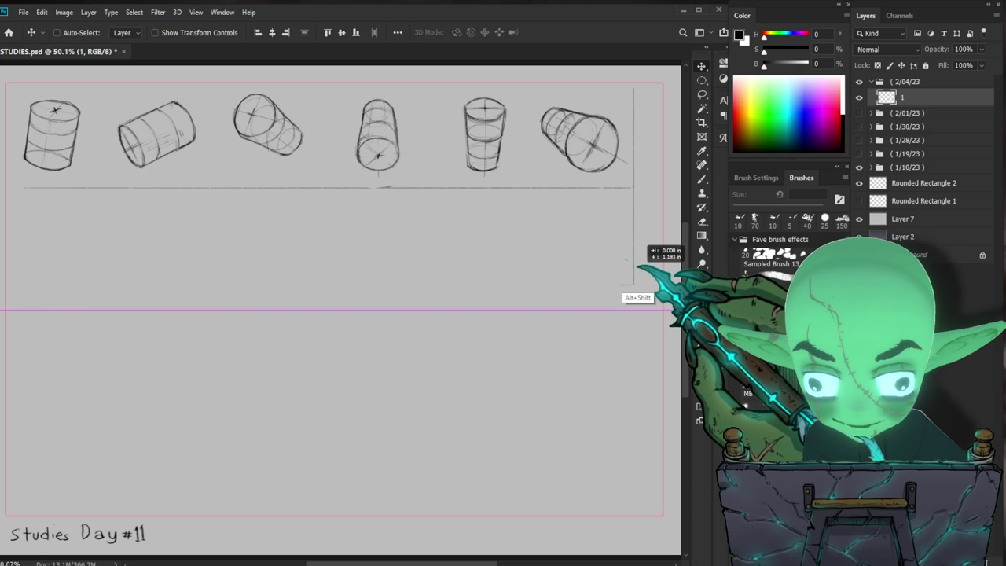
pyautogui.moveTo(637, 295); pyautogui.dragTo(636, 302)
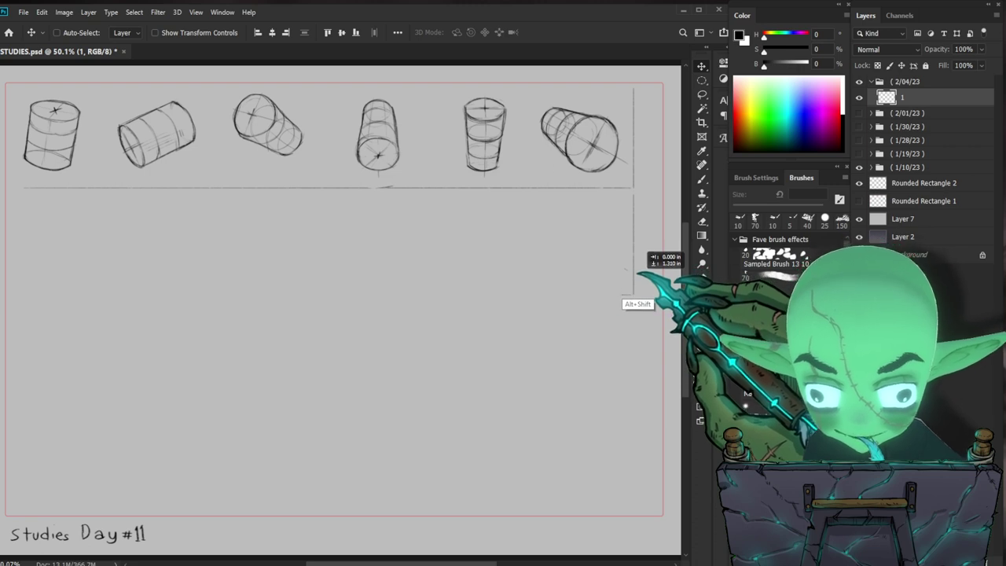
# - Close the lower box with a straight horizontal bottom line across to the left edge
pyautogui.press('b')
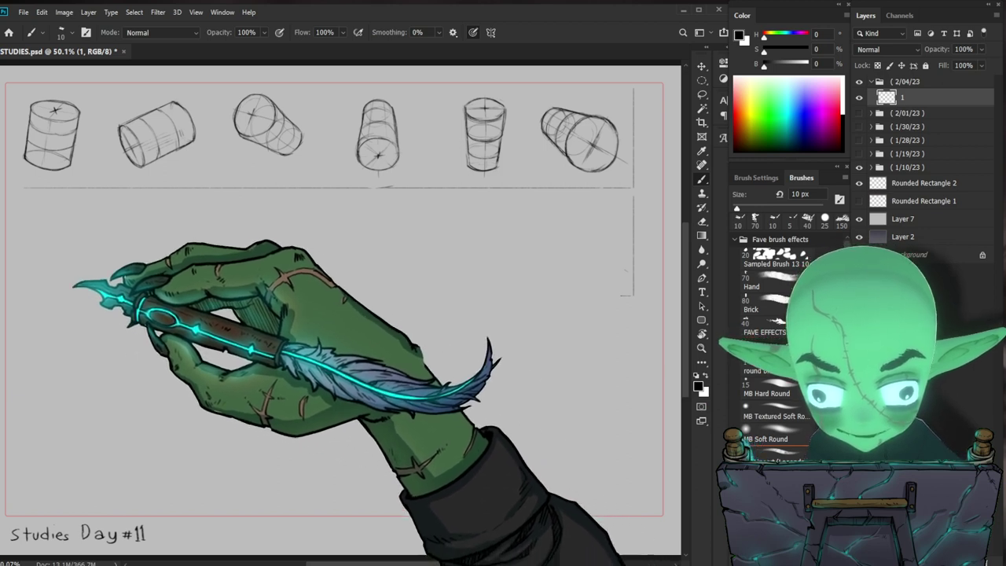
pyautogui.keyDown('shift'); pyautogui.click(634, 296); pyautogui.keyUp('shift')
pyautogui.keyDown('shift'); pyautogui.click(19, 296); pyautogui.keyUp('shift')
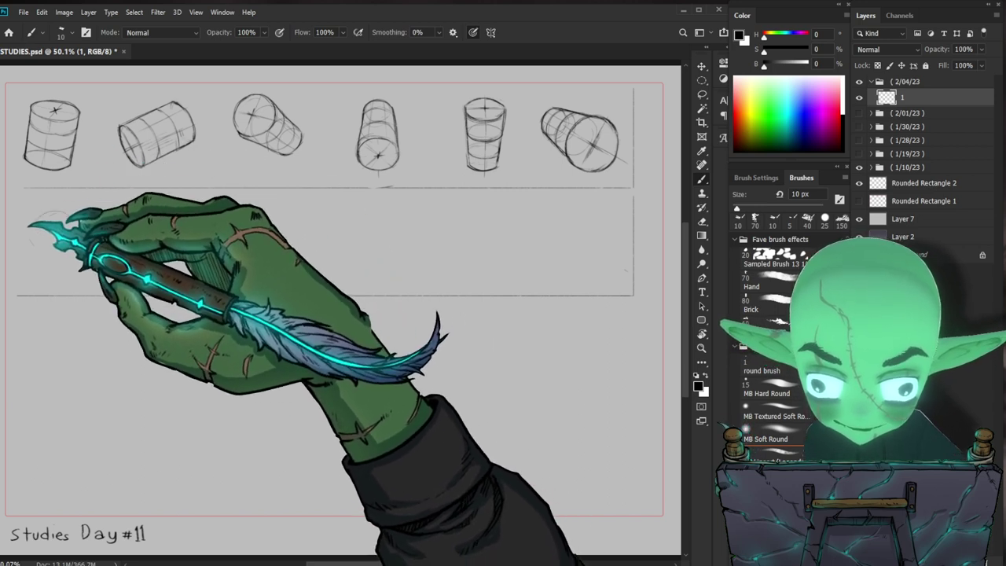
# - Rough in a circle, a small end ellipse and a C-shaped curving body for the first tube
pyautogui.moveTo(53, 213); pyautogui.dragTo(47, 214)
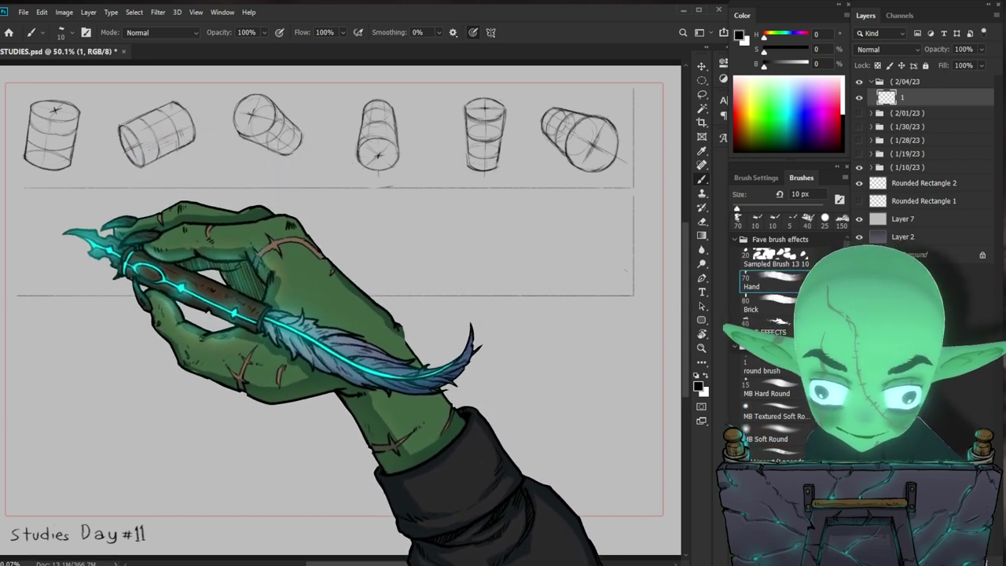
pyautogui.moveTo(70, 209)
pyautogui.mouseDown()
pyautogui.moveTo(49, 206)
pyautogui.moveTo(28, 248)
pyautogui.mouseUp()
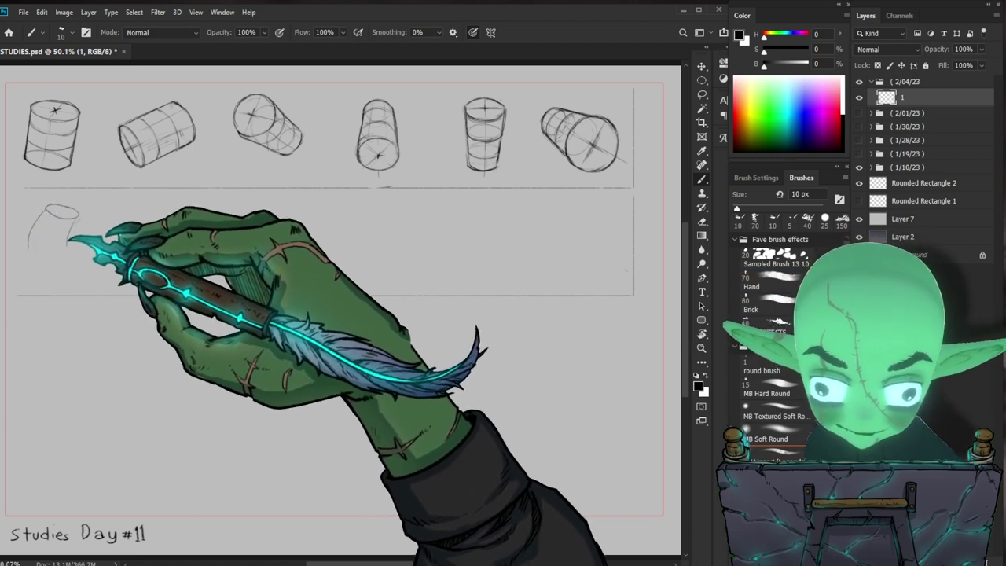
pyautogui.moveTo(78, 248); pyautogui.dragTo(79, 281)
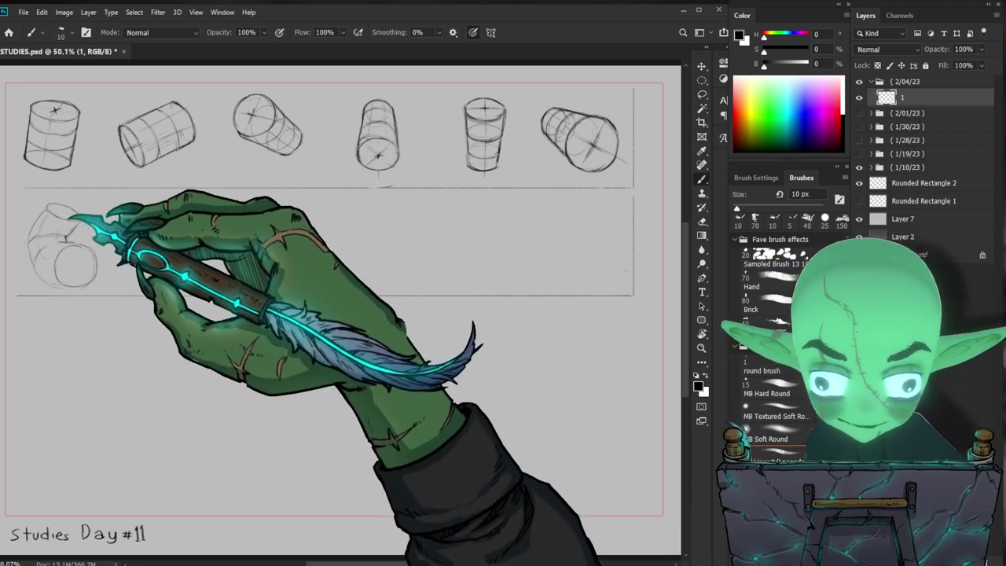
# - Refine the first curled tube with the Hand brush, adding cross-section rings and an open hollow end
pyautogui.click(767, 281)
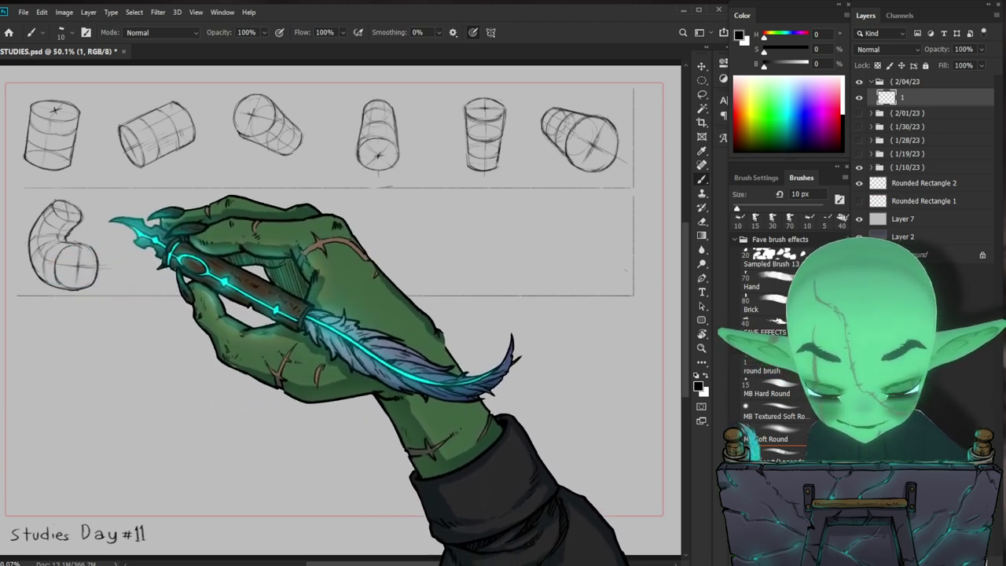
pyautogui.press('ctrl')
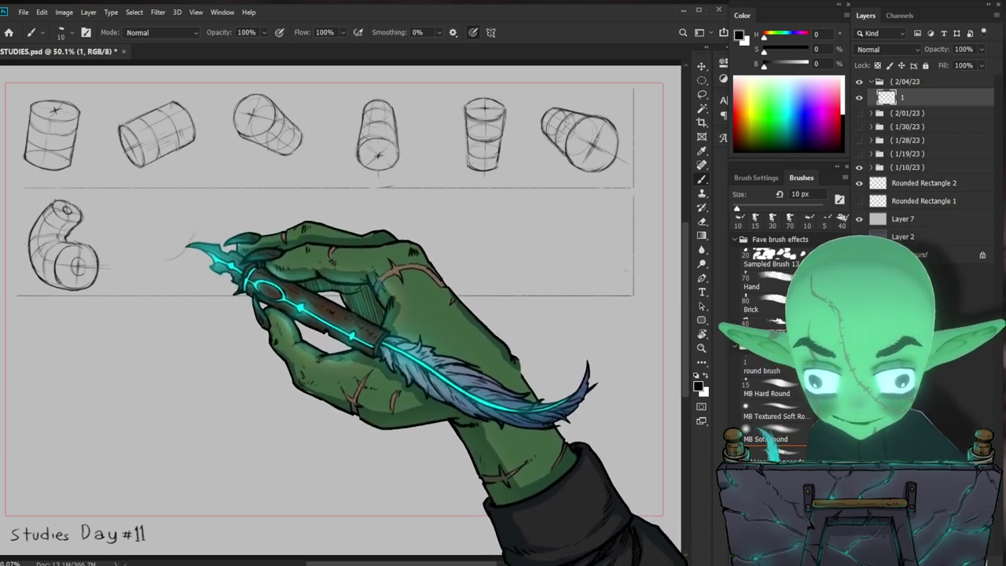
# - Beside the first tube, sketch an S-shaped tube starting from a spiralled round end
pyautogui.moveTo(186, 247)
pyautogui.mouseDown()
pyautogui.moveTo(167, 236)
pyautogui.moveTo(177, 230)
pyautogui.mouseUp()
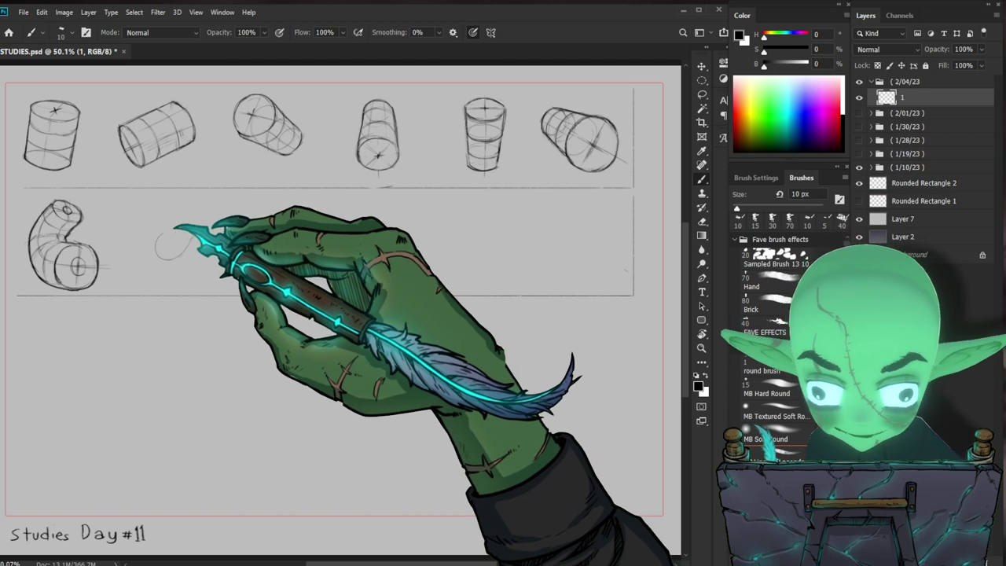
pyautogui.moveTo(191, 230)
pyautogui.mouseDown()
pyautogui.moveTo(153, 214)
pyautogui.moveTo(157, 274)
pyautogui.moveTo(197, 281)
pyautogui.moveTo(222, 232)
pyautogui.mouseUp()
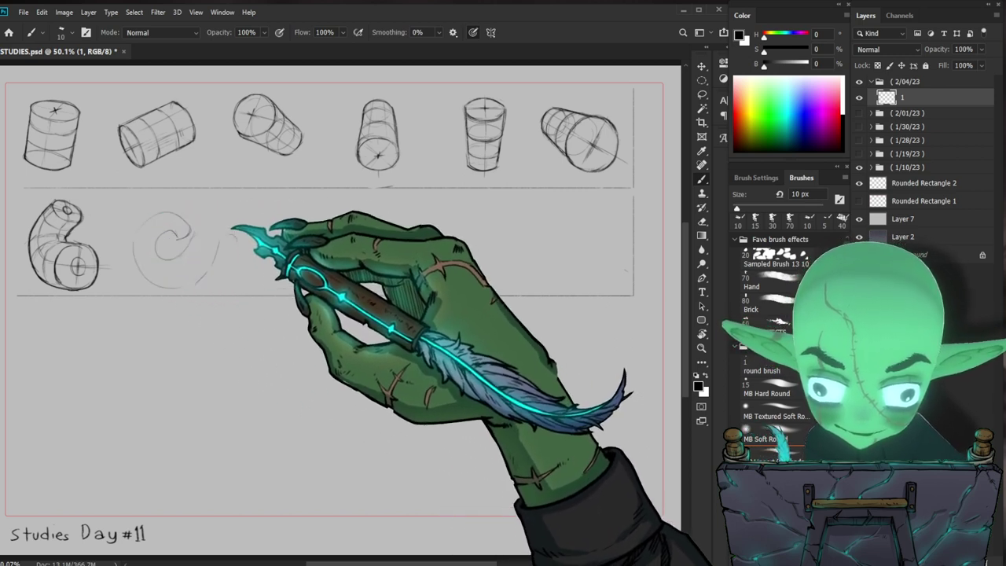
pyautogui.moveTo(203, 234); pyautogui.dragTo(250, 236)
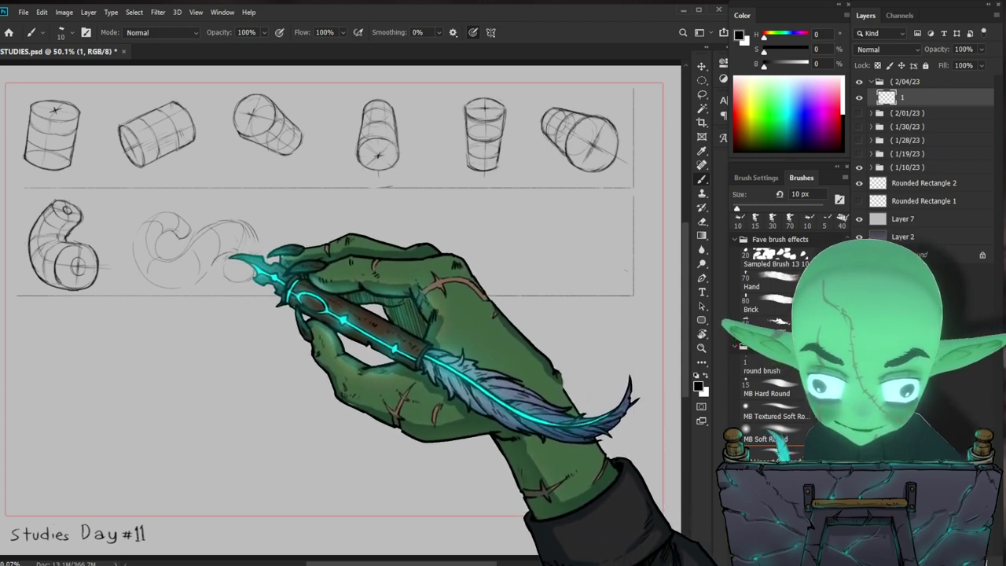
pyautogui.press('.')
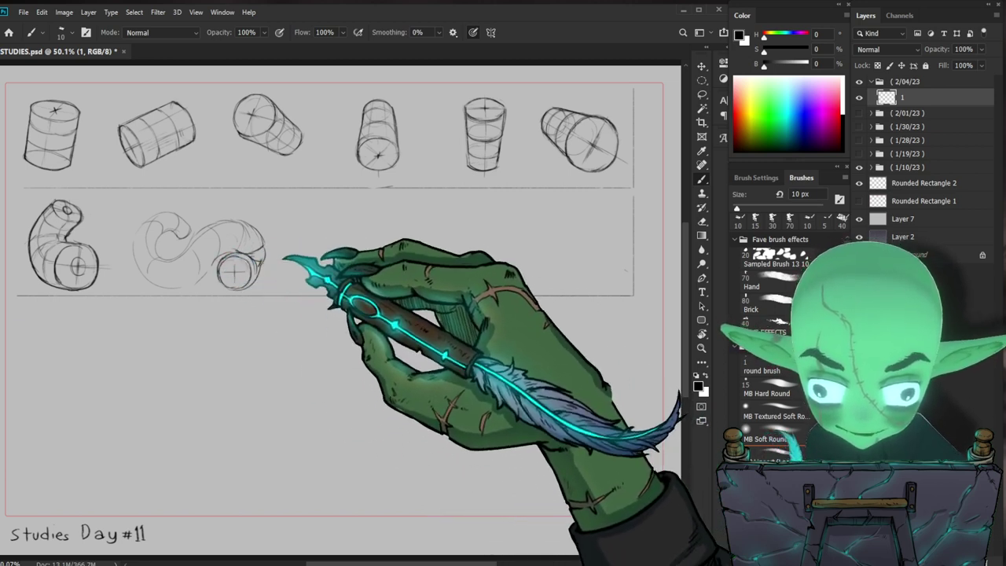
pyautogui.moveTo(225, 253)
pyautogui.mouseDown()
pyautogui.moveTo(200, 293)
pyautogui.moveTo(196, 260)
pyautogui.mouseUp()
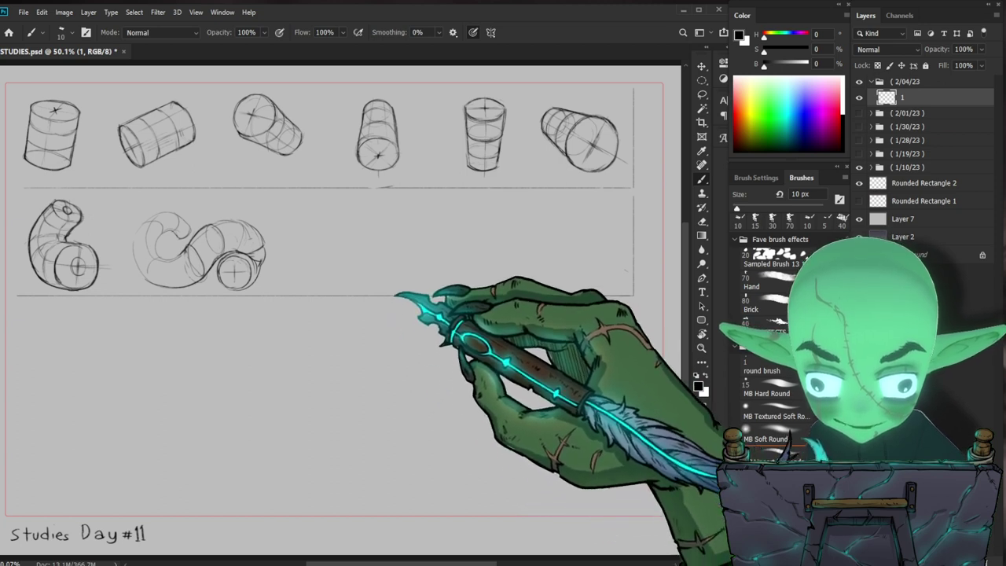
# - Add ring bands and a clearer open end to the S-shaped tube with the Hand brush
pyautogui.moveTo(209, 268); pyautogui.dragTo(260, 260)
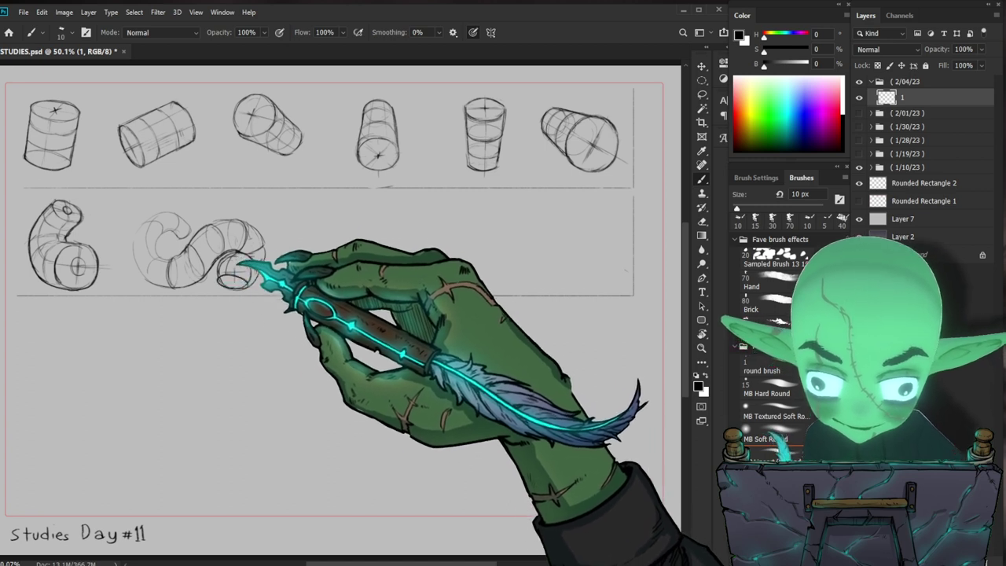
pyautogui.press('.')
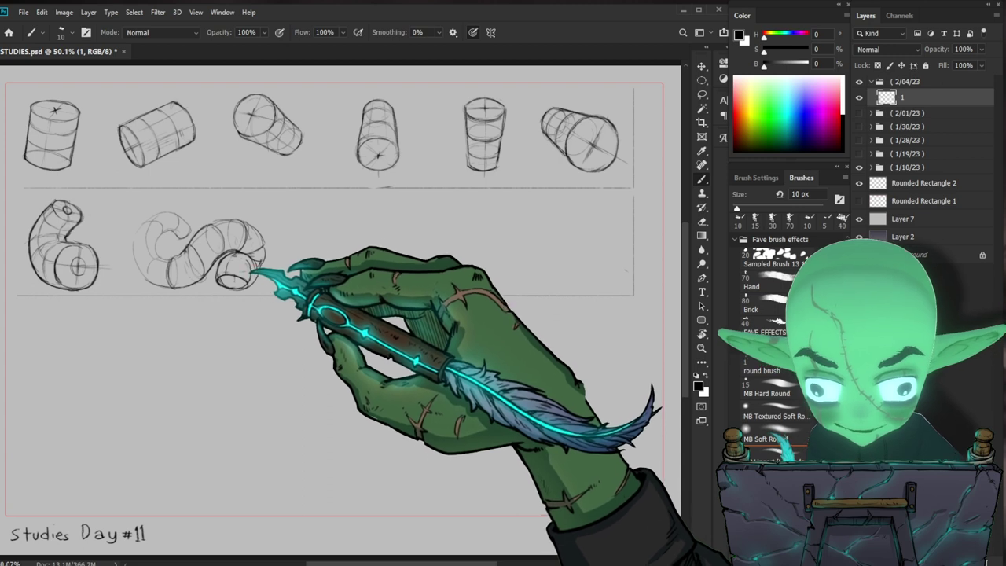
pyautogui.press('.')
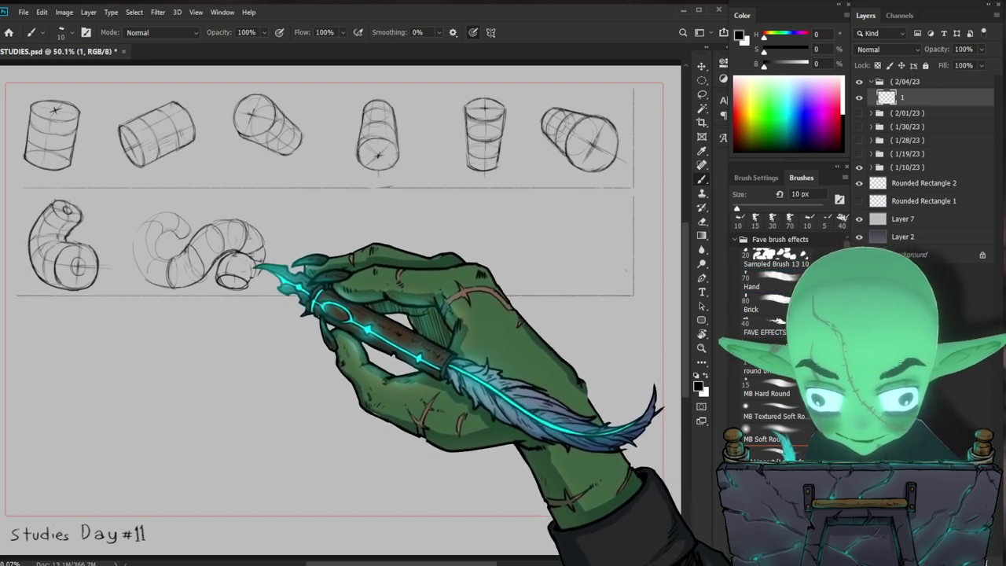
pyautogui.press('.')
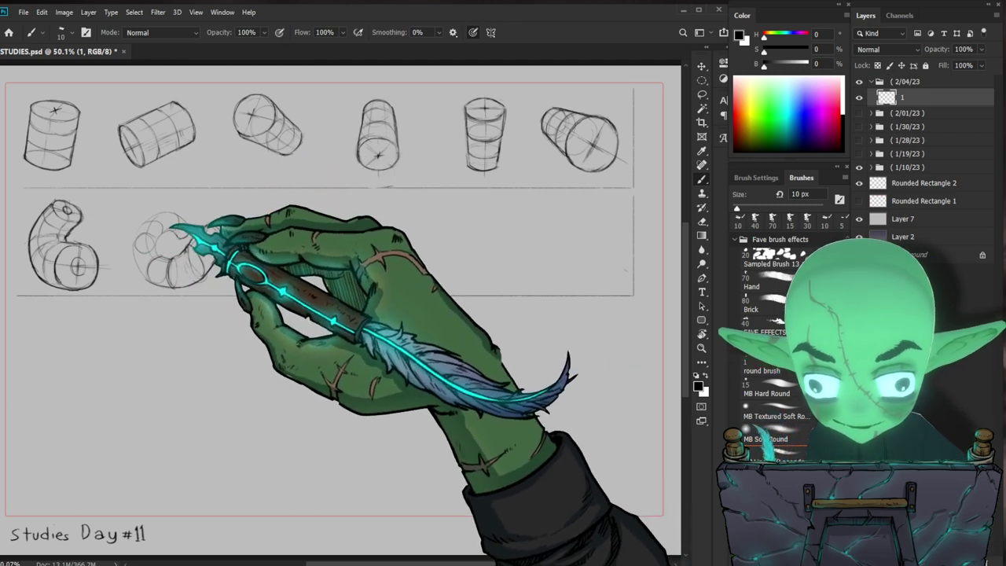
# - Redraw the second tube's curving body and add cross-section ring lines along it
pyautogui.moveTo(212, 228); pyautogui.dragTo(267, 252)
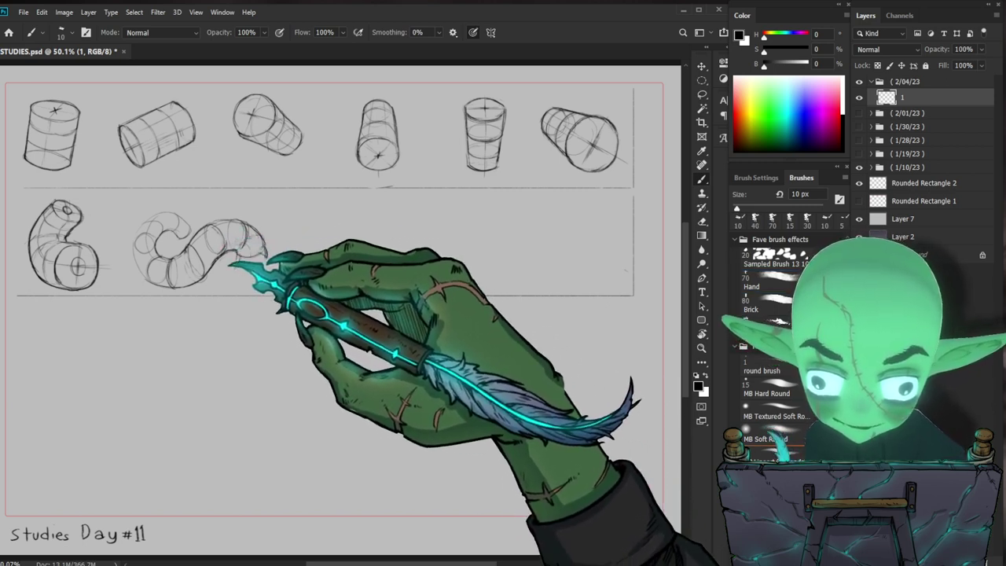
pyautogui.moveTo(257, 276); pyautogui.dragTo(258, 278)
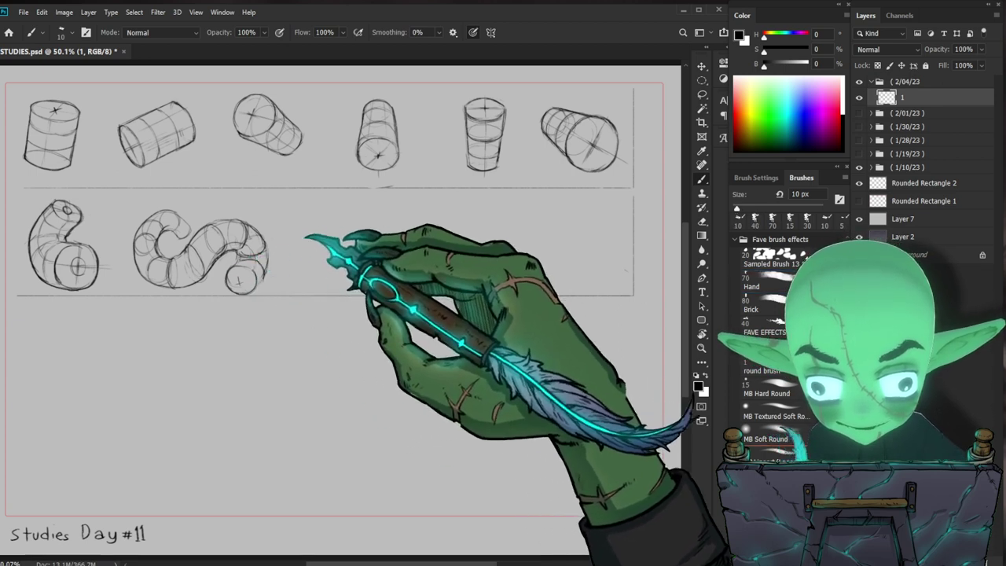
# - Lasso the S-shaped tube sketch, scale it down to about 91%, and deselect
pyautogui.press('l')
pyautogui.moveTo(306, 220)
pyautogui.mouseDown()
pyautogui.moveTo(269, 289)
pyautogui.moveTo(307, 224)
pyautogui.moveTo(261, 208)
pyautogui.moveTo(258, 232)
pyautogui.mouseUp()
pyautogui.press('v')
pyautogui.hotkey('ctrl', 't')
pyautogui.press('Return')
pyautogui.hotkey('ctrl', 'd')
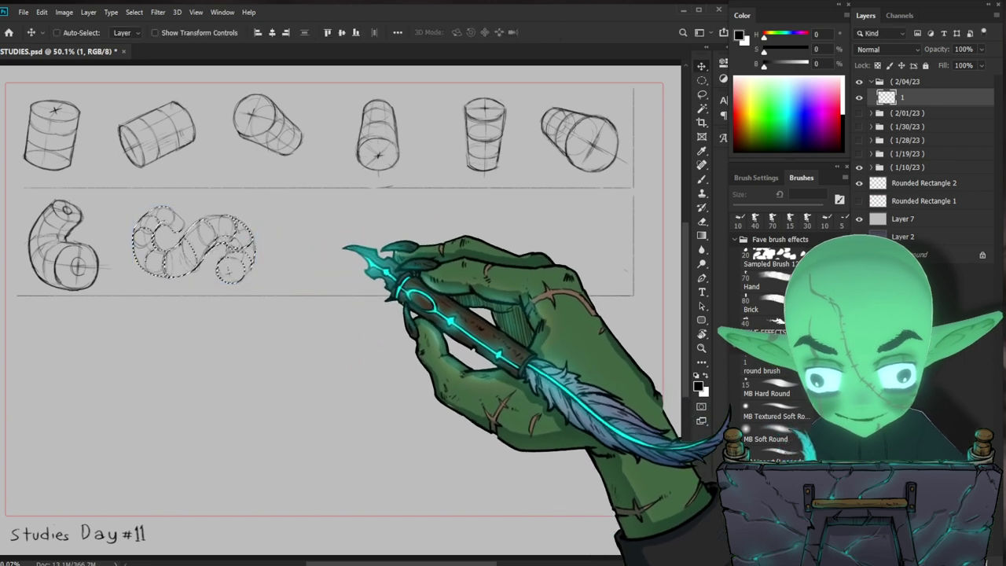
pyautogui.press('b')
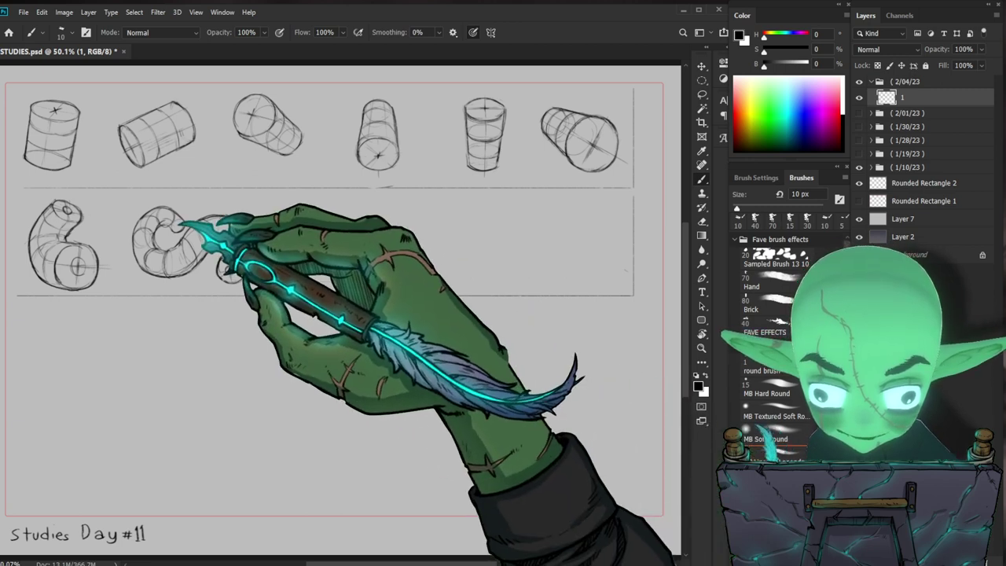
# - Finish the S-tube with its end ellipse and hatching, then sketch an oval for a third figure
pyautogui.moveTo(167, 241)
pyautogui.mouseDown()
pyautogui.moveTo(252, 236)
pyautogui.moveTo(230, 251)
pyautogui.mouseUp()
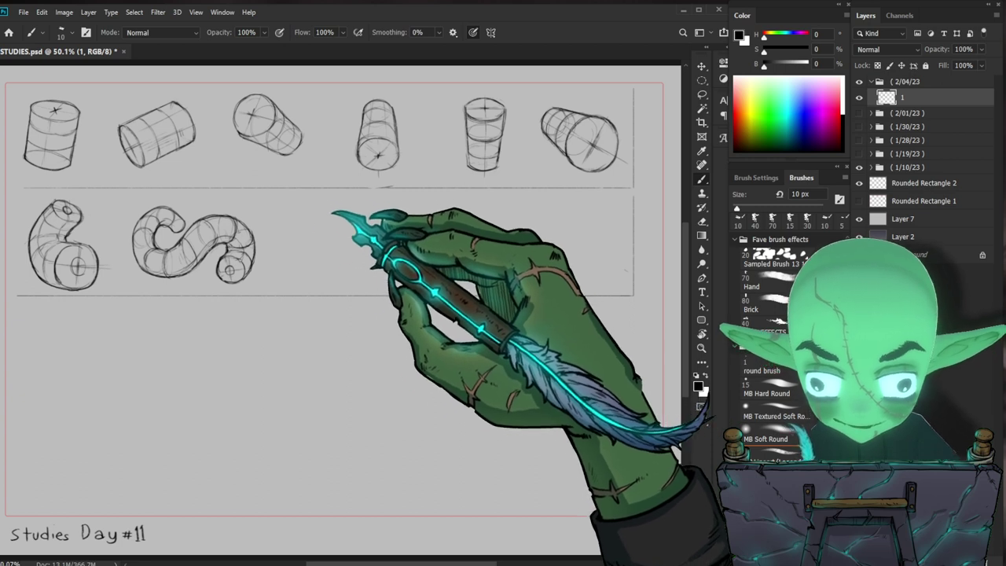
pyautogui.moveTo(339, 226); pyautogui.dragTo(306, 267)
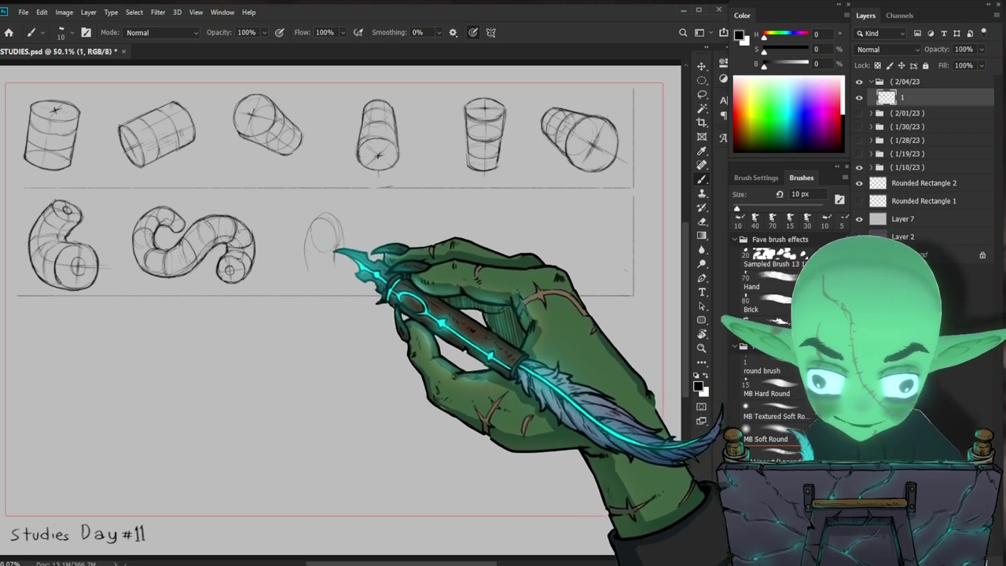
# - Build the third figure's oval into an upright cylinder with a firmer lower edge
pyautogui.moveTo(315, 264); pyautogui.dragTo(334, 228)
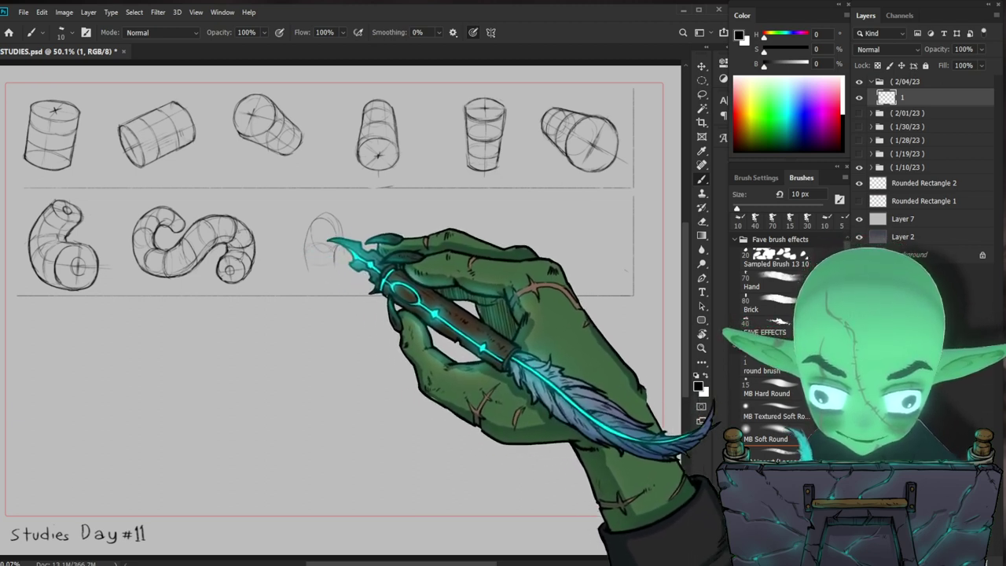
pyautogui.moveTo(334, 266); pyautogui.dragTo(322, 273)
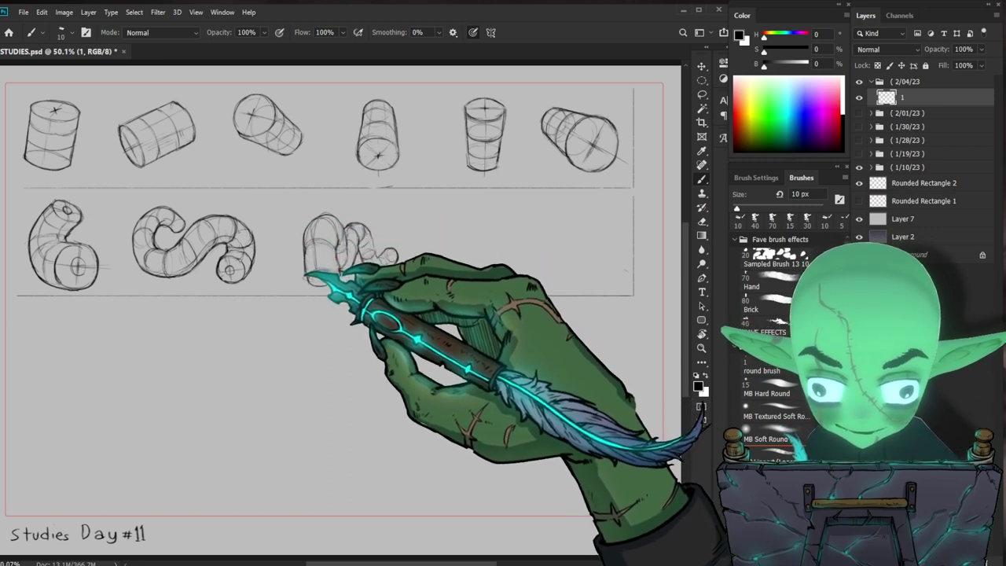
# - Extend the third figure into a wavy tube rightward and switch to the Hand brush preset
pyautogui.moveTo(366, 228); pyautogui.dragTo(397, 263)
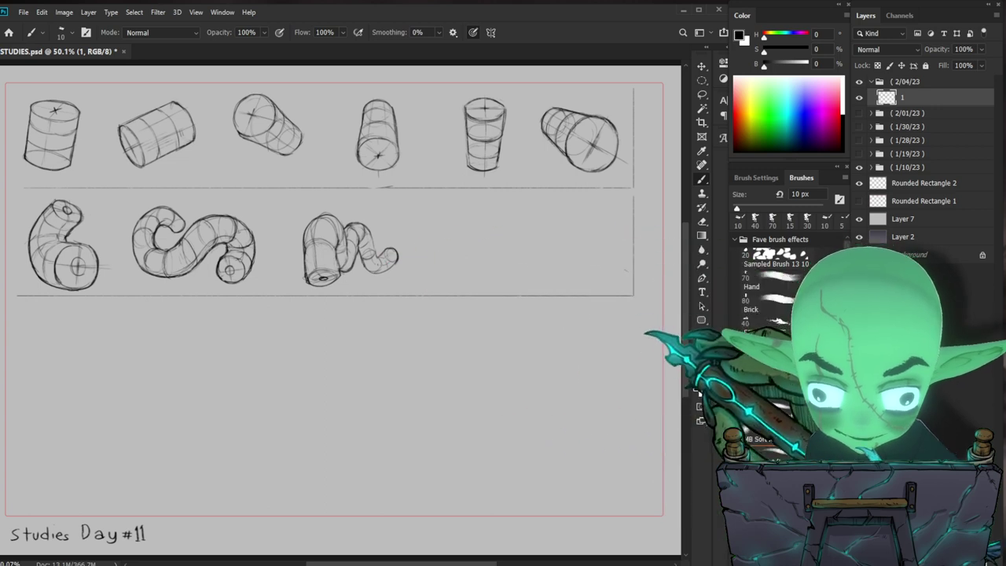
pyautogui.press('.')
pyautogui.press('.')
pyautogui.press('.')
pyautogui.press('.')
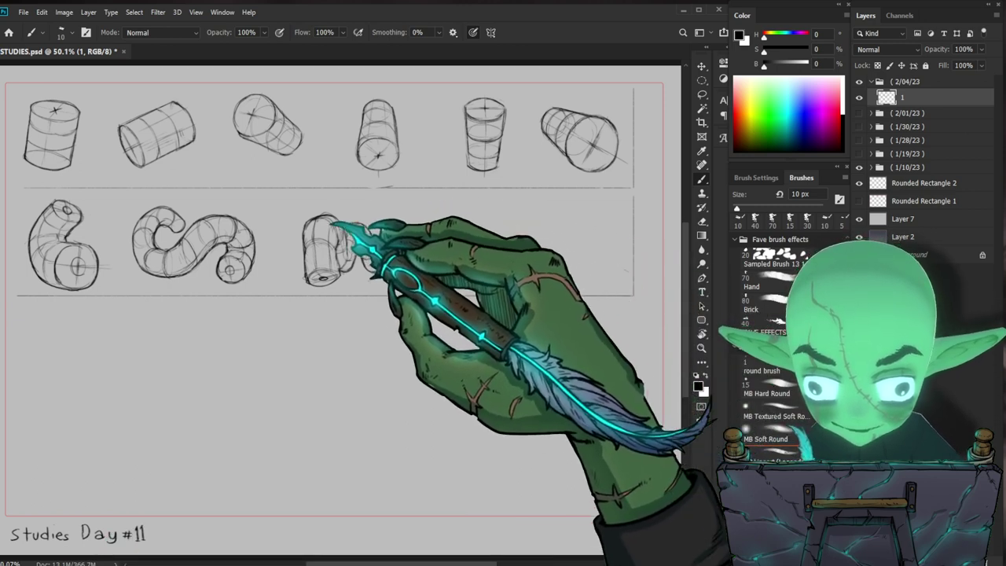
# - Draw the looping tube off the third cylinder and sketch a small ellipse for the next form
pyautogui.moveTo(326, 214)
pyautogui.mouseDown()
pyautogui.moveTo(310, 225)
pyautogui.moveTo(333, 229)
pyautogui.moveTo(354, 270)
pyautogui.moveTo(316, 236)
pyautogui.moveTo(337, 270)
pyautogui.moveTo(331, 280)
pyautogui.moveTo(321, 274)
pyautogui.moveTo(349, 236)
pyautogui.moveTo(337, 275)
pyautogui.moveTo(329, 265)
pyautogui.moveTo(348, 270)
pyautogui.moveTo(315, 225)
pyautogui.moveTo(336, 279)
pyautogui.mouseUp()
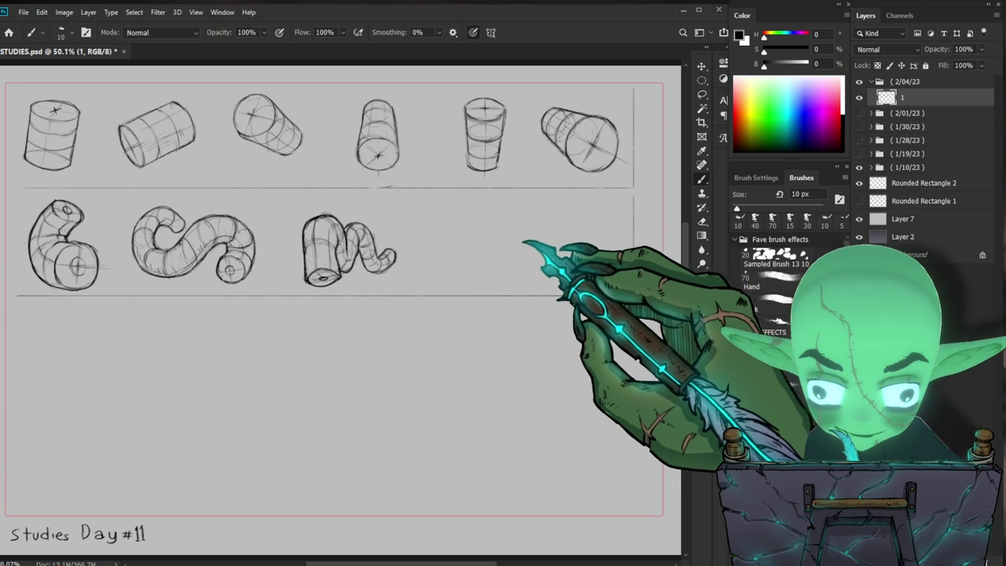
pyautogui.moveTo(497, 231); pyautogui.dragTo(525, 246)
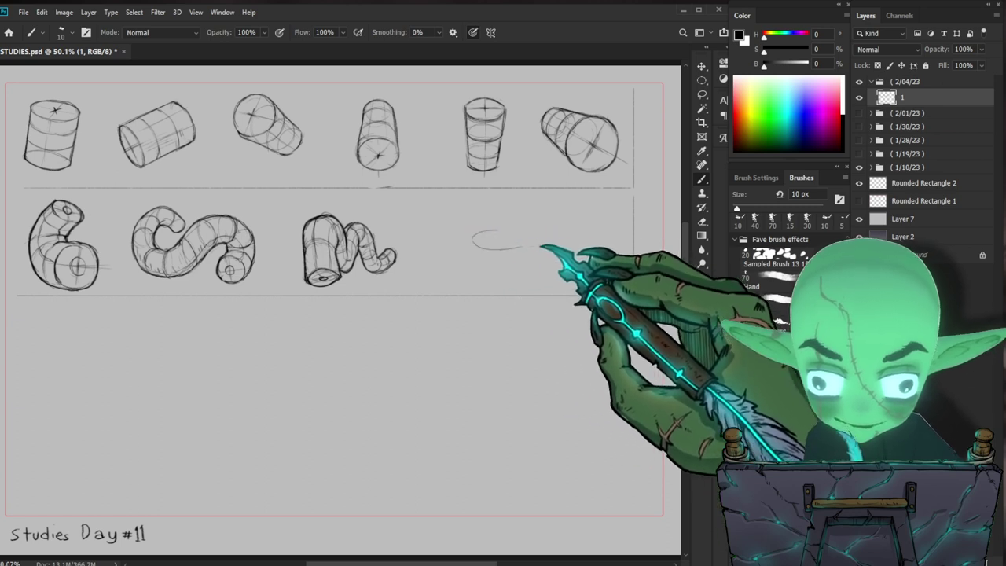
# - Loop a larger ellipse around the small one, then lasso and shrink the spiral to 80%
pyautogui.moveTo(534, 271)
pyautogui.mouseDown()
pyautogui.moveTo(519, 216)
pyautogui.moveTo(548, 259)
pyautogui.mouseUp()
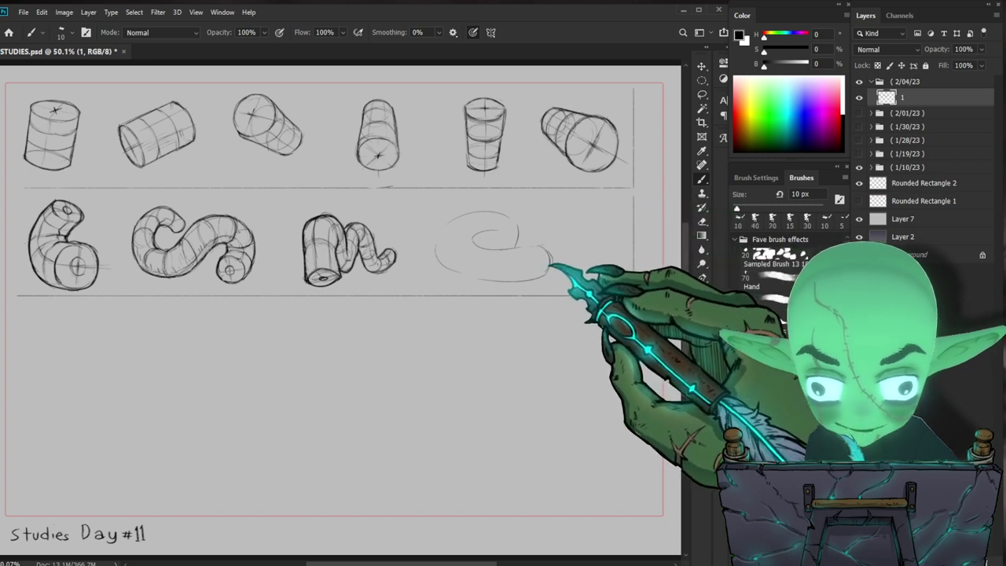
pyautogui.press('l')
pyautogui.moveTo(530, 276)
pyautogui.mouseDown()
pyautogui.moveTo(578, 228)
pyautogui.moveTo(563, 234)
pyautogui.mouseUp()
pyautogui.hotkey('ctrl', 't')
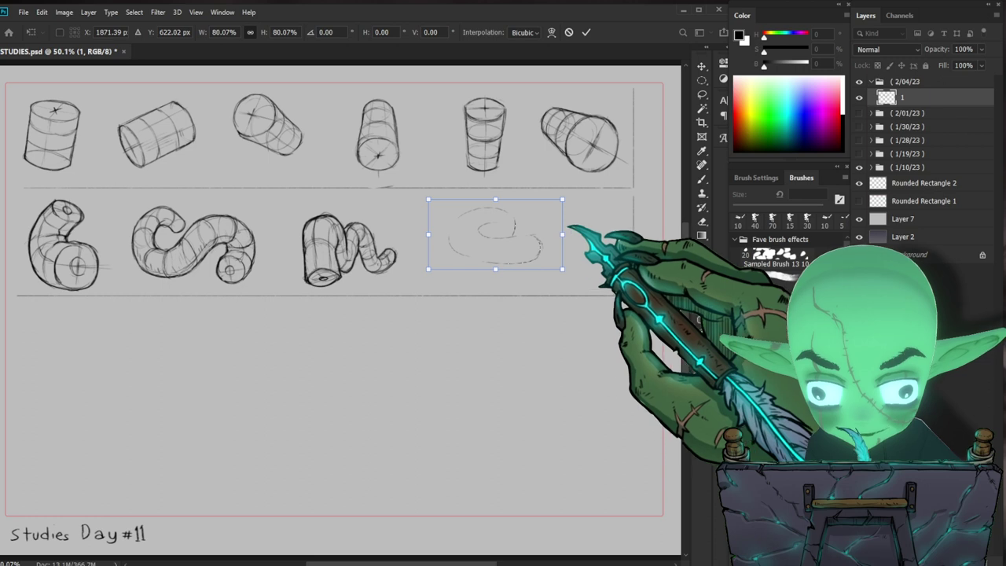
pyautogui.press('Return')
pyautogui.hotkey('ctrl', 'd')
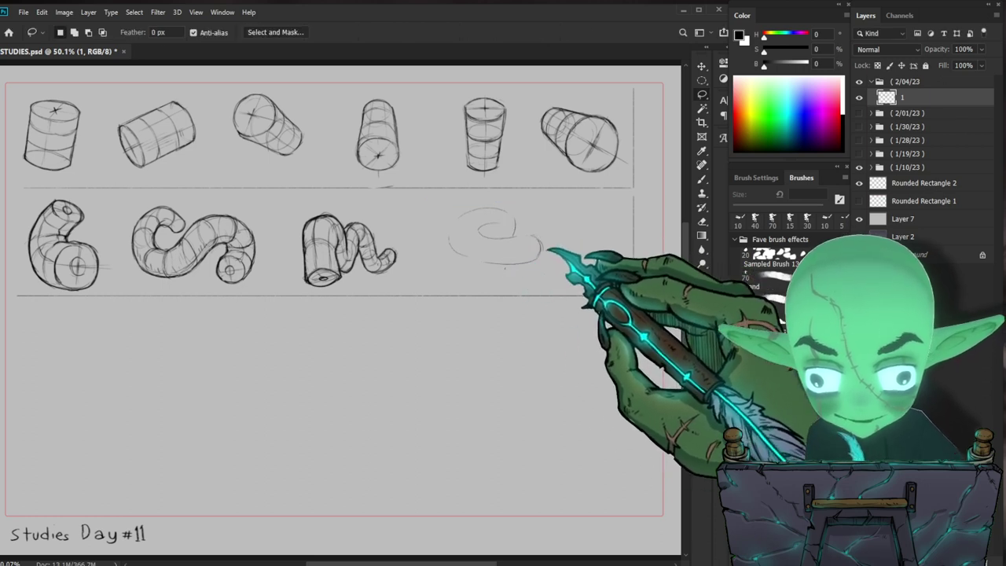
pyautogui.press('b')
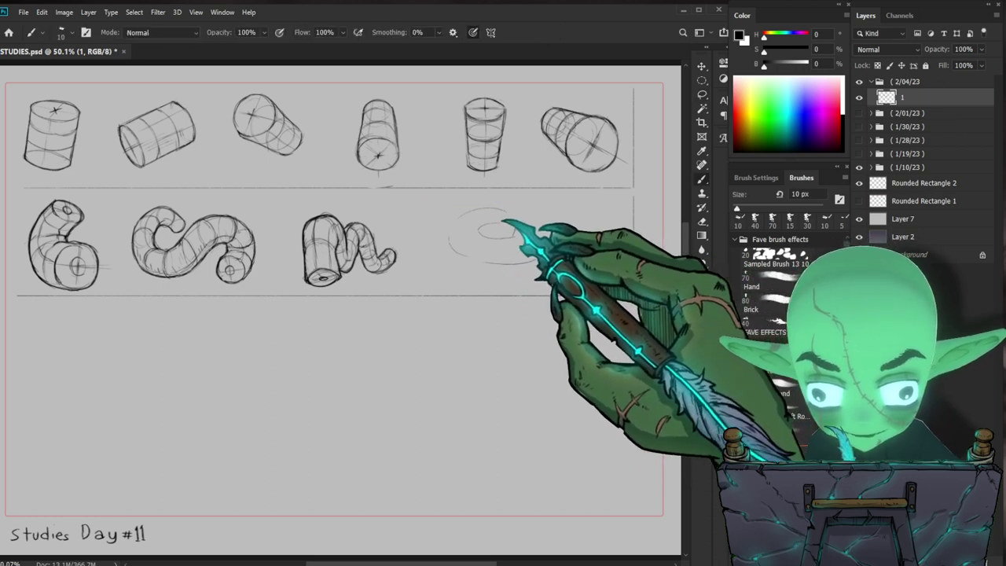
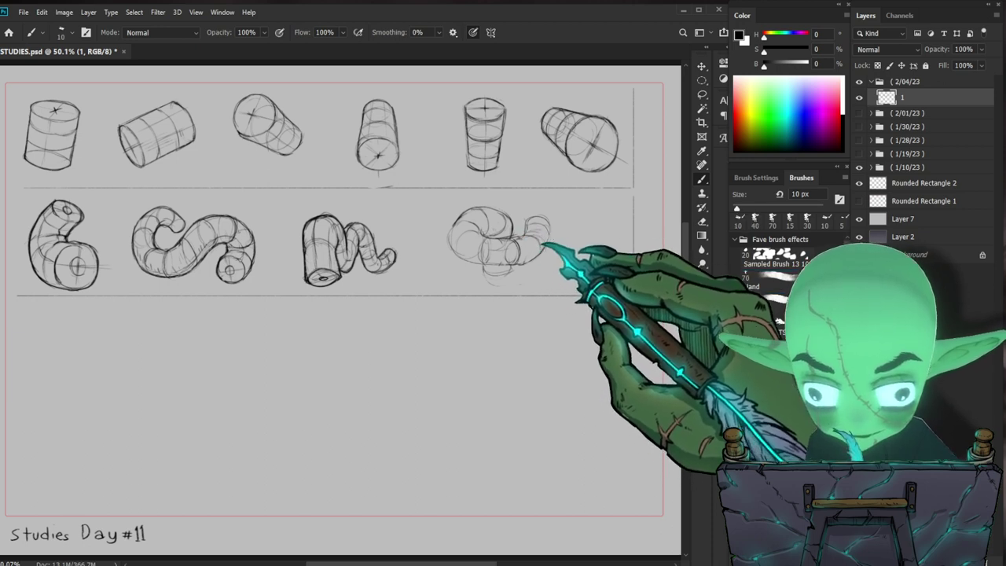
# - Darken the coiled tube's outlines and use the Hand brush preset to extend the tube rightward
pyautogui.moveTo(455, 236); pyautogui.dragTo(526, 262)
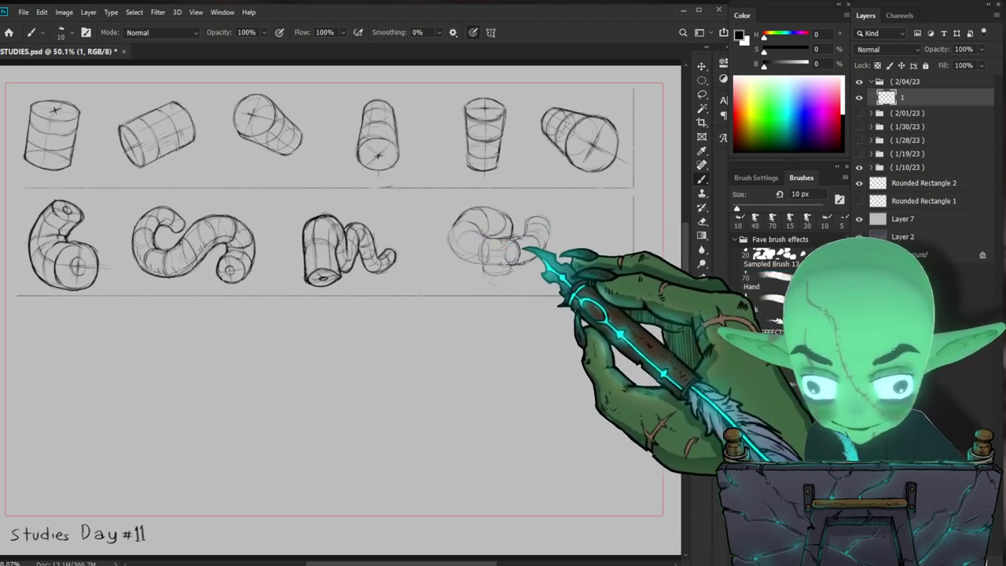
pyautogui.moveTo(516, 269); pyautogui.dragTo(461, 220)
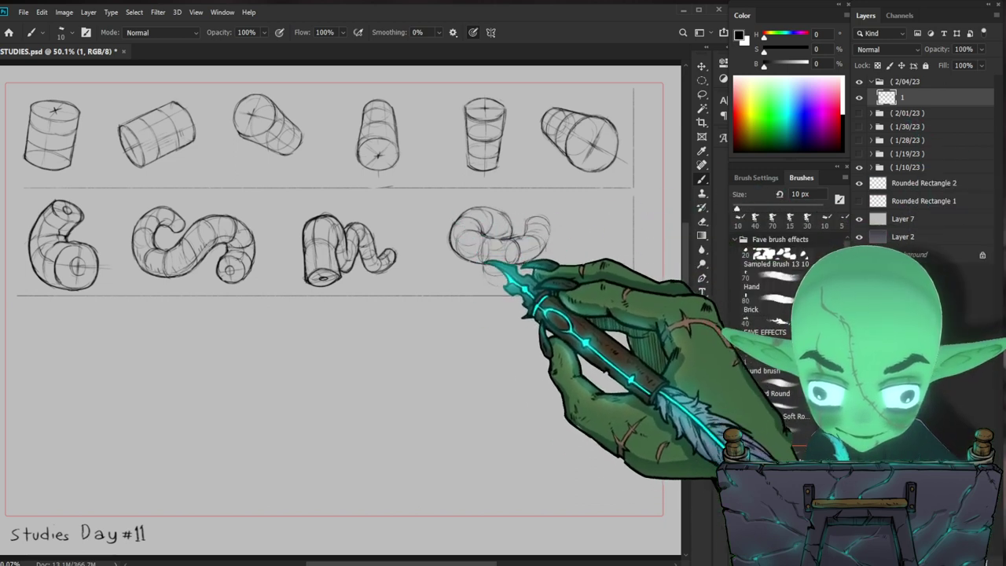
pyautogui.click(753, 283)
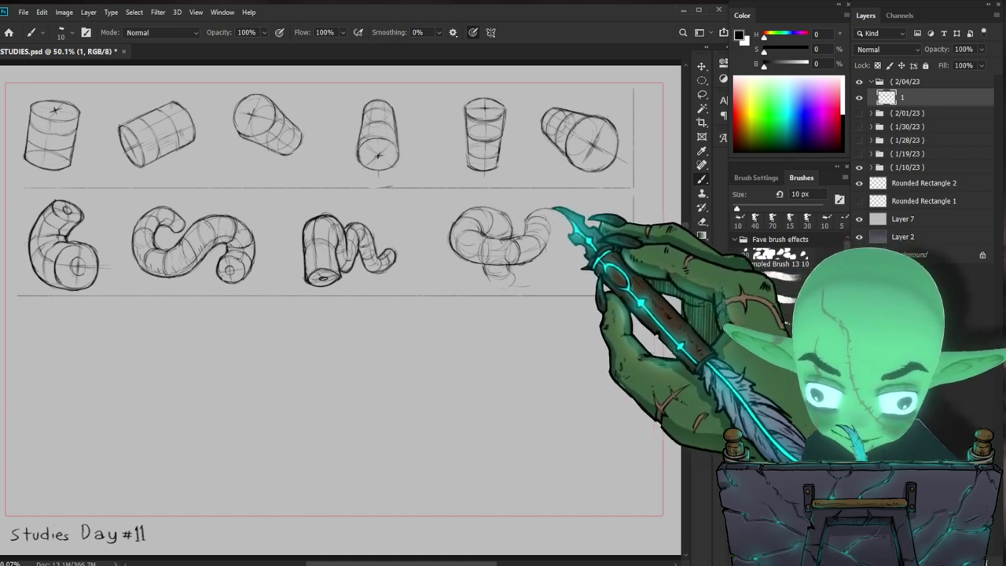
pyautogui.moveTo(552, 211); pyautogui.dragTo(609, 233)
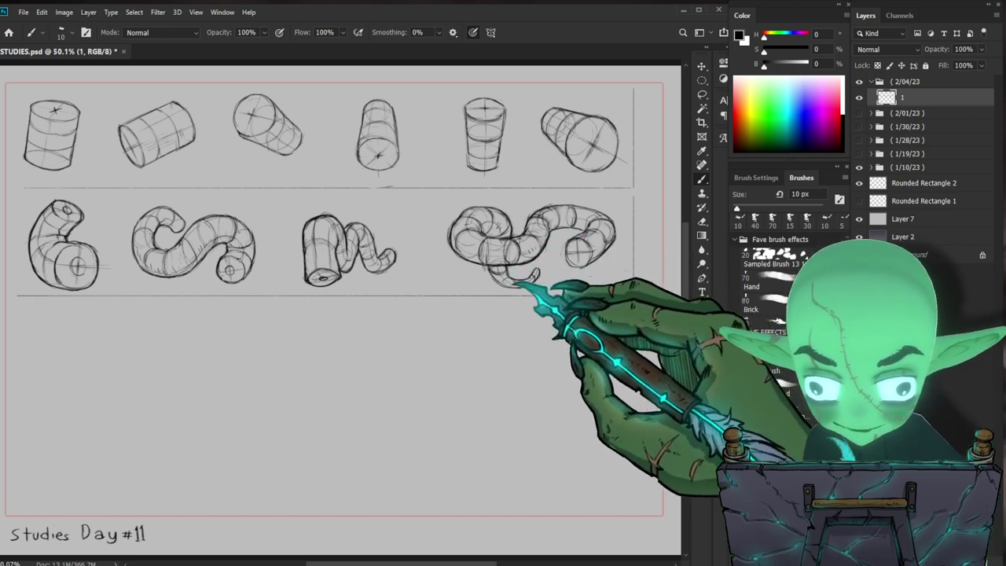
# - Draw a curling tube hanging below the winding tube sketch
pyautogui.moveTo(494, 268); pyautogui.dragTo(539, 271)
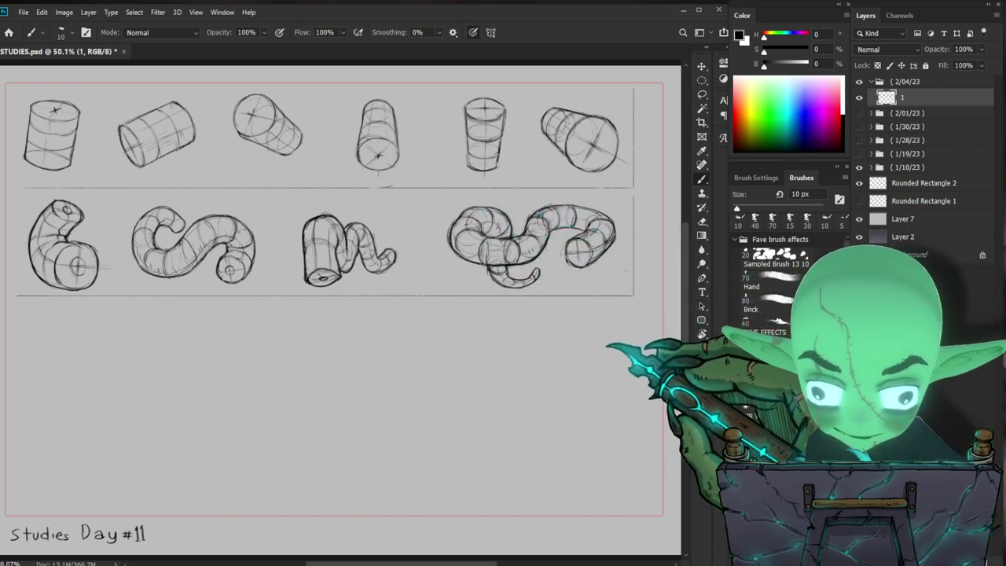
# - Duplicate the right divider line downward and draw the third-row frame's right edge and bottom
pyautogui.press('l')
pyautogui.moveTo(608, 360); pyautogui.dragTo(621, 338)
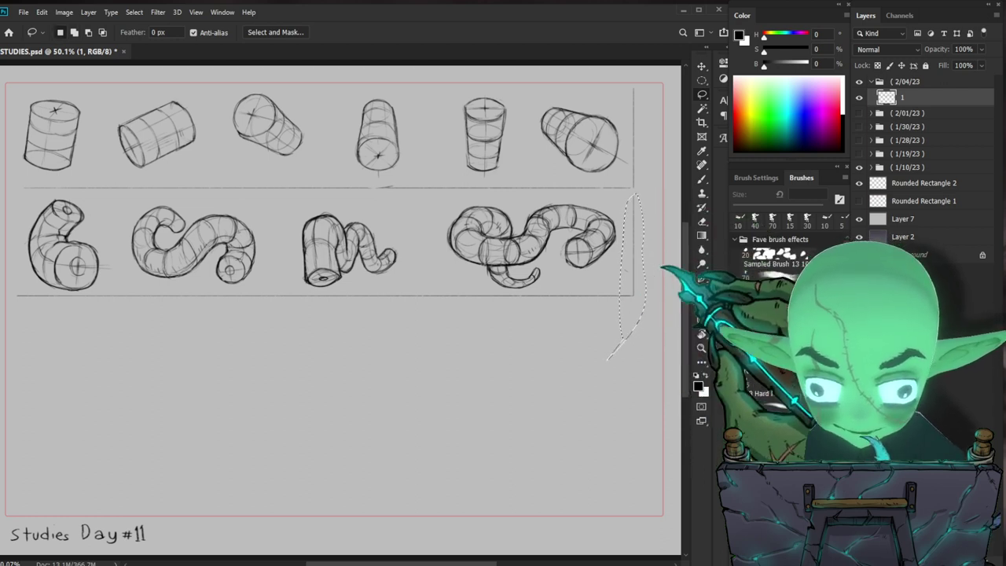
pyautogui.press('v')
pyautogui.moveTo(623, 295); pyautogui.dragTo(623, 365)
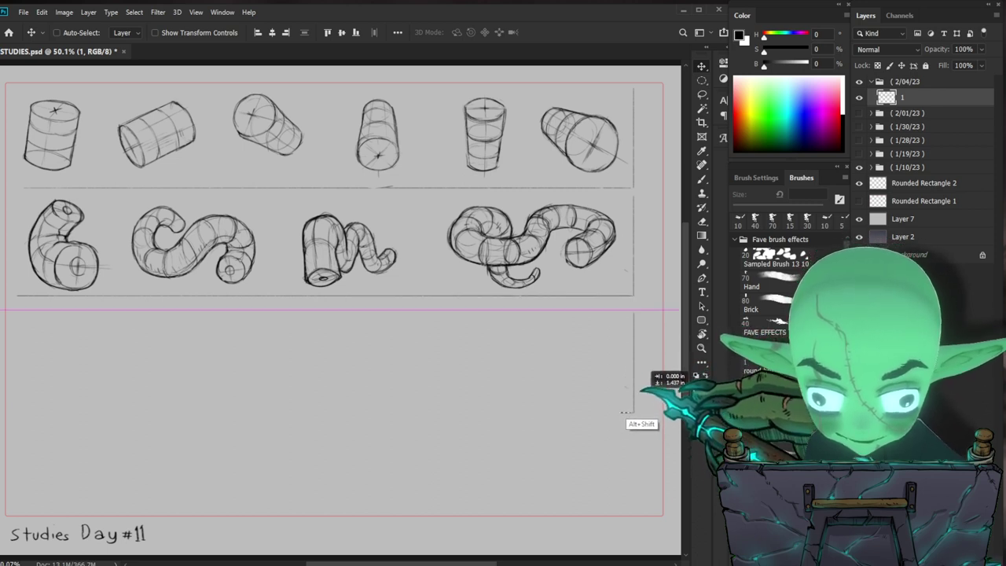
pyautogui.moveTo(625, 476); pyautogui.dragTo(625, 489)
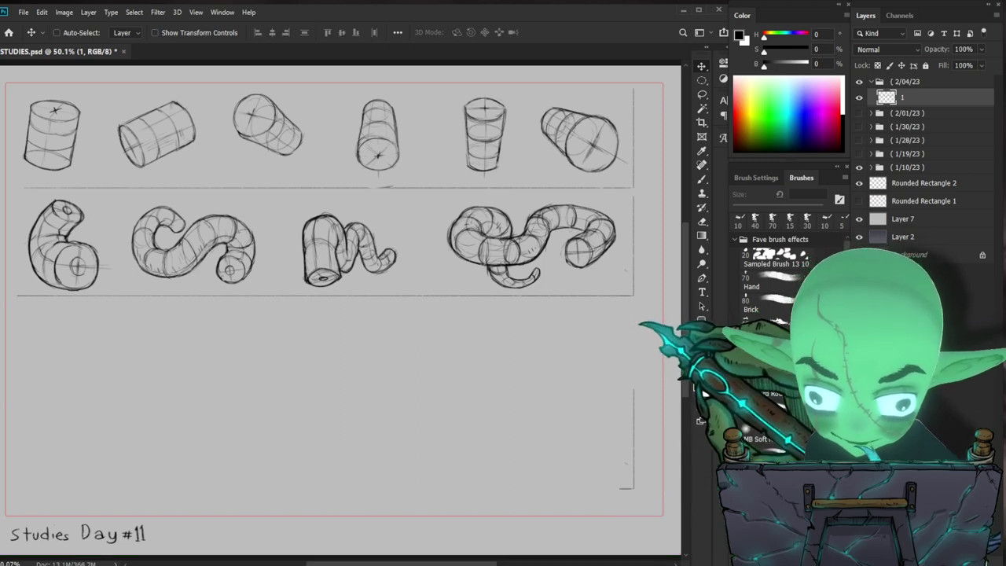
pyautogui.press('b')
pyautogui.moveTo(634, 307); pyautogui.dragTo(633, 440)
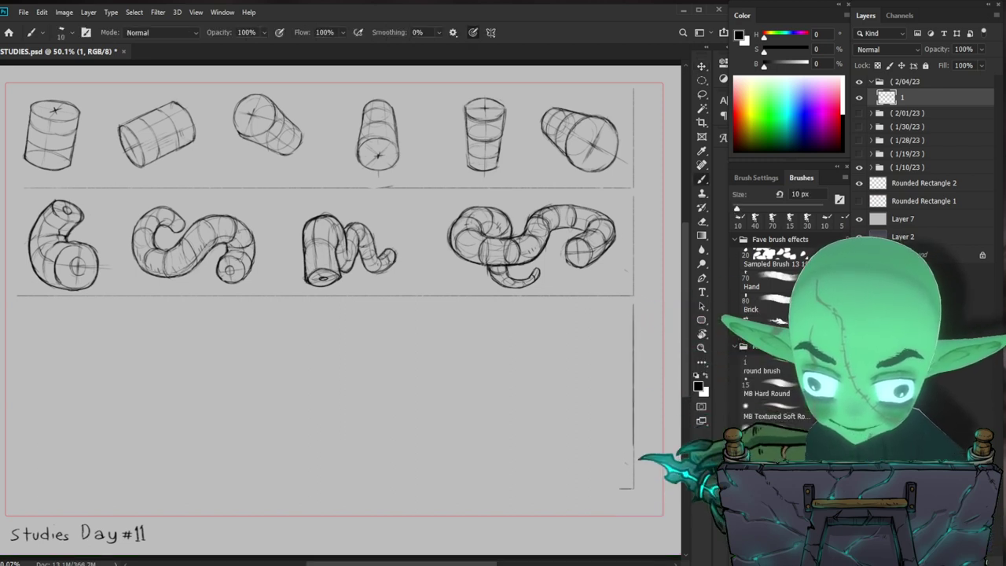
pyautogui.moveTo(633, 489); pyautogui.dragTo(39, 488)
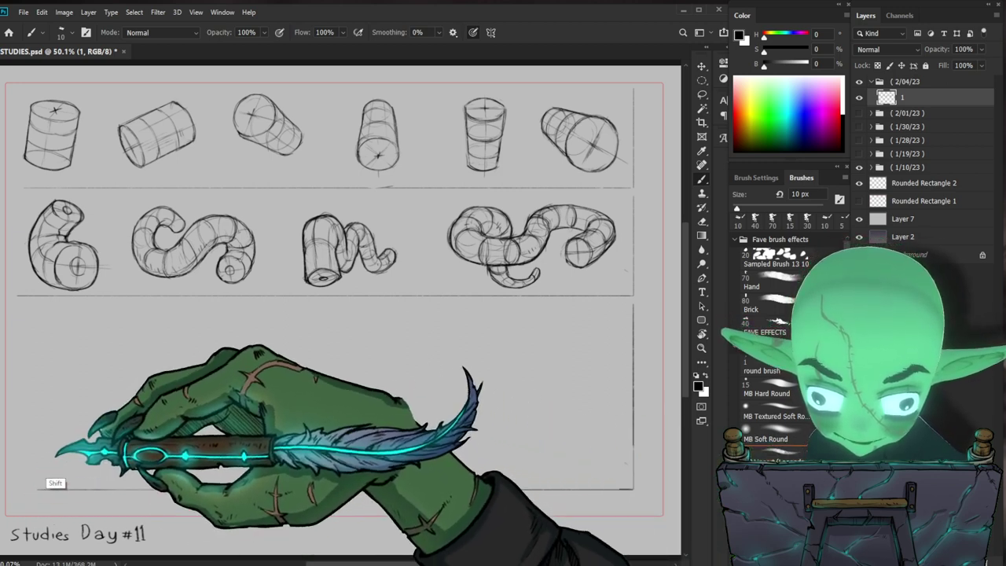
# - Fit the canvas in view, lasso the sketches, nudge them slightly down, and deselect
pyautogui.press('z')
pyautogui.moveTo(597, 424); pyautogui.dragTo(389, 409)
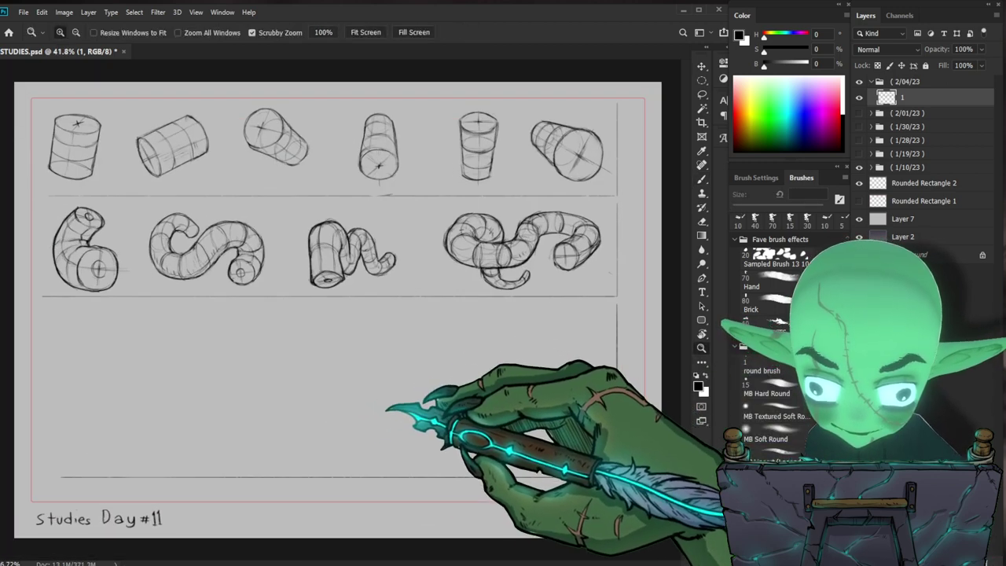
pyautogui.hotkey('ctrl', '0')
pyautogui.press('l')
pyautogui.moveTo(590, 476); pyautogui.dragTo(71, 463)
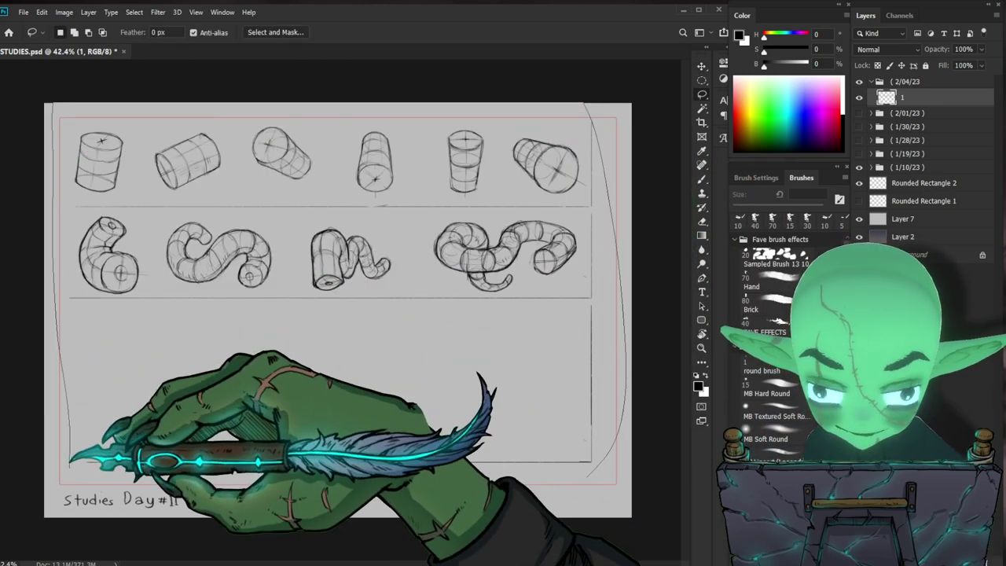
pyautogui.press('v')
pyautogui.moveTo(581, 385); pyautogui.dragTo(580, 396)
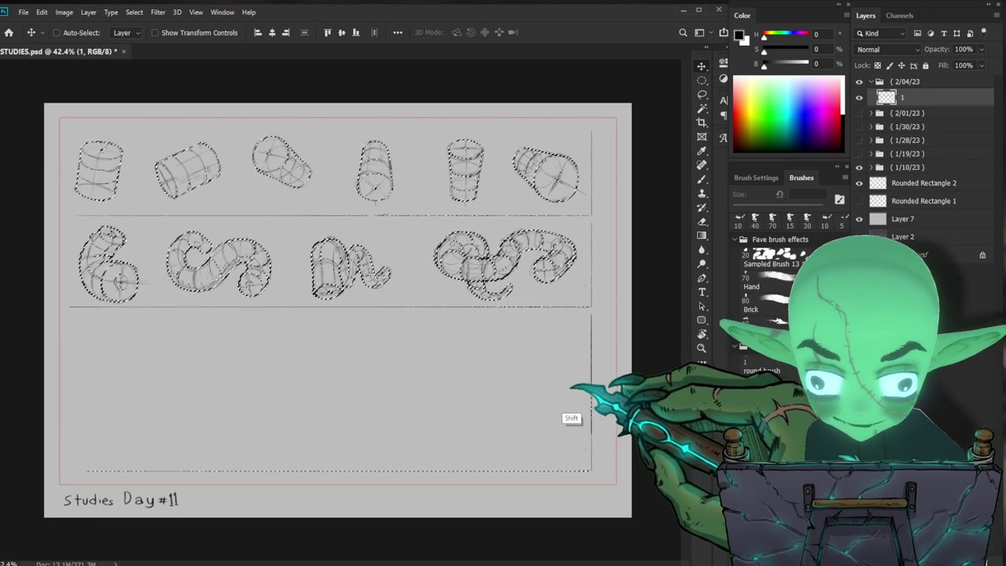
pyautogui.press('b')
pyautogui.hotkey('ctrl', 'd')
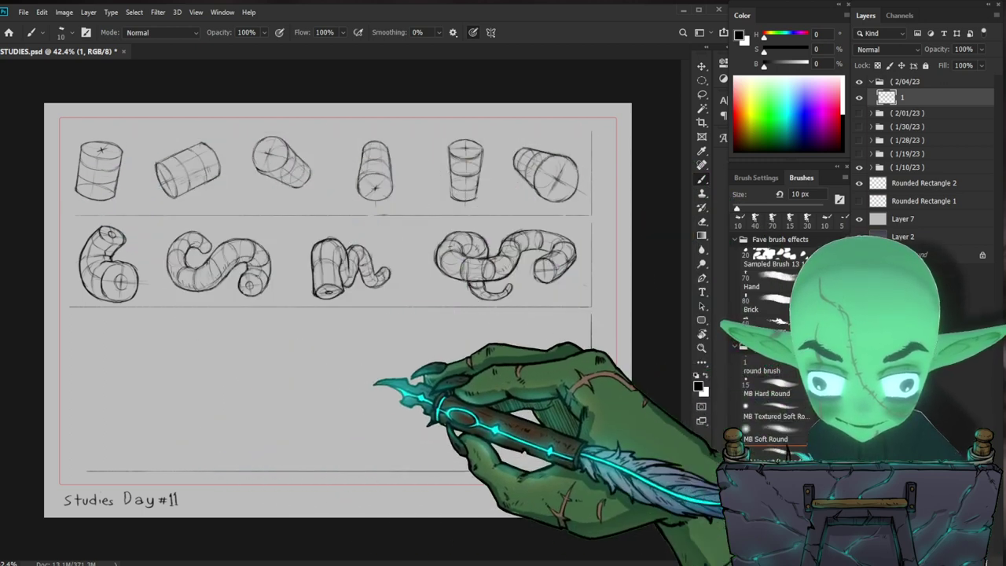
# - Return to the 10 px brush and draw a straight line along the third frame's bottom
pyautogui.press('e')
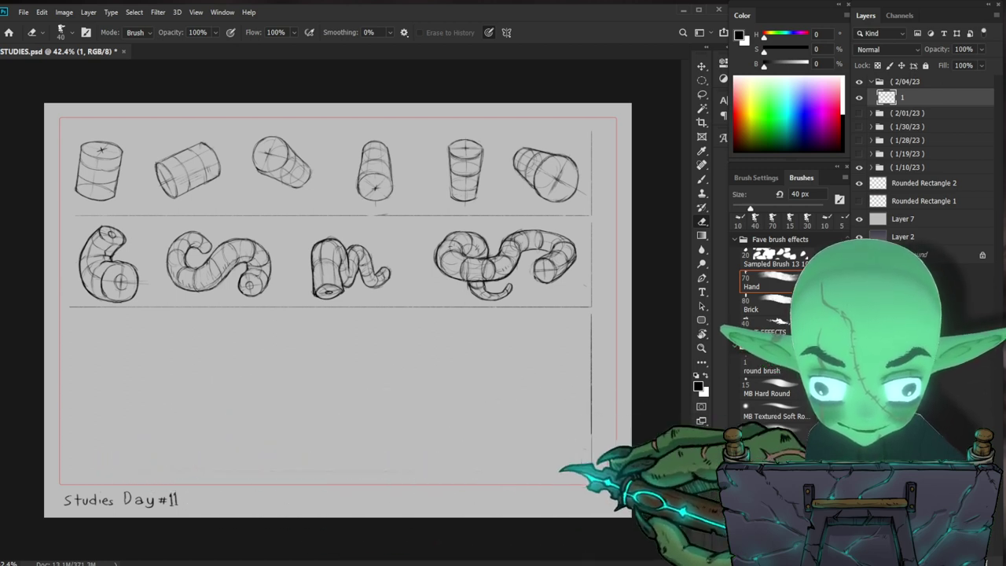
pyautogui.press('b')
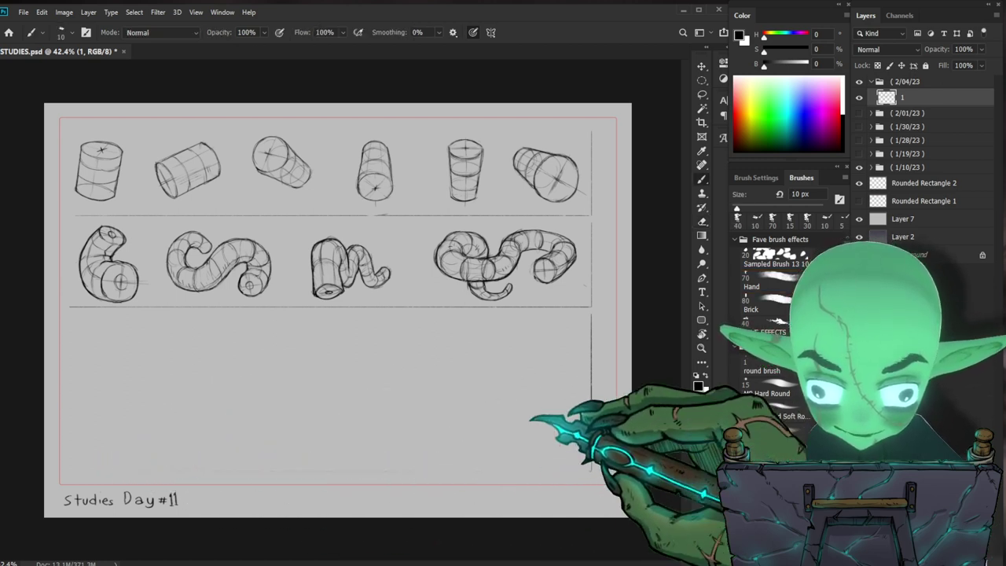
pyautogui.moveTo(87, 472); pyautogui.dragTo(578, 472)
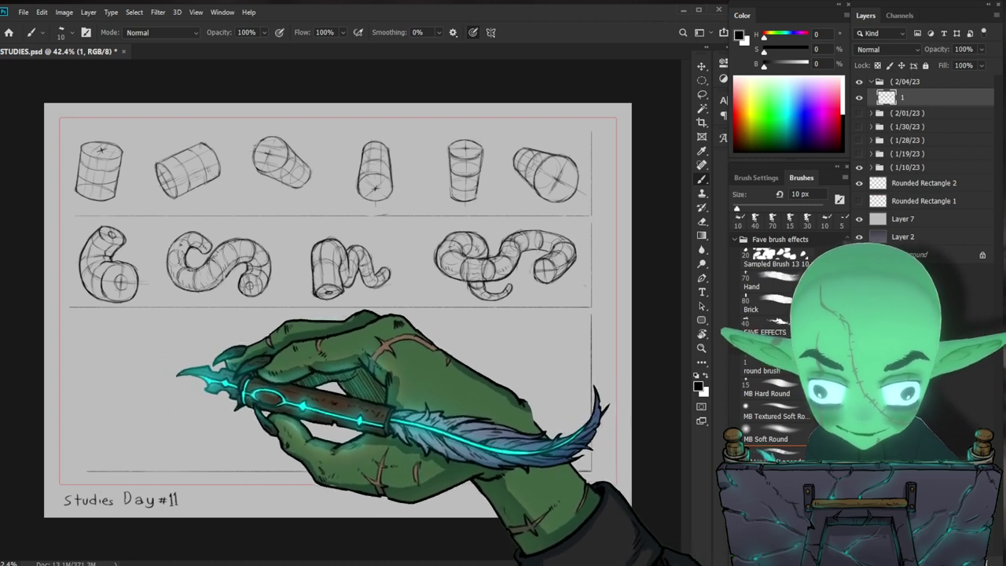
# - Start sketching the first form at the left of the third row
pyautogui.moveTo(163, 369); pyautogui.dragTo(174, 378)
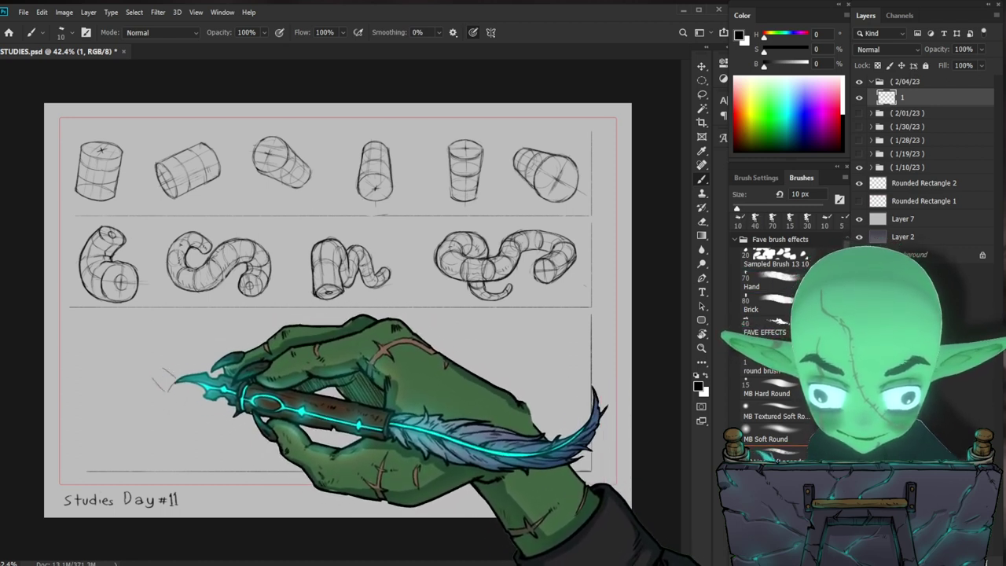
# - Sketch the creature's rounded head arc with a cylinder cap beside it in the third row
pyautogui.moveTo(164, 390); pyautogui.dragTo(175, 381)
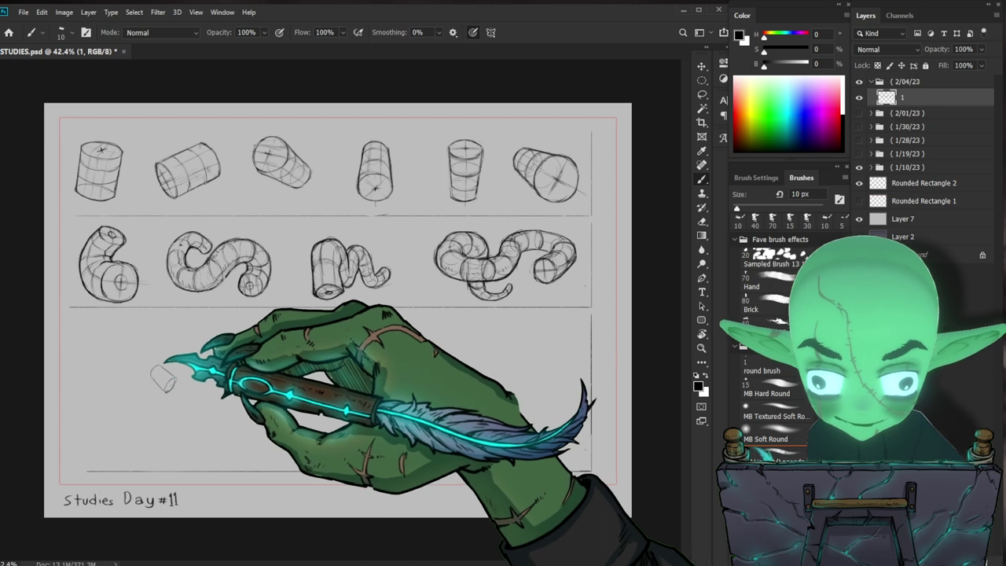
pyautogui.moveTo(103, 376); pyautogui.dragTo(165, 364)
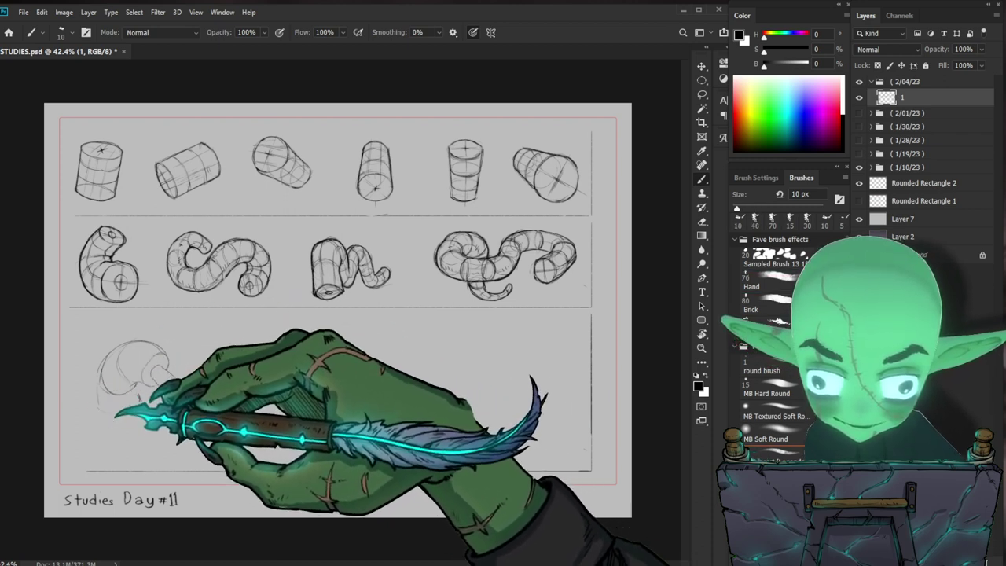
pyautogui.moveTo(153, 350); pyautogui.dragTo(161, 385)
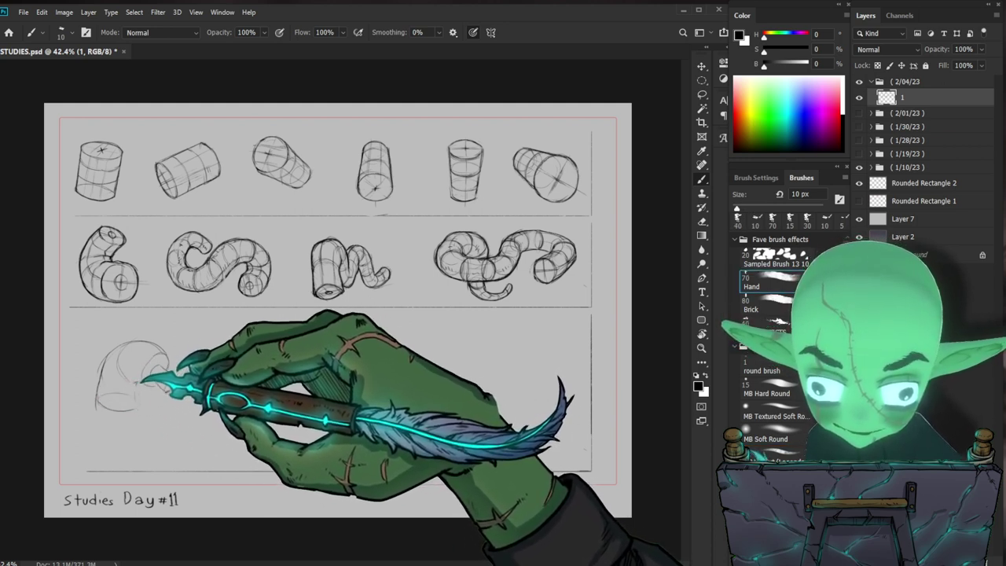
# - Add a cylinder stub by the head, a curled tube, and ellipse caps on the trunk's ends
pyautogui.moveTo(157, 361); pyautogui.dragTo(174, 387)
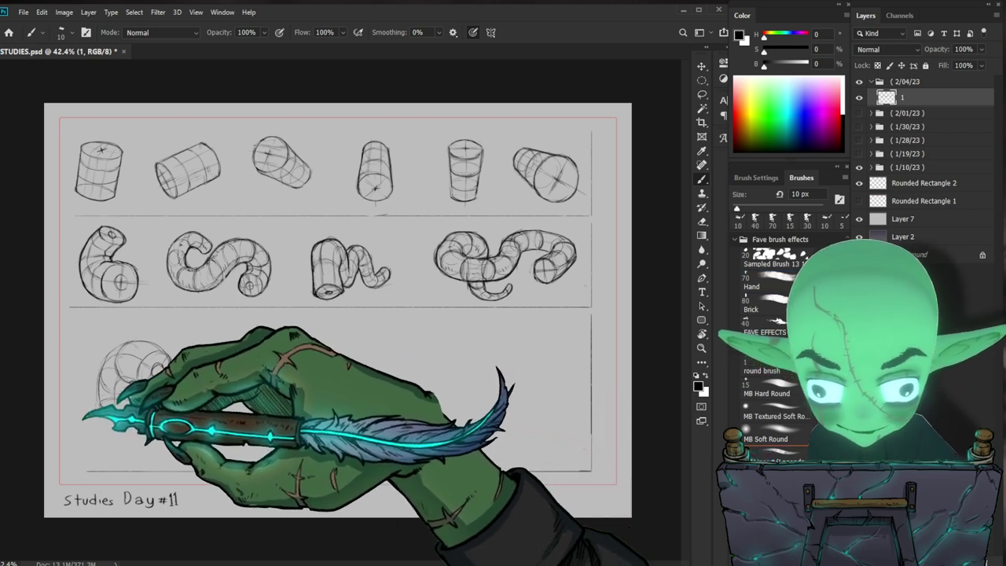
pyautogui.moveTo(137, 346); pyautogui.dragTo(195, 387)
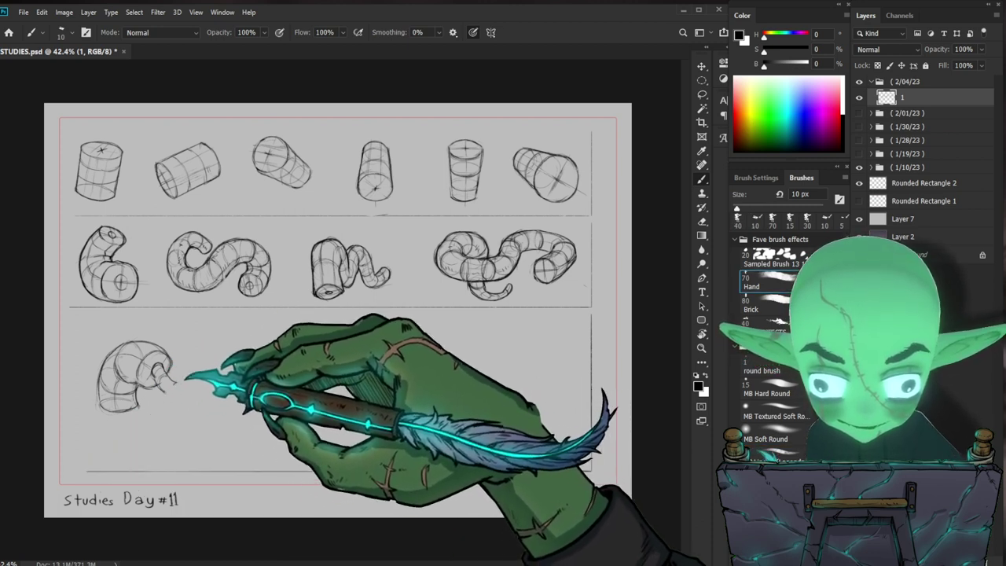
pyautogui.moveTo(173, 394); pyautogui.dragTo(198, 365)
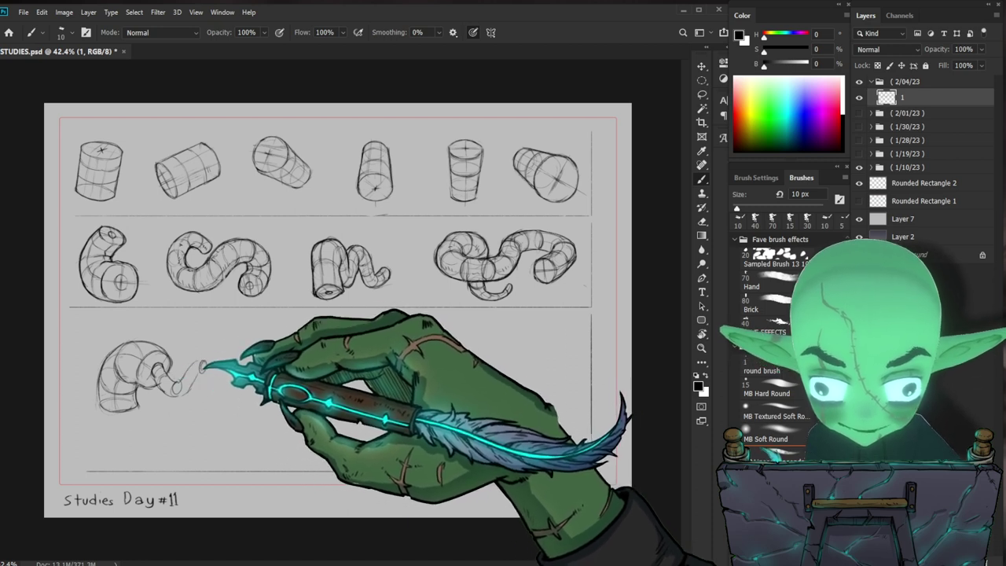
pyautogui.moveTo(204, 363); pyautogui.dragTo(185, 388)
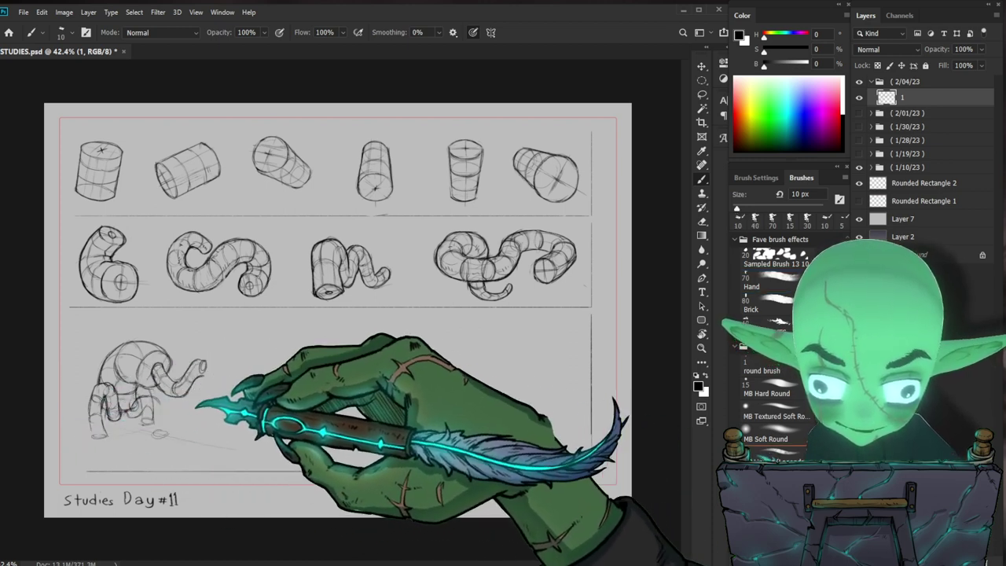
# - Draw a ground line beneath the creature and curl the trunk's tip into a spiral
pyautogui.moveTo(78, 440); pyautogui.dragTo(260, 399)
pyautogui.moveTo(173, 389); pyautogui.dragTo(203, 363)
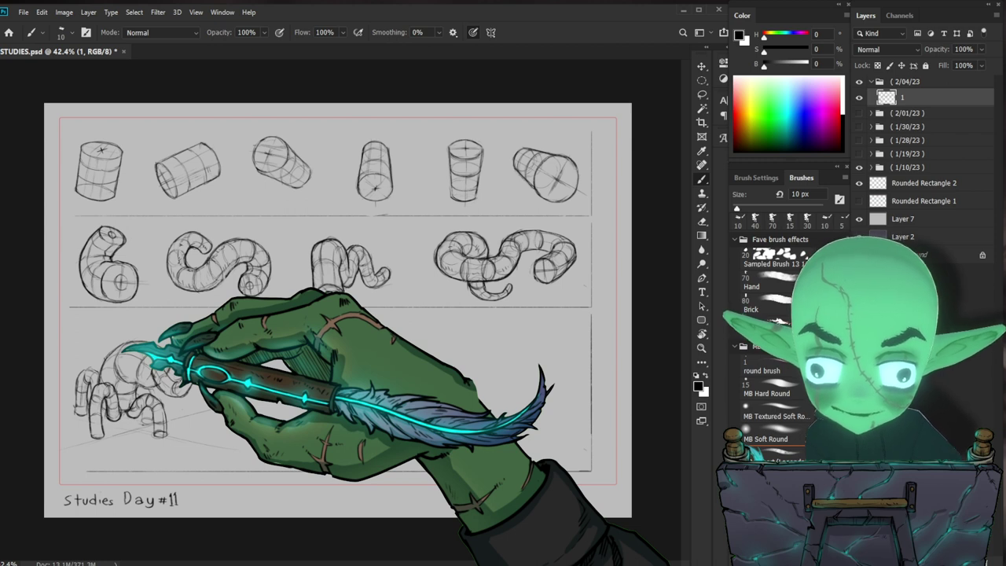
pyautogui.moveTo(207, 360); pyautogui.dragTo(213, 355)
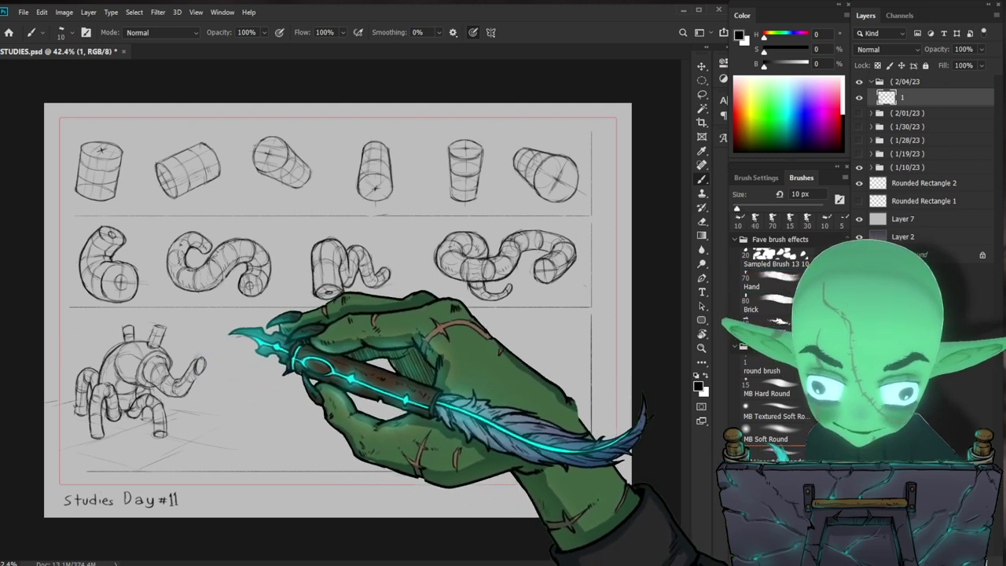
# - Sketch an ellipse opening at the trunk tip and arc a curve extending it right
pyautogui.moveTo(206, 340); pyautogui.dragTo(203, 385)
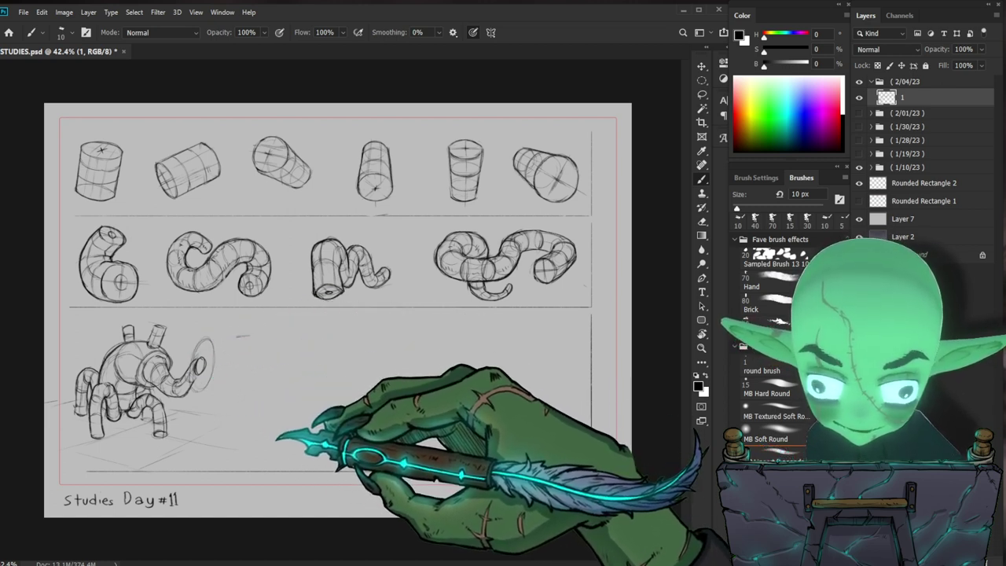
pyautogui.moveTo(225, 336)
pyautogui.mouseDown()
pyautogui.moveTo(268, 360)
pyautogui.moveTo(252, 397)
pyautogui.mouseUp()
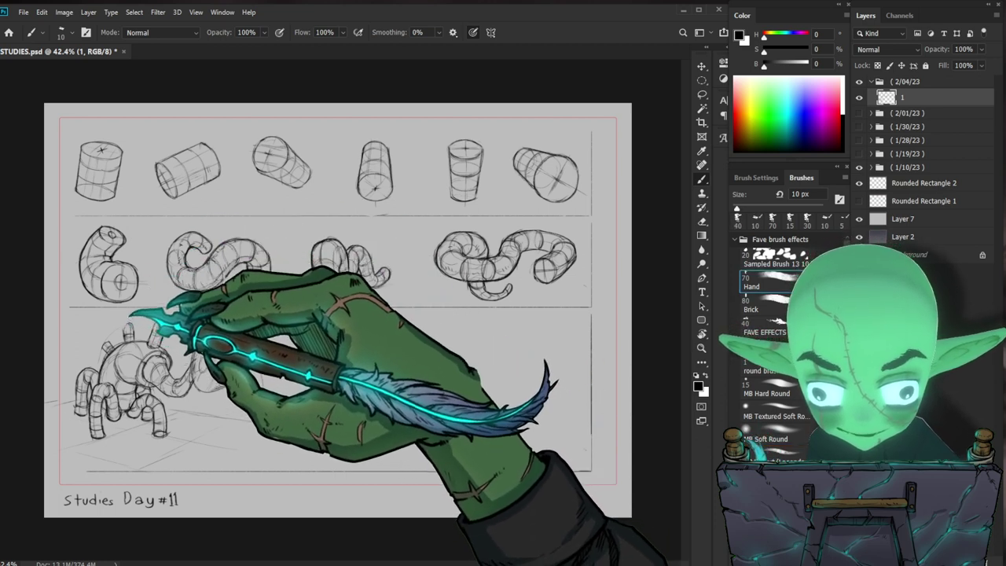
# - Darken and refine the trunk extension's strokes into a hooked, curled tube tip
pyautogui.moveTo(206, 340); pyautogui.dragTo(263, 385)
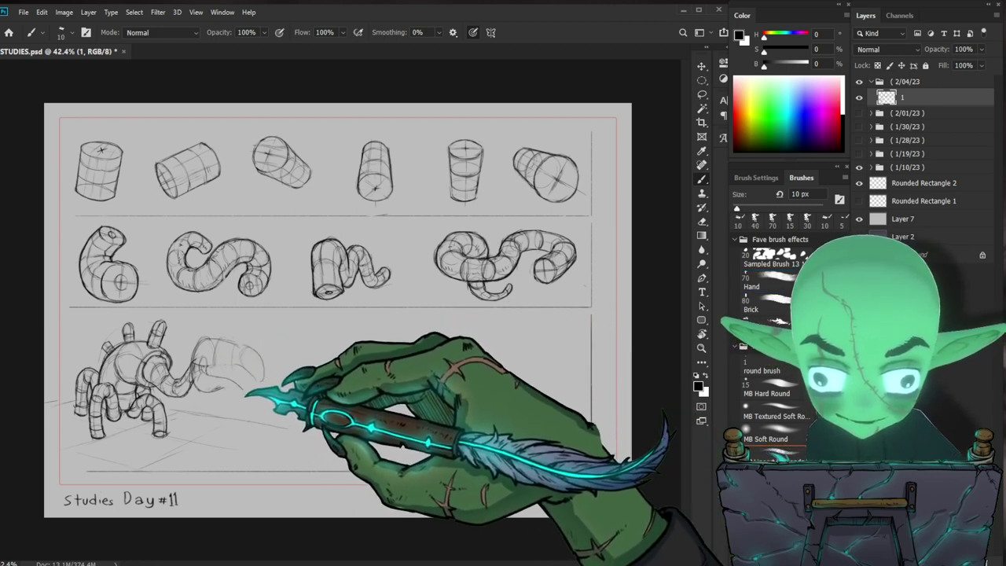
pyautogui.moveTo(236, 350); pyautogui.dragTo(259, 379)
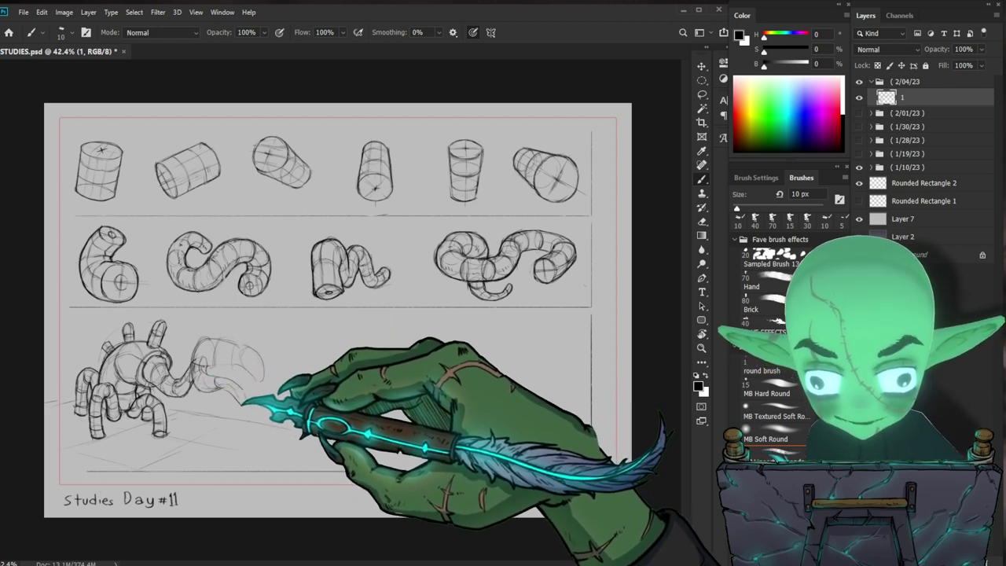
pyautogui.moveTo(240, 396); pyautogui.dragTo(259, 390)
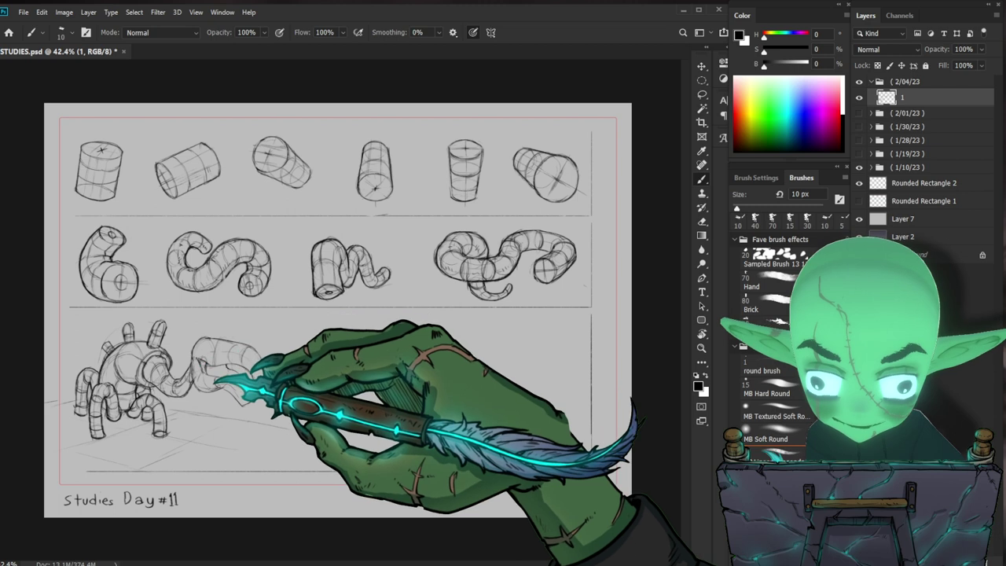
pyautogui.moveTo(240, 382); pyautogui.dragTo(195, 359)
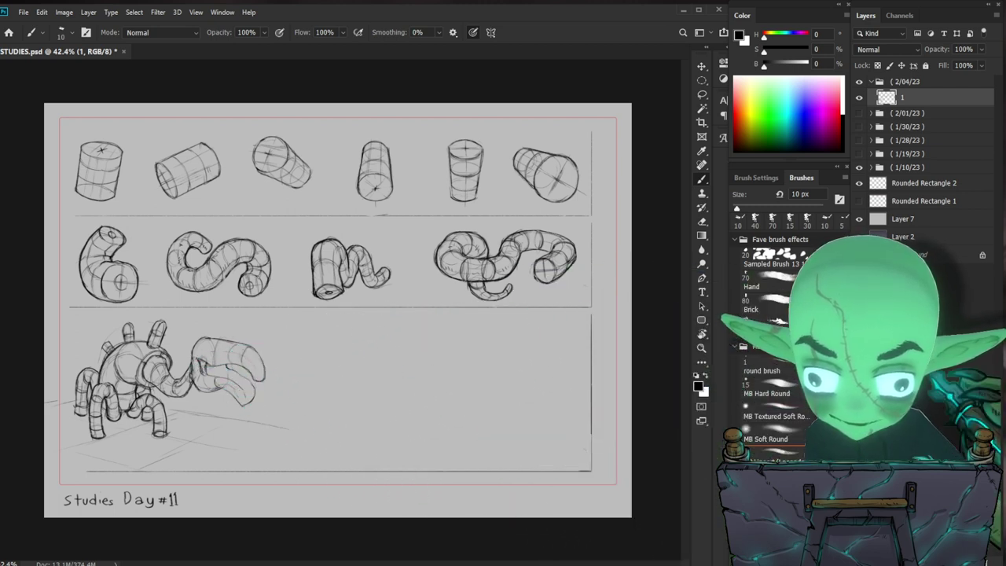
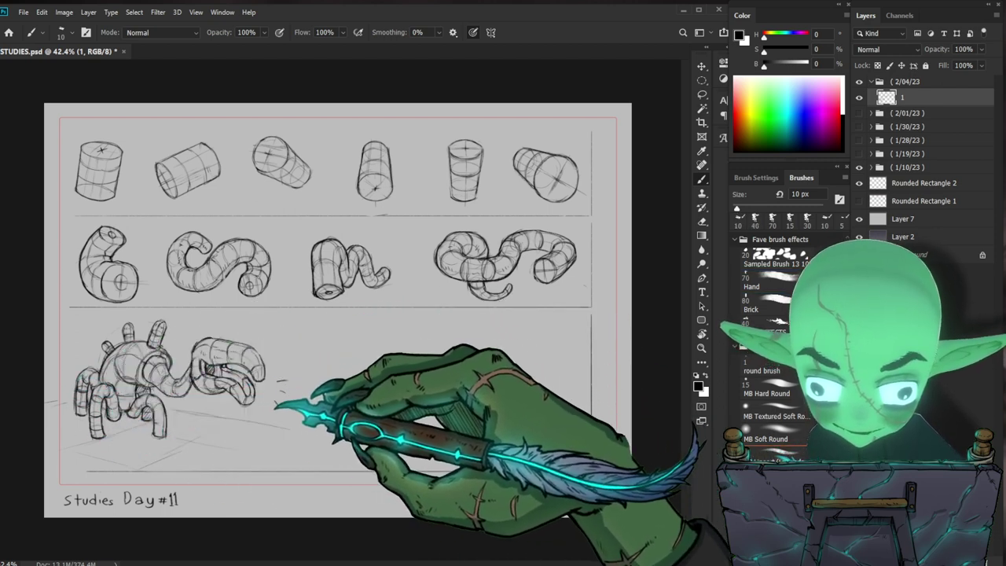
# - Add short motion lines beside the creature's mouth and extend the ground line rightward
pyautogui.moveTo(277, 397); pyautogui.dragTo(272, 412)
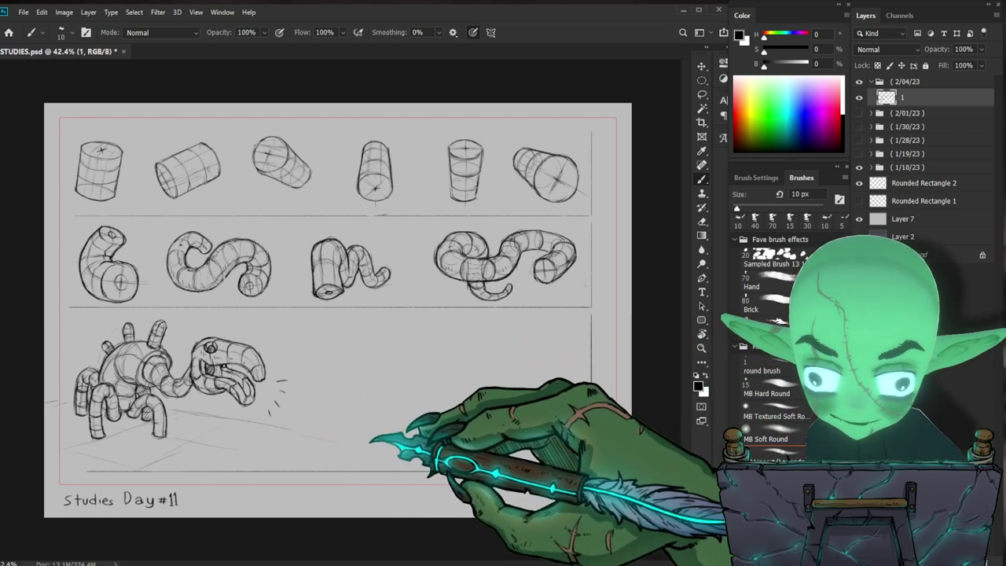
pyautogui.moveTo(338, 429); pyautogui.dragTo(417, 450)
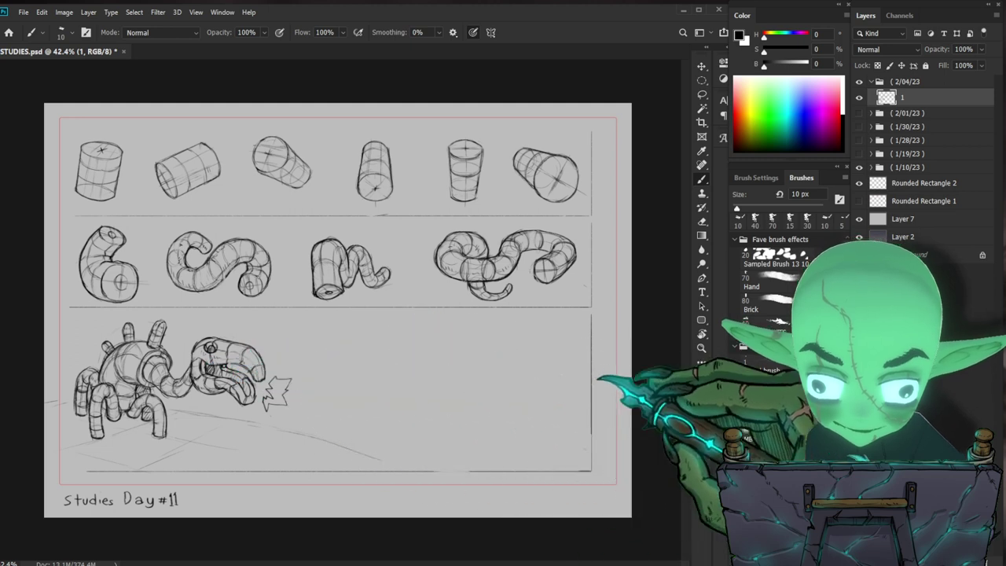
# - Ink the jagged spark detail at the tube creature's open mouth
pyautogui.moveTo(208, 355); pyautogui.dragTo(236, 384)
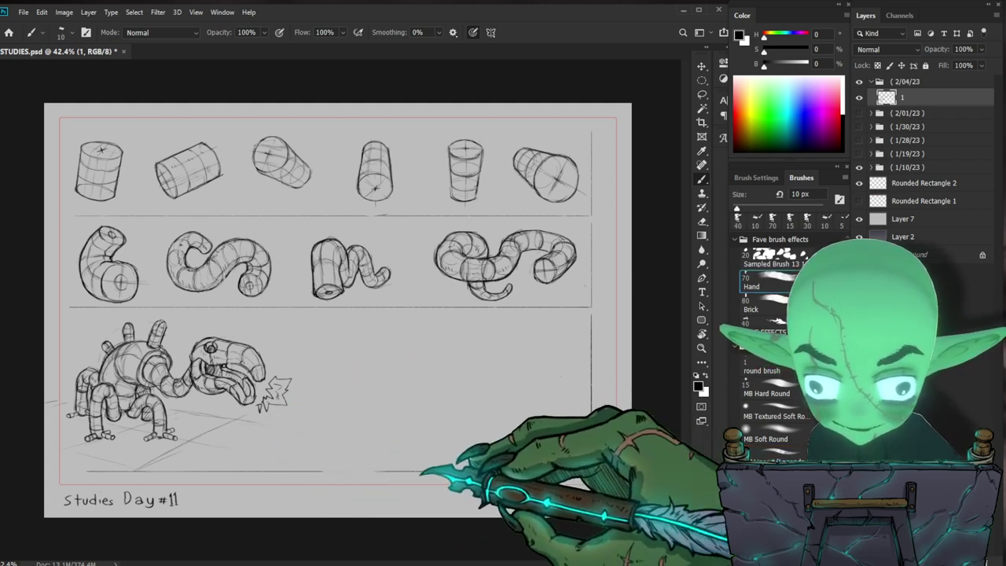
# - Begin a new tube right of the creature with a straight contour and small bottom oval
pyautogui.press('shift')
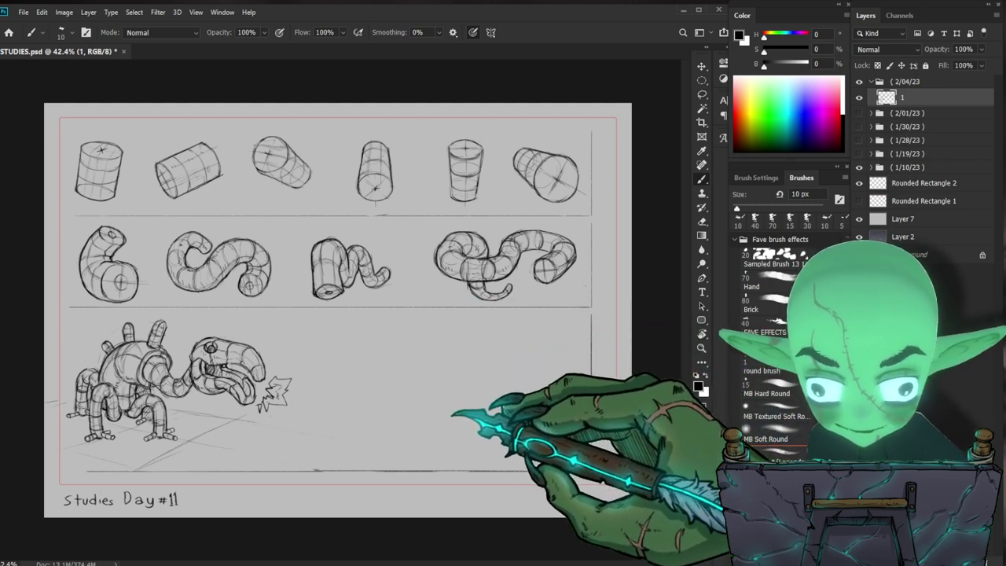
pyautogui.moveTo(431, 417)
pyautogui.mouseDown()
pyautogui.moveTo(421, 385)
pyautogui.moveTo(450, 349)
pyautogui.mouseUp()
# - Curve the new tube upward and rightward into an elbow, then loop a selection around it
pyautogui.moveTo(458, 404); pyautogui.dragTo(477, 390)
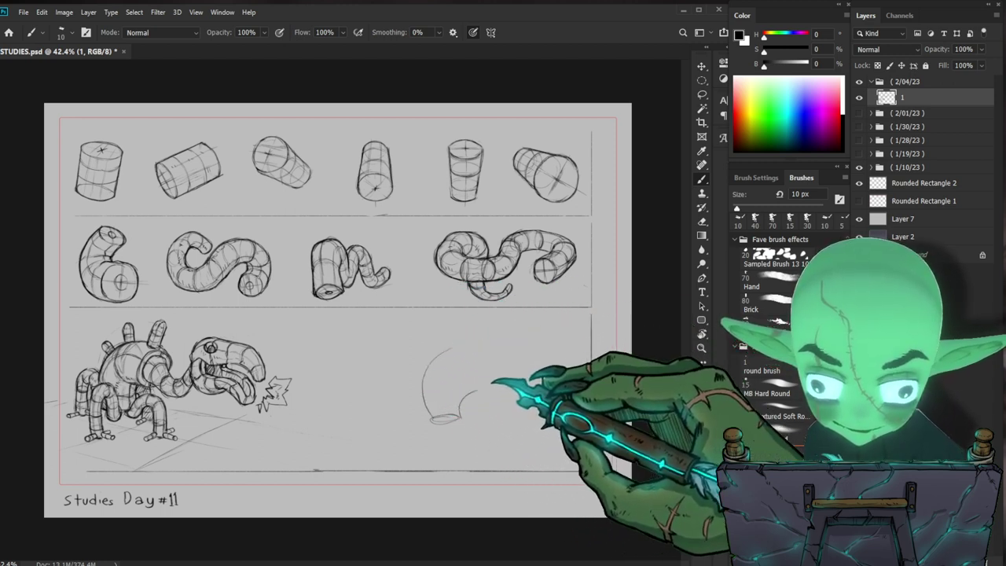
pyautogui.moveTo(452, 348); pyautogui.dragTo(483, 344)
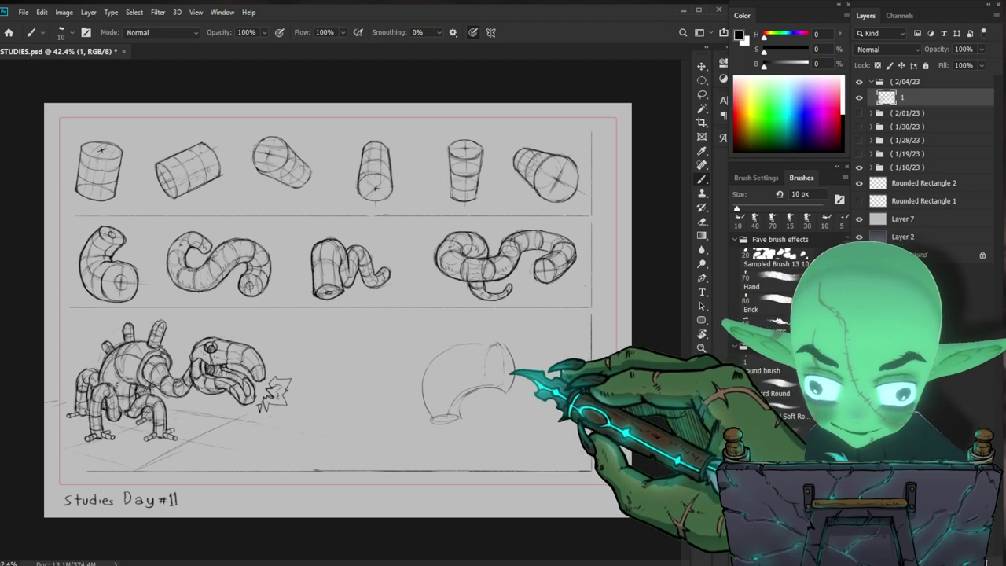
pyautogui.moveTo(520, 415); pyautogui.dragTo(511, 425)
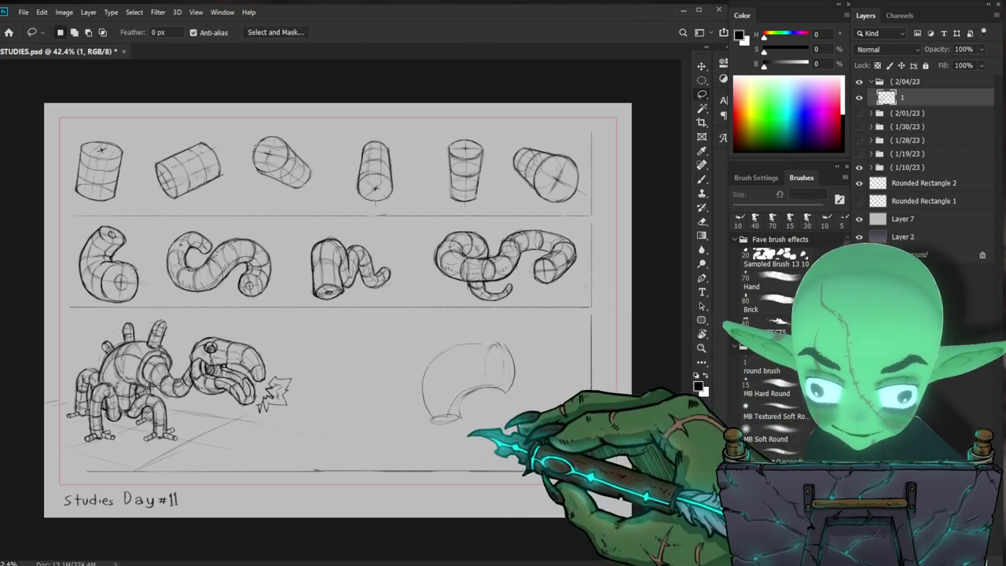
# - Scale the selected bent-tube sketch down to about 75% and deselect it
pyautogui.hotkey('ctrl', 't')
pyautogui.moveTo(546, 317); pyautogui.dragTo(523, 331)
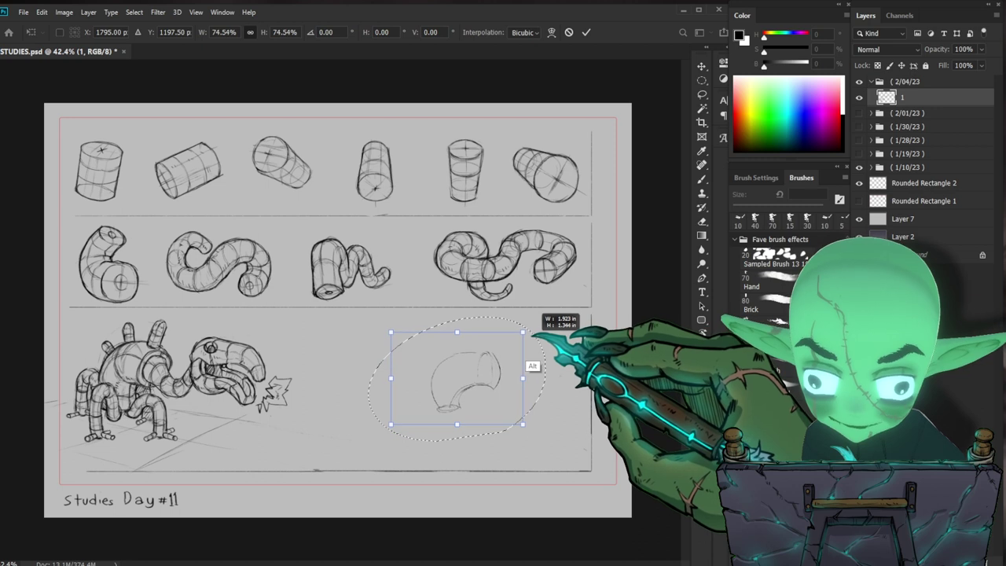
pyautogui.press('Return')
pyautogui.hotkey('ctrl', 'd')
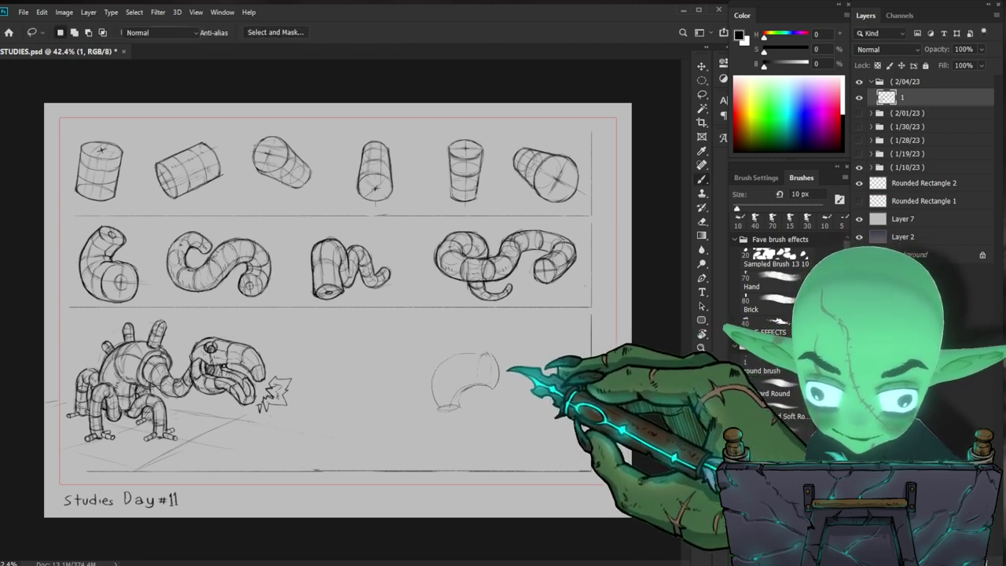
pyautogui.press('b')
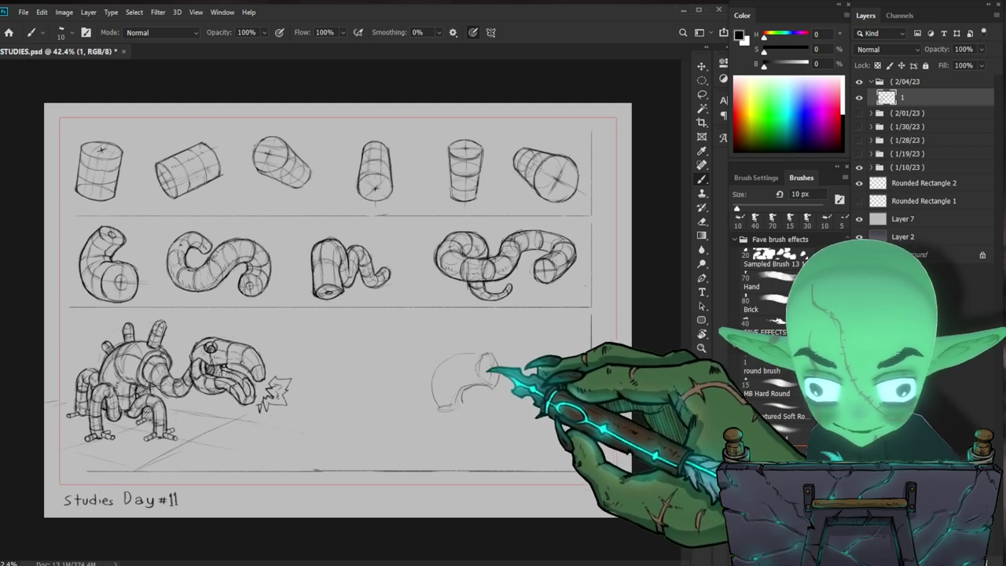
# - With the Hand brush, sketch the tube's open-end ellipse, horn-shaped curve and tip
pyautogui.click(763, 281)
pyautogui.moveTo(483, 354)
pyautogui.mouseDown()
pyautogui.moveTo(472, 404)
pyautogui.moveTo(440, 409)
pyautogui.mouseUp()
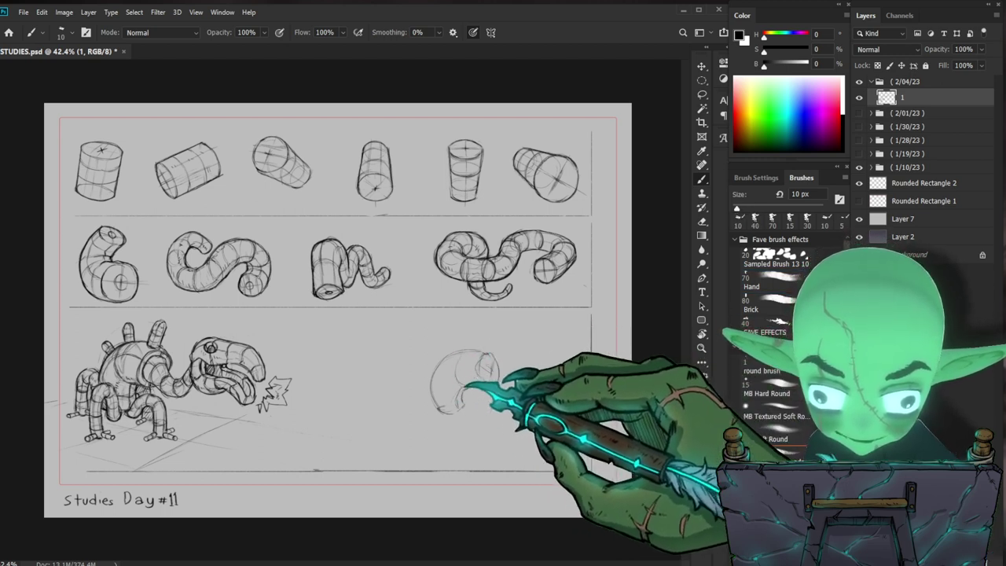
pyautogui.moveTo(466, 388)
pyautogui.mouseDown()
pyautogui.moveTo(444, 370)
pyautogui.moveTo(489, 360)
pyautogui.mouseUp()
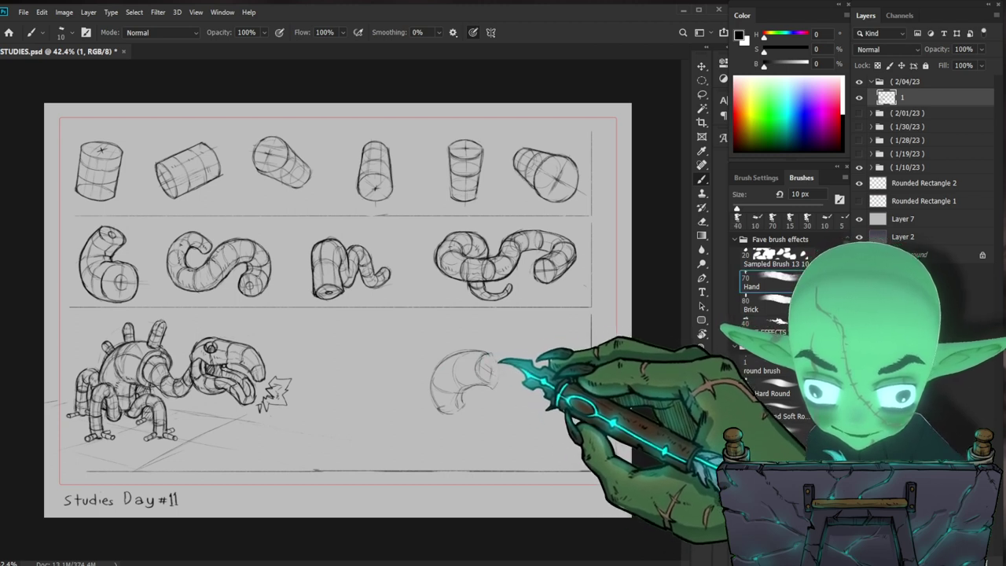
pyautogui.moveTo(497, 357); pyautogui.dragTo(501, 369)
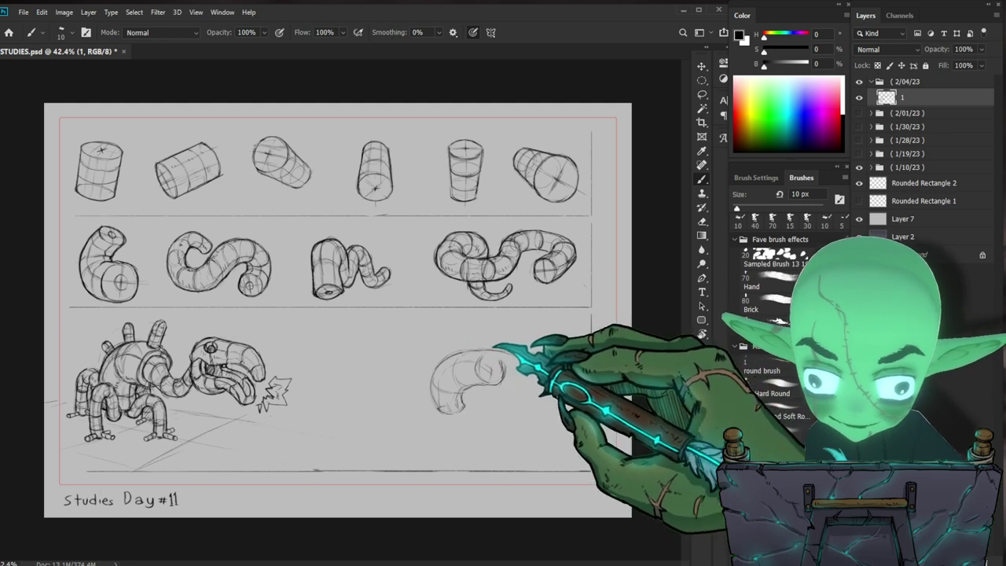
# - Add construction arcs above the tube and line its right side and top elbow
pyautogui.click(771, 282)
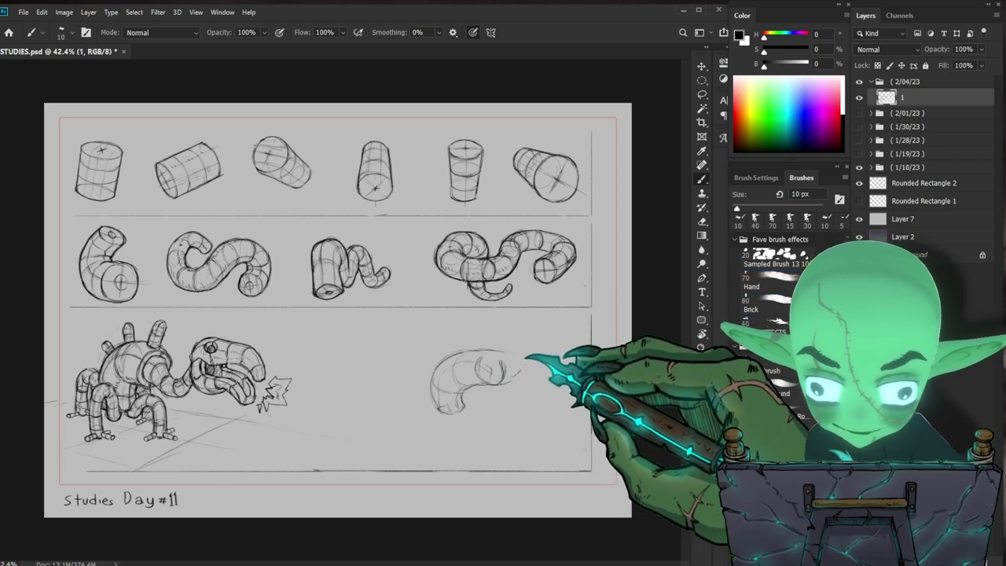
pyautogui.moveTo(494, 319); pyautogui.dragTo(525, 358)
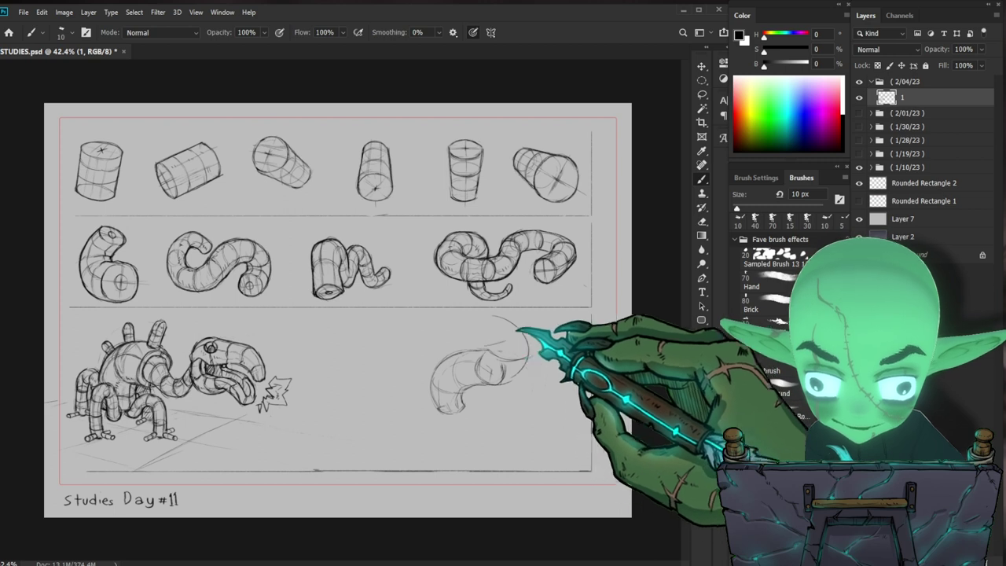
pyautogui.moveTo(494, 316)
pyautogui.mouseDown()
pyautogui.moveTo(475, 334)
pyautogui.moveTo(486, 331)
pyautogui.moveTo(479, 339)
pyautogui.moveTo(497, 346)
pyautogui.mouseUp()
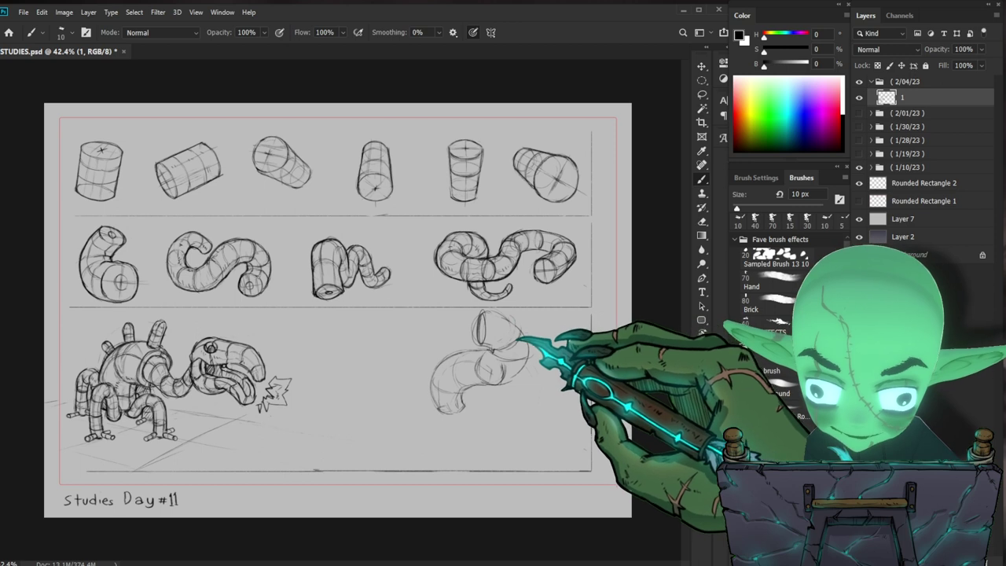
pyautogui.moveTo(513, 346); pyautogui.dragTo(495, 377)
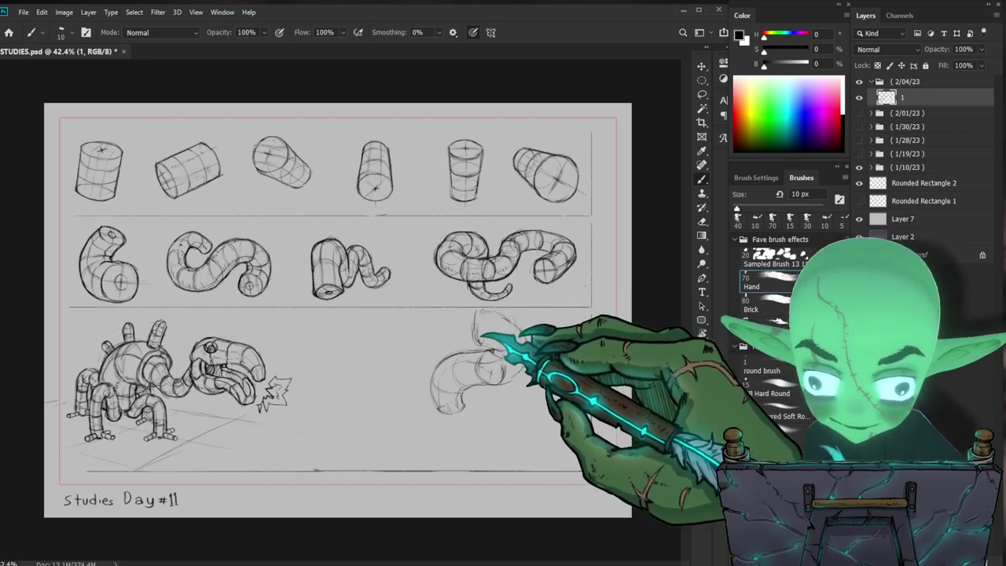
pyautogui.moveTo(479, 339); pyautogui.dragTo(525, 337)
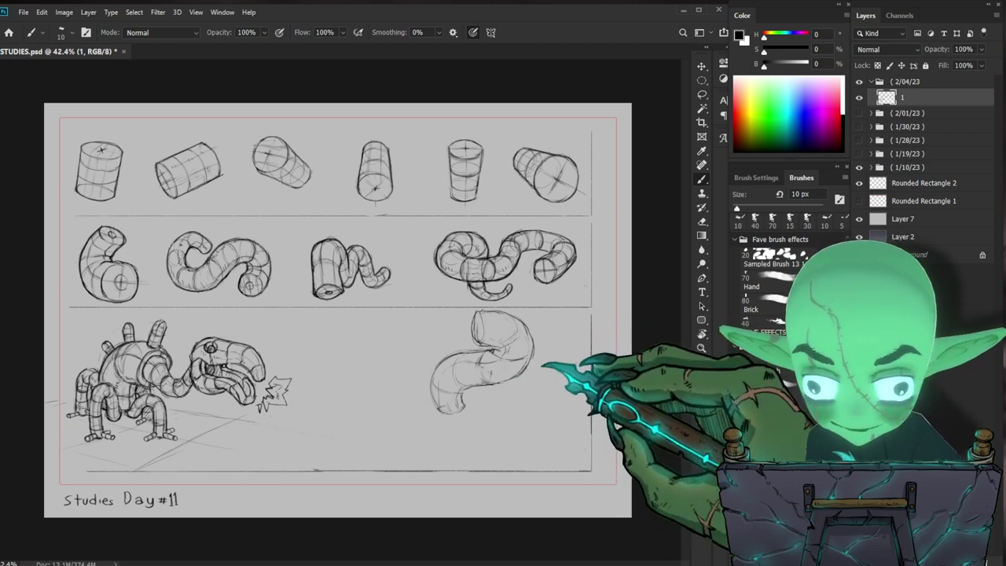
# - Lasso the curved tube sketch, shrink it to about 87% and nudge it lower
pyautogui.press('l')
pyautogui.moveTo(471, 450); pyautogui.dragTo(482, 447)
pyautogui.hotkey('ctrl', 't')
pyautogui.moveTo(552, 308); pyautogui.dragTo(541, 322)
pyautogui.moveTo(511, 356); pyautogui.dragTo(527, 370)
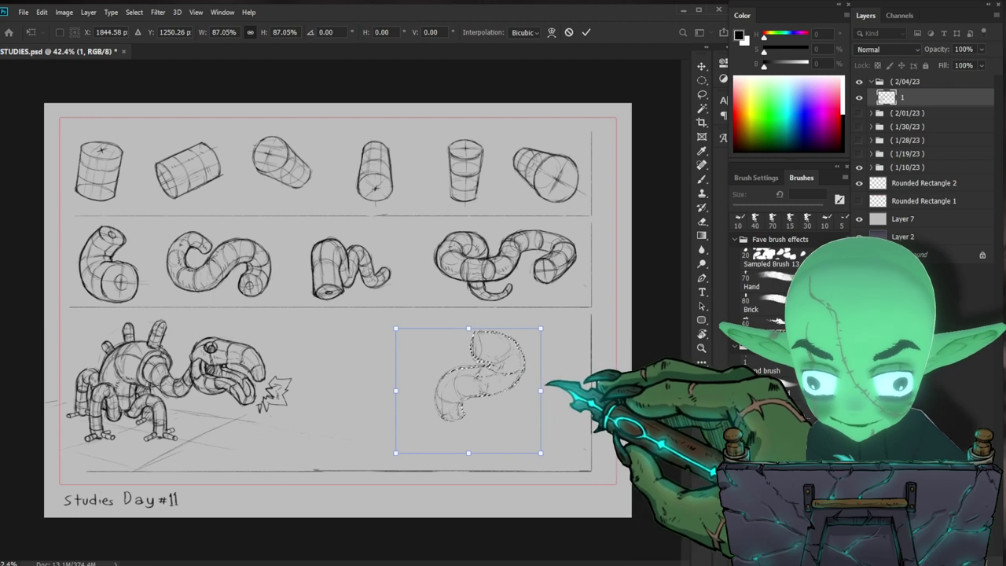
pyautogui.press('Return')
pyautogui.hotkey('ctrl', 'd')
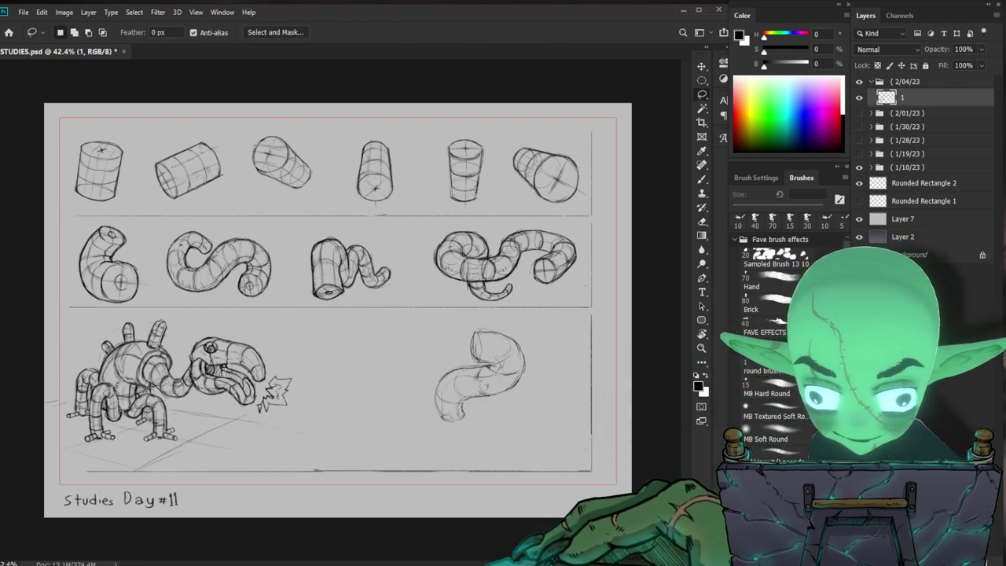
pyautogui.press('b')
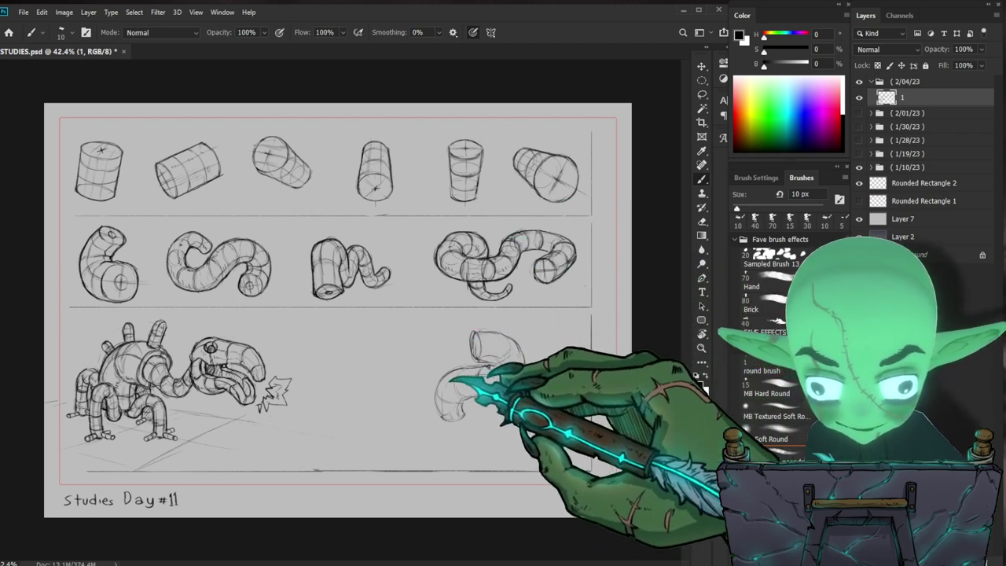
# - Extend the tube's top cylinder segment, undoing a stray stroke beside its opening
pyautogui.moveTo(504, 340); pyautogui.dragTo(515, 374)
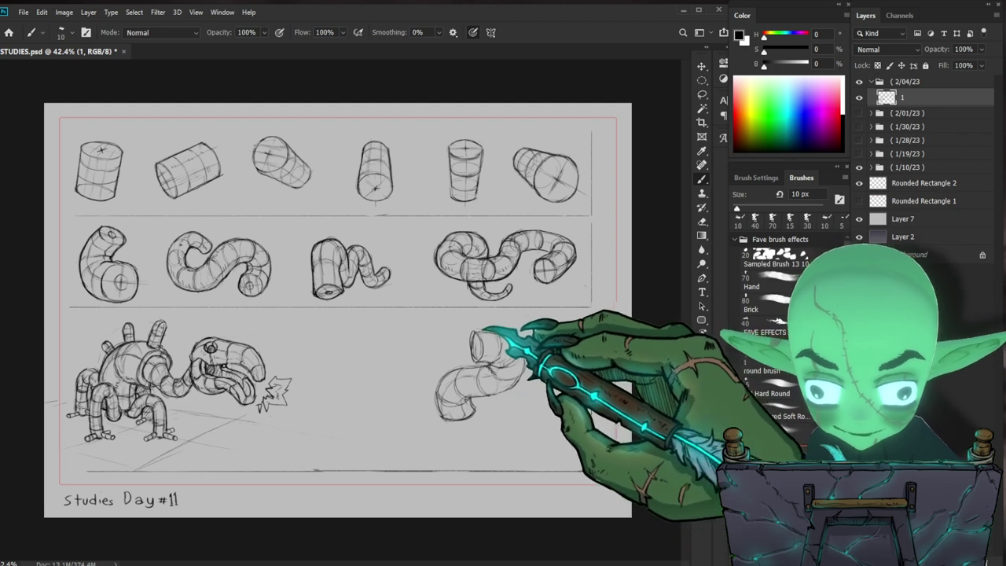
pyautogui.moveTo(476, 342); pyautogui.dragTo(451, 356)
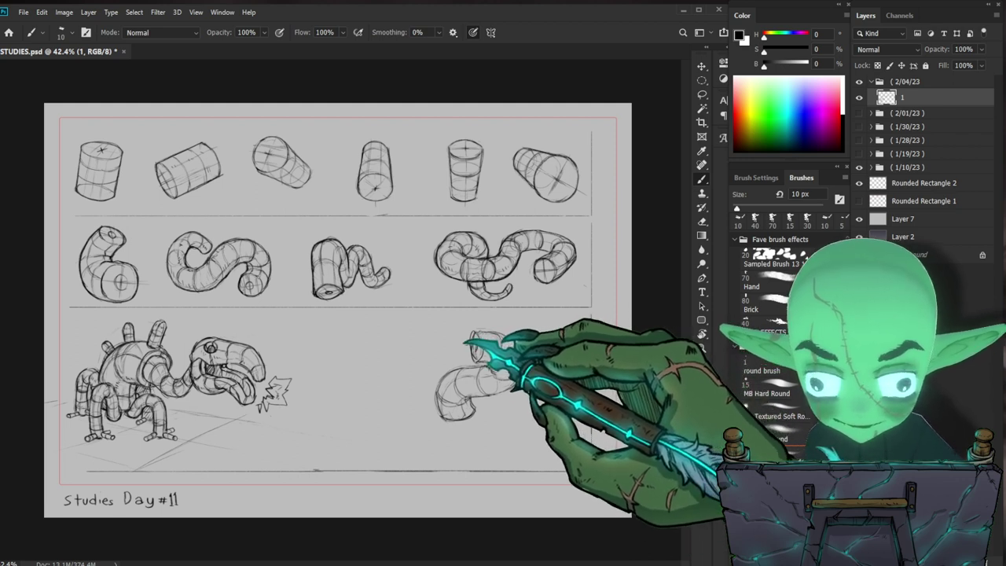
pyautogui.hotkey('ctrl', 'z')
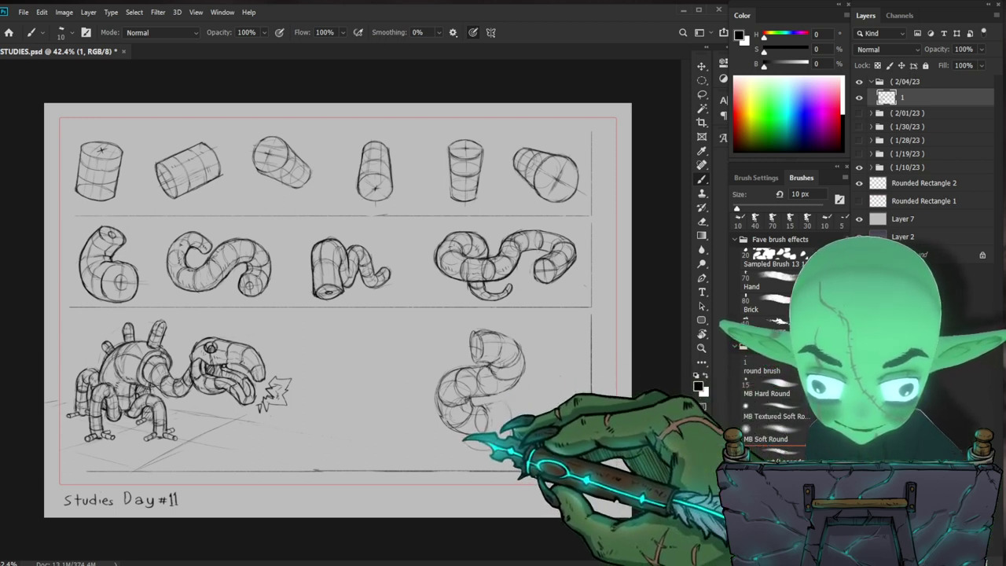
# - Sketch the coiled creature's lower segment and jointed tube leg using the Hand brush preset
pyautogui.click(802, 281)
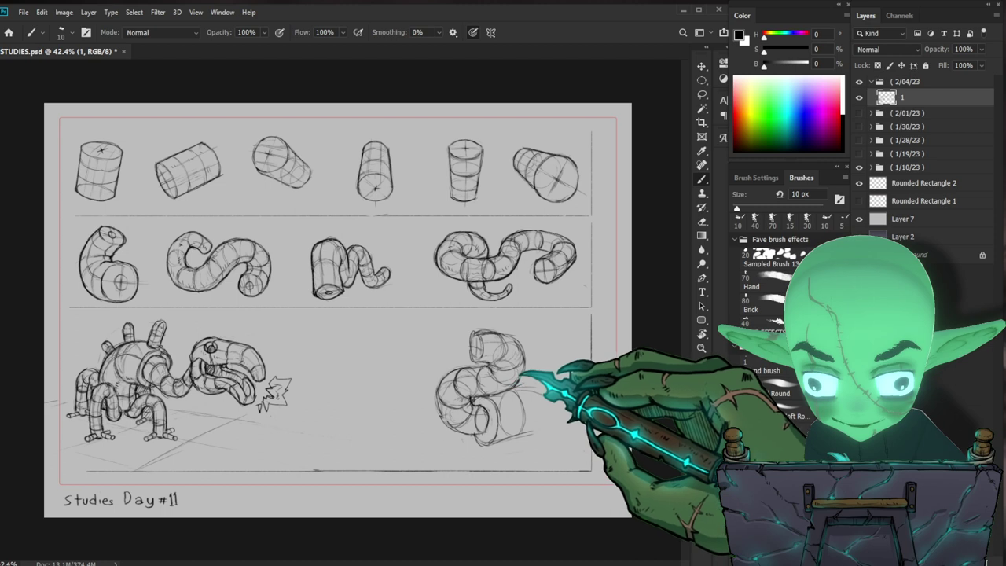
pyautogui.click(767, 281)
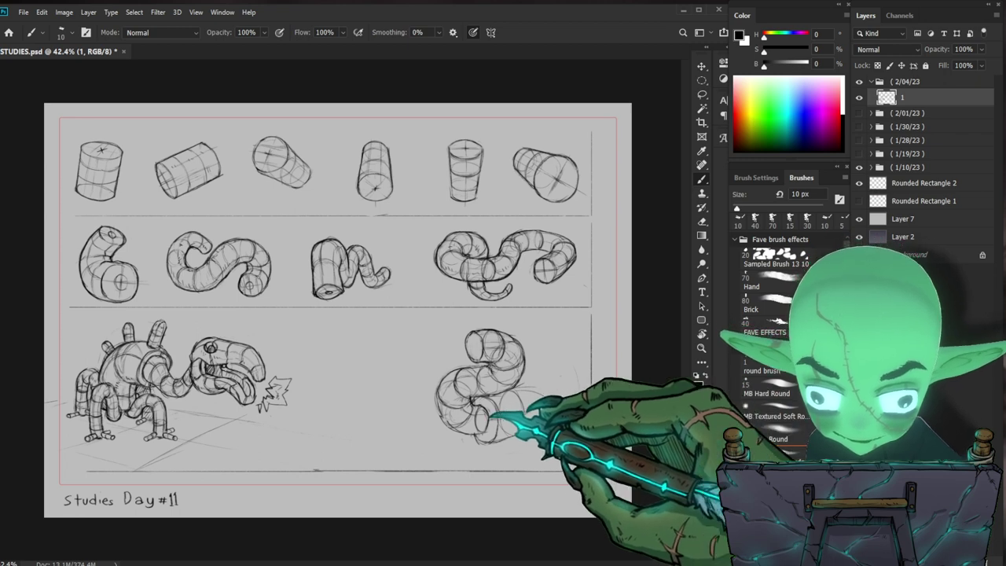
pyautogui.click(767, 283)
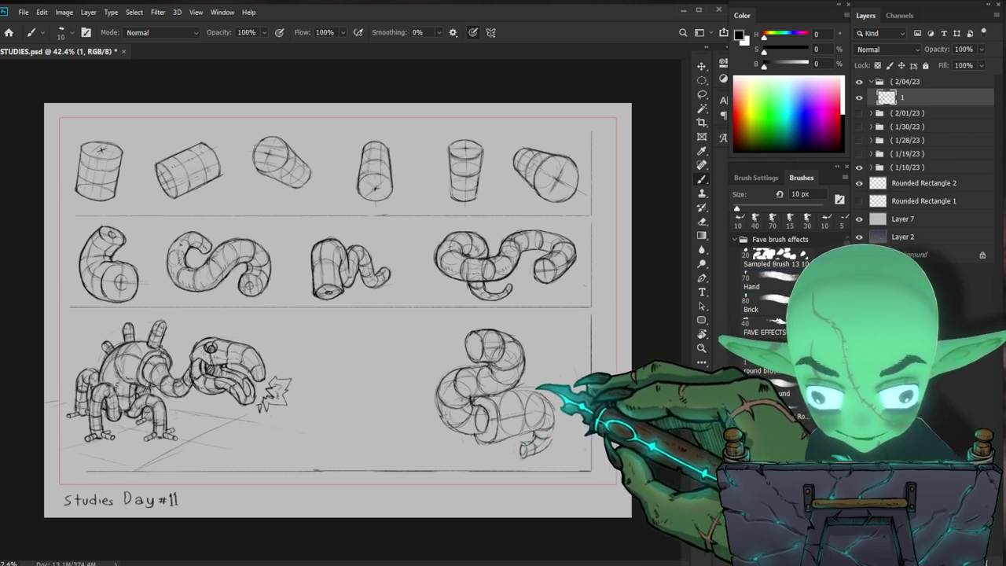
pyautogui.click(765, 281)
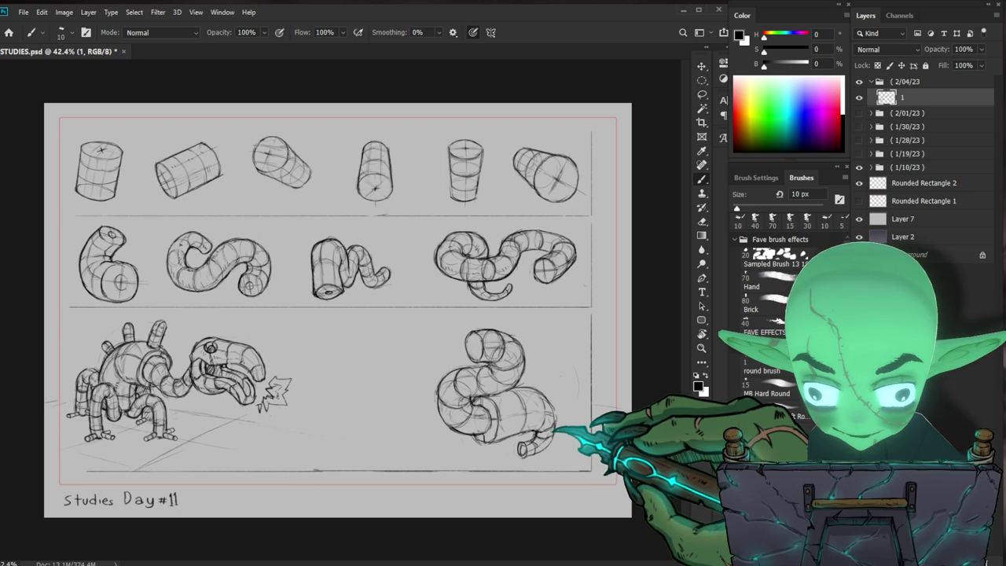
# - Erase and redraw the coiled creature's contours, then narrow the brush to 10 px
pyautogui.press('e')
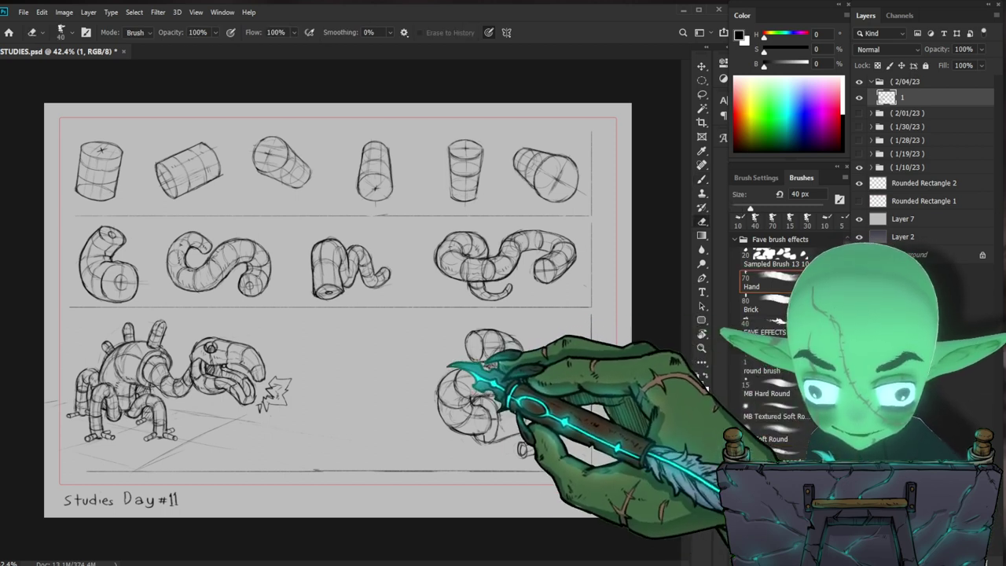
pyautogui.press('b')
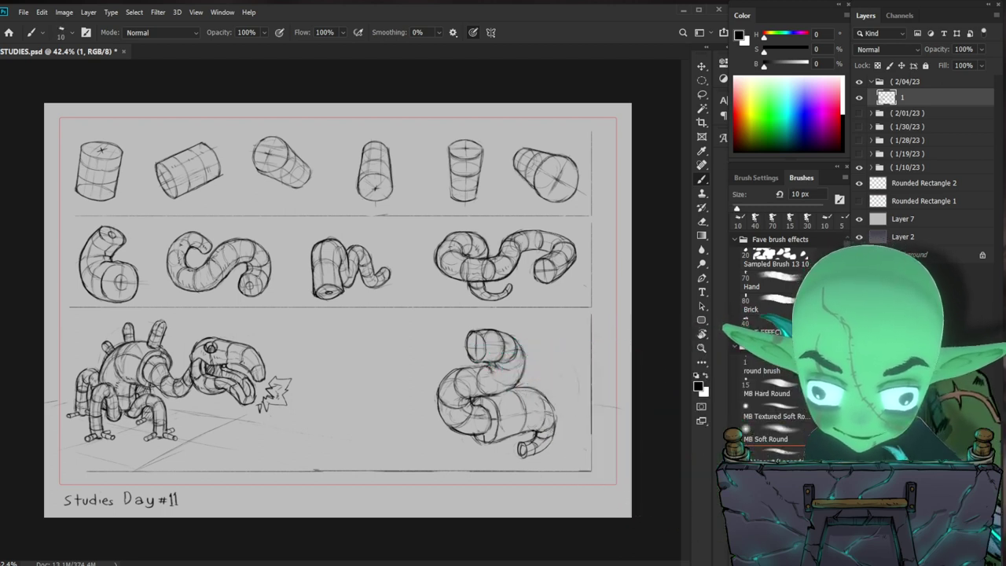
pyautogui.press('[')
pyautogui.press('[')
pyautogui.press('[')
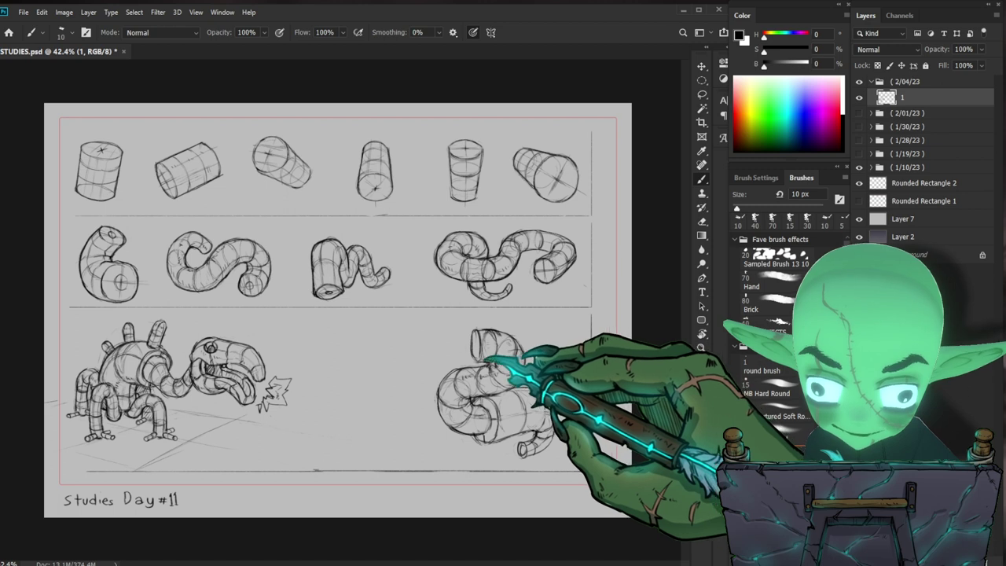
# - Sketch additional stacked tube segments into the coiled creature's body, switching among Hand and soft round brushes
pyautogui.click(767, 281)
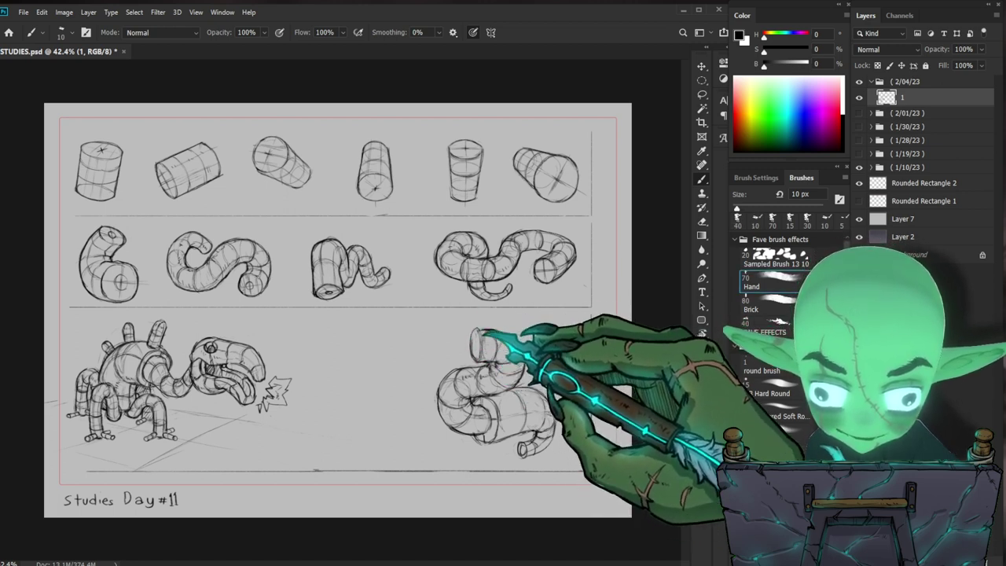
pyautogui.press('.')
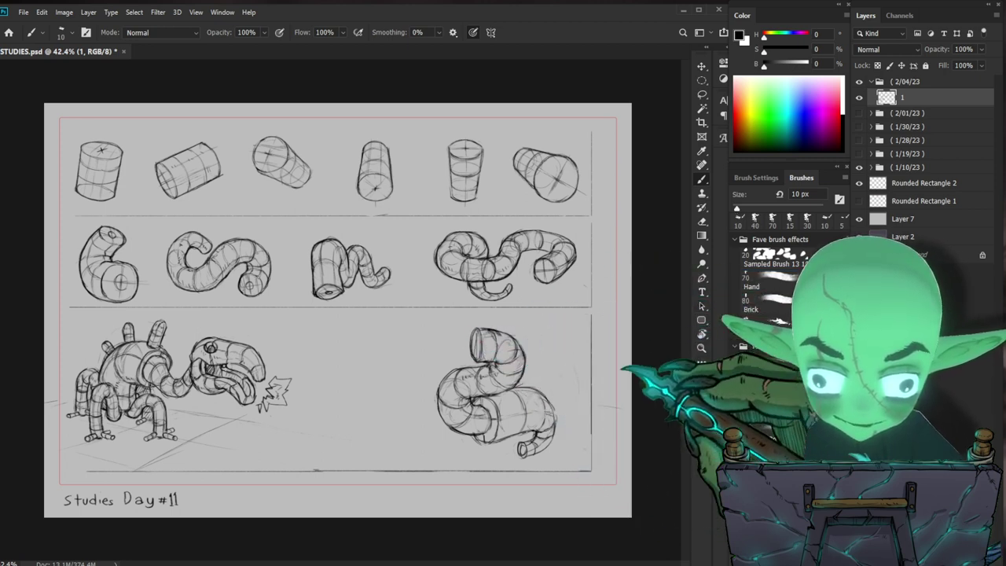
pyautogui.press('.')
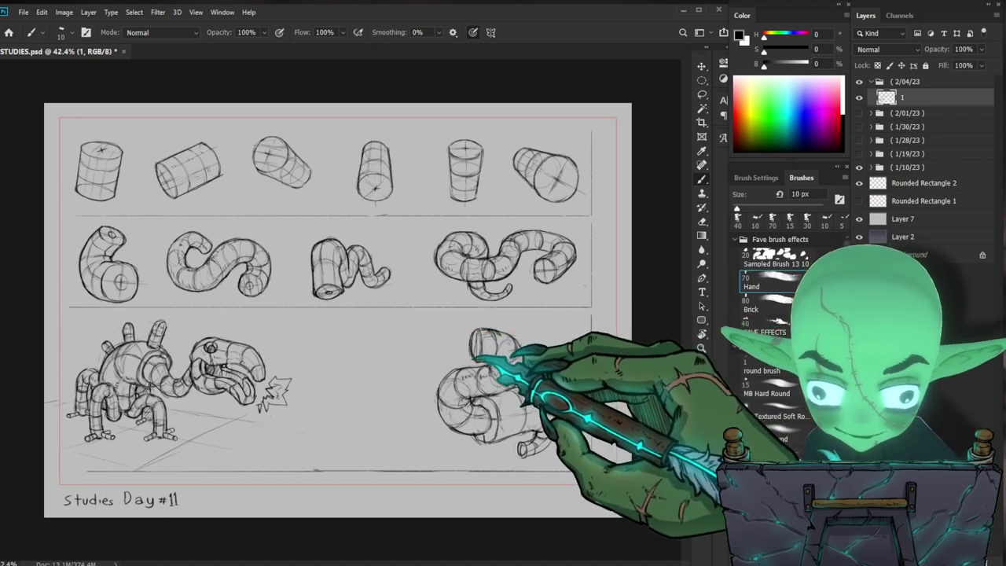
pyautogui.press(',')
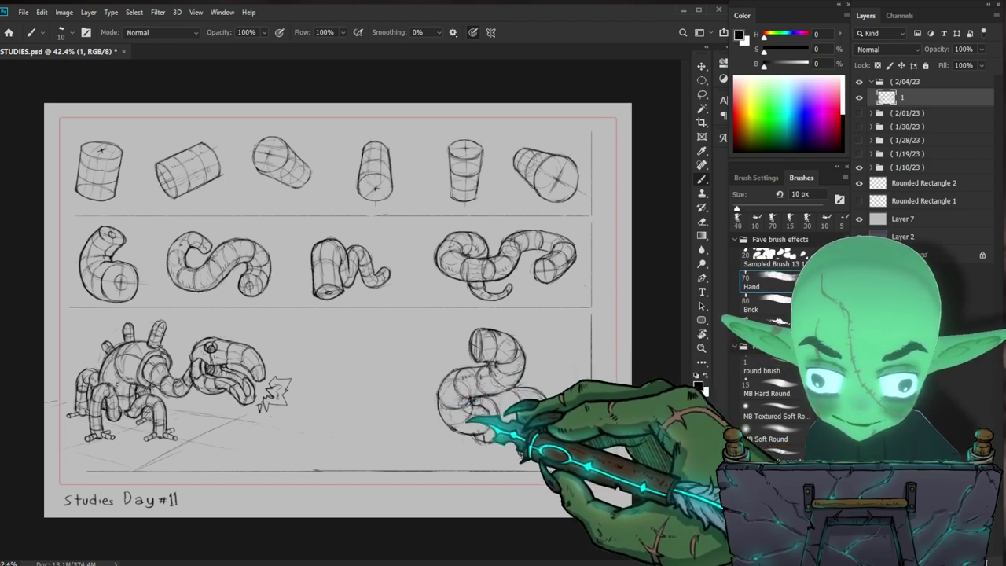
pyautogui.click(770, 441)
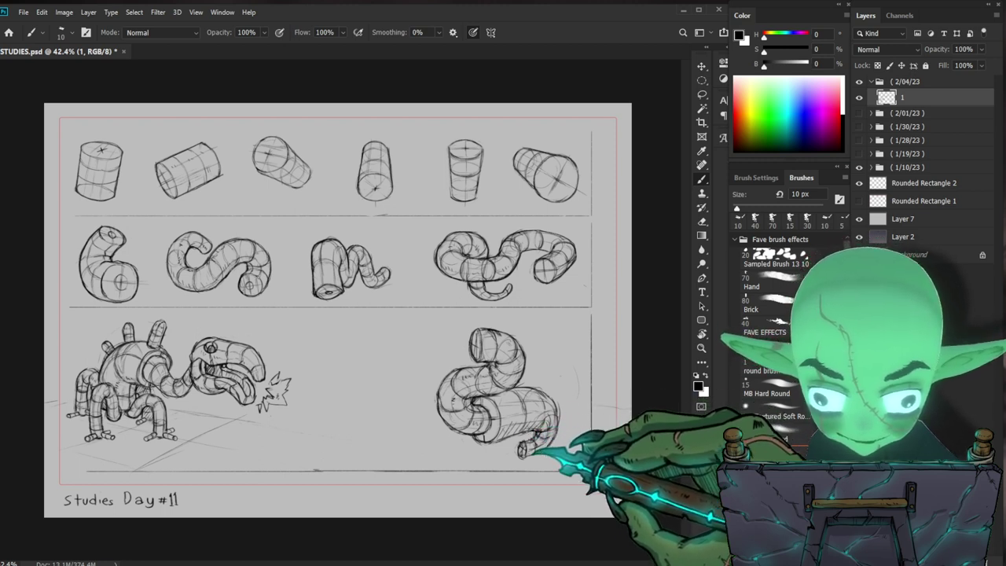
# - Draw a jointed tube leg down and right beneath the creature's lowest coil, then begin a transform
pyautogui.press('.')
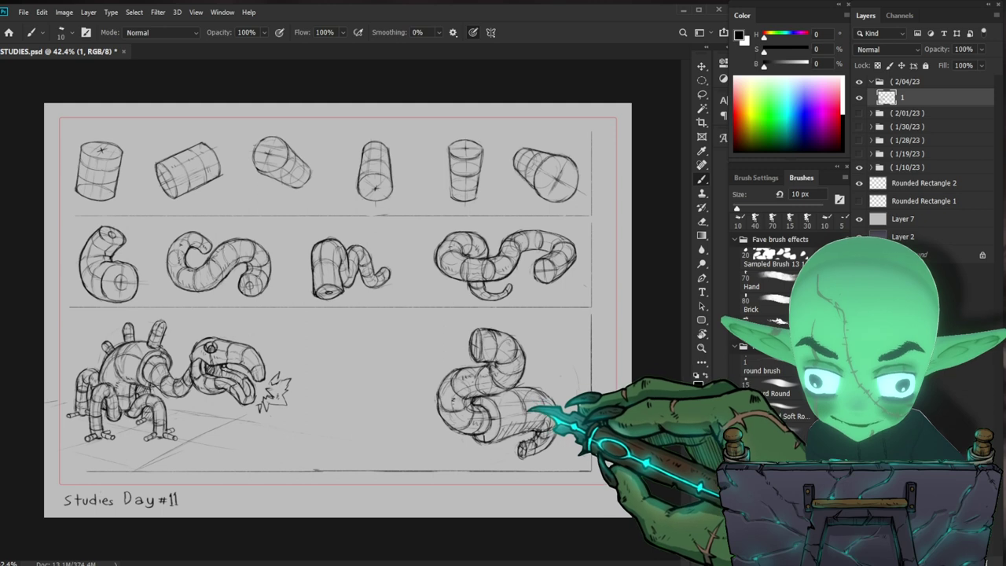
pyautogui.hotkey('ctrl', 't')
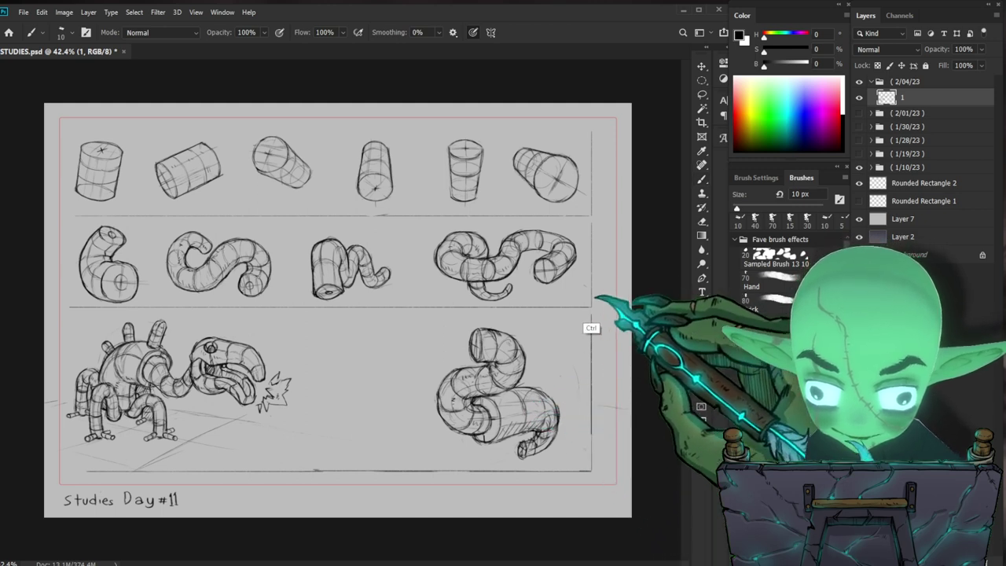
# - Back out of the accidental window menu and the whole-layer transform
pyautogui.hotkey('alt', 'space')
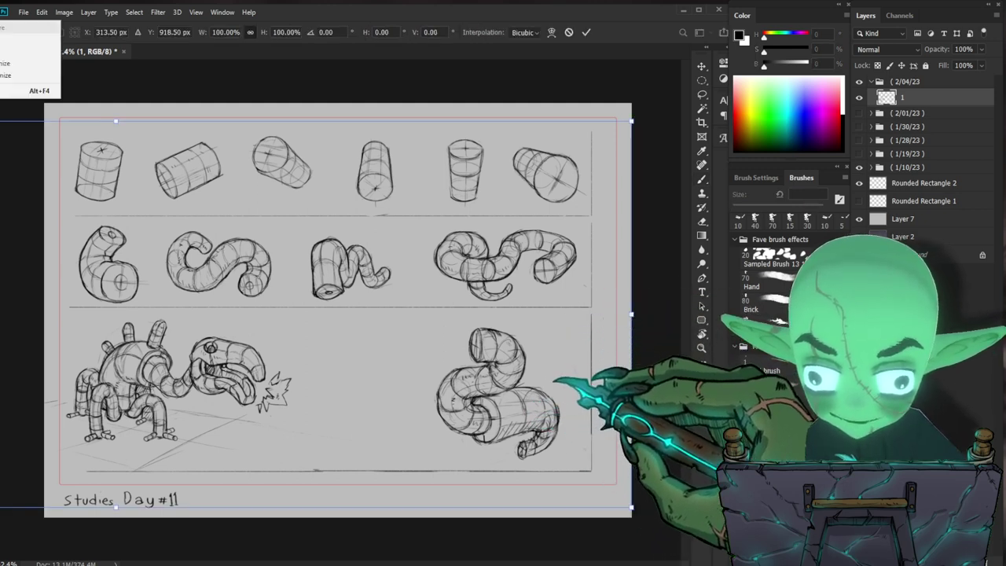
pyautogui.press('Escape')
pyautogui.press('Return')
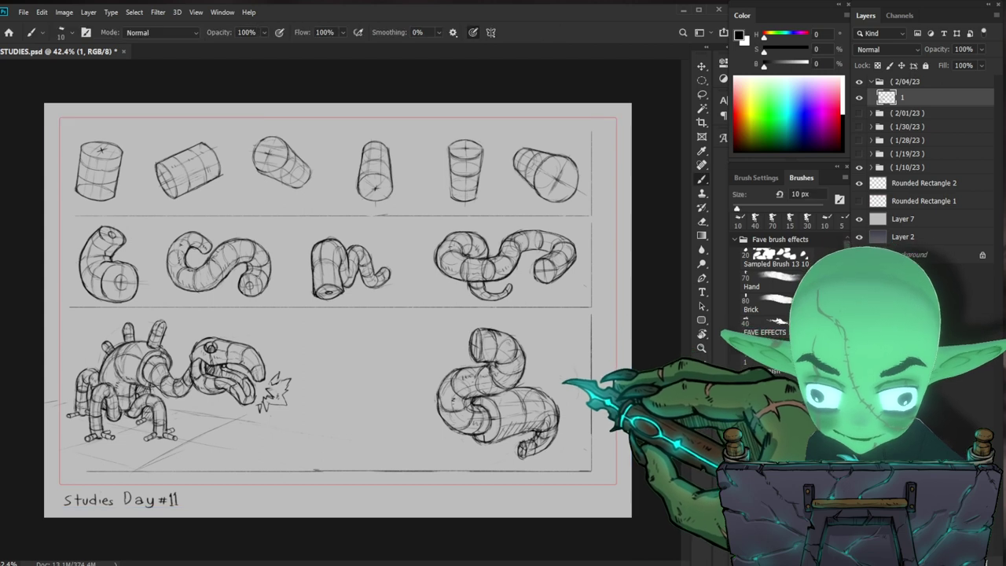
# - Lasso the coiled creature, scale it to about 84% and shift it left and up
pyautogui.press('l')
pyautogui.moveTo(570, 429); pyautogui.dragTo(559, 334)
pyautogui.hotkey('ctrl', 't')
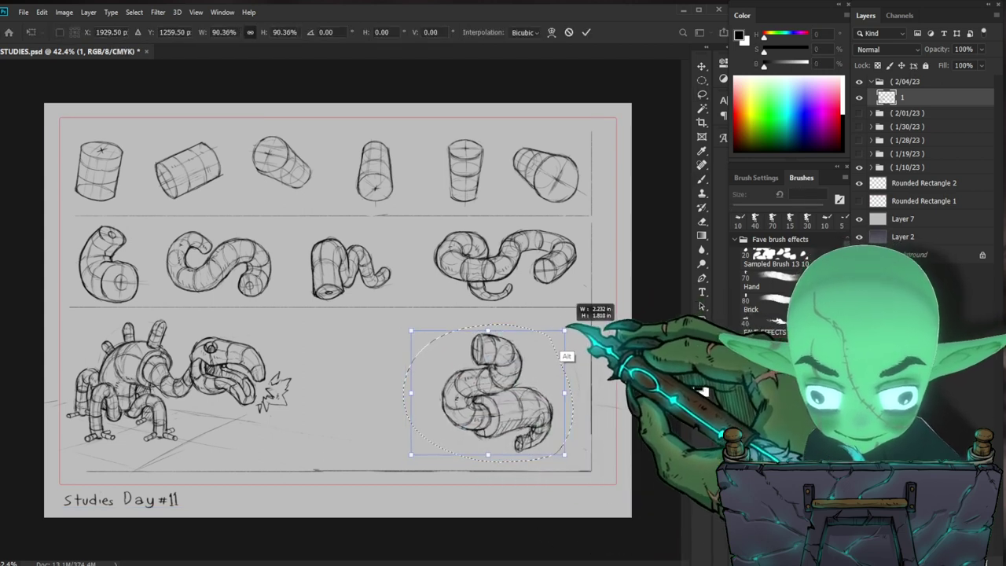
pyautogui.moveTo(487, 390); pyautogui.dragTo(446, 379)
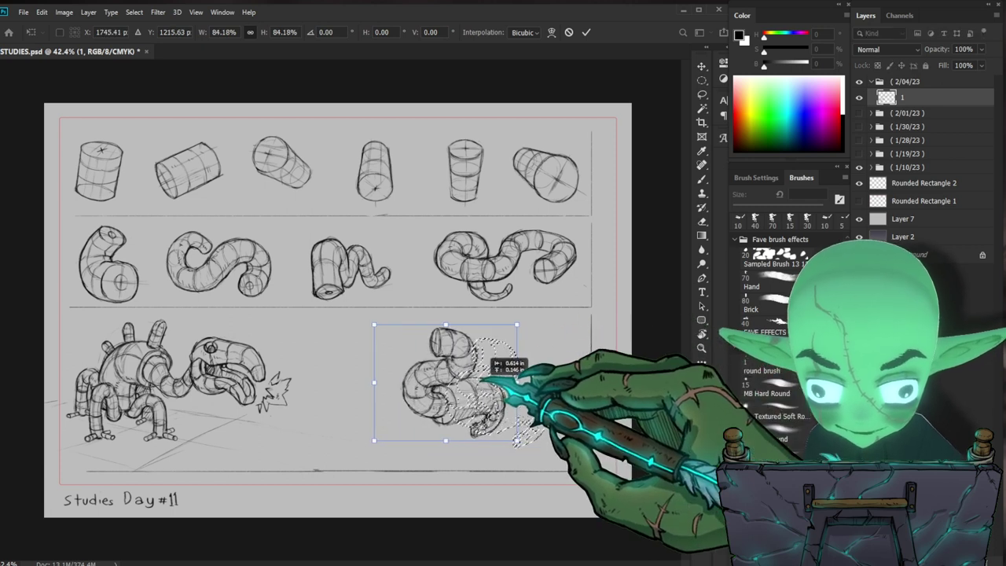
pyautogui.press('Return')
pyautogui.hotkey('ctrl', 'd')
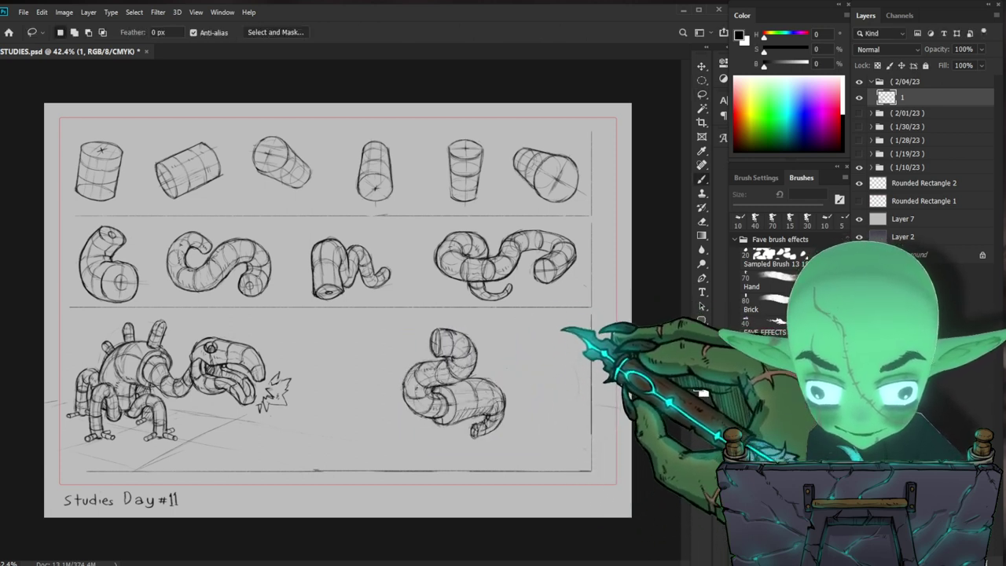
pyautogui.press('b')
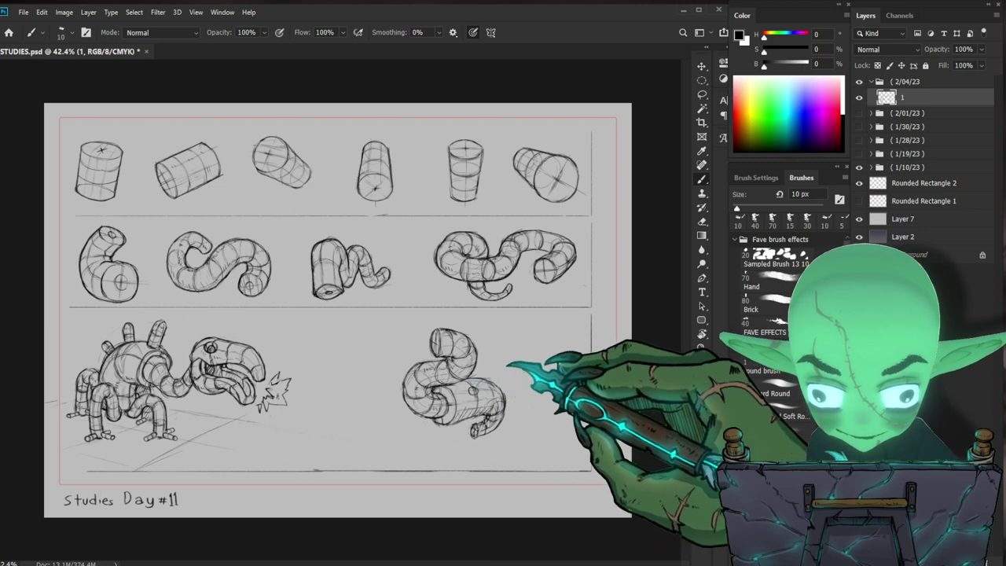
# - Sketch the right leg's stick from the lower coil and a line bending down from its tip
pyautogui.moveTo(476, 387); pyautogui.dragTo(519, 364)
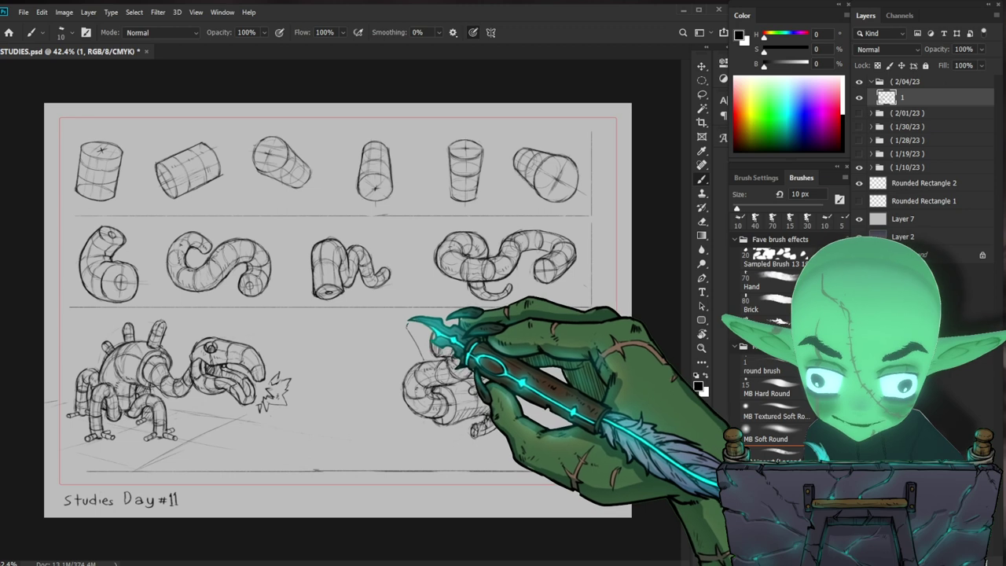
pyautogui.click(767, 281)
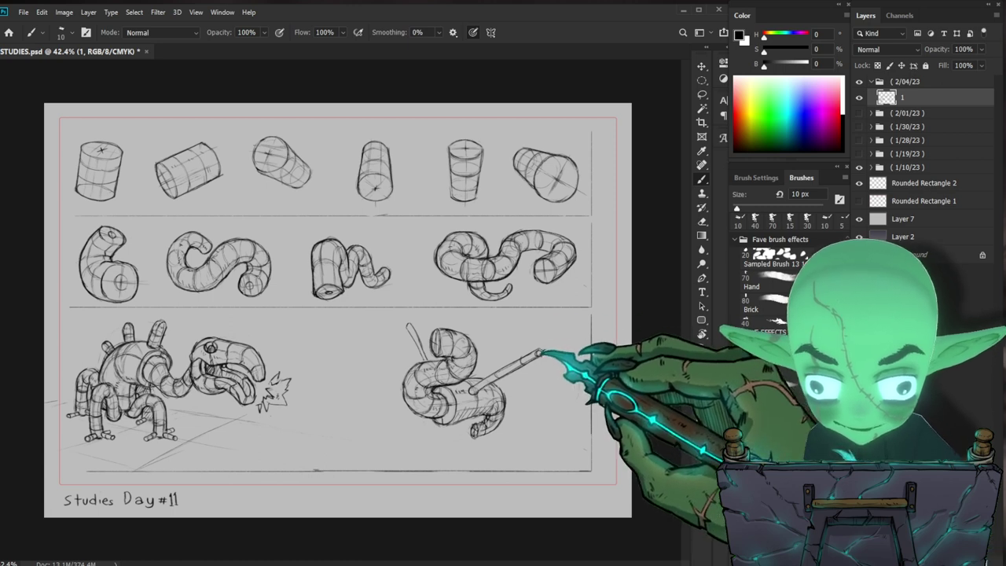
pyautogui.moveTo(543, 352); pyautogui.dragTo(565, 412)
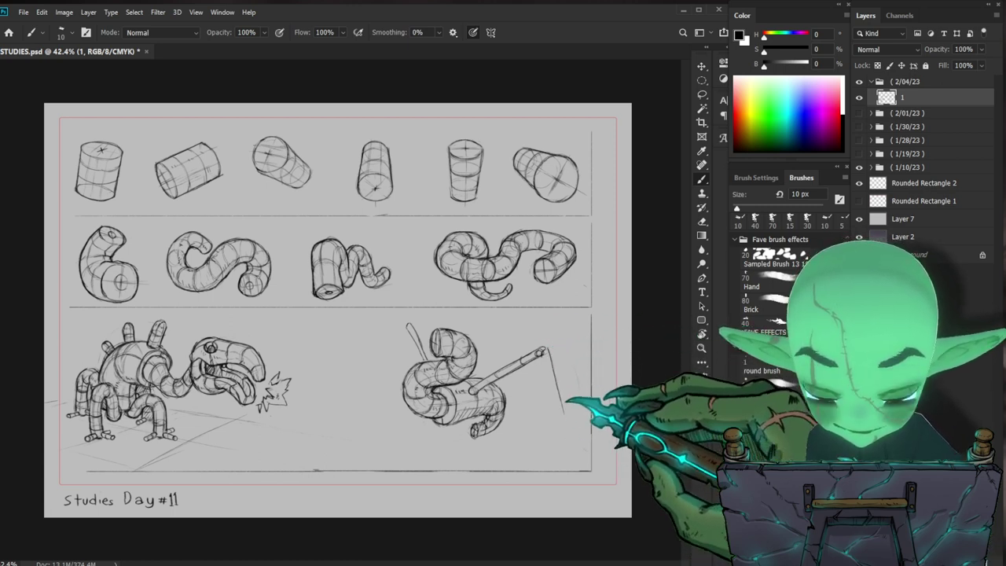
# - Add a parallel line alongside the leg stick so it becomes a double-line tube
pyautogui.click(752, 284)
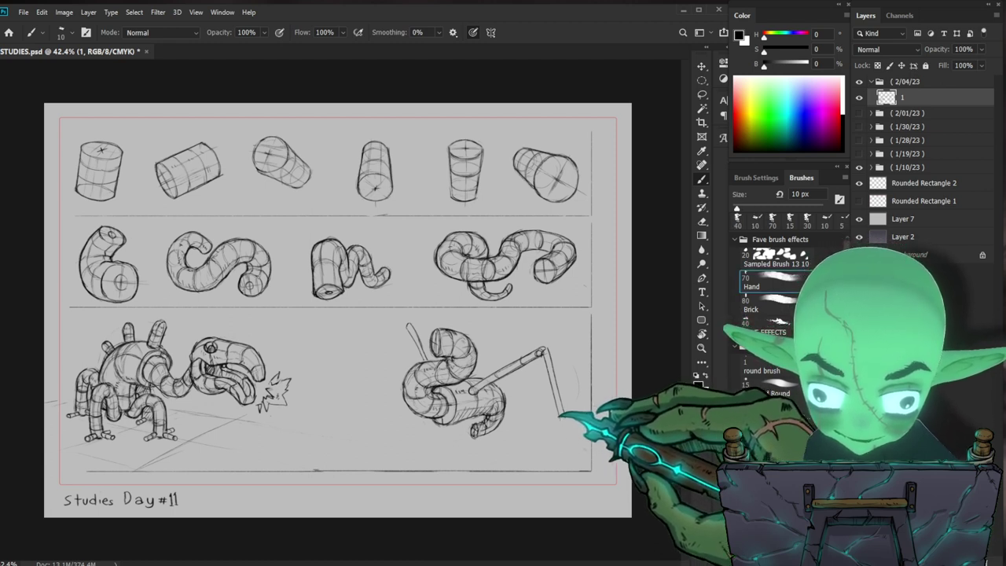
pyautogui.moveTo(563, 420); pyautogui.dragTo(548, 354)
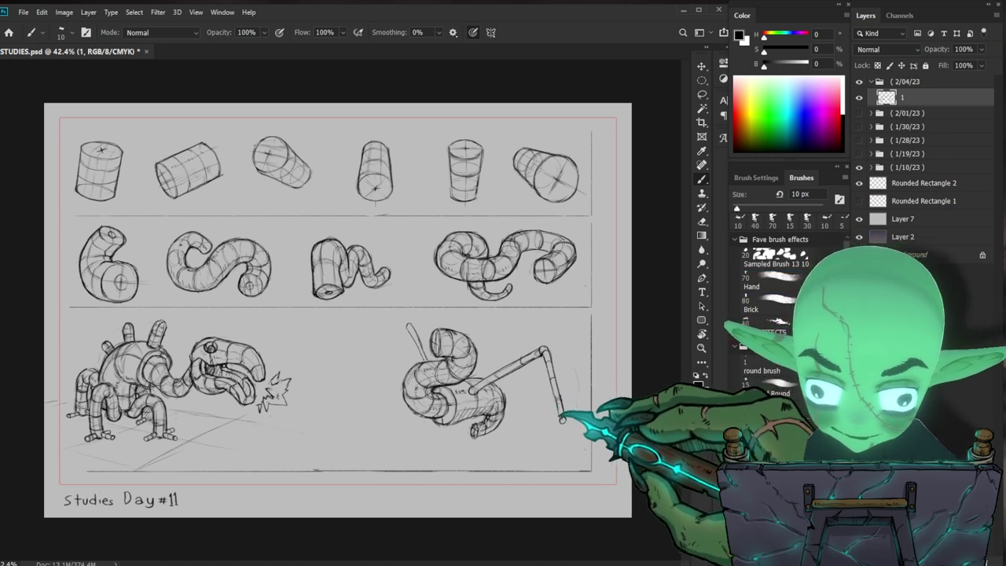
pyautogui.press('.')
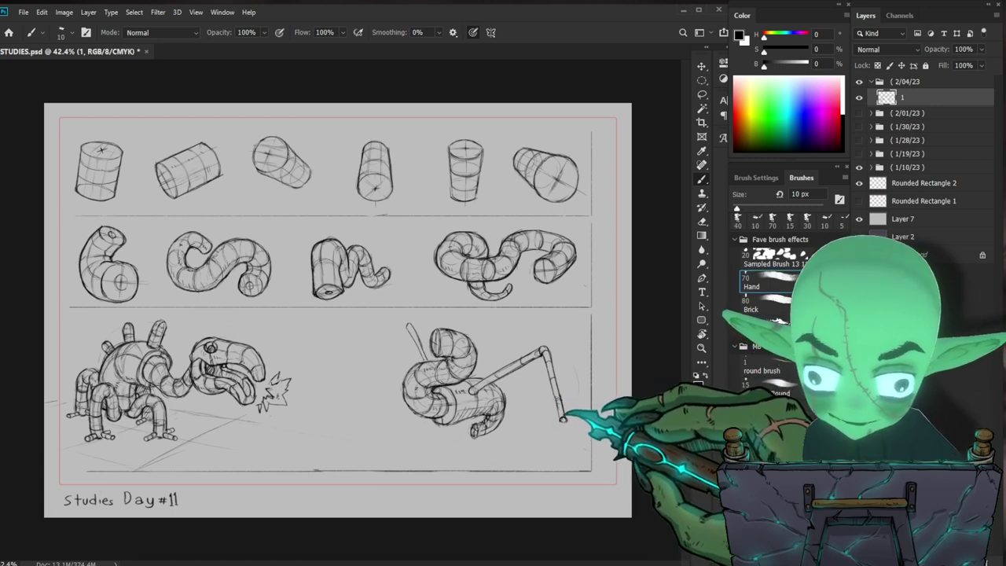
pyautogui.press(',')
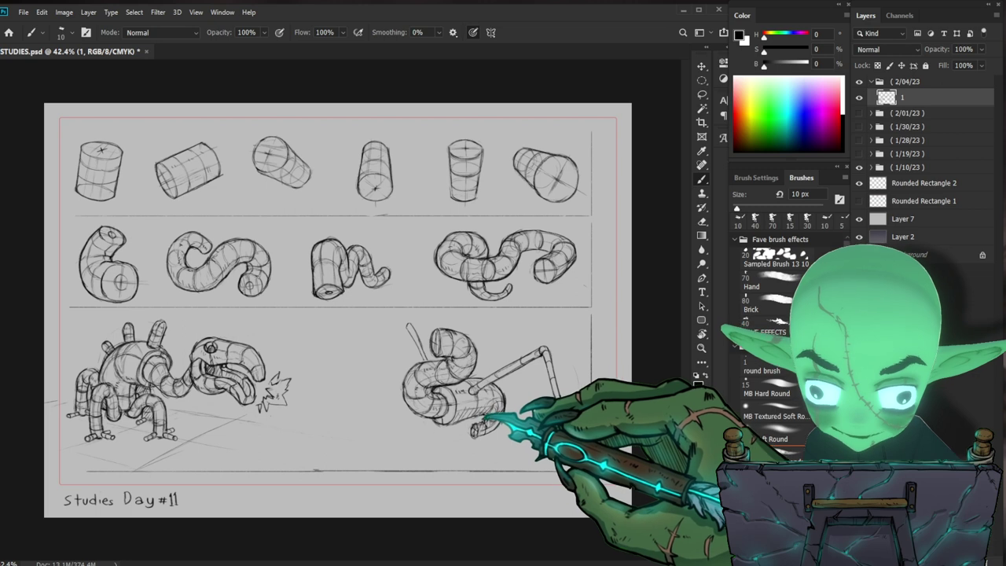
pyautogui.press('.')
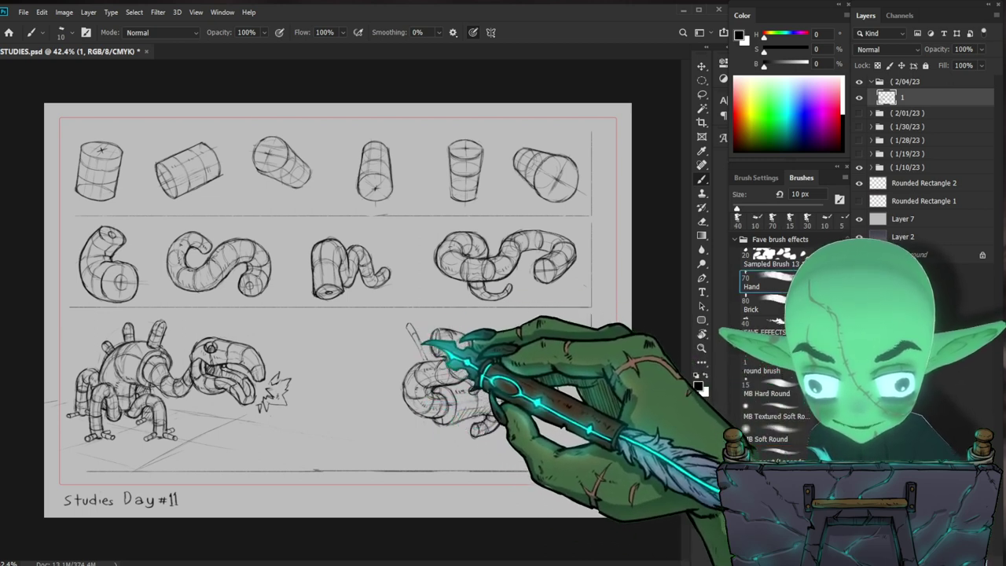
# - Redraw the right leg's lower tube down to the ground, then start a thin left leg
pyautogui.click(766, 283)
pyautogui.click(755, 217)
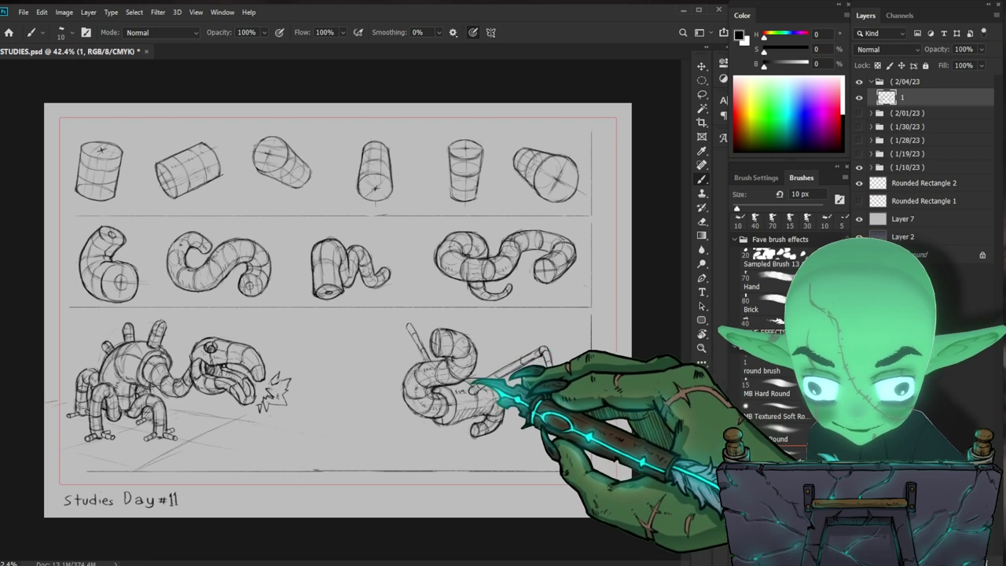
pyautogui.moveTo(543, 352); pyautogui.dragTo(560, 420)
pyautogui.moveTo(549, 351); pyautogui.dragTo(566, 418)
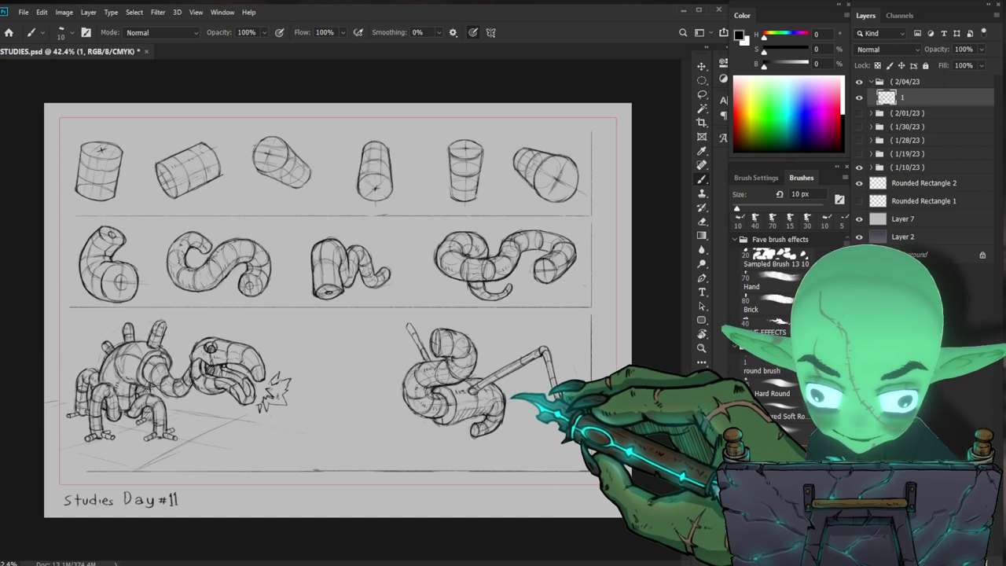
pyautogui.press('.')
pyautogui.press('.')
pyautogui.press('.')
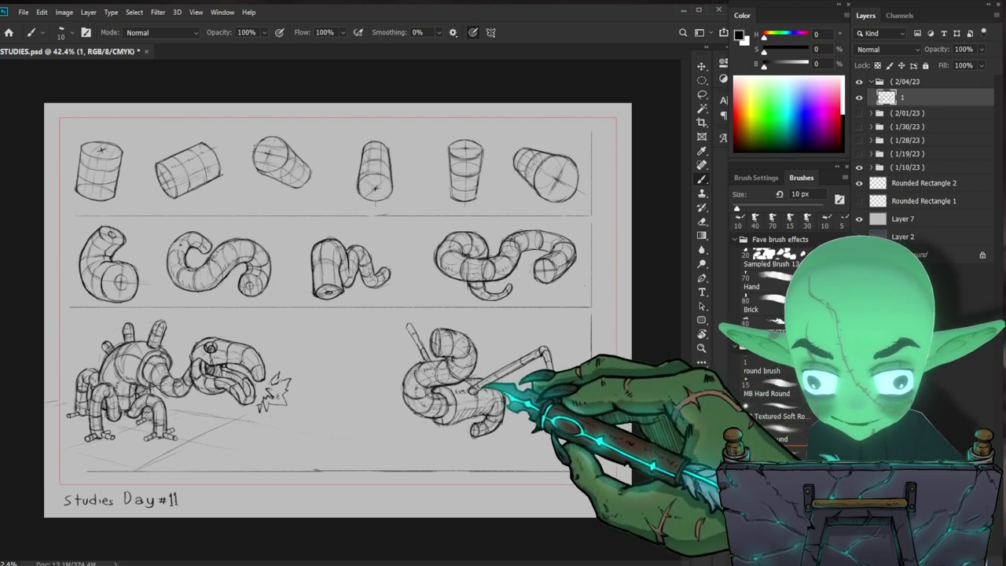
pyautogui.moveTo(542, 355); pyautogui.dragTo(563, 419)
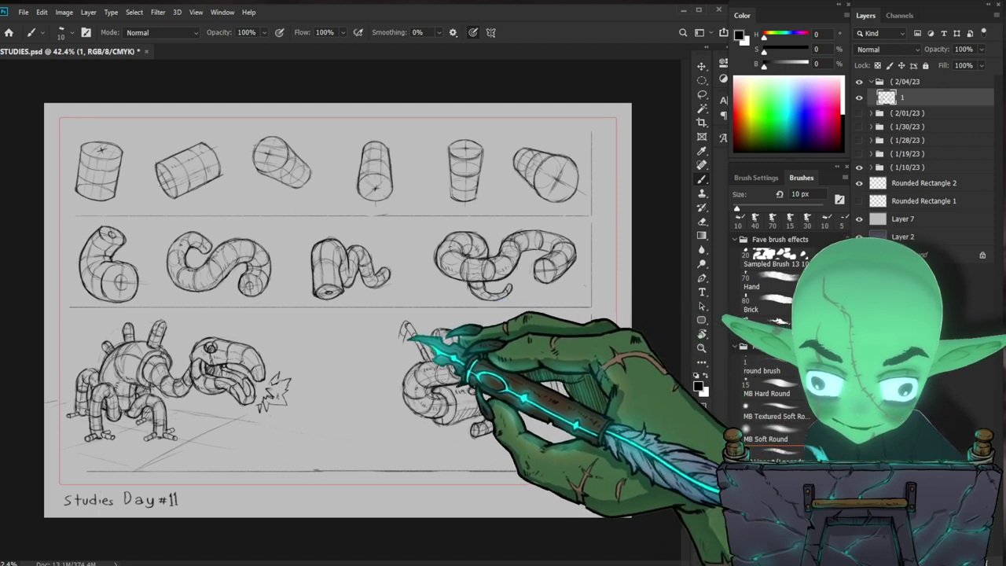
pyautogui.moveTo(405, 322); pyautogui.dragTo(379, 374)
# - Shape the left leg into a thin double-line tube bent at a joint down to the ground
pyautogui.moveTo(471, 391)
pyautogui.mouseDown()
pyautogui.moveTo(542, 349)
pyautogui.moveTo(562, 417)
pyautogui.mouseUp()
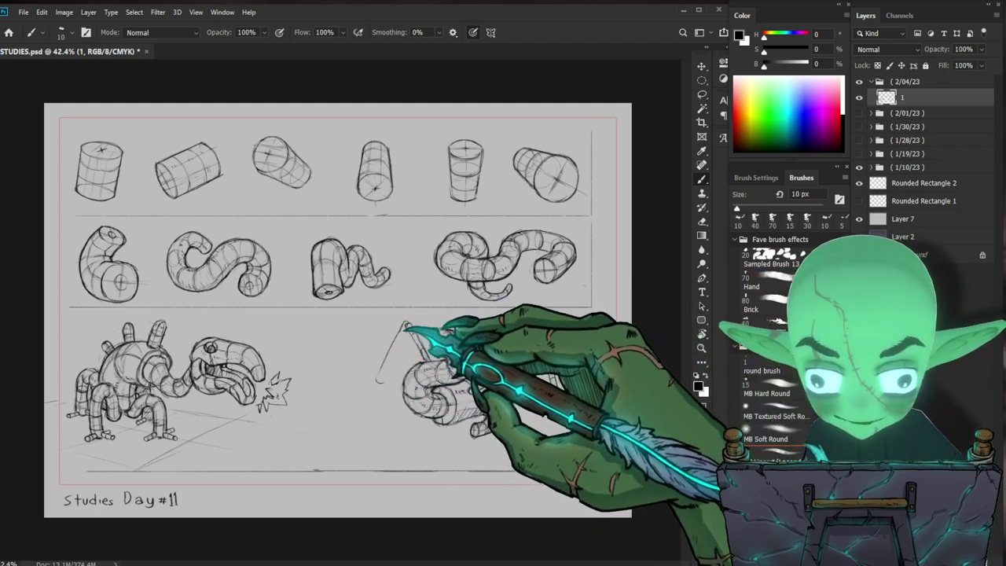
pyautogui.moveTo(405, 324); pyautogui.dragTo(425, 370)
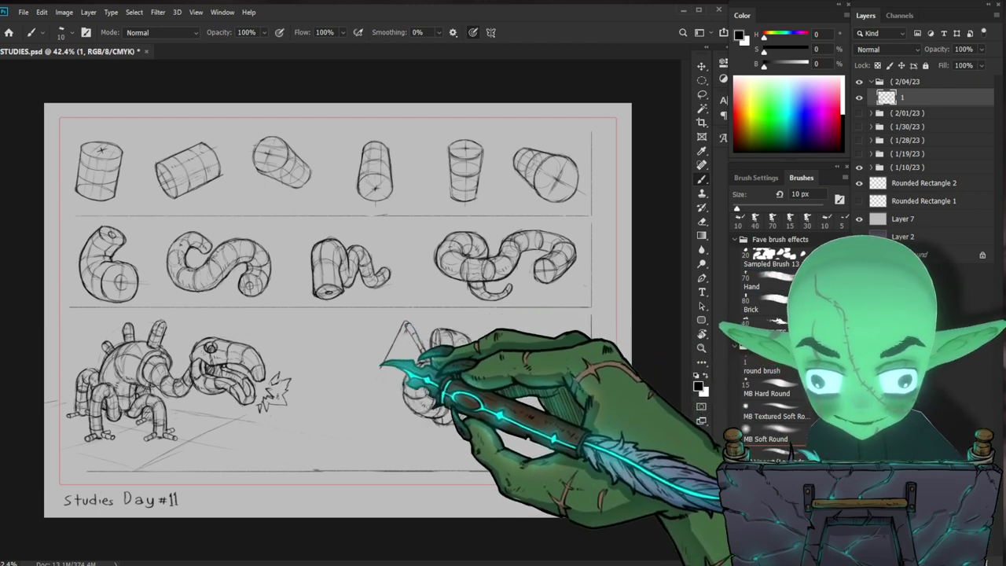
pyautogui.moveTo(406, 322); pyautogui.dragTo(430, 358)
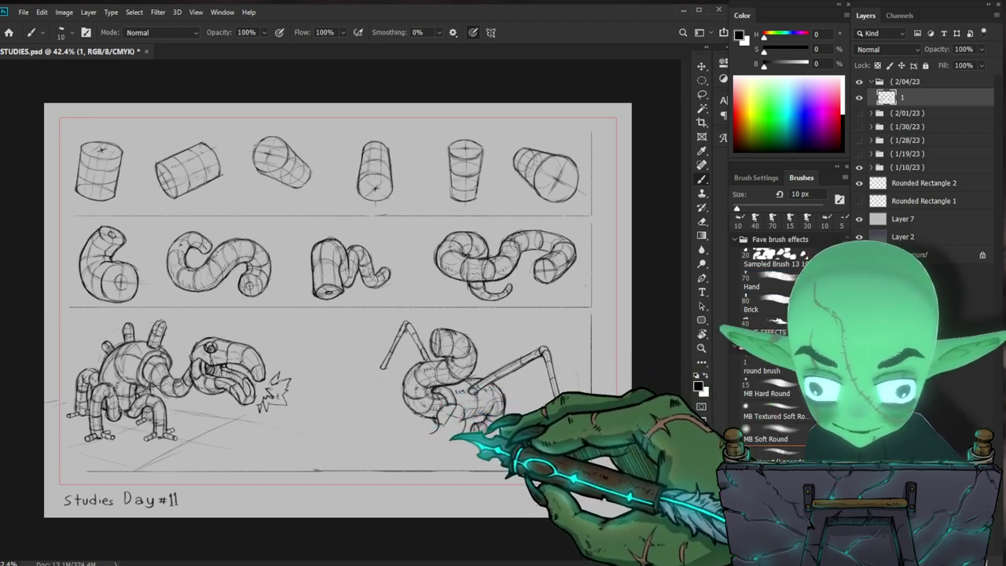
# - Add a small foot, a curved ground line on the left and extra tube coils below
pyautogui.moveTo(453, 434); pyautogui.dragTo(450, 437)
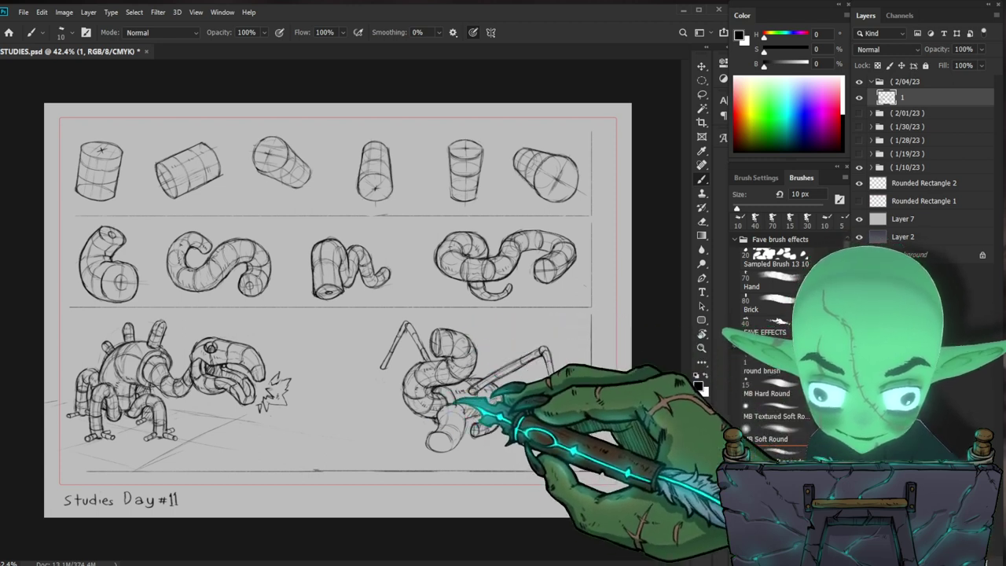
pyautogui.moveTo(428, 415); pyautogui.dragTo(382, 434)
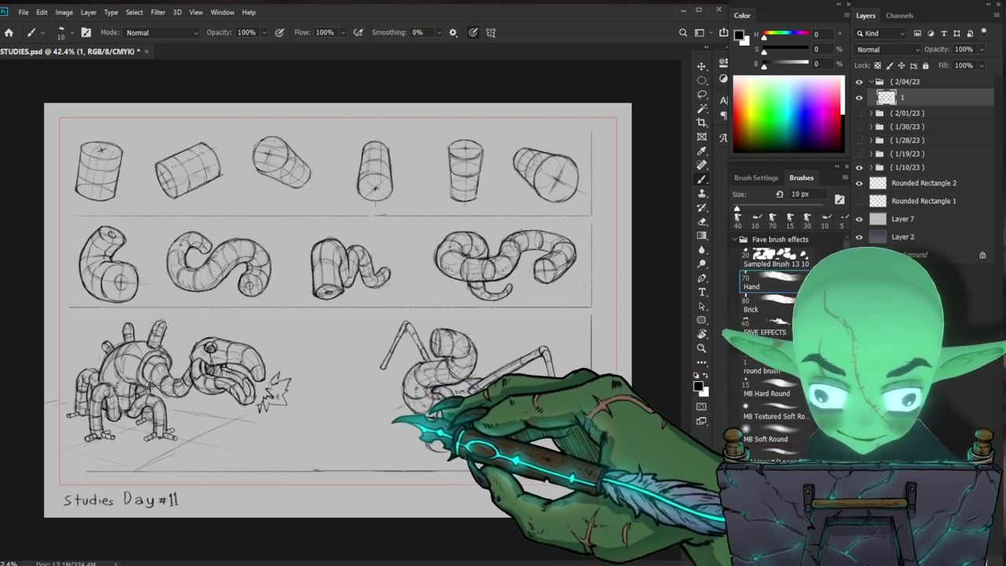
pyautogui.moveTo(453, 423)
pyautogui.mouseDown()
pyautogui.moveTo(436, 428)
pyautogui.moveTo(417, 471)
pyautogui.moveTo(447, 454)
pyautogui.mouseUp()
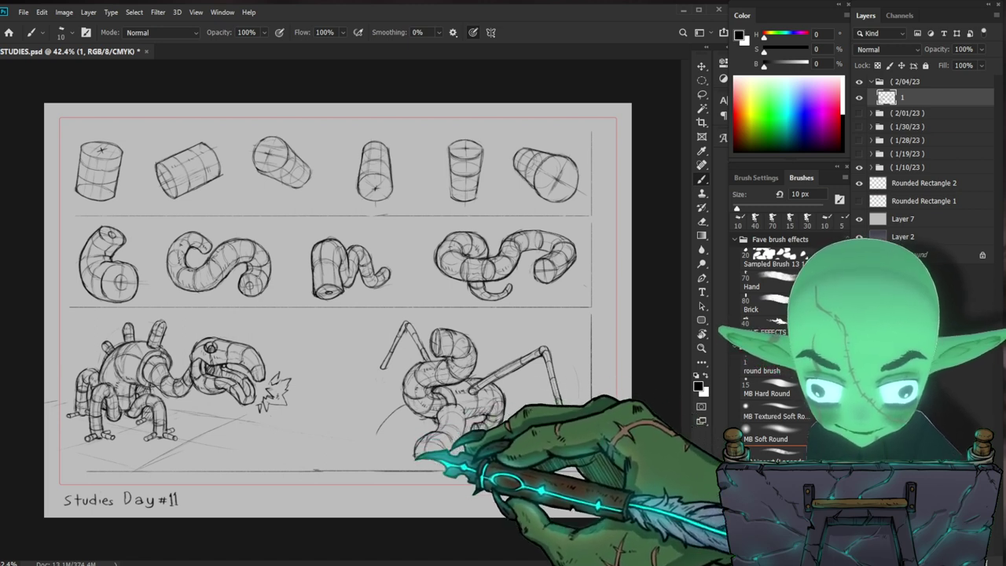
pyautogui.click(775, 283)
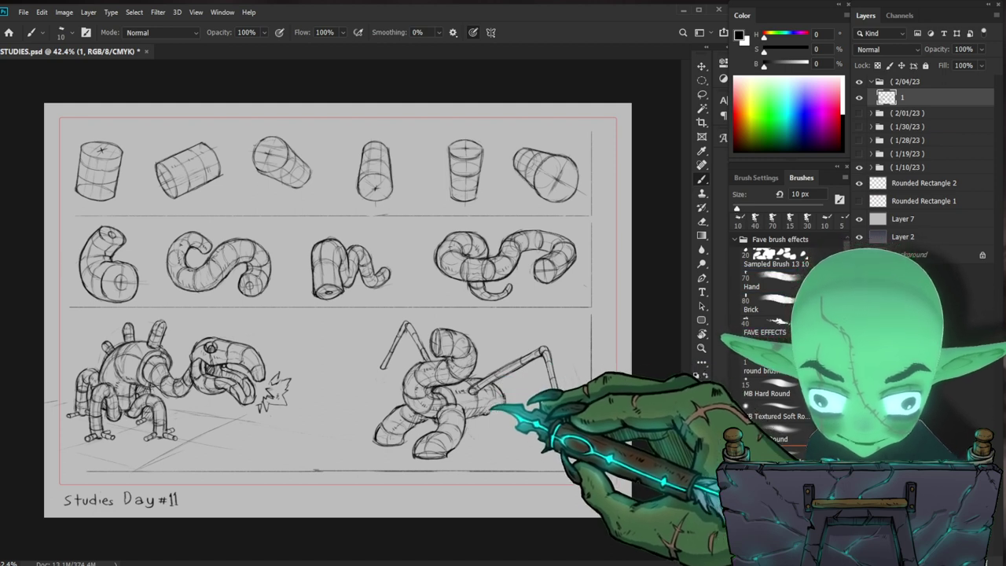
# - Sketch the right-side jointed tube legs and front feet, alternating brush and eraser to clean lines
pyautogui.press('.')
pyautogui.press('.')
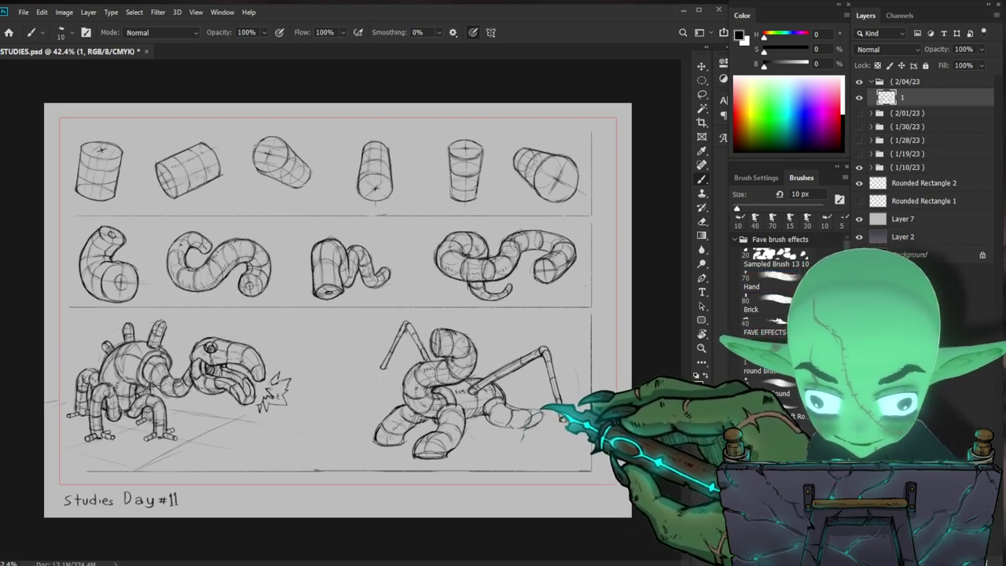
pyautogui.press('.')
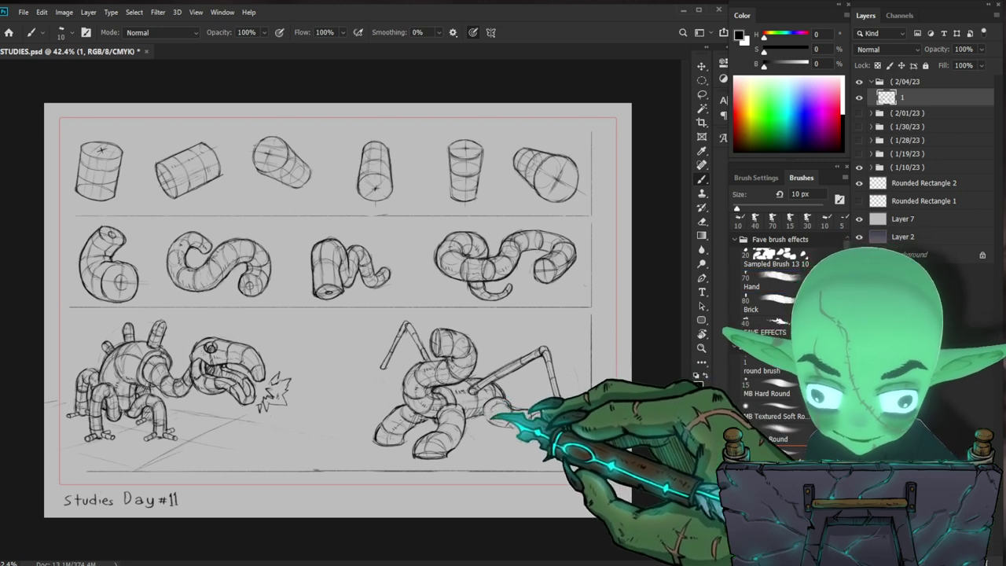
pyautogui.press(',')
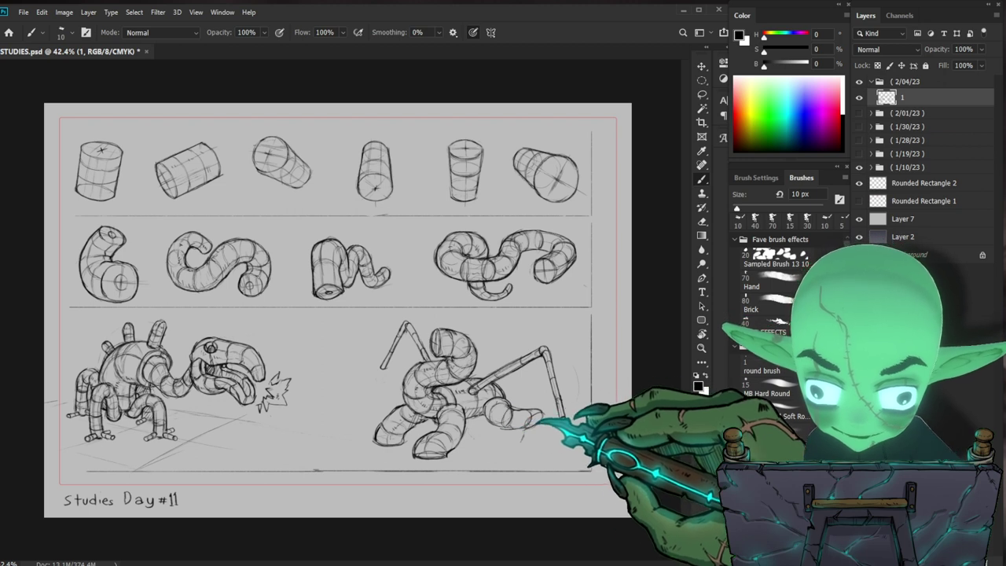
pyautogui.press('.')
pyautogui.press(',')
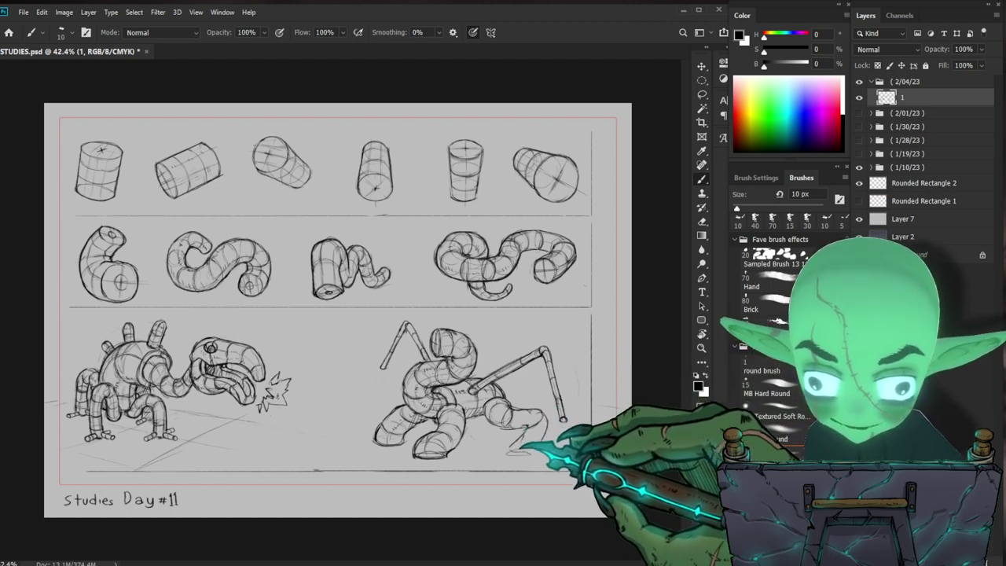
pyautogui.press('.')
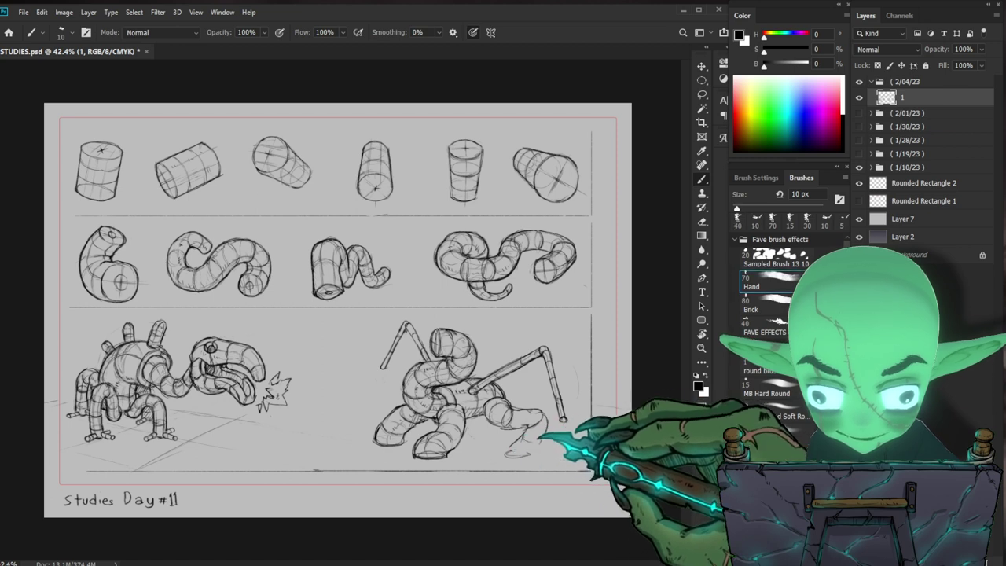
pyautogui.press('.')
pyautogui.press(',')
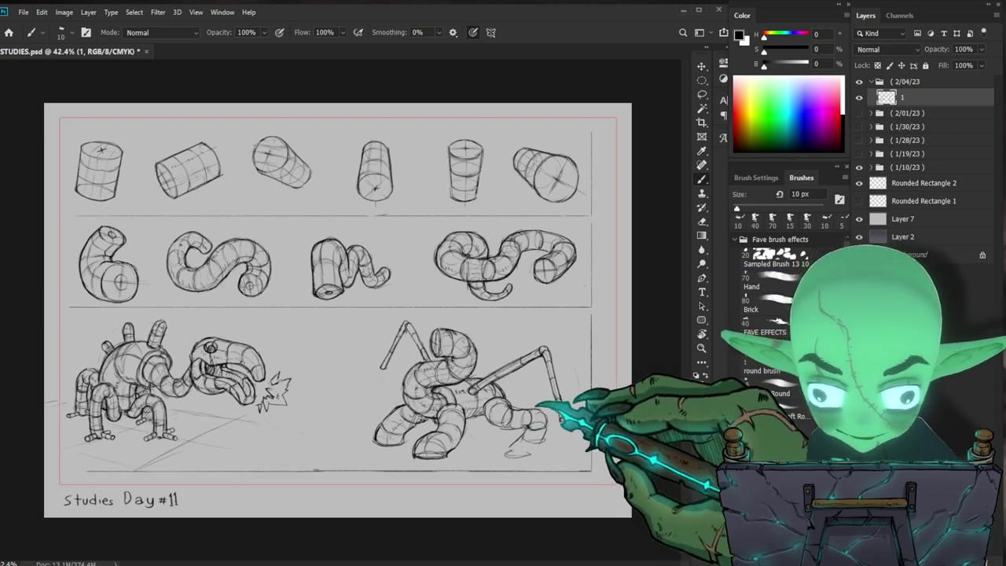
pyautogui.click(767, 281)
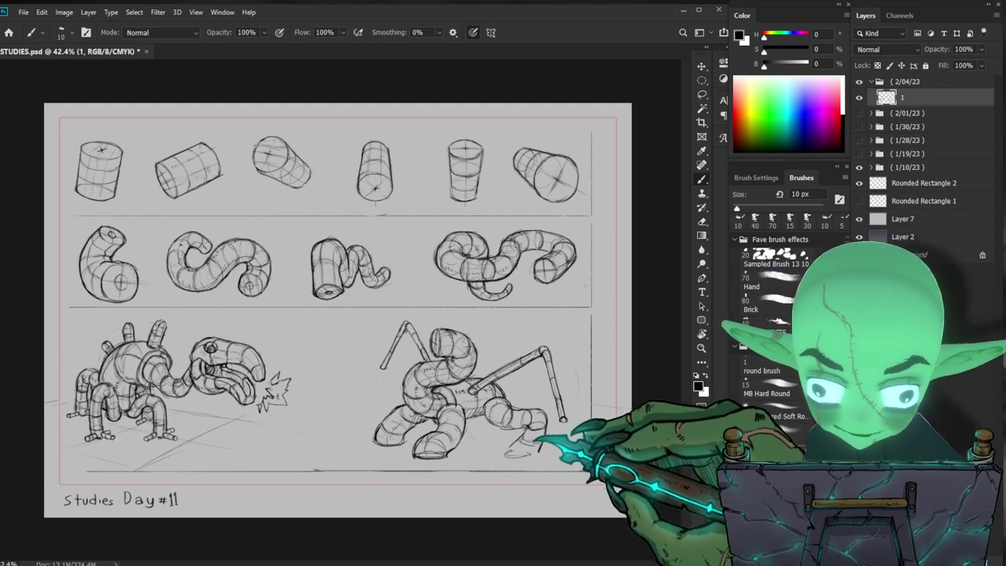
pyautogui.click(766, 282)
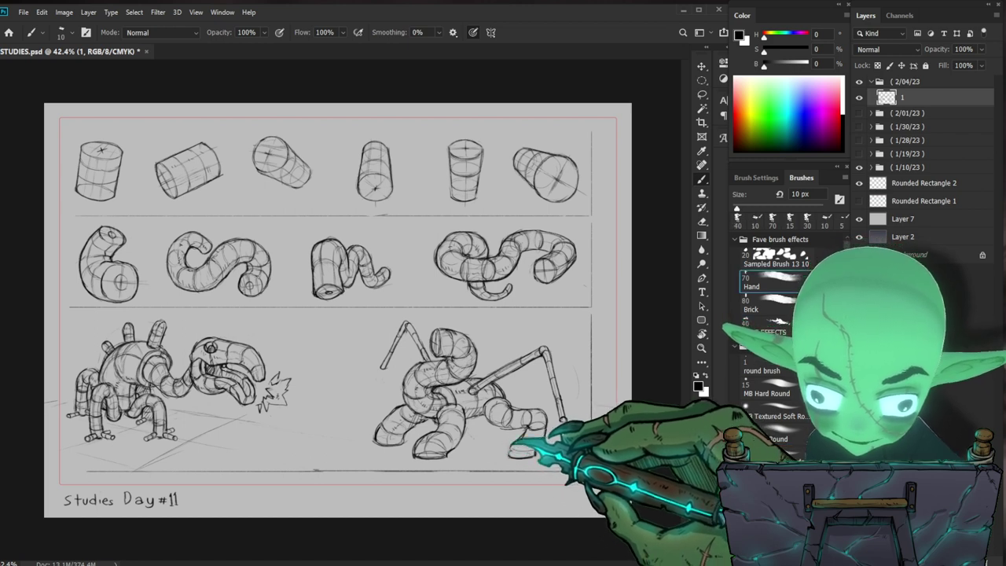
pyautogui.click(775, 282)
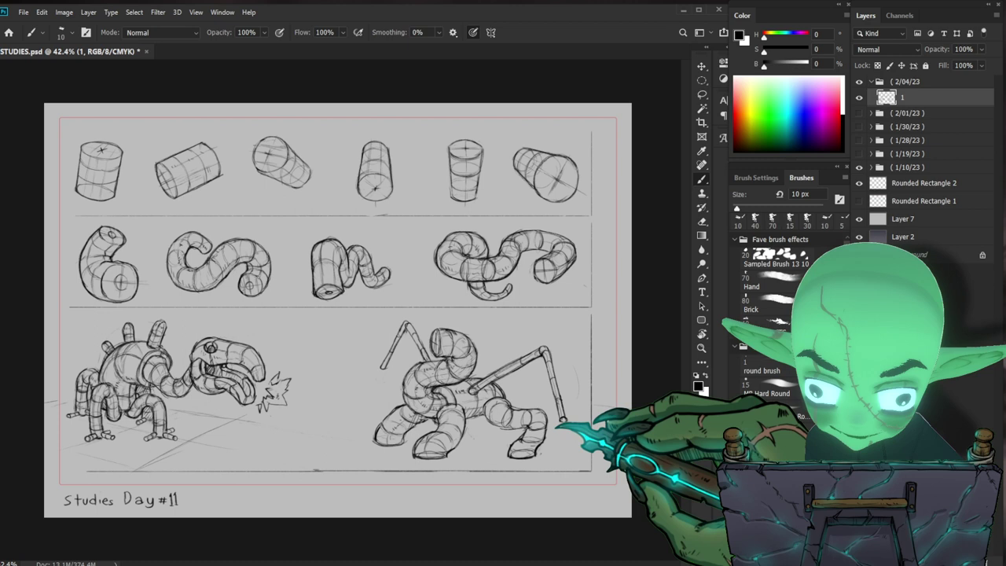
pyautogui.click(775, 282)
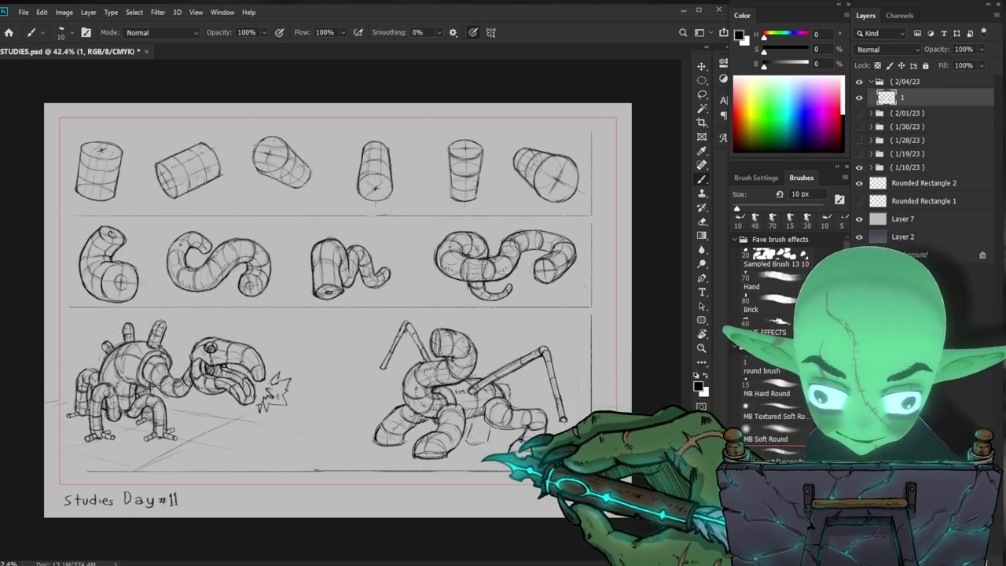
# - Add a small curve and short sketchy ground strokes under the creature's lower left
pyautogui.click(763, 282)
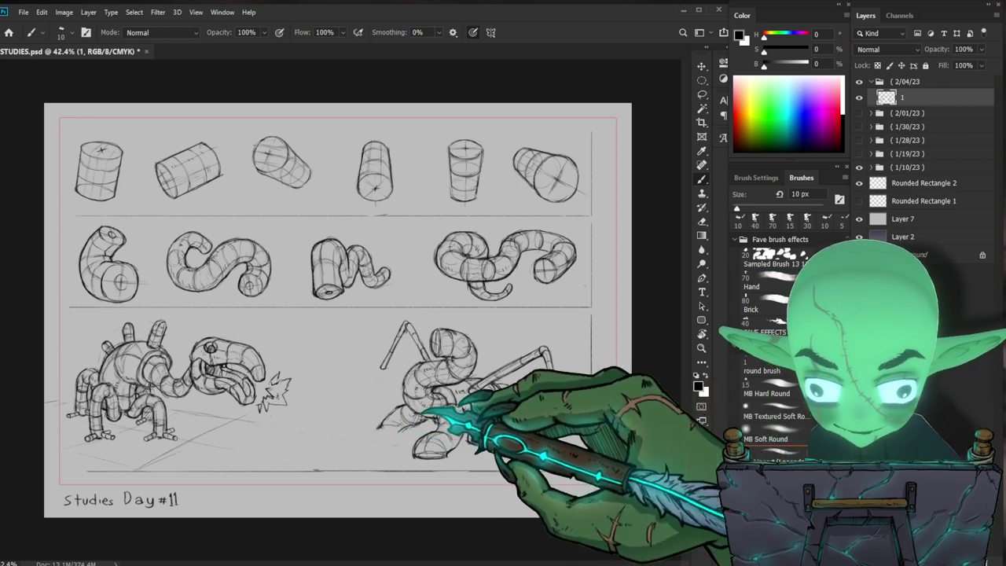
pyautogui.moveTo(368, 429); pyautogui.dragTo(363, 445)
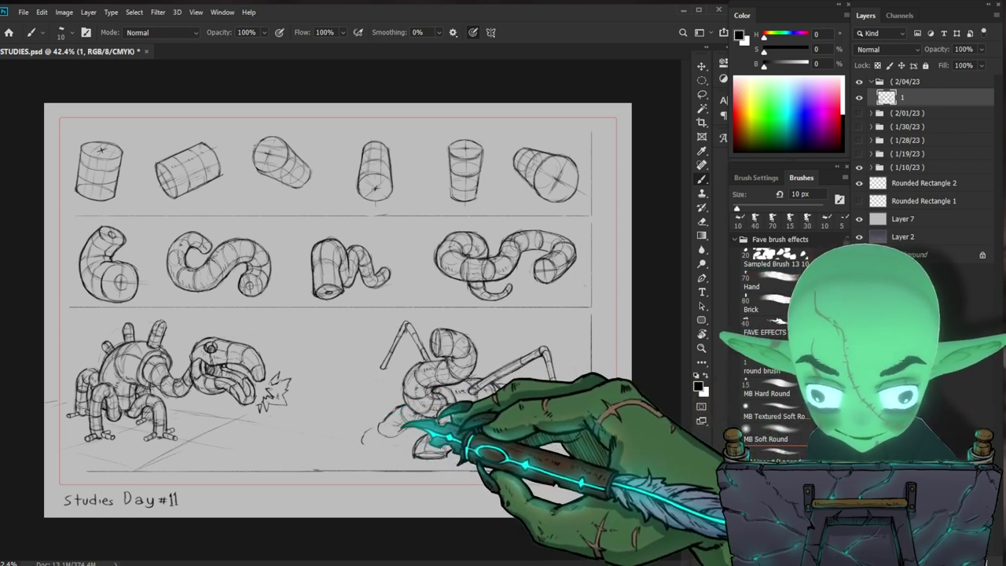
pyautogui.moveTo(402, 423); pyautogui.dragTo(374, 443)
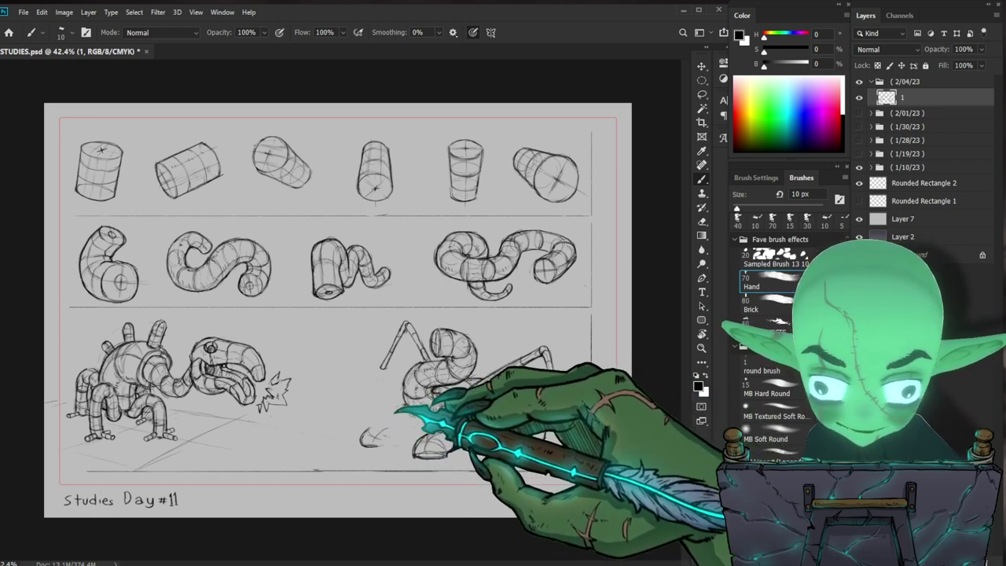
pyautogui.press('.')
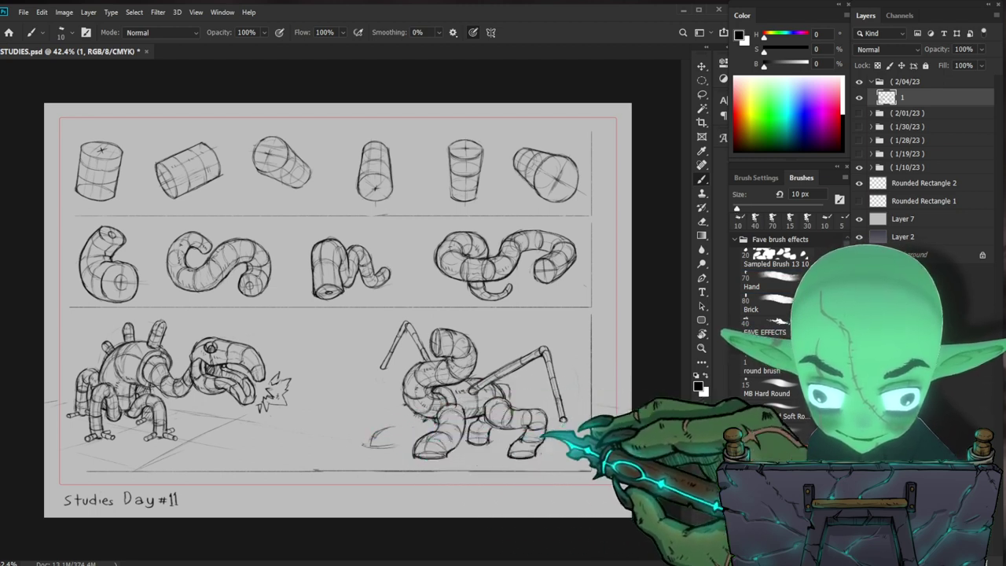
pyautogui.press(',')
pyautogui.press('.')
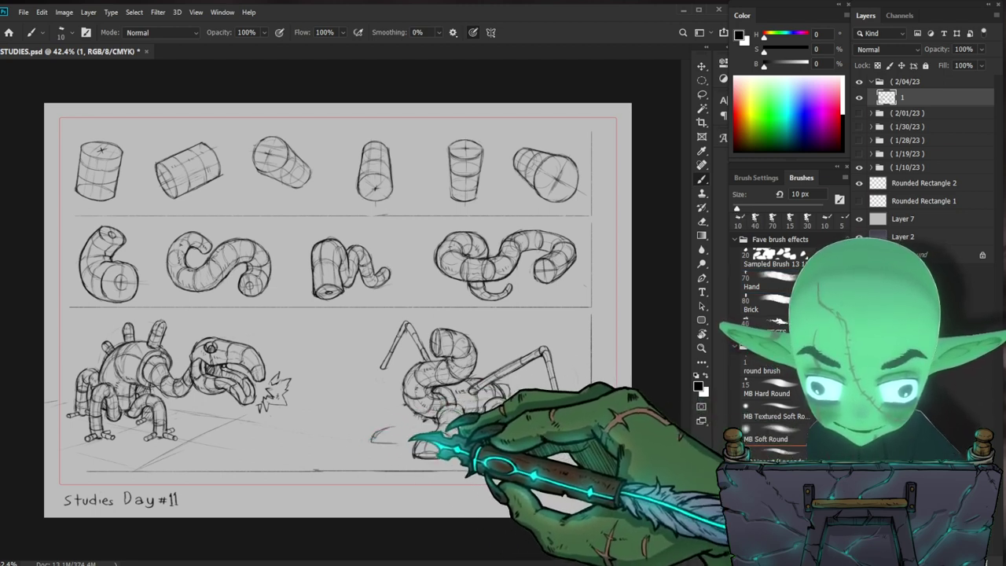
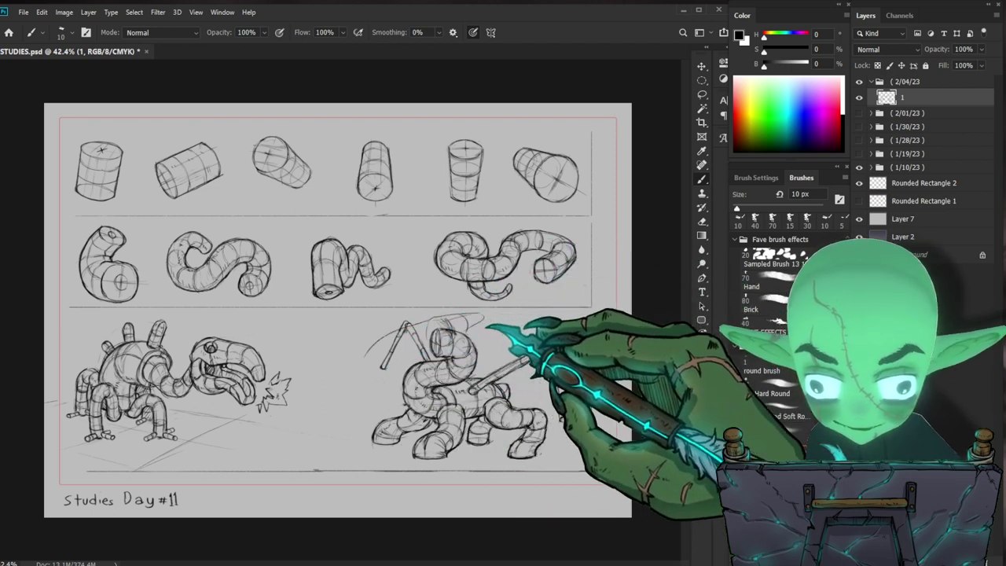
# - Sketch a flat, sickle-shaped head above the right creature with two curved strokes
pyautogui.moveTo(365, 358); pyautogui.dragTo(481, 316)
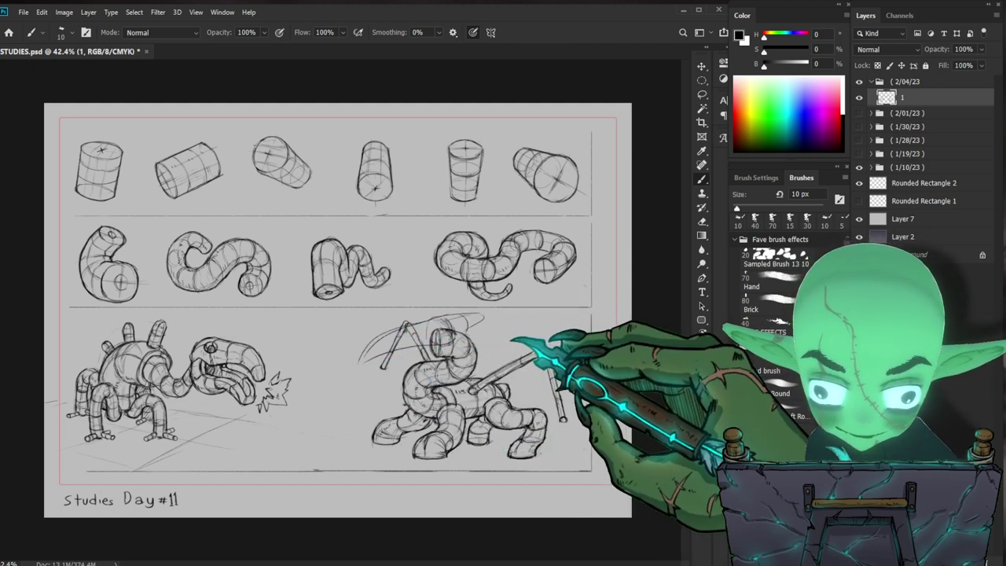
pyautogui.moveTo(381, 368); pyautogui.dragTo(406, 326)
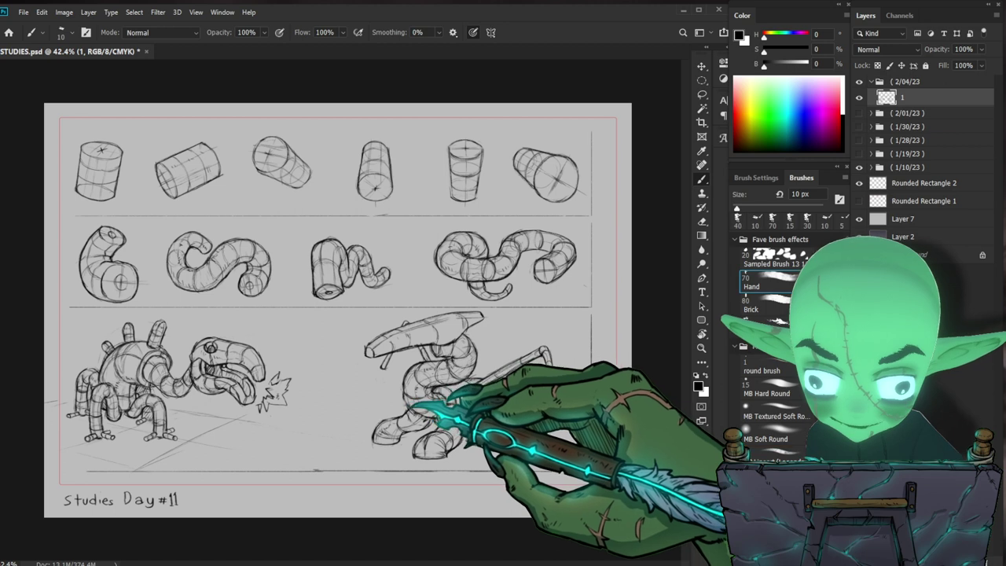
# - Draw a bent leg reaching out to the right from the right creature's body
pyautogui.moveTo(543, 347); pyautogui.dragTo(476, 387)
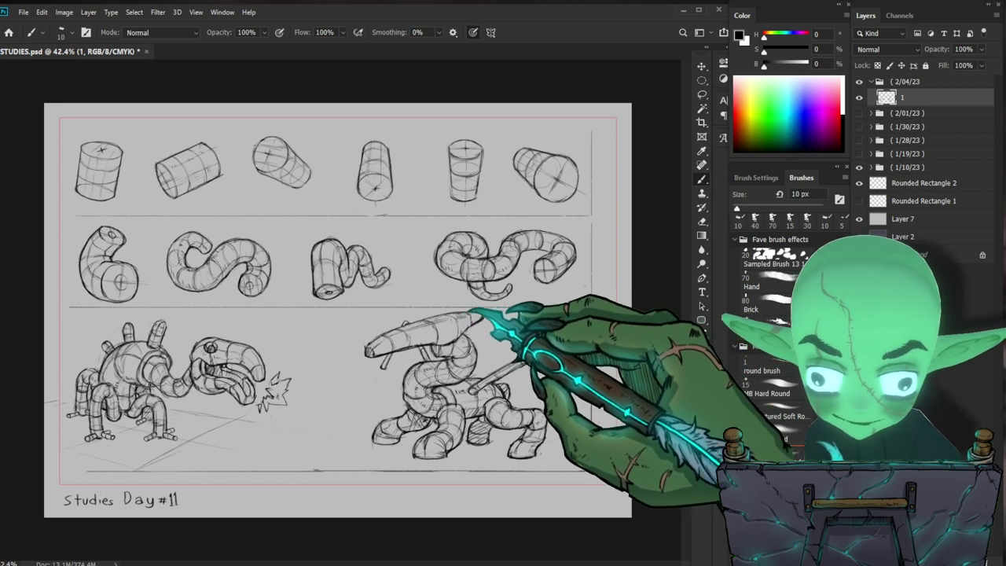
pyautogui.moveTo(476, 387); pyautogui.dragTo(543, 347)
pyautogui.moveTo(543, 347); pyautogui.dragTo(563, 421)
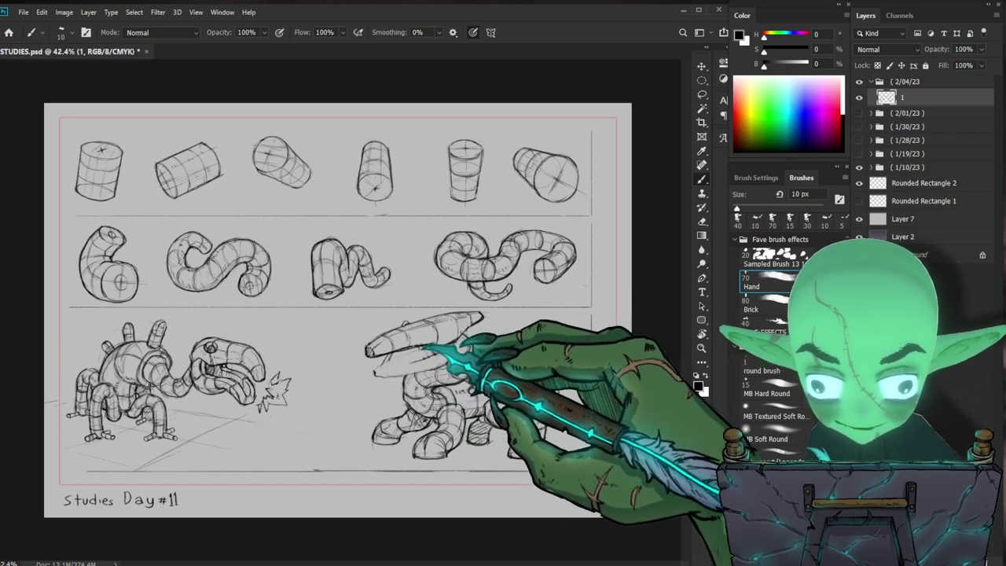
# - Cycle the brush presets to the Hand brush, then back to the previous brush
pyautogui.press('.')
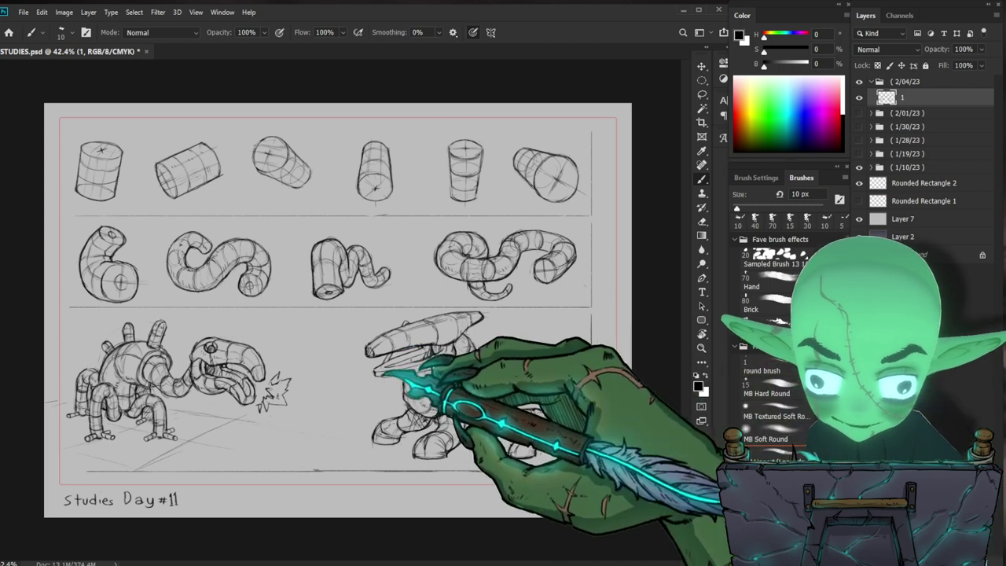
pyautogui.press('.')
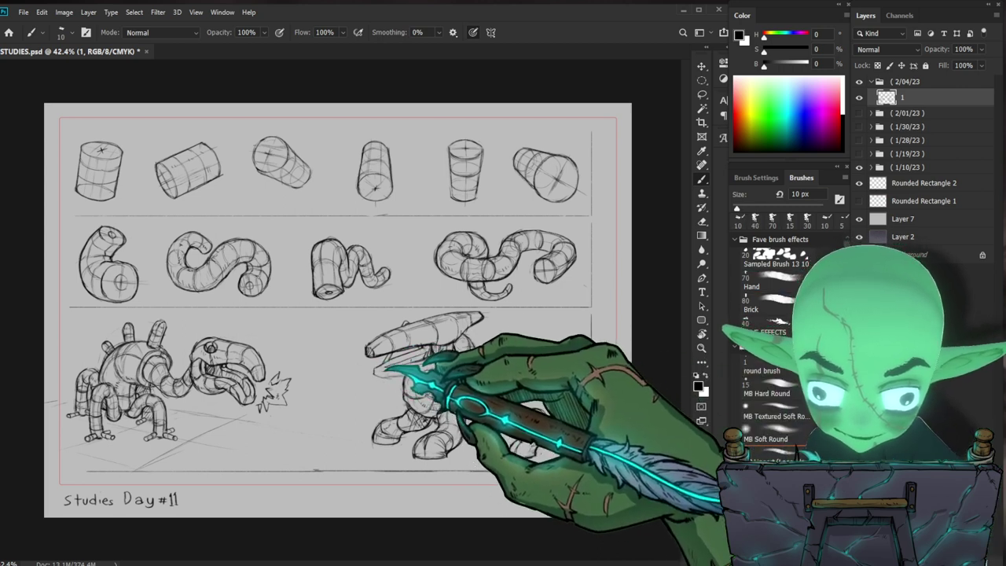
pyautogui.press(',')
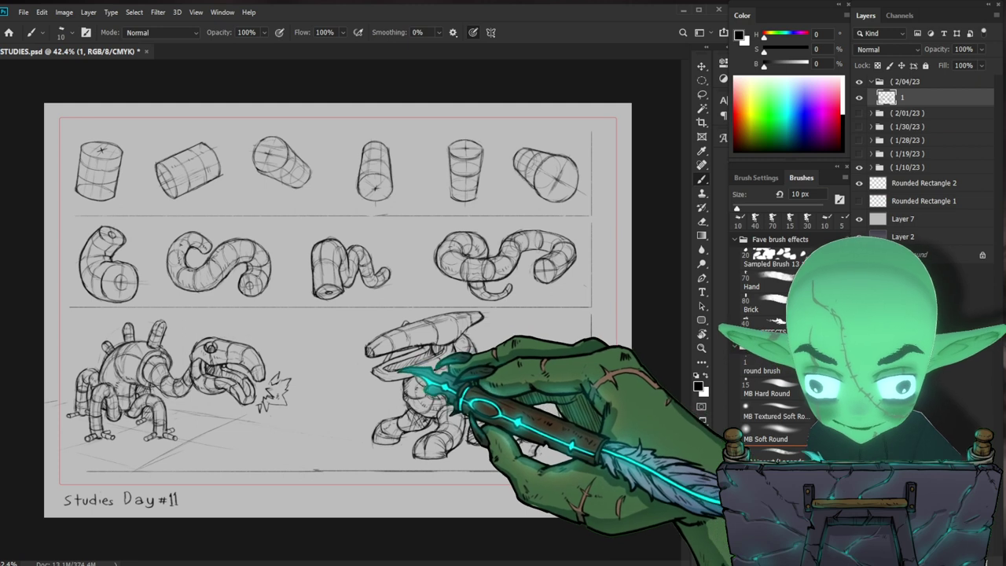
# - Add hatching and darker contour lines across the right creature's jaw and body
pyautogui.moveTo(397, 372); pyautogui.dragTo(460, 374)
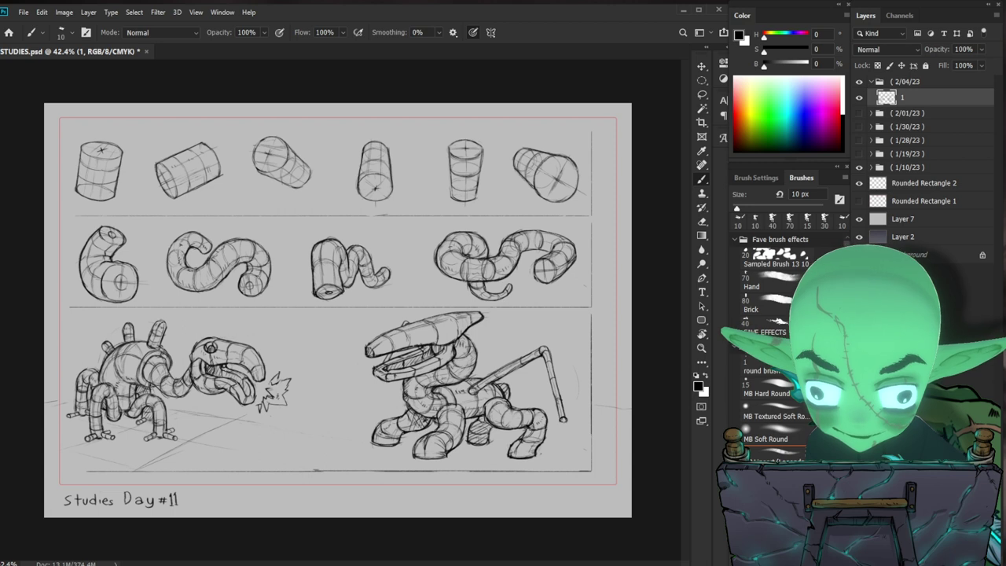
# - Raise the brush size to 10 px and zoom the sheet out to 29.2%
pyautogui.press(']')
pyautogui.press(']')
pyautogui.press(']')
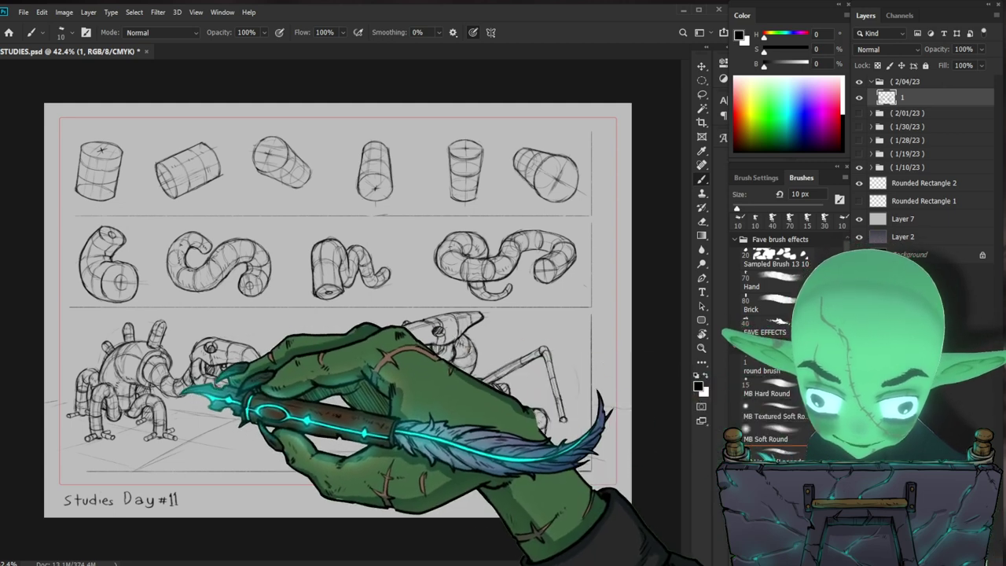
pyautogui.hotkey('ctrl', '-')
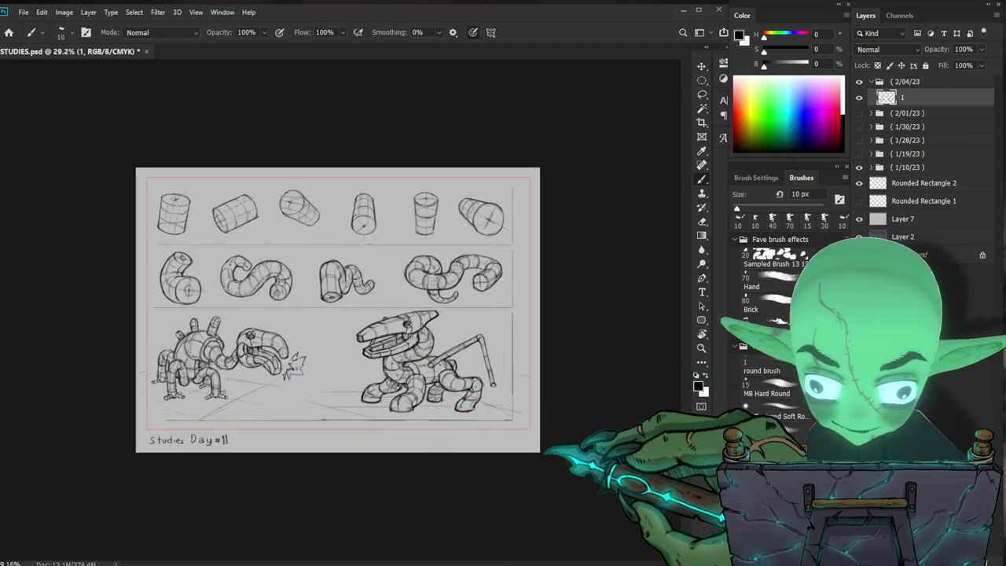
# - Preview the whole sheet, return to 42.4%, and lasso the floor strip along the bottom
pyautogui.hotkey('ctrl', '-')
pyautogui.hotkey('ctrl', '+')
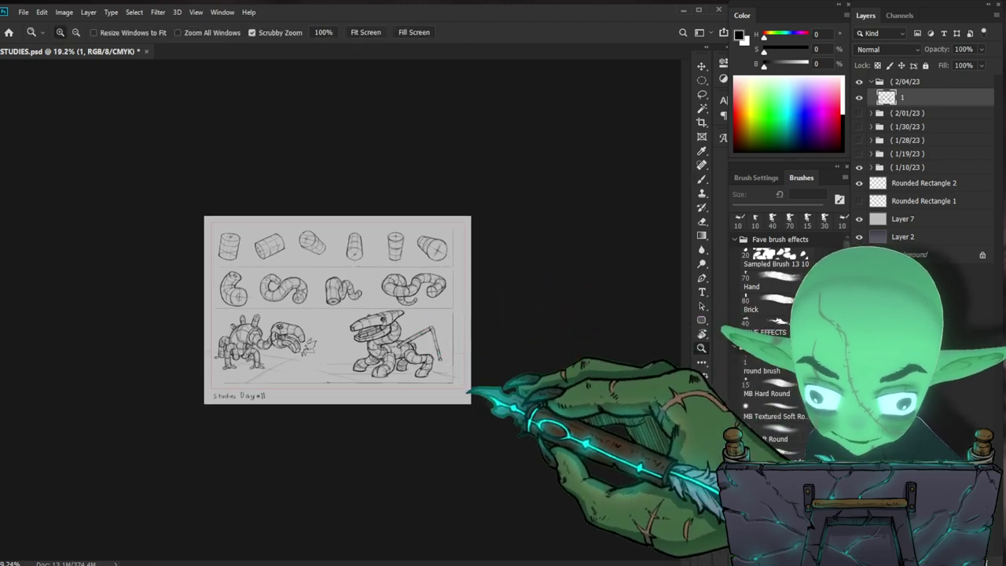
pyautogui.hotkey('ctrl', '0')
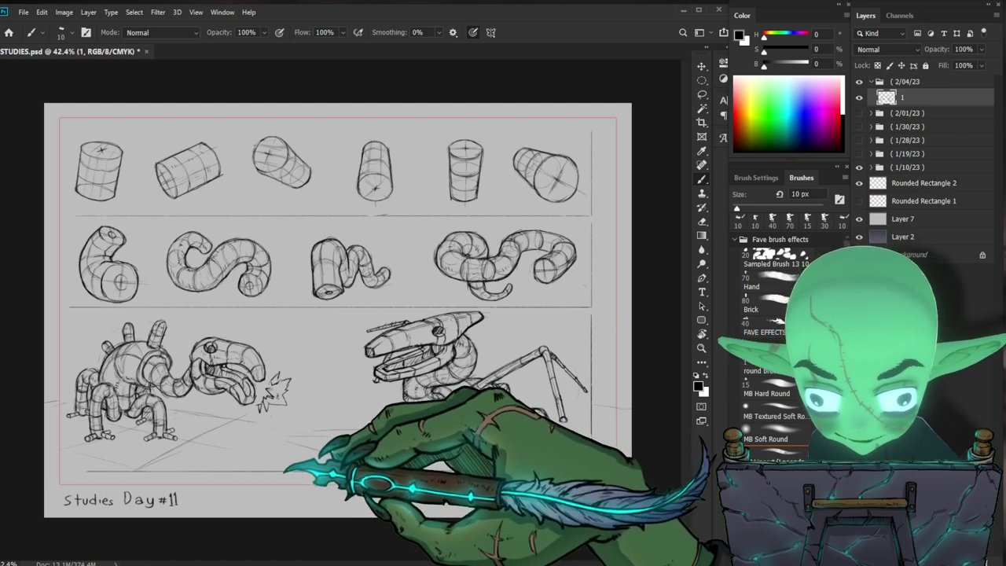
pyautogui.press('l')
pyautogui.moveTo(586, 472); pyautogui.dragTo(211, 469)
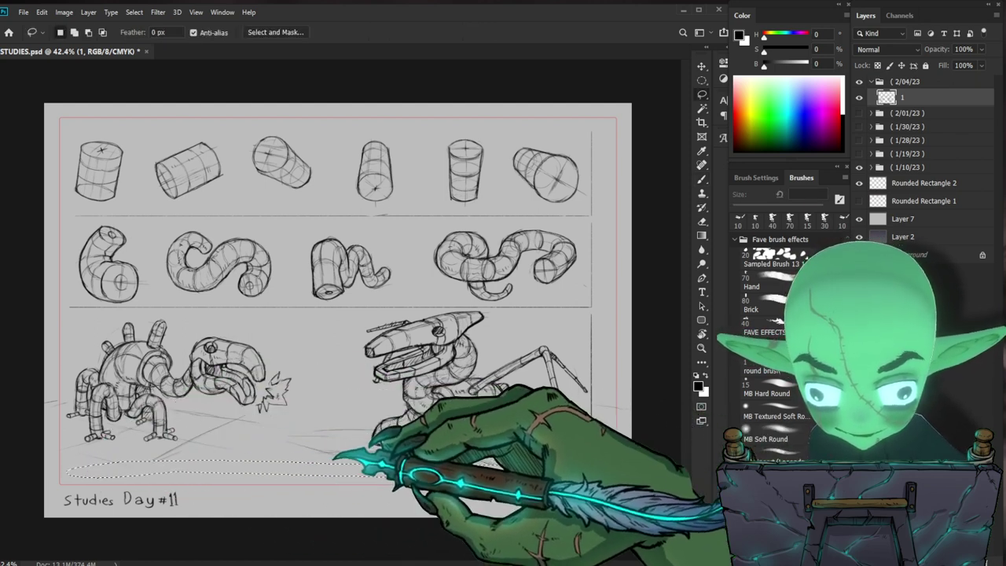
# - Deselect, return to the Brush, and draw the second creature's leg with a foot
pyautogui.hotkey('ctrl', 'd')
pyautogui.press('b')
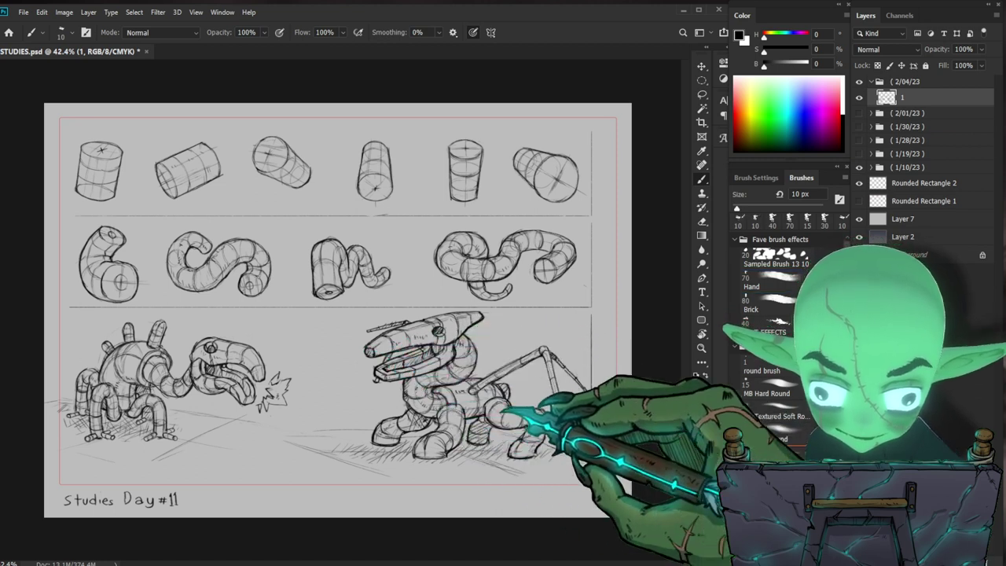
pyautogui.moveTo(553, 352); pyautogui.dragTo(563, 419)
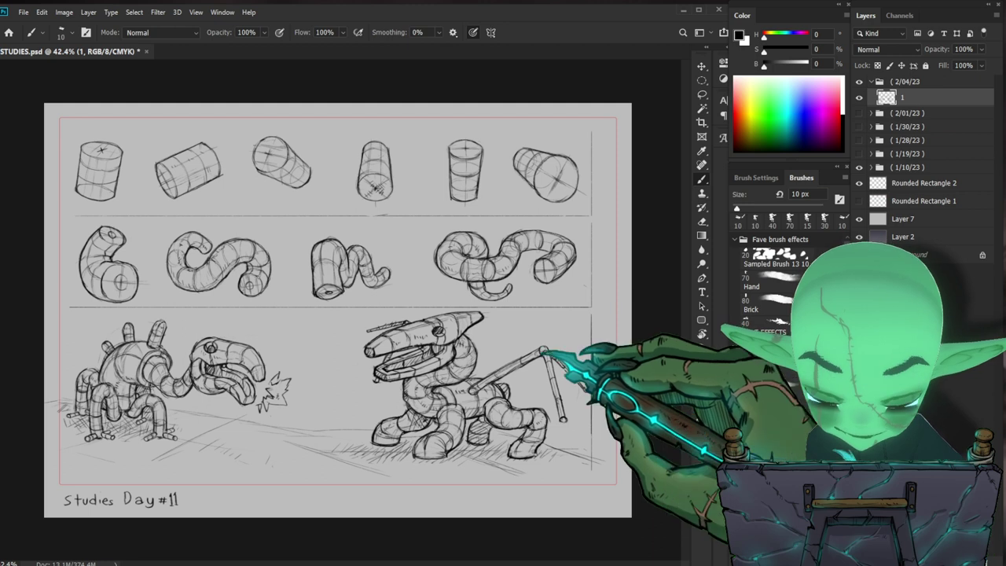
pyautogui.scroll(2, 397, 334)
pyautogui.press('z')
pyautogui.scroll(-2, 338, 306)
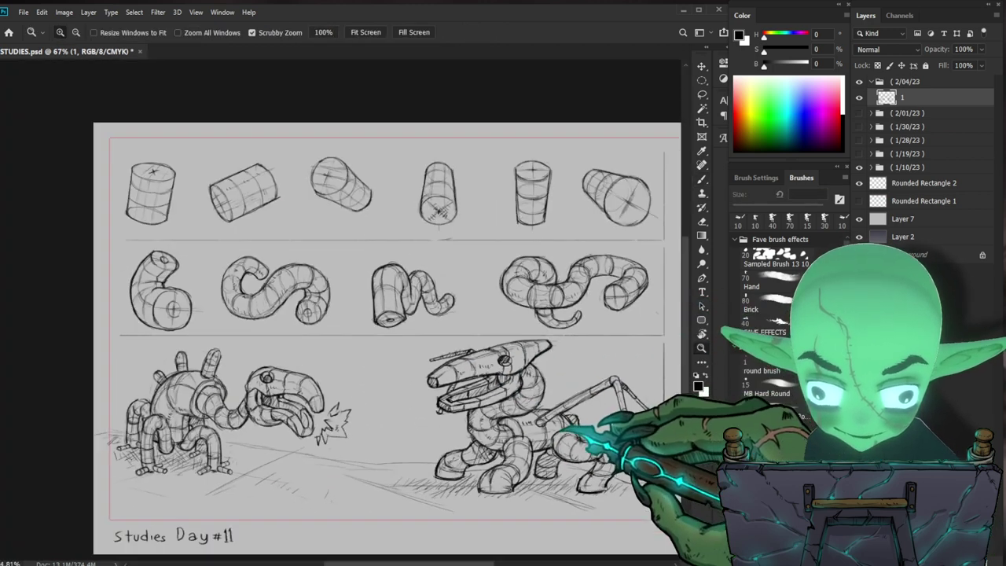
# - Lasso and delete the 'Studies Day #11' label, then return to a white Brush
pyautogui.press('b')
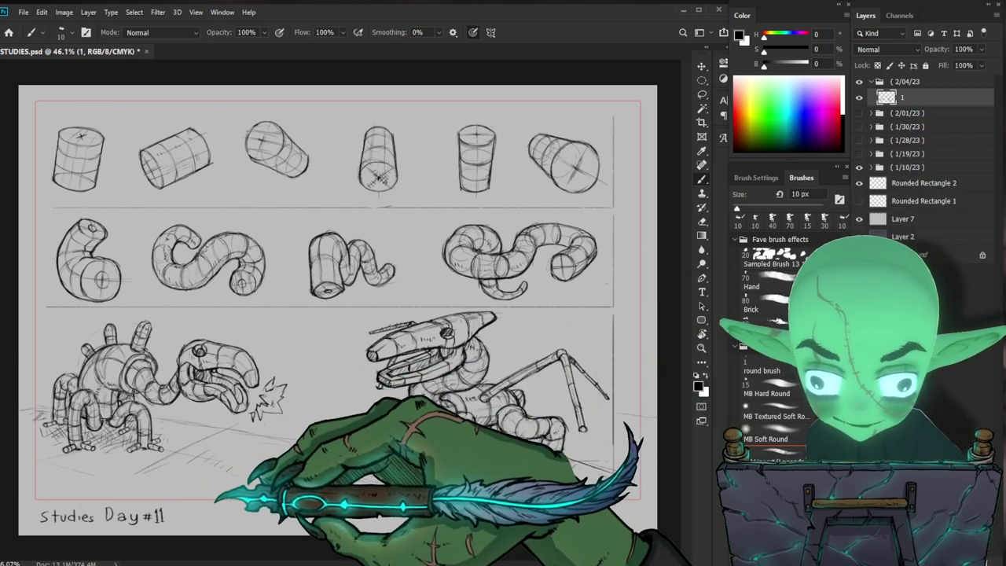
pyautogui.press('l')
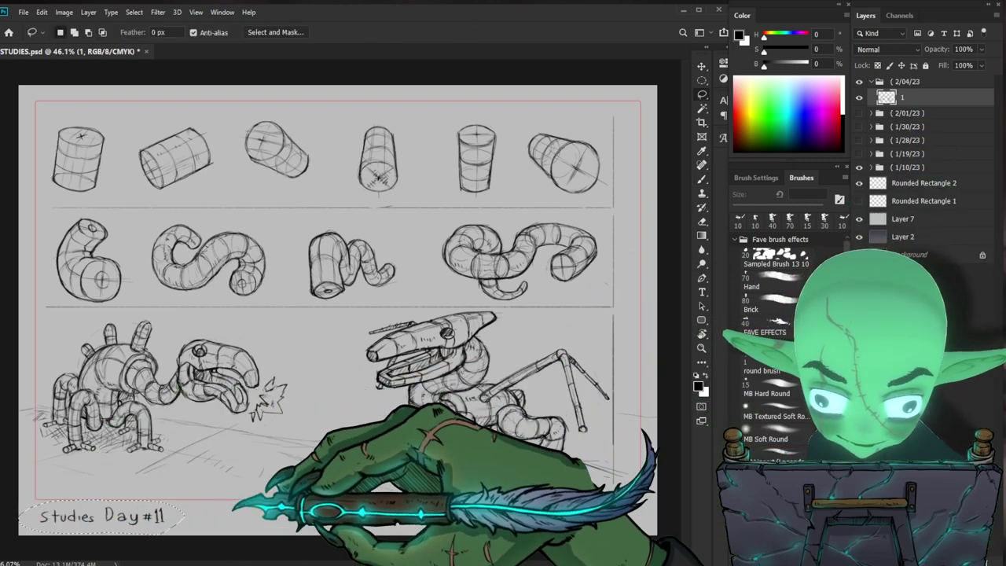
pyautogui.moveTo(180, 510); pyautogui.dragTo(177, 519)
pyautogui.press('Delete')
pyautogui.hotkey('ctrl', 'd')
pyautogui.scroll(3, 376, 440)
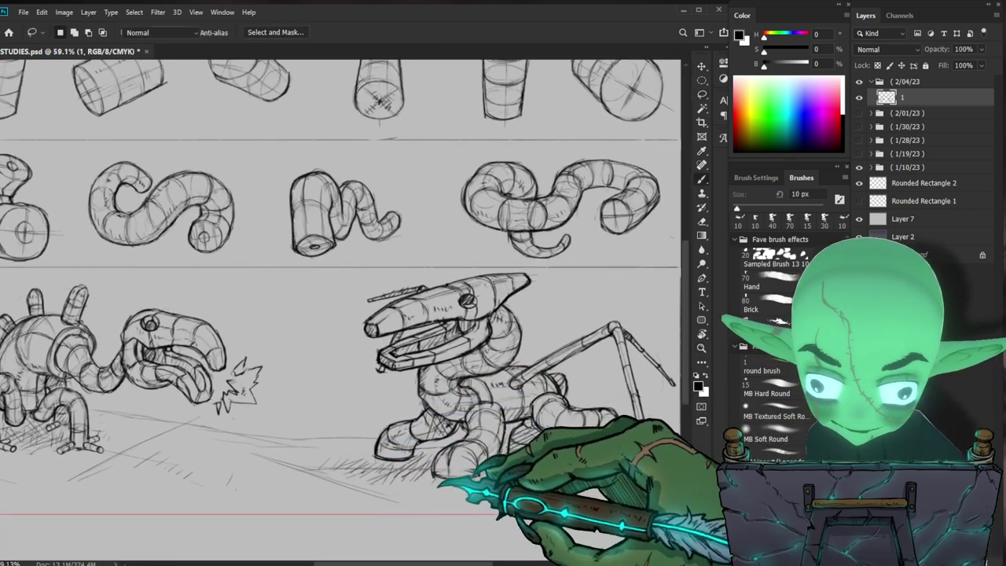
pyautogui.press('b')
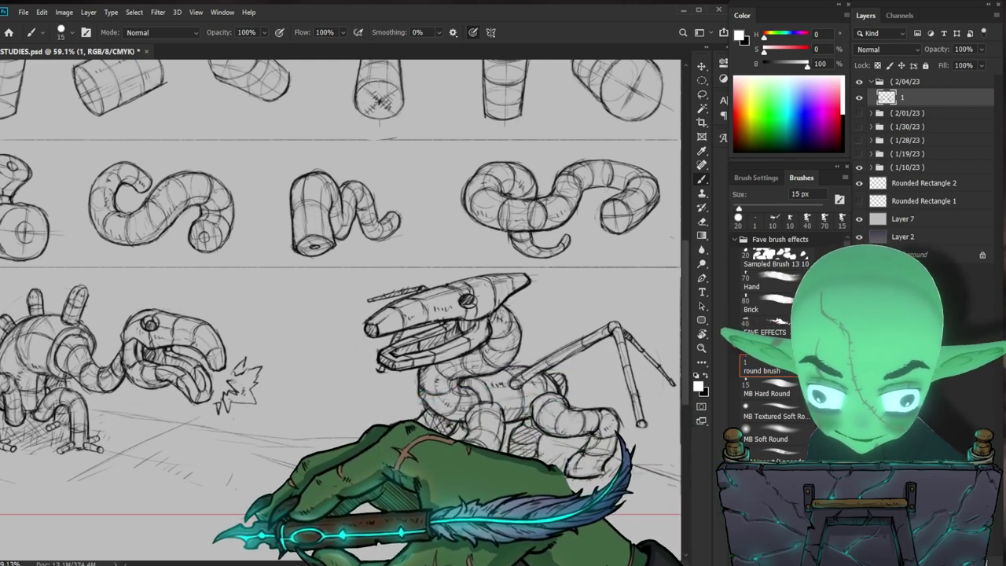
pyautogui.press('shift')
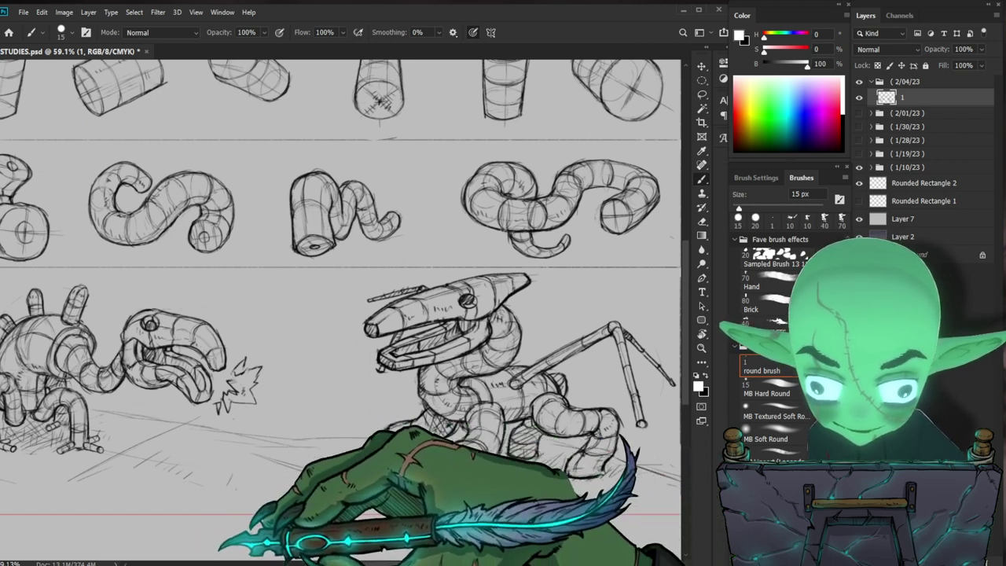
# - Begin lettering the white signature and fix mistakes with a 30 px eraser
pyautogui.scroll(-3, 339, 315)
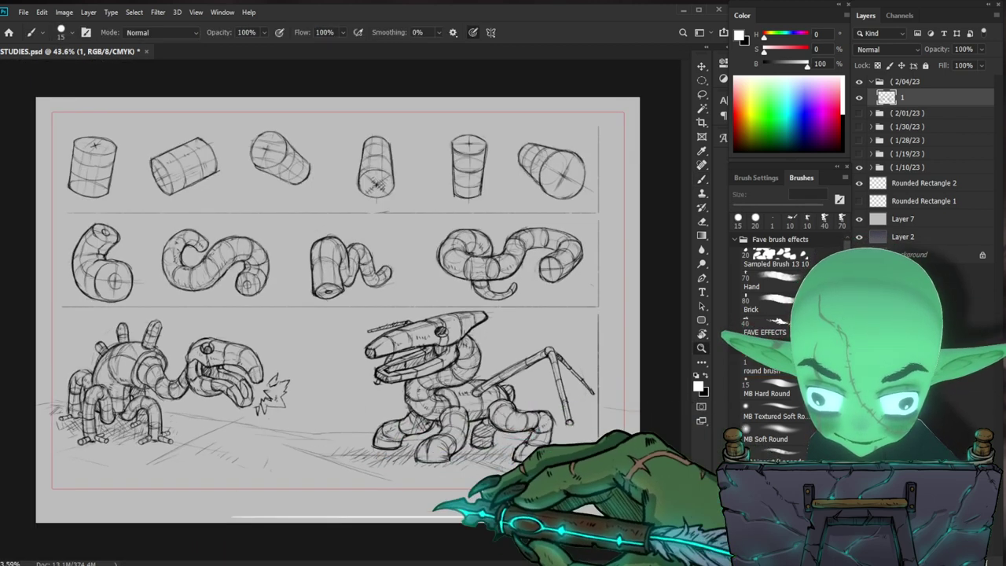
pyautogui.scroll(3, 338, 314)
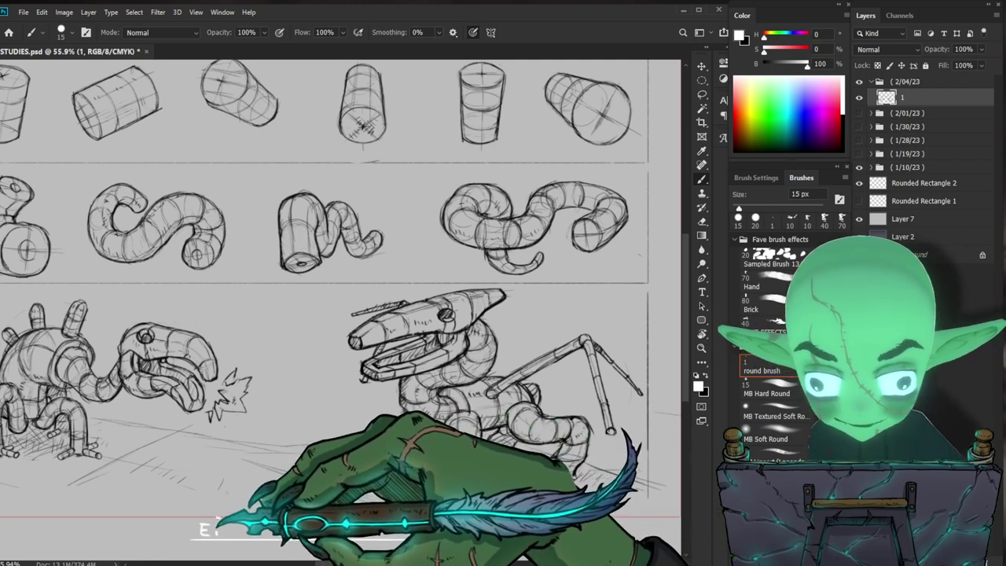
pyautogui.moveTo(222, 536); pyautogui.dragTo(234, 535)
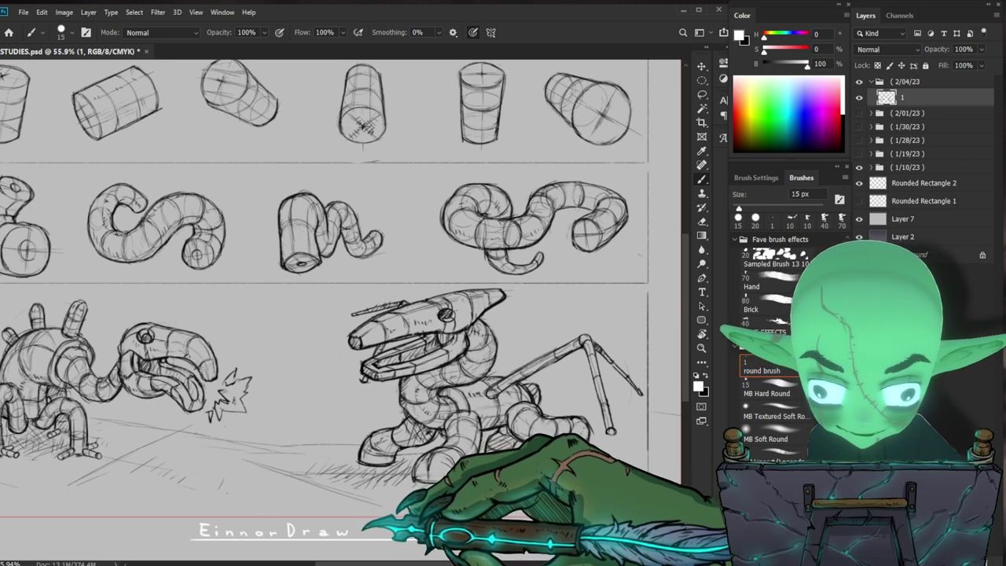
pyautogui.scroll(3, 471, 377)
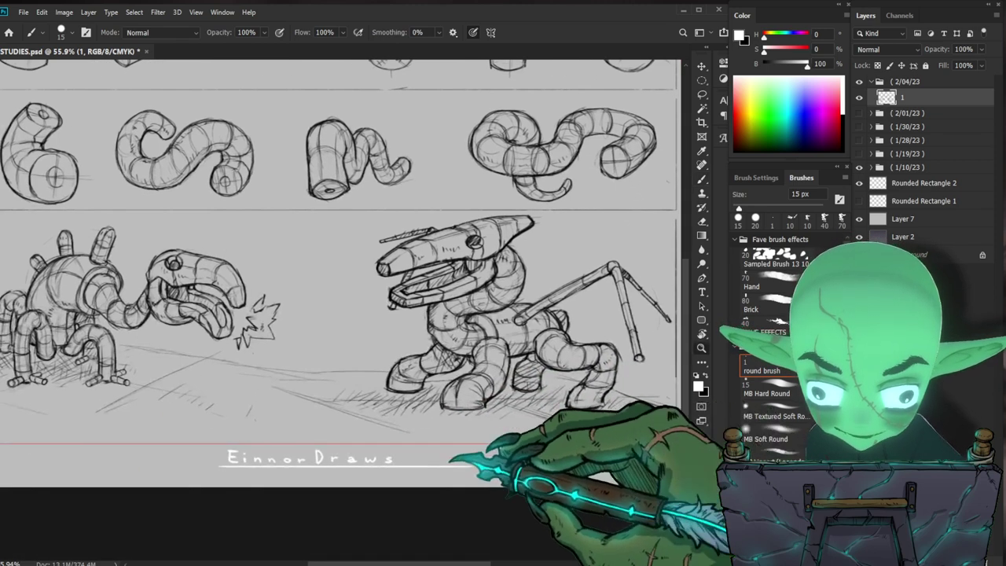
pyautogui.press('e')
pyautogui.press(']')
pyautogui.press(']')
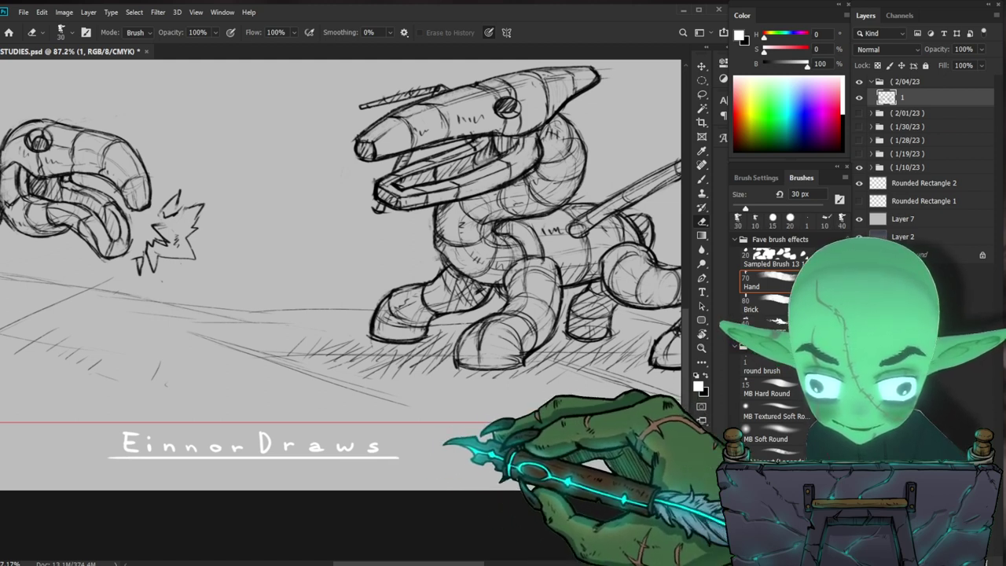
pyautogui.hscroll(-2, 341, 236)
# - Finish lettering 'EinnorDraws' and the date 02.04.23 with a 9 px brush
pyautogui.press('b')
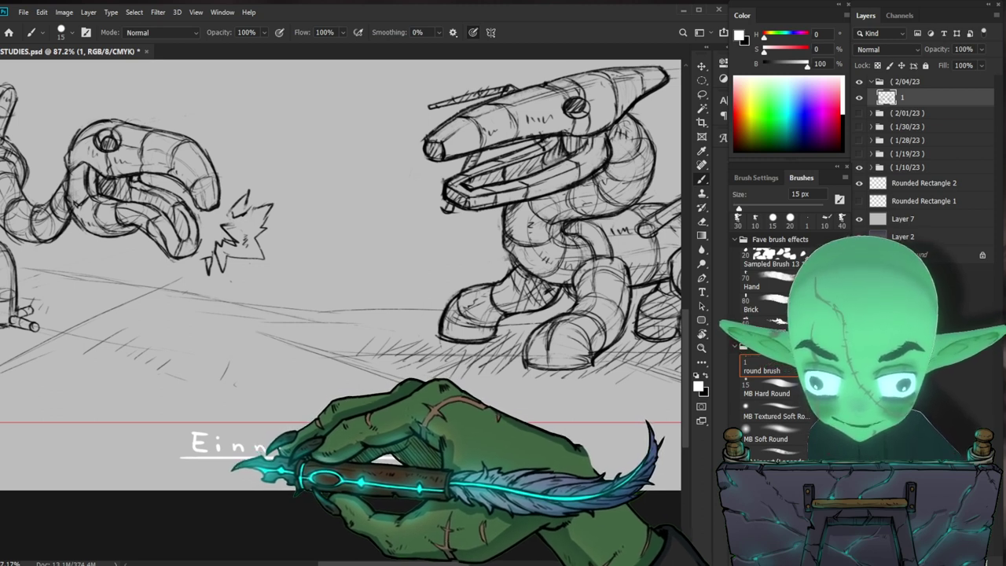
pyautogui.press('[')
pyautogui.press('[')
pyautogui.moveTo(292, 440); pyautogui.dragTo(272, 468)
pyautogui.click(287, 470)
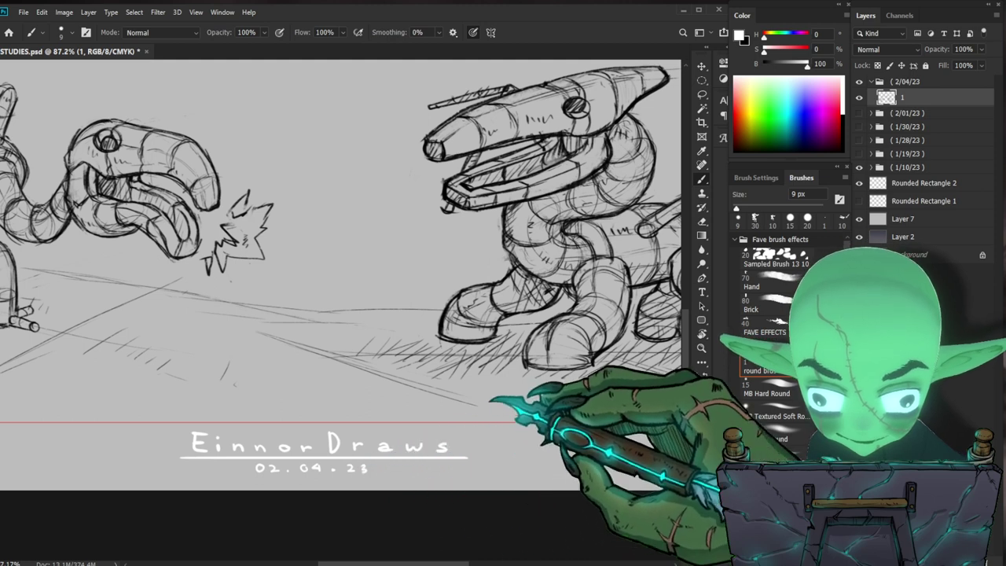
pyautogui.moveTo(377, 468)
pyautogui.mouseDown()
pyautogui.moveTo(314, 471)
pyautogui.moveTo(358, 485)
pyautogui.mouseUp()
pyautogui.press('l')
# - Darken the selected signature with Hue/Saturation Lightness -100 and reframe the page
pyautogui.hotkey('ctrl', 'u')
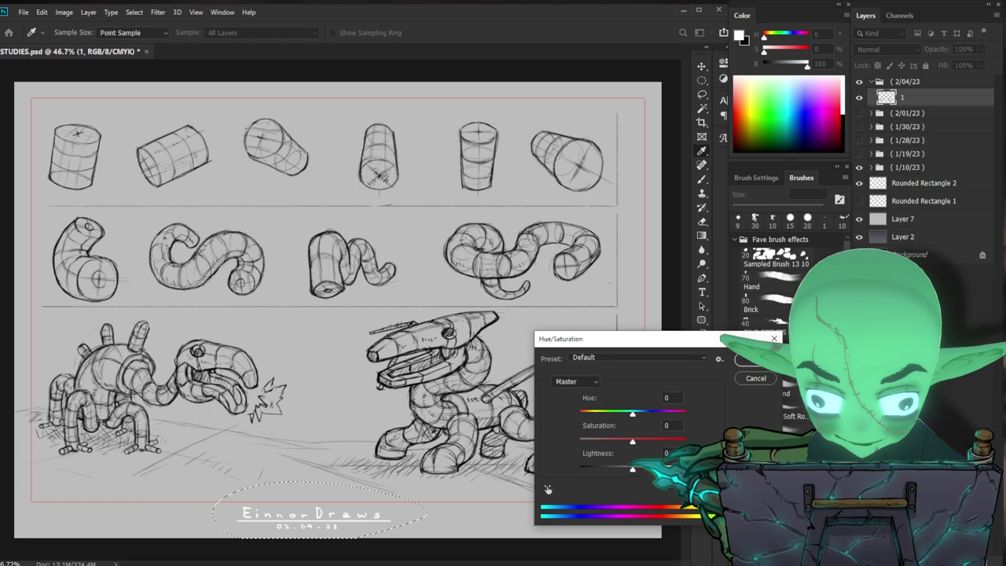
pyautogui.write('-100')
pyautogui.press('Return')
pyautogui.press('z')
pyautogui.moveTo(418, 427); pyautogui.dragTo(378, 488)
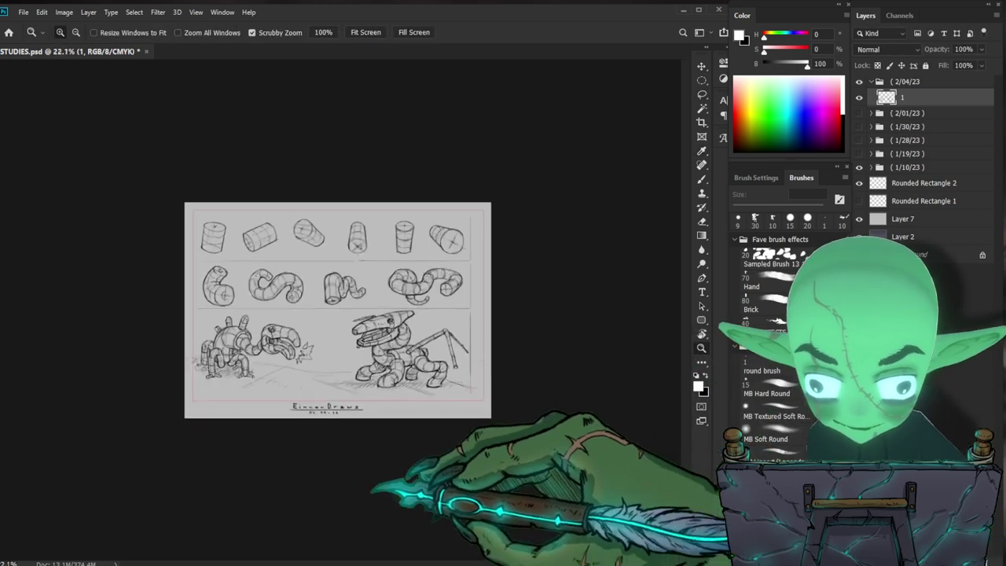
pyautogui.hotkey('ctrl', '+')
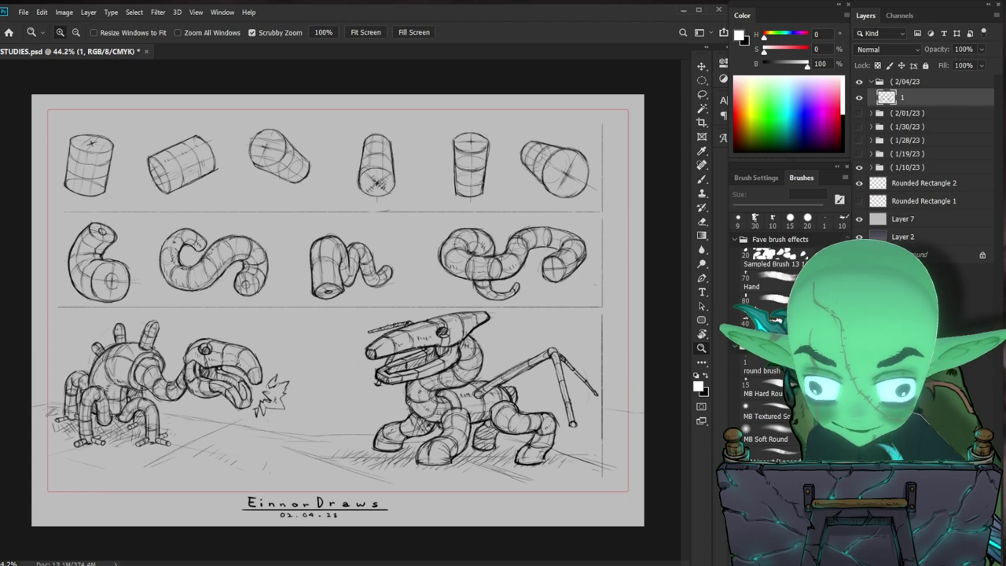
pyautogui.hotkey('ctrl', '+')
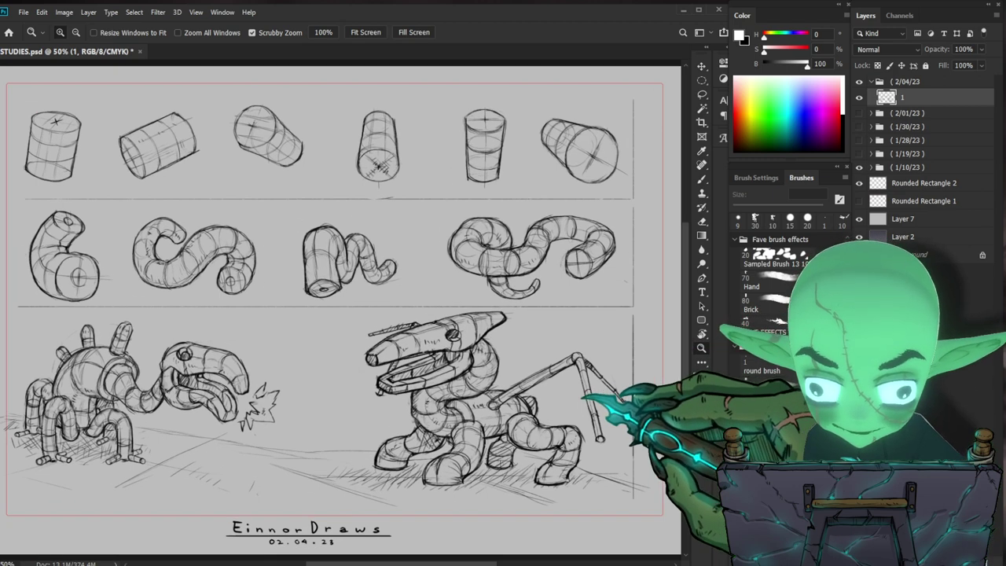
pyautogui.moveTo(441, 314); pyautogui.dragTo(369, 314)
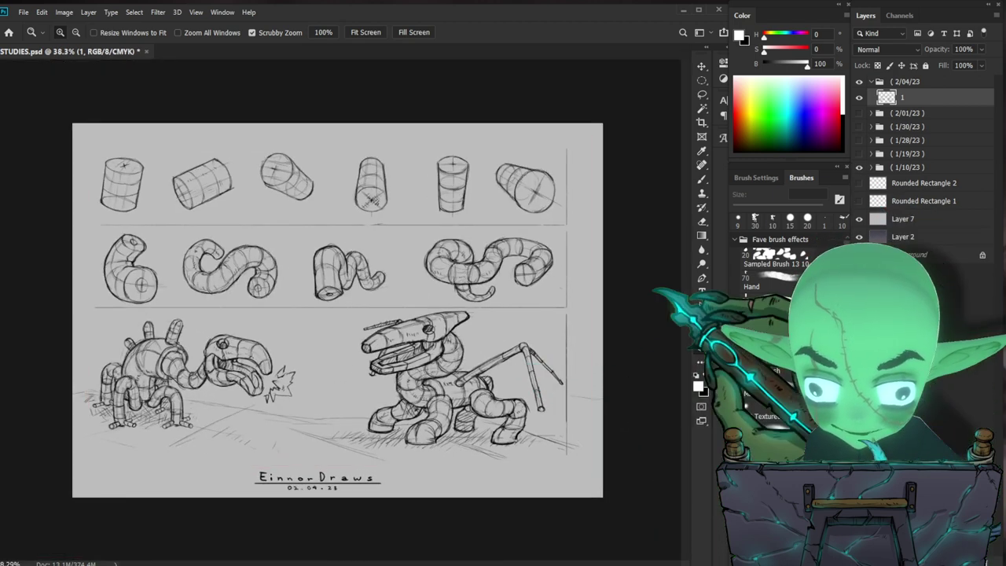
pyautogui.moveTo(338, 302); pyautogui.dragTo(346, 303)
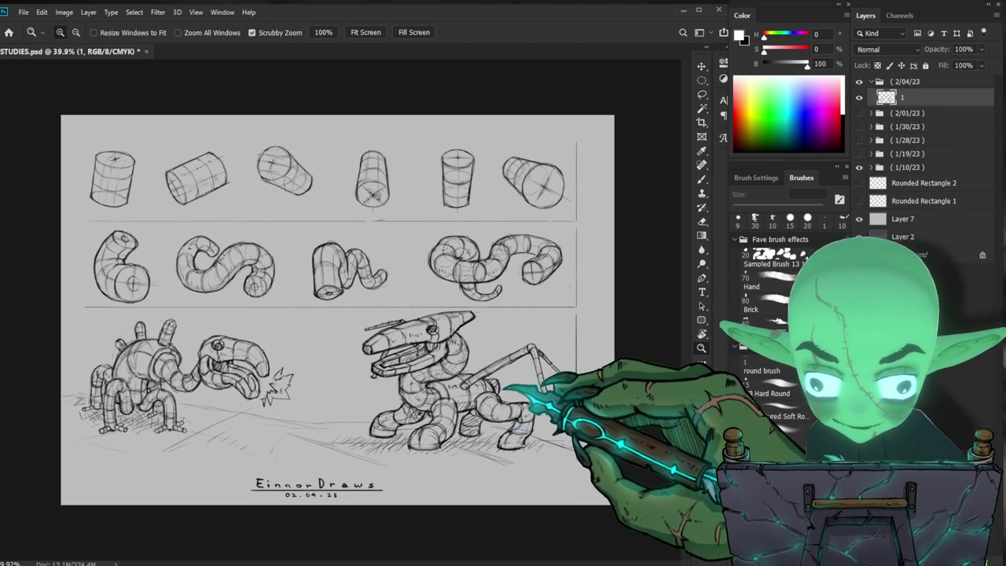
# - Erase stray sketch marks using a 45 px eraser
pyautogui.press('e')
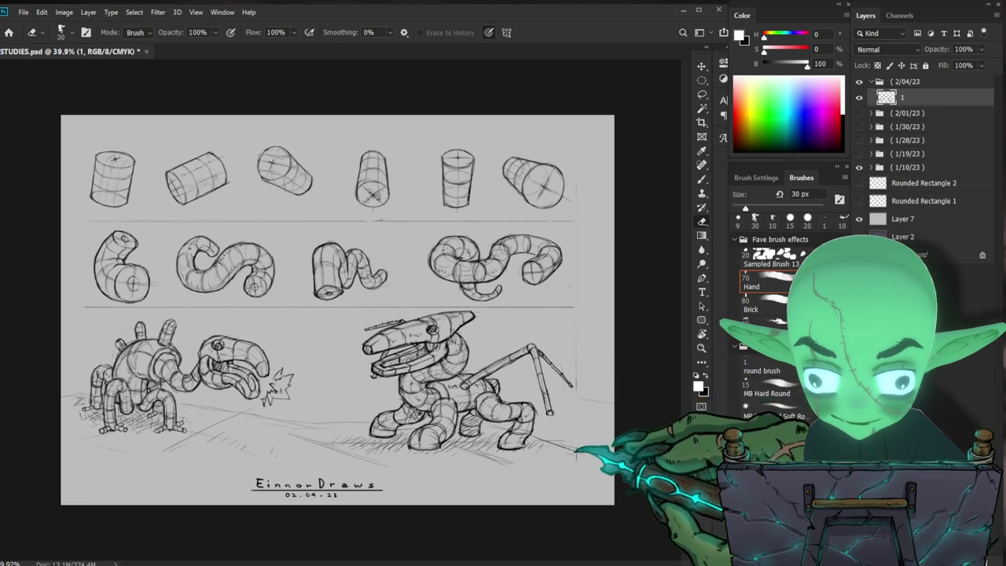
pyautogui.press(']')
pyautogui.press(']')
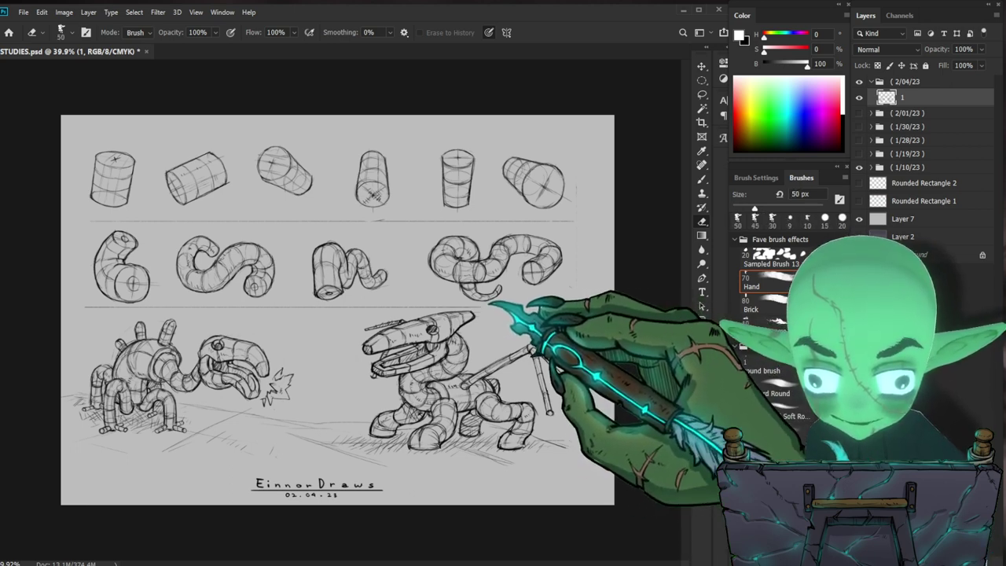
pyautogui.press('[')
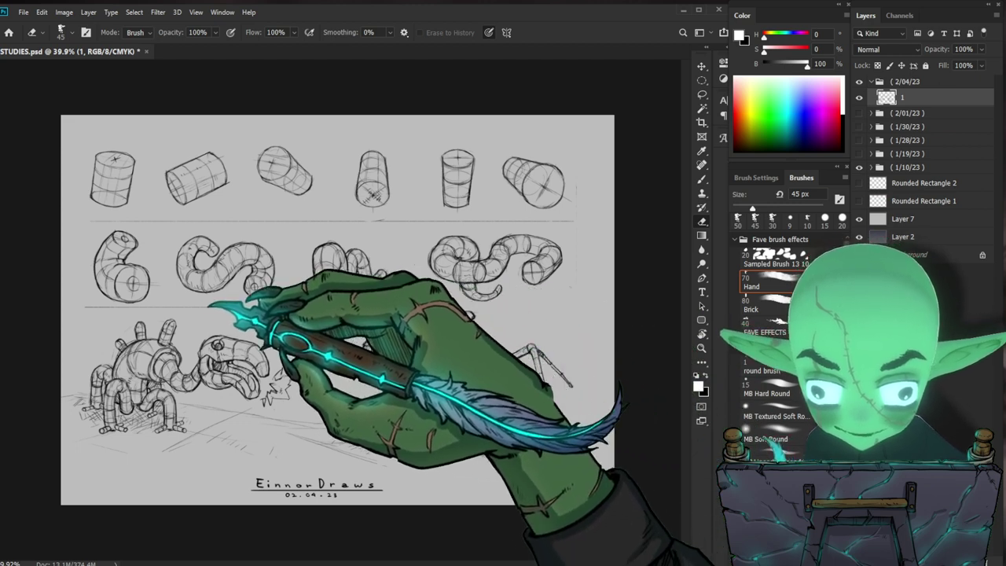
pyautogui.moveTo(214, 307); pyautogui.dragTo(287, 254)
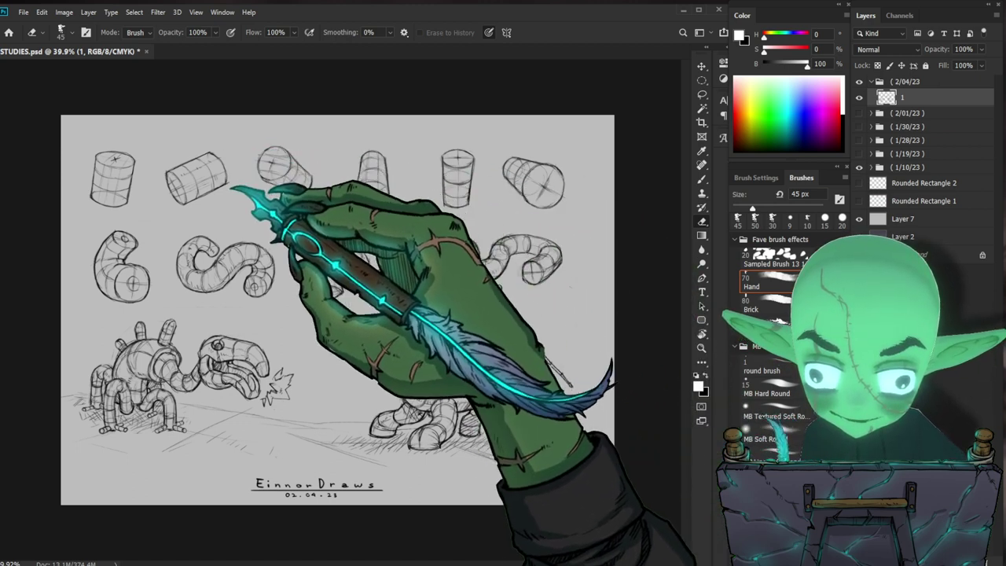
pyautogui.press('b')
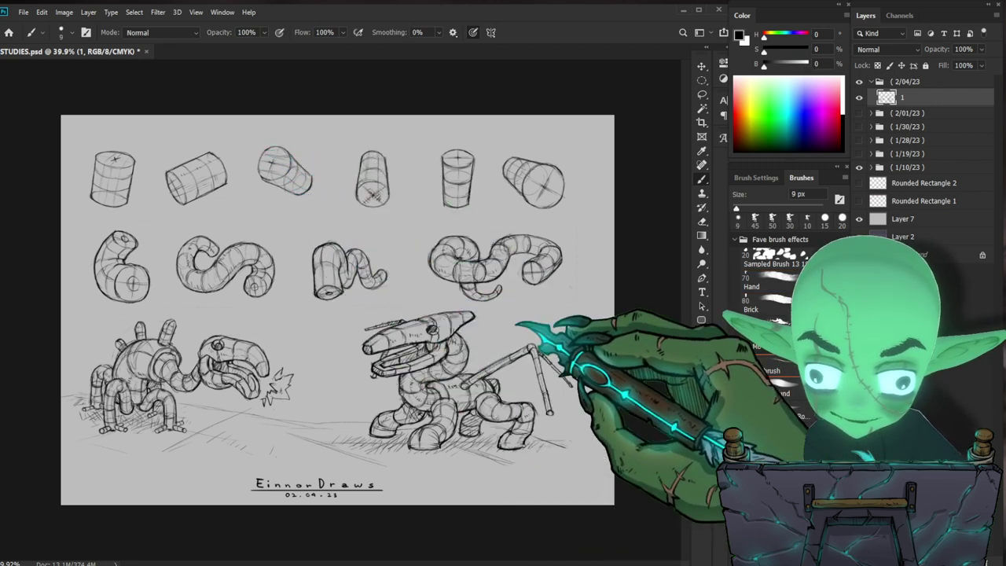
# - Zoom in so the page fills the window, zoom back out and save the document
pyautogui.press('z')
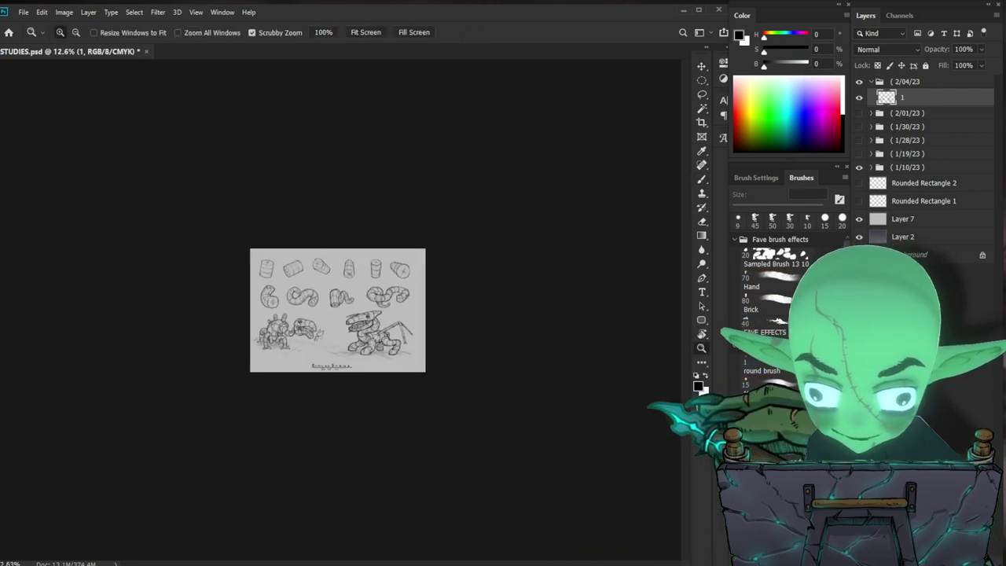
pyautogui.moveTo(340, 309); pyautogui.dragTo(480, 388)
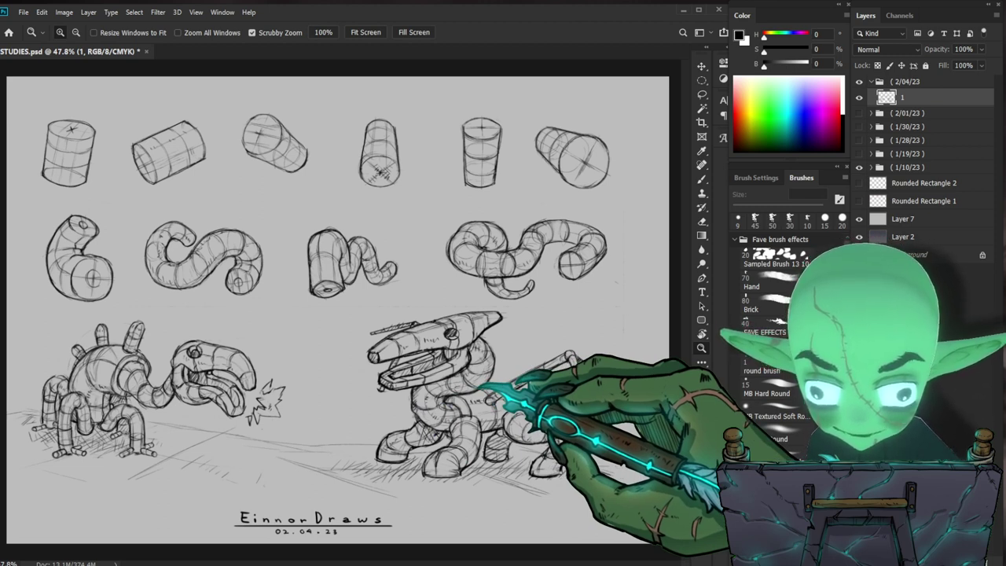
pyautogui.hotkey('ctrl', '-')
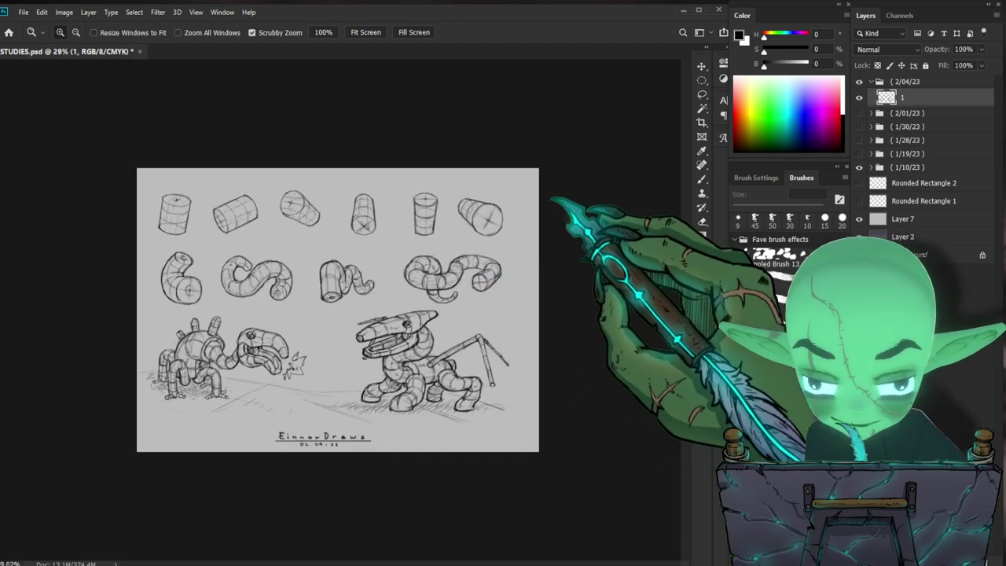
pyautogui.hotkey('ctrl', 's')
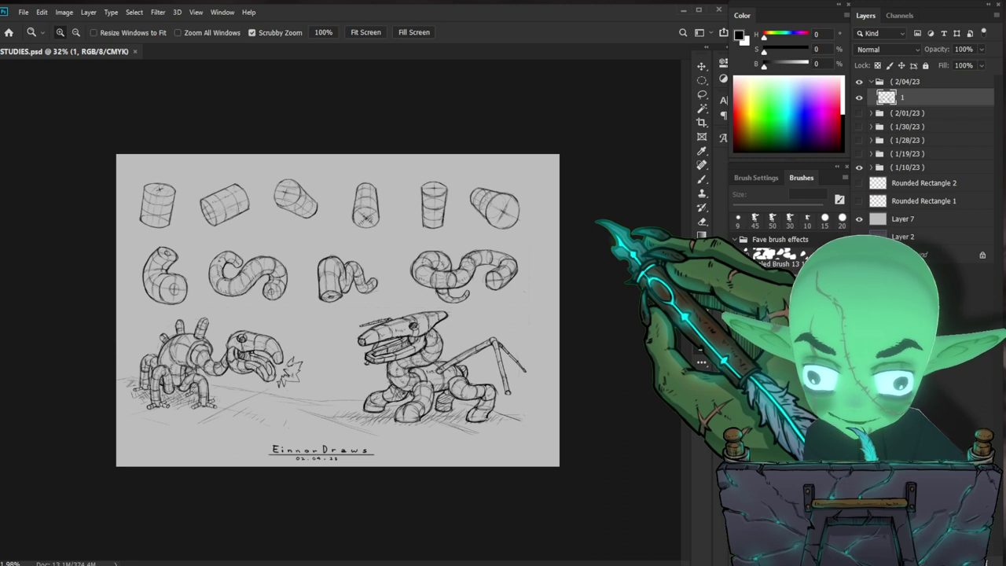
# - Try layer 1 opacities of 50, 10, 70, 54 and 31%, then settle on 100% and zoom in
pyautogui.press('5')
pyautogui.press('1')
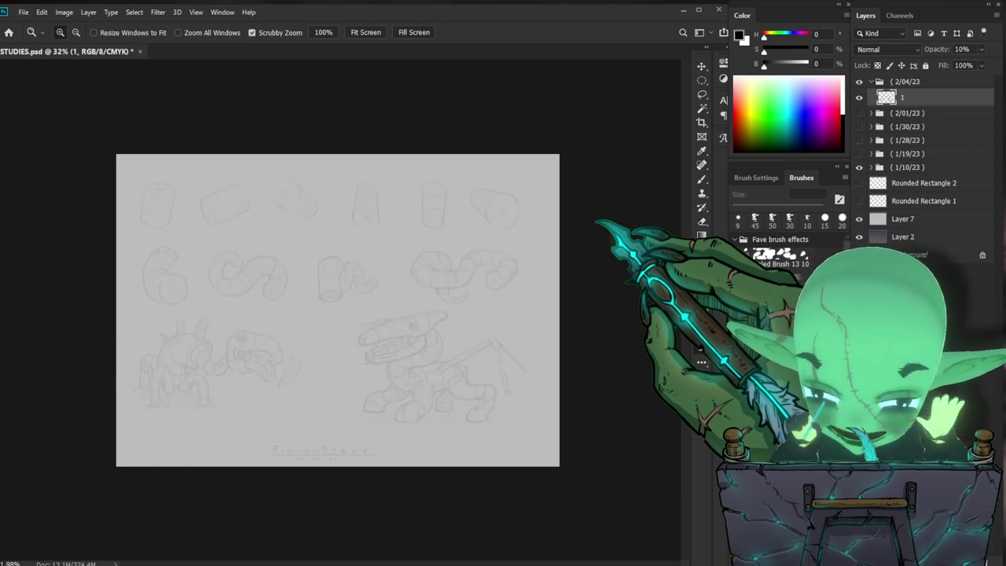
pyautogui.press('7')
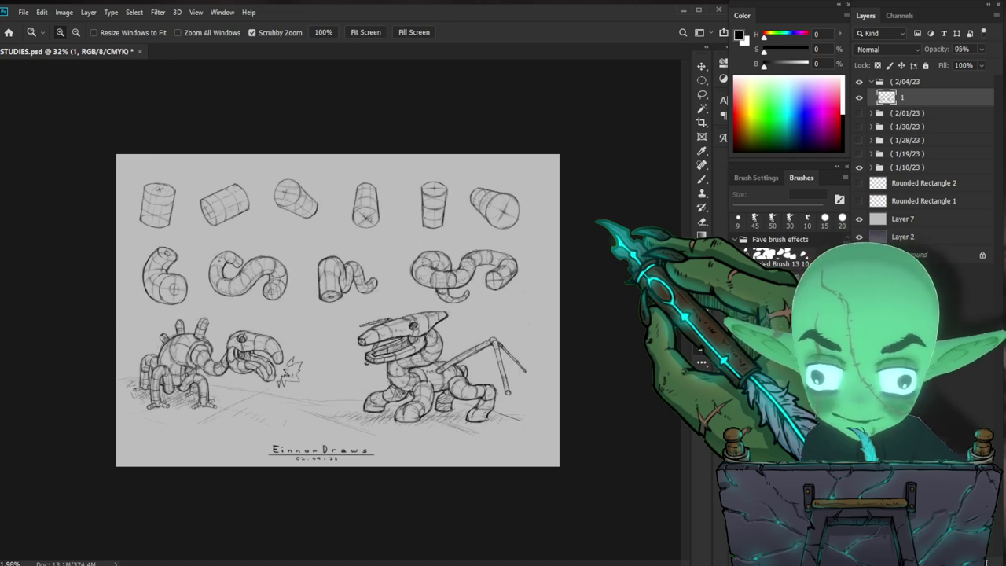
pyautogui.press('5')
pyautogui.press('4')
pyautogui.press('3')
pyautogui.press('1')
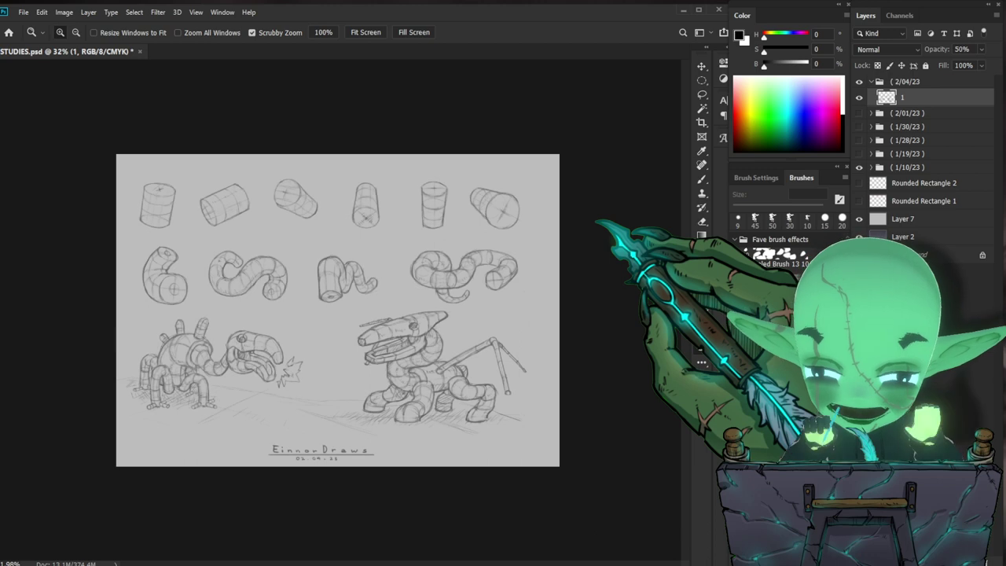
pyautogui.press('0')
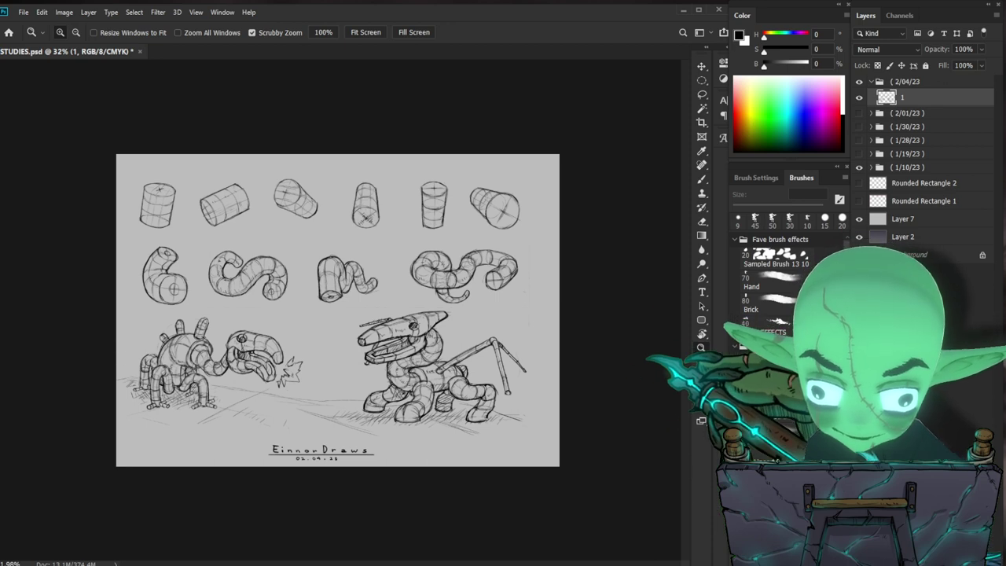
pyautogui.hotkey('ctrl', '+')
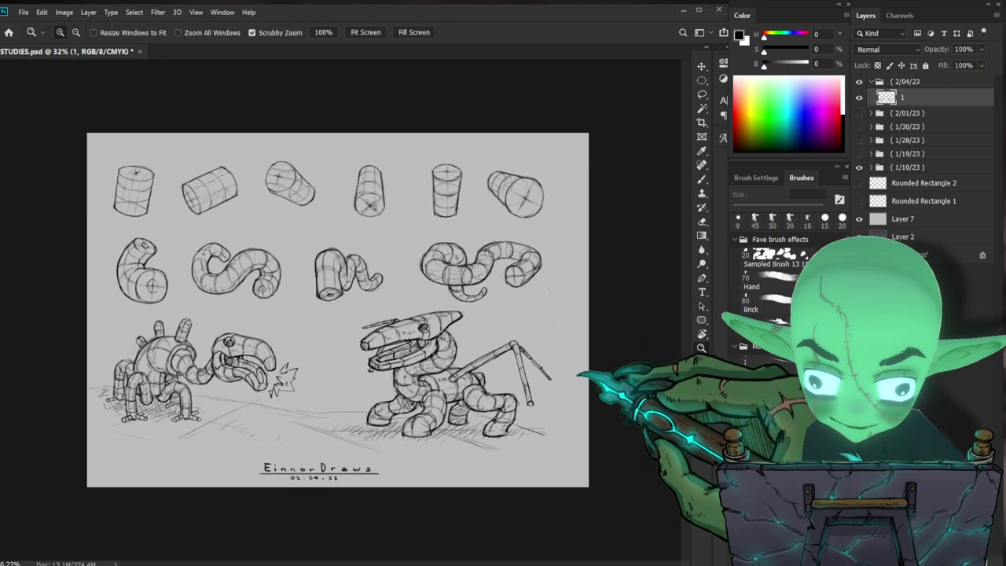
pyautogui.hotkey('ctrl', '+')
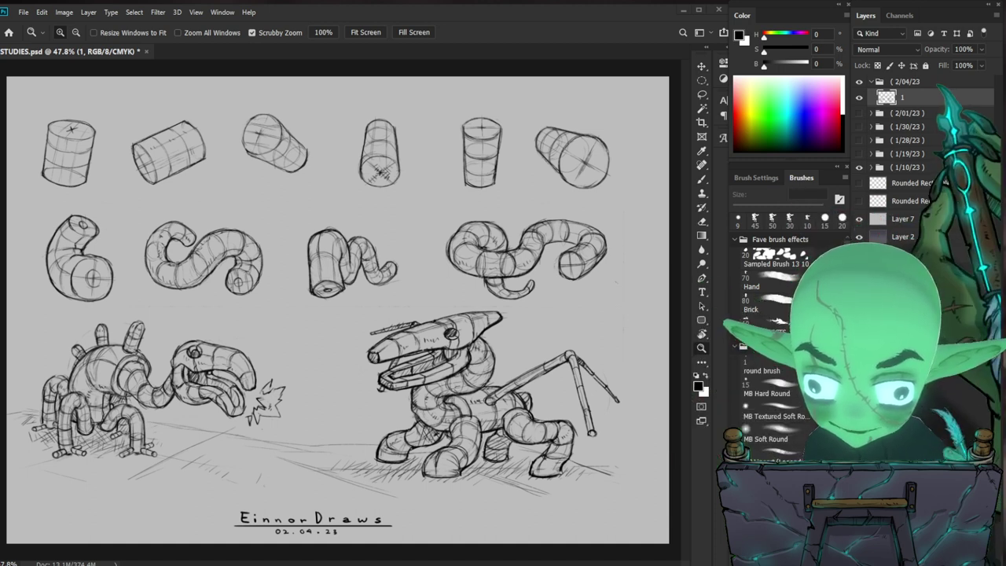
# - Add a new Layer 10 for shading and sample a mid grey for the Brush
pyautogui.click(905, 112)
pyautogui.hotkey('ctrl', 'shift', 'n')
pyautogui.press('Return')
pyautogui.press('b')
pyautogui.press('b')
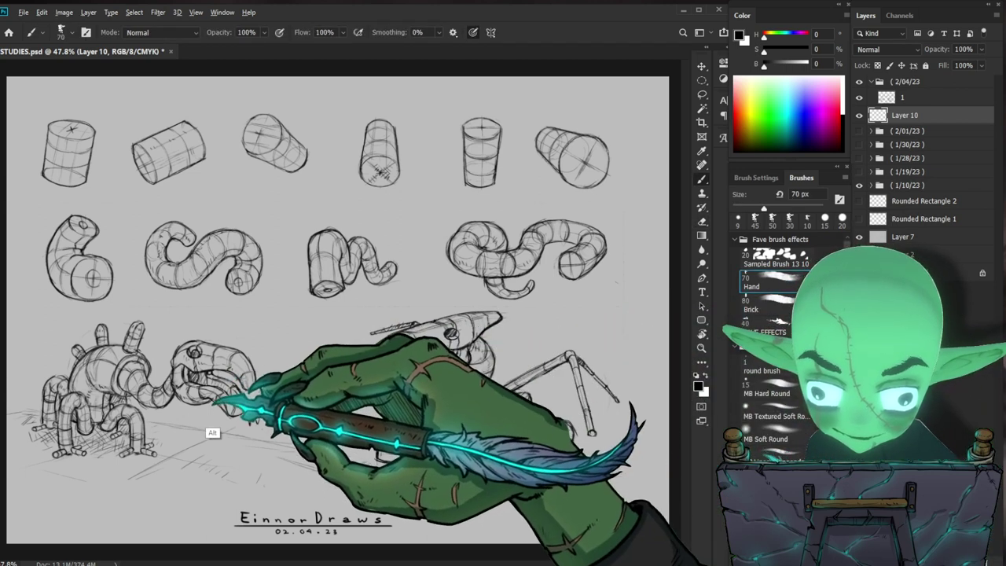
pyautogui.keyDown('alt'); pyautogui.click(497, 397); pyautogui.keyUp('alt')
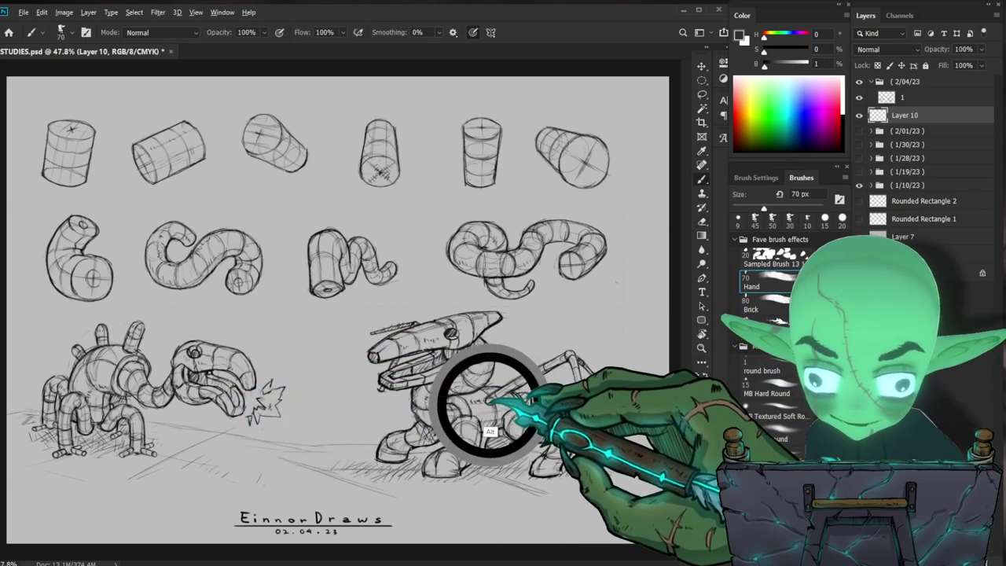
# - Paint grey shading on the cylinders, tubes and right robot, erasing touch-ups down to a 30 px eraser
pyautogui.press('[')
pyautogui.press('[')
pyautogui.press('[')
pyautogui.press('[')
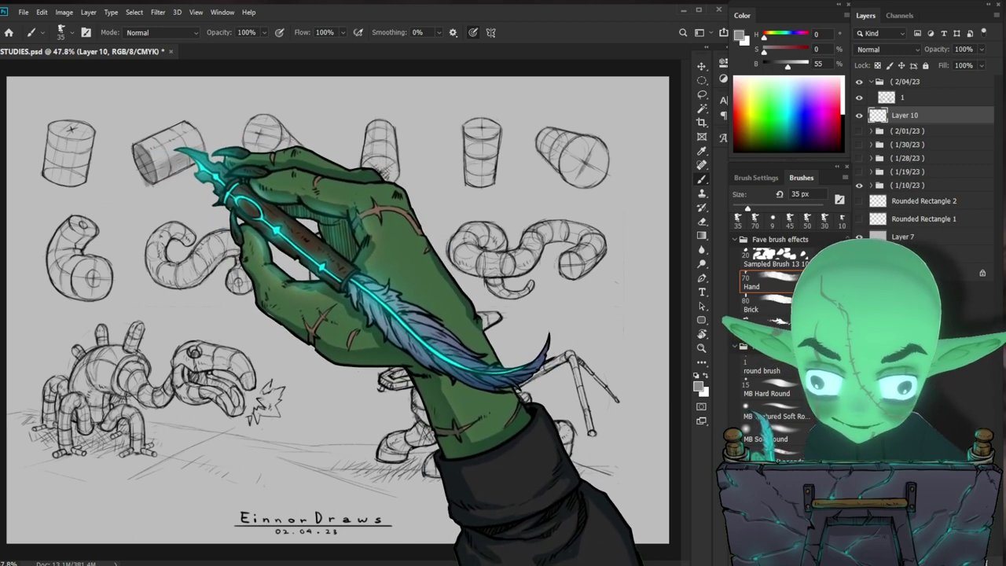
pyautogui.press('e')
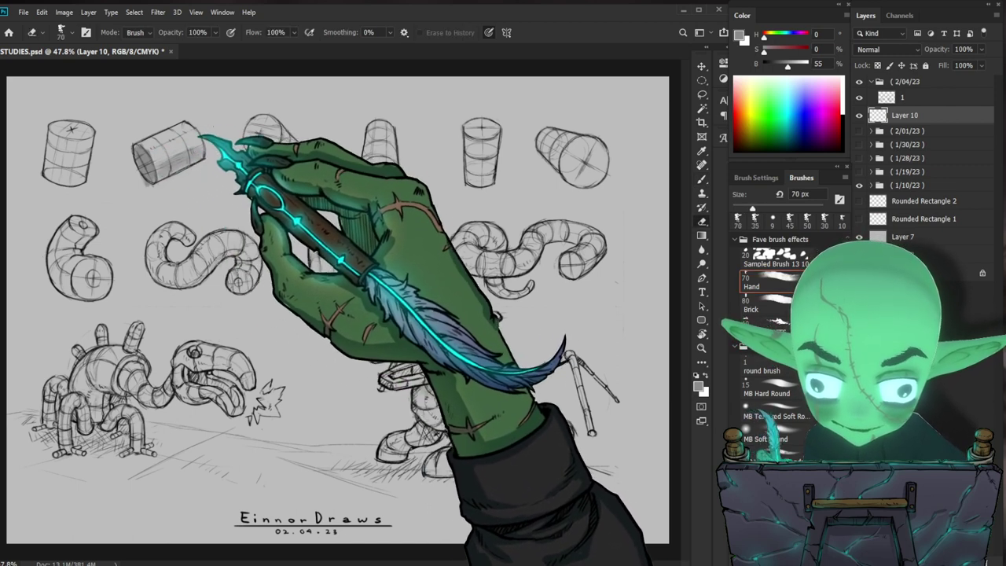
pyautogui.press('b')
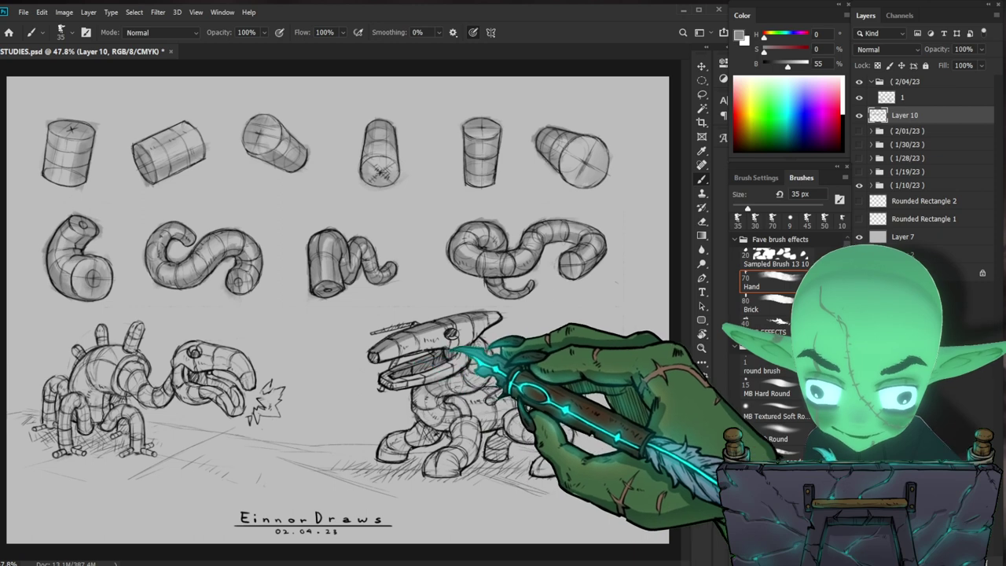
pyautogui.press('[')
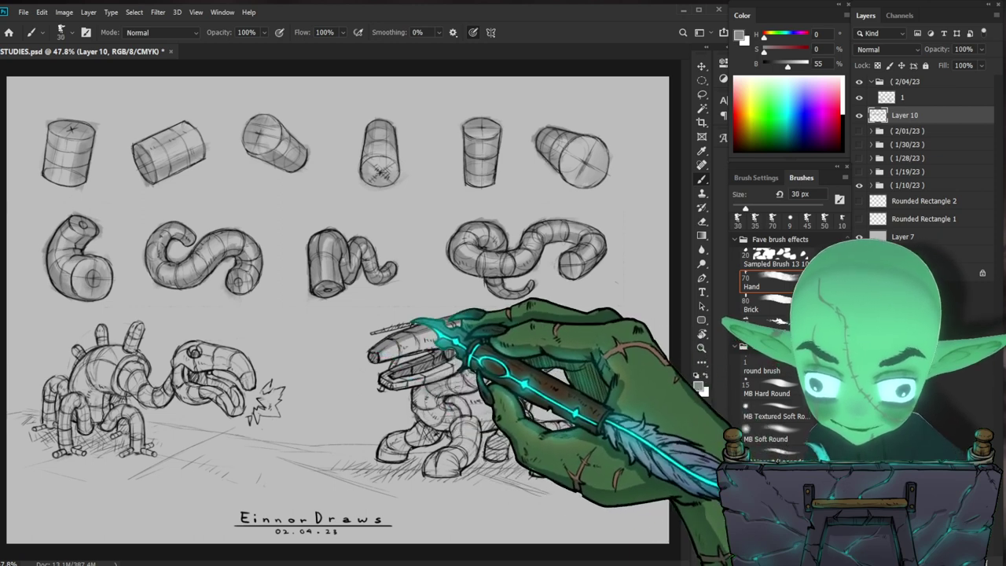
pyautogui.press('[')
pyautogui.press('[')
pyautogui.press('[')
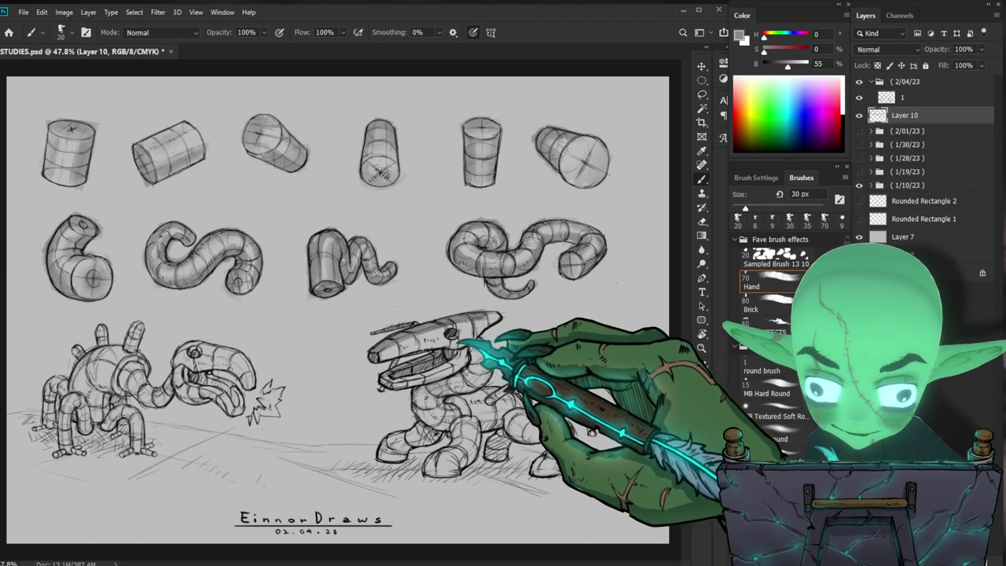
pyautogui.press('[')
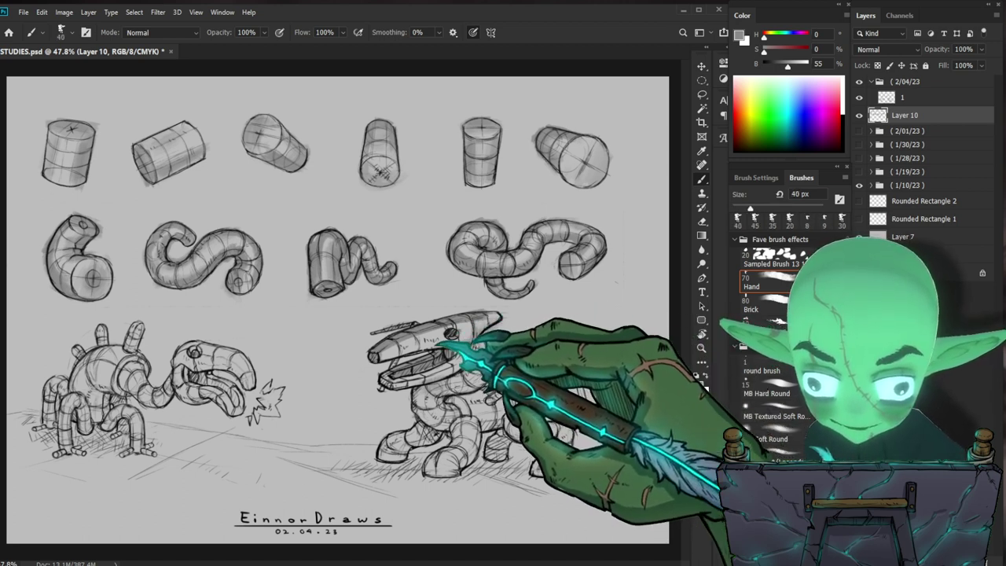
pyautogui.press('[')
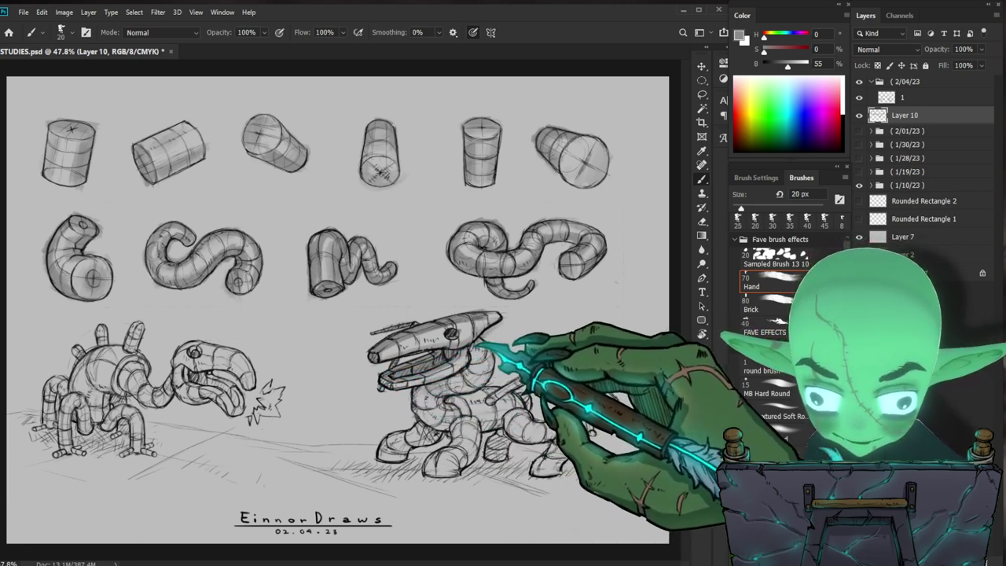
pyautogui.press(']')
pyautogui.press(']')
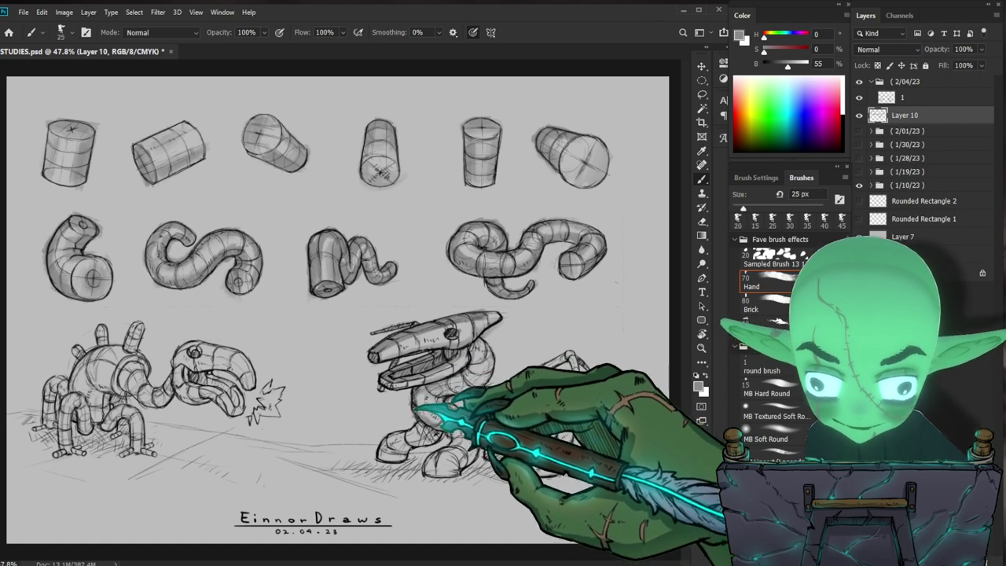
pyautogui.press(']')
pyautogui.press(']')
pyautogui.press('[')
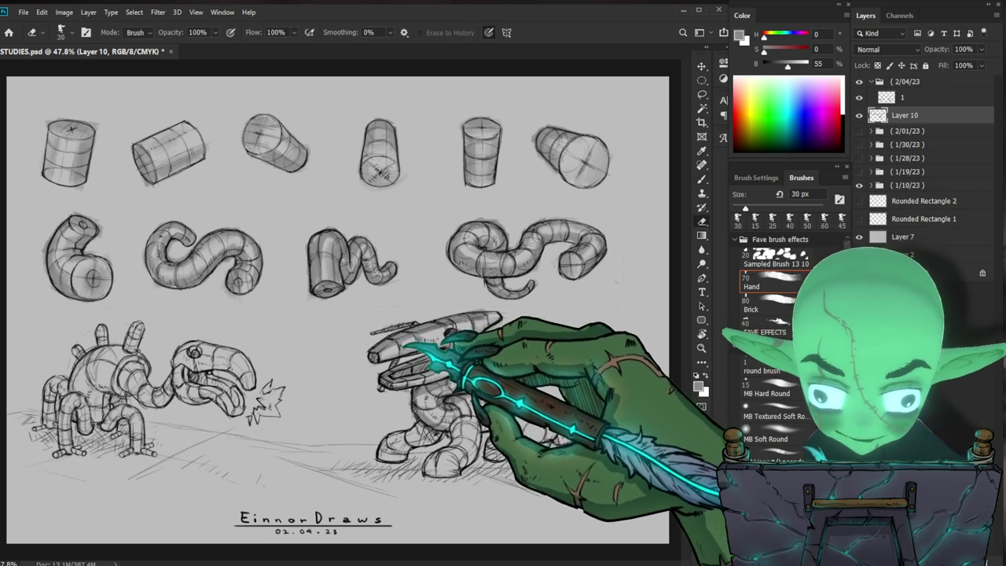
# - Shade the right robot's rear leg in grey, alternating brush and eraser
pyautogui.press('z')
pyautogui.moveTo(338, 310); pyautogui.dragTo(260, 311)
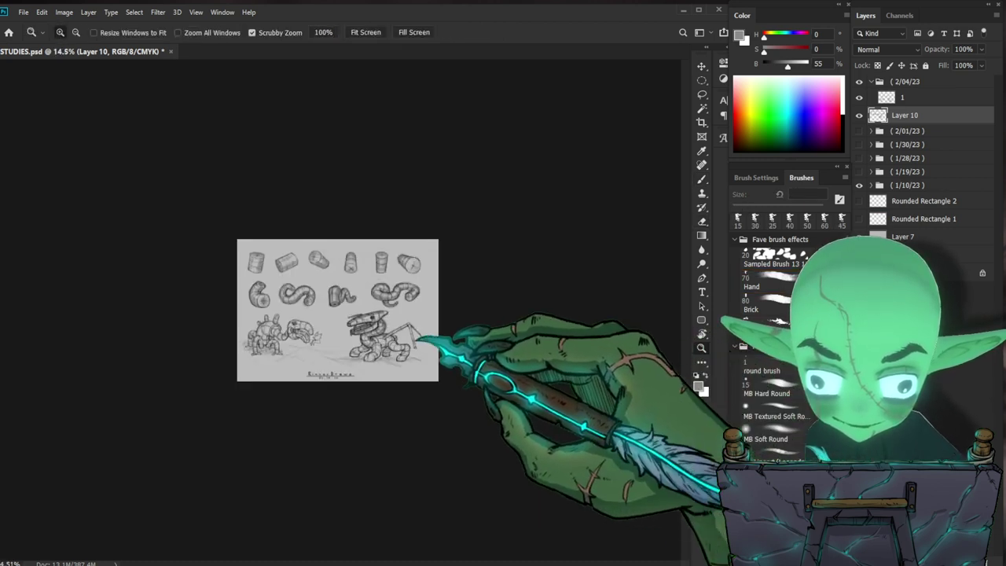
pyautogui.moveTo(338, 311); pyautogui.dragTo(377, 311)
pyautogui.press('b')
pyautogui.press(']')
pyautogui.press(']')
pyautogui.press(']')
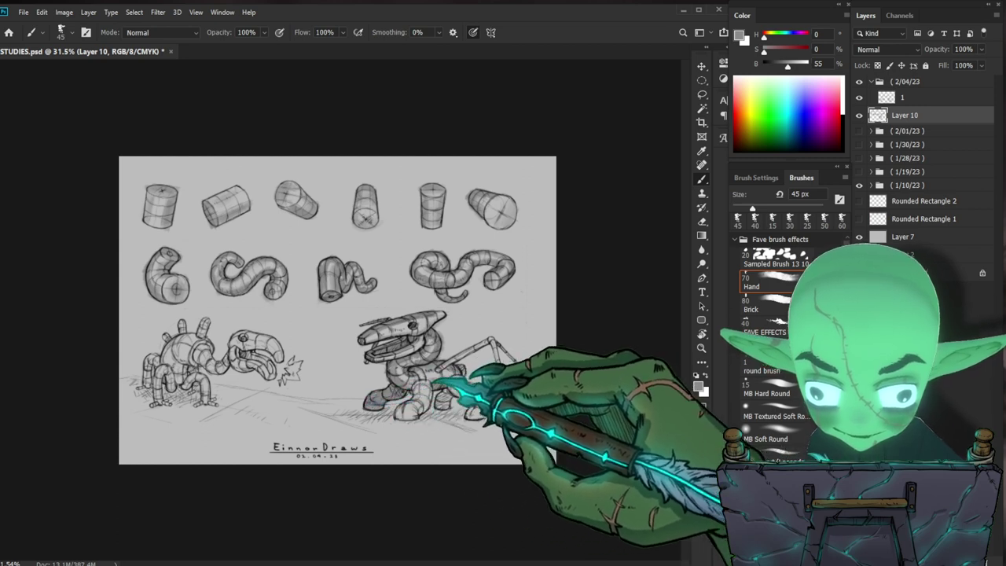
pyautogui.press('e')
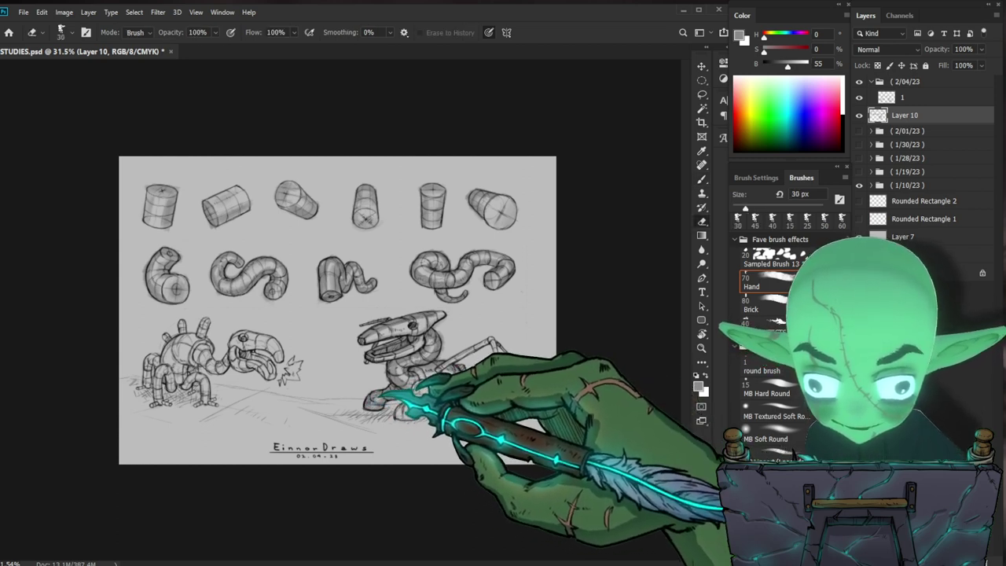
pyautogui.press('b')
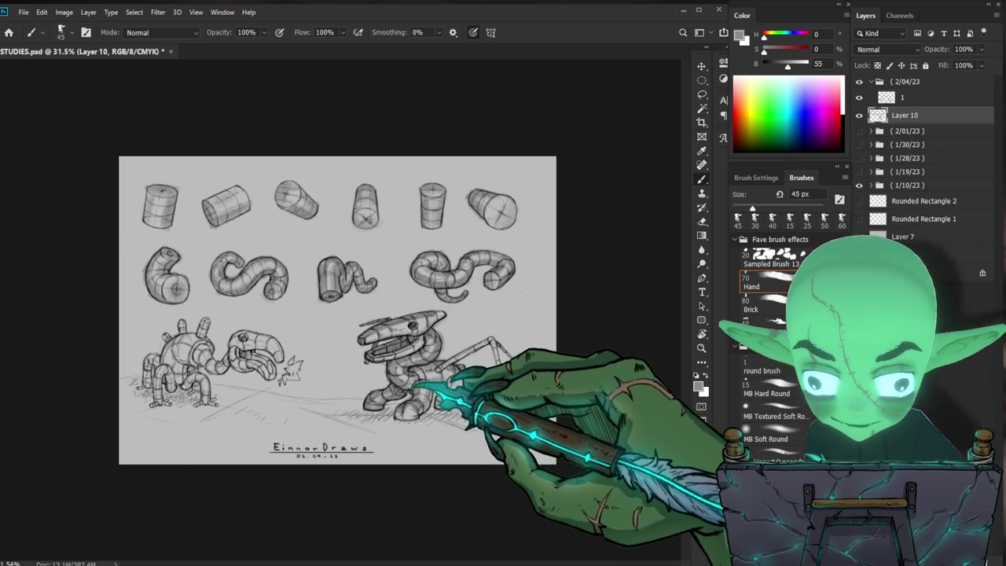
pyautogui.press('e')
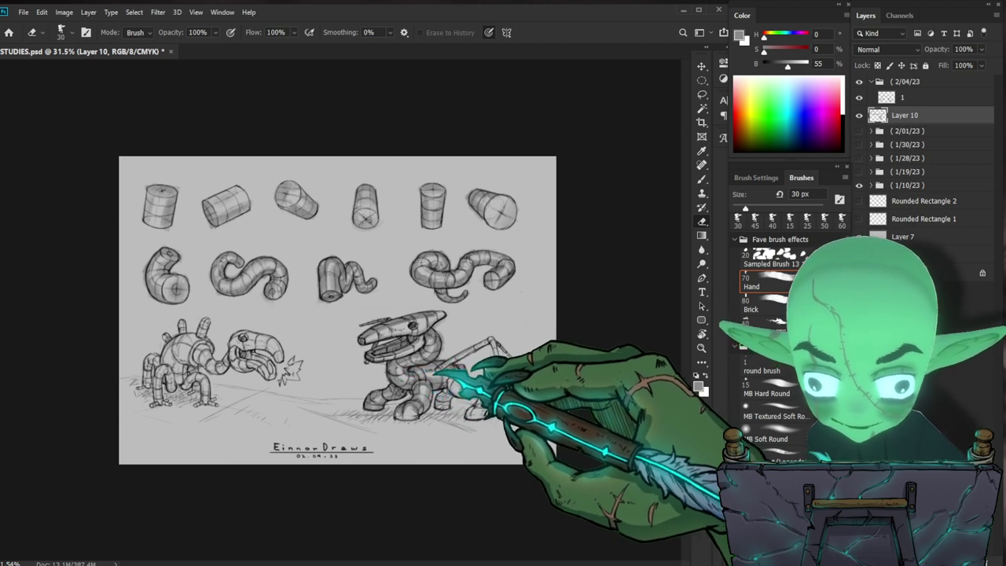
pyautogui.press('b')
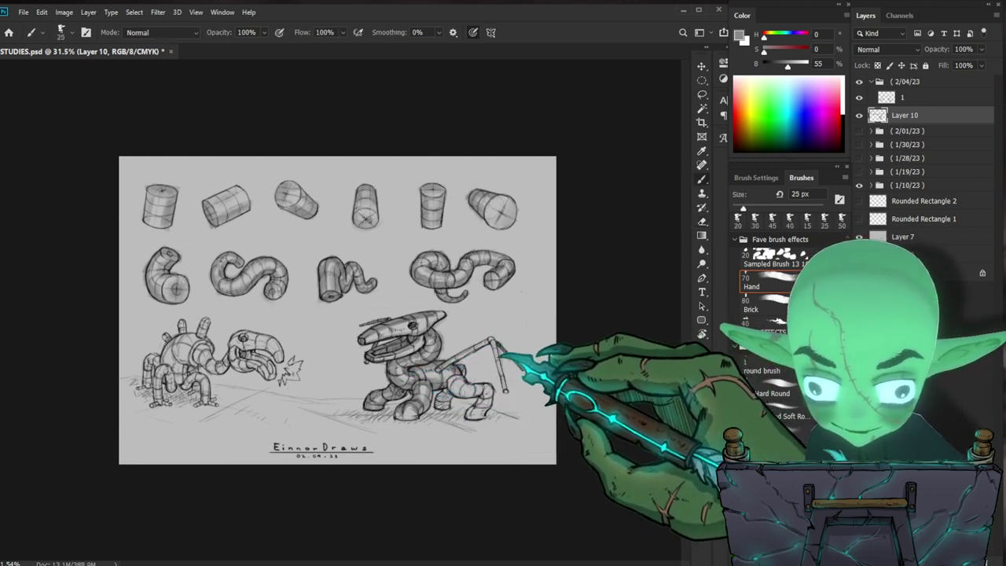
pyautogui.moveTo(494, 340); pyautogui.dragTo(521, 369)
pyautogui.moveTo(492, 339); pyautogui.dragTo(466, 353)
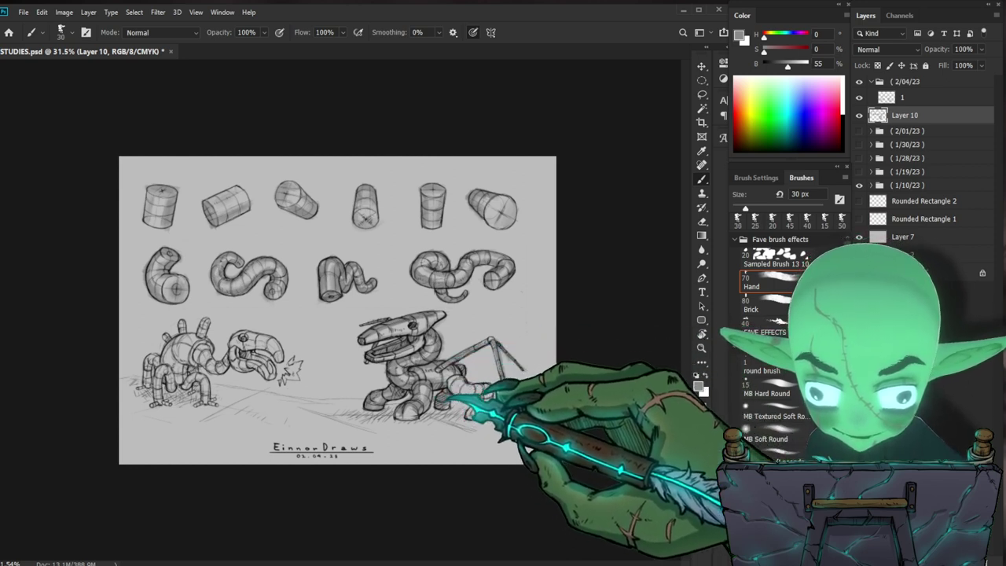
# - Draw the right robot's jointed leg rods reaching right, then zoom out to the whole sheet
pyautogui.press('z')
pyautogui.hotkey('ctrl', '-')
pyautogui.moveTo(417, 312); pyautogui.dragTo(464, 318)
pyautogui.press('b')
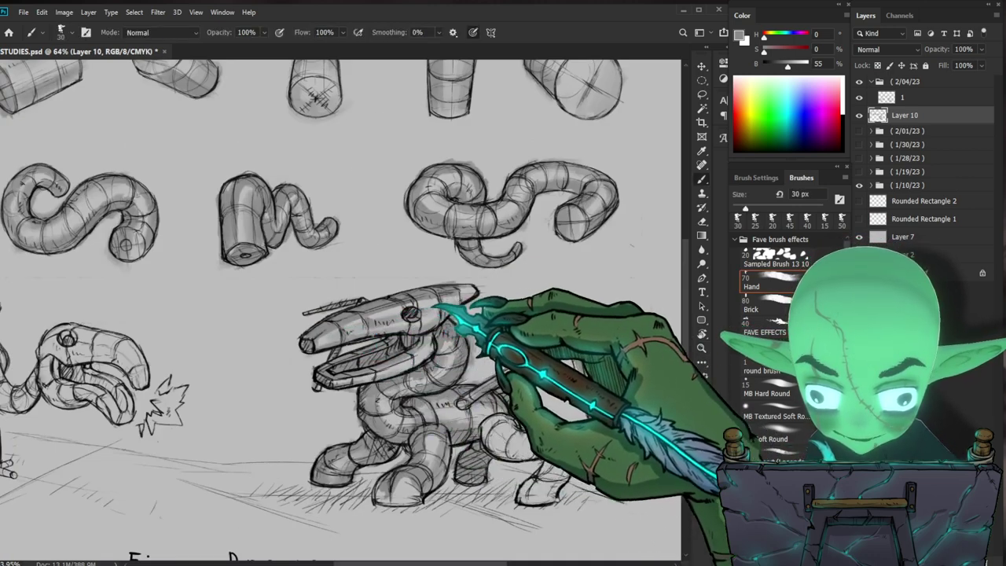
pyautogui.moveTo(464, 399); pyautogui.dragTo(542, 358)
pyautogui.moveTo(550, 314); pyautogui.dragTo(423, 295)
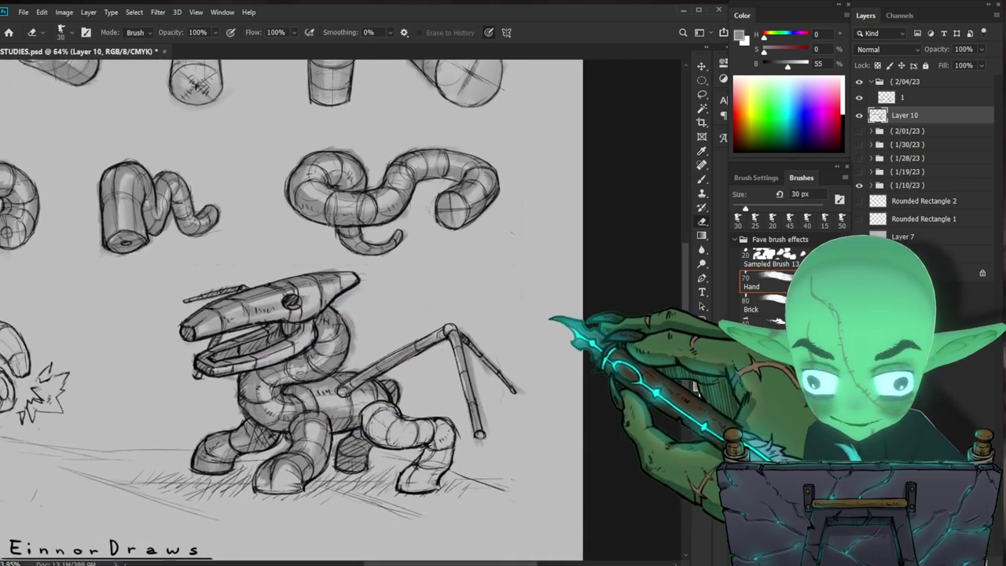
pyautogui.press('e')
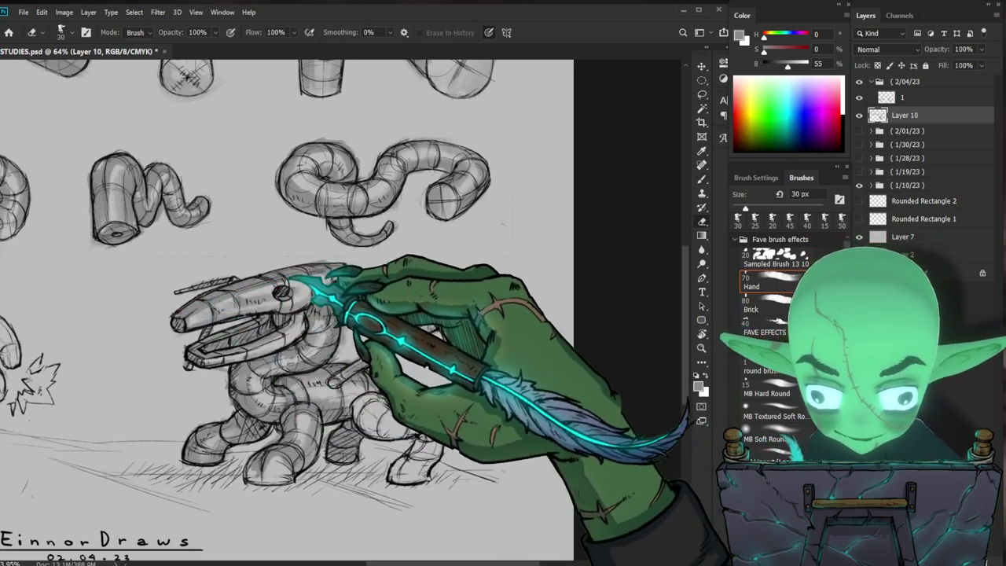
pyautogui.press('z')
pyautogui.moveTo(208, 303); pyautogui.dragTo(570, 480)
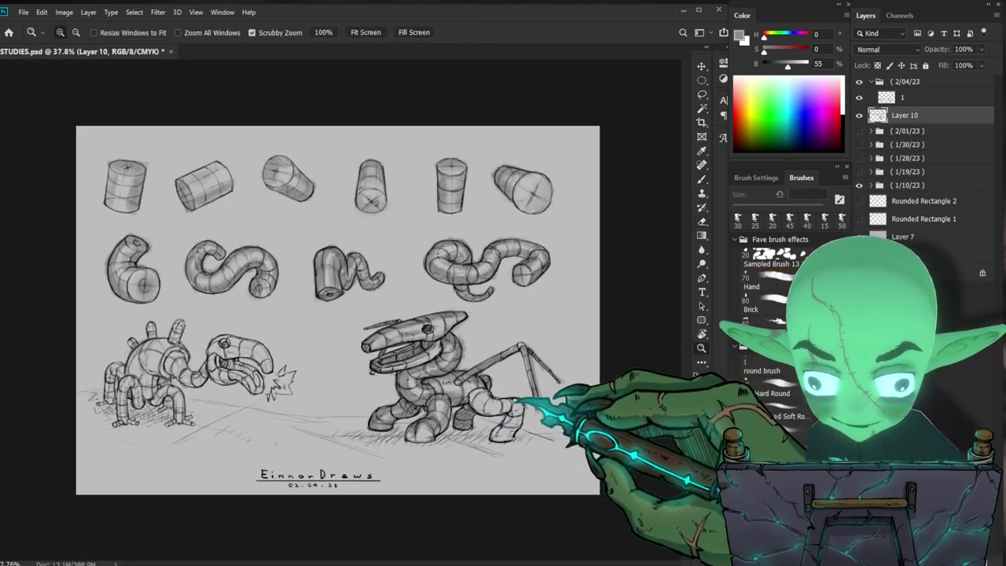
# - Shade the right robot's legs and feet with a 40–50 px brush, erasing touch-ups
pyautogui.press('b')
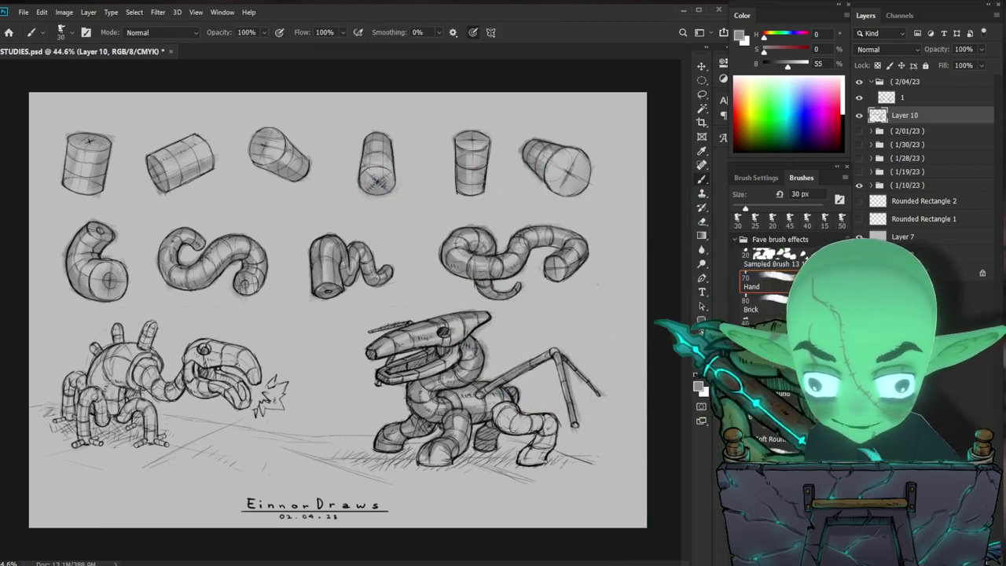
pyautogui.press(']')
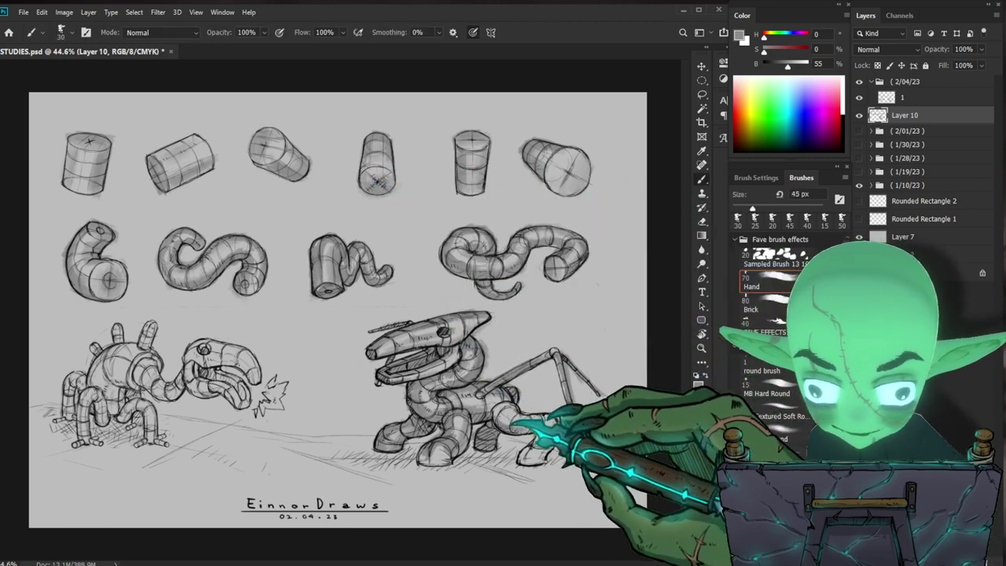
pyautogui.press(']')
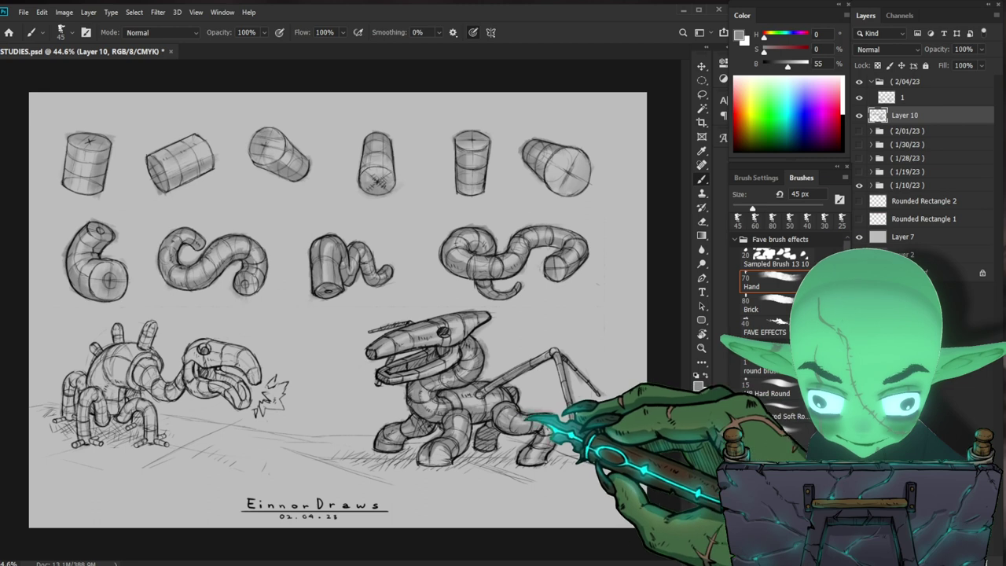
pyautogui.press('e')
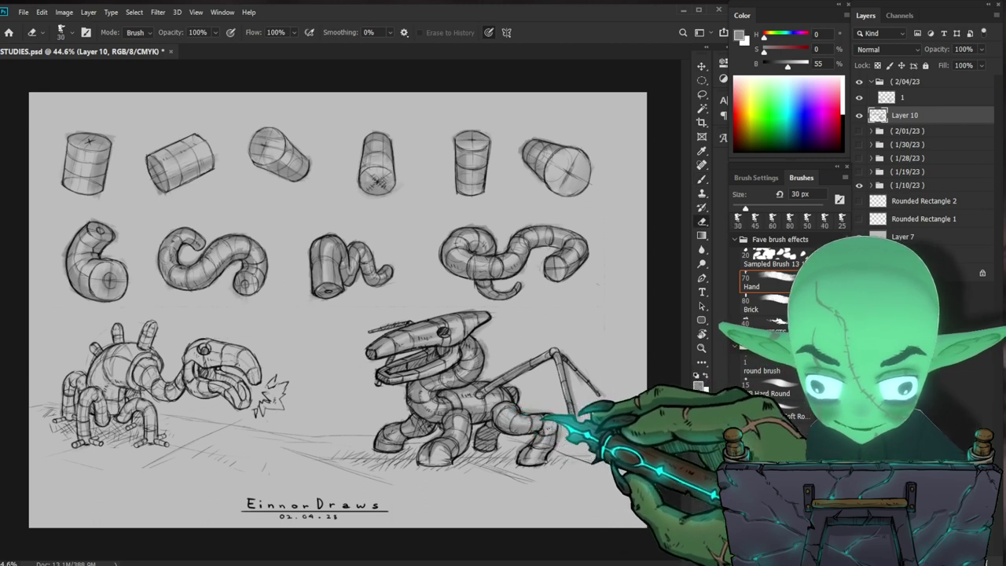
pyautogui.press('b')
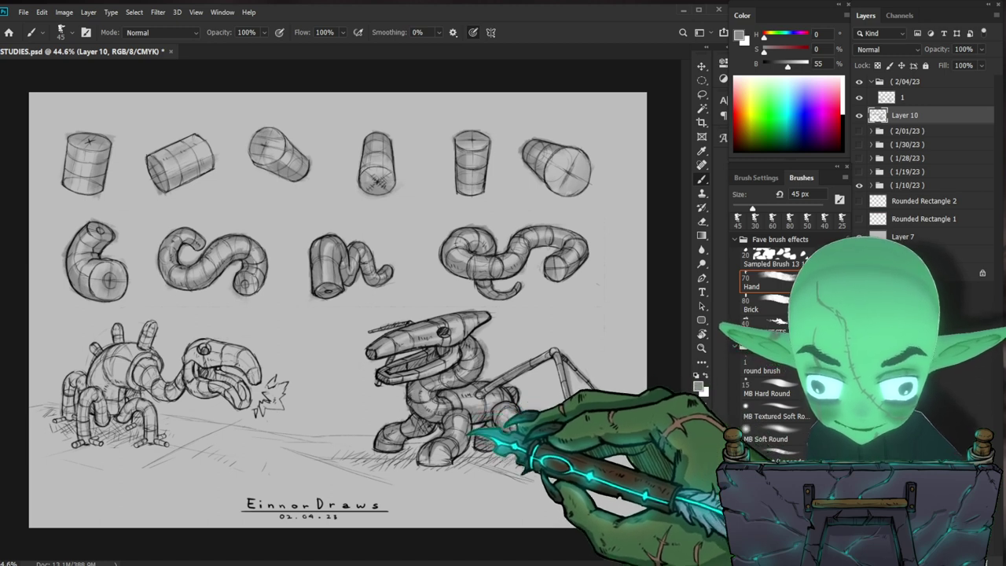
pyautogui.press('e')
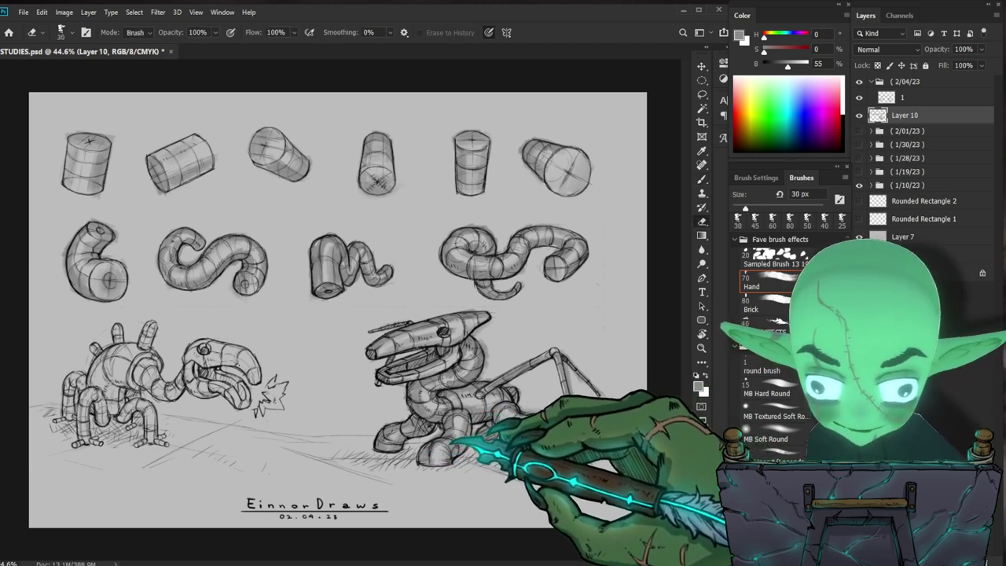
pyautogui.press('z')
pyautogui.moveTo(338, 310); pyautogui.dragTo(409, 310)
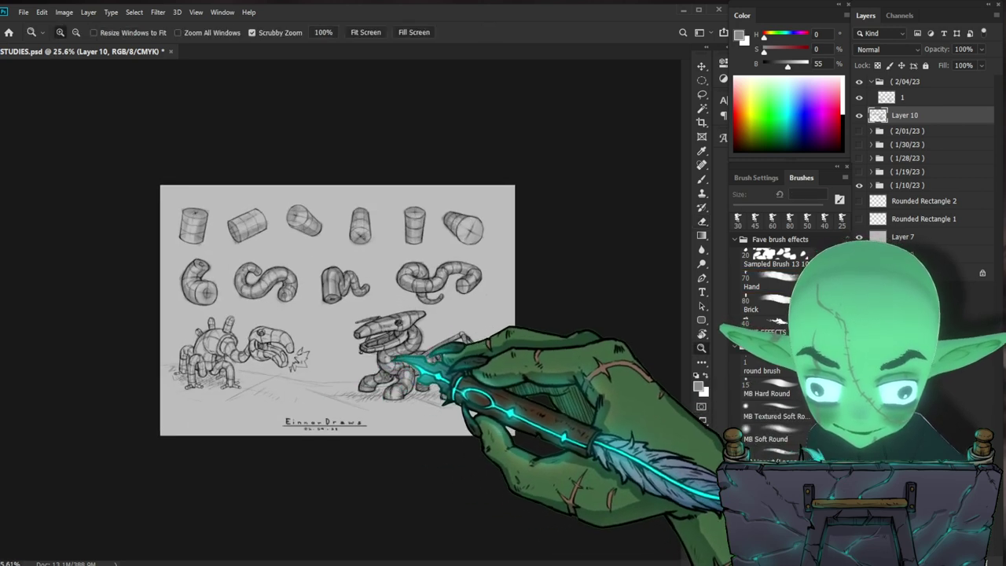
# - Shade the left robot's trunk and head, varying the brush from 15 to 90 px
pyautogui.press('b')
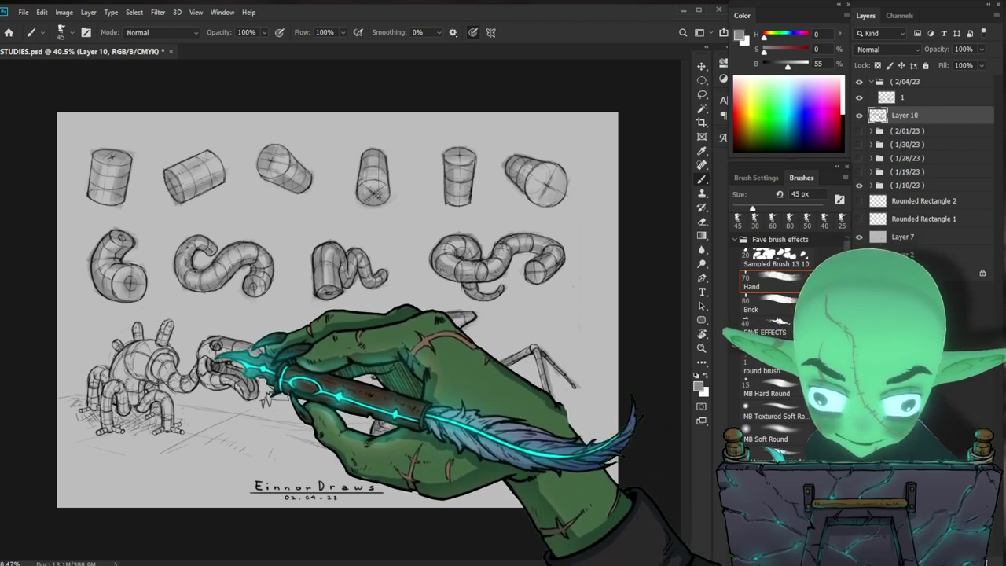
pyautogui.press('[')
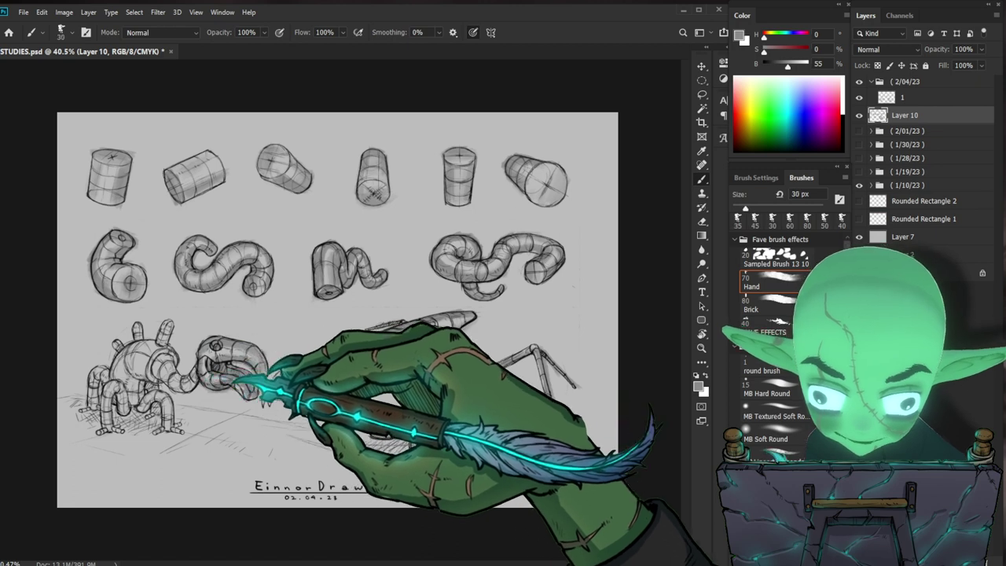
pyautogui.press(']')
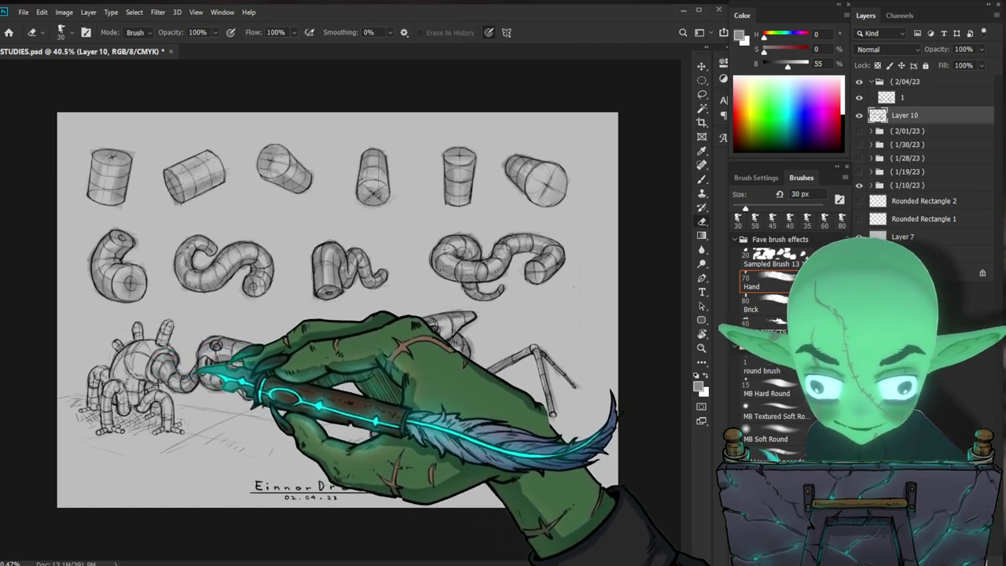
pyautogui.scroll(-3, 499, 360)
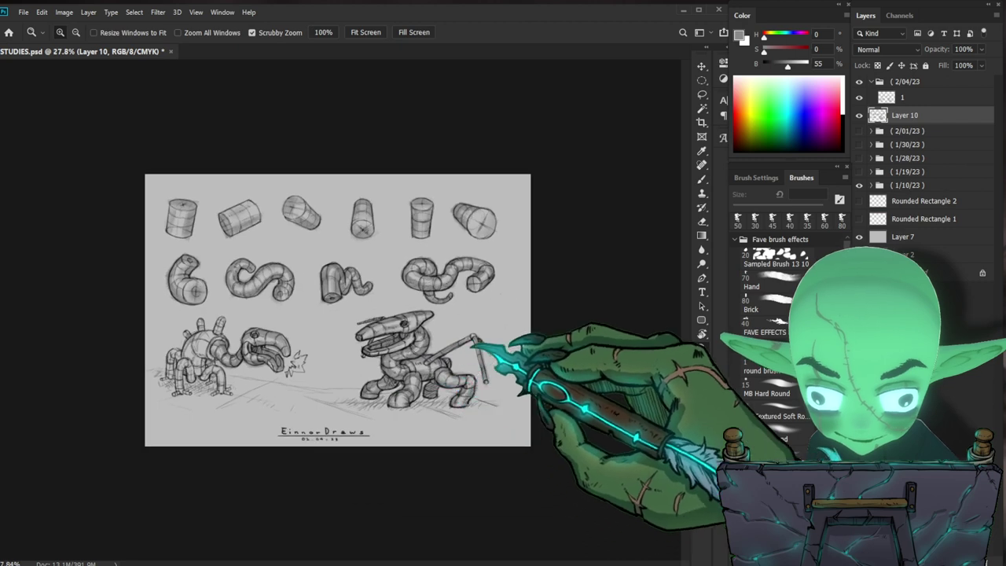
pyautogui.scroll(1, 236, 342)
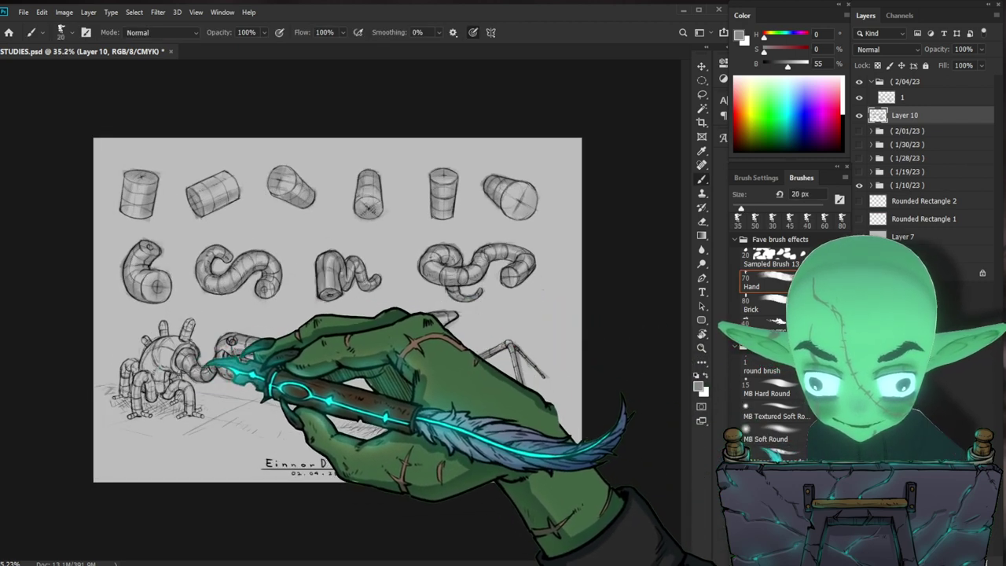
pyautogui.press('[')
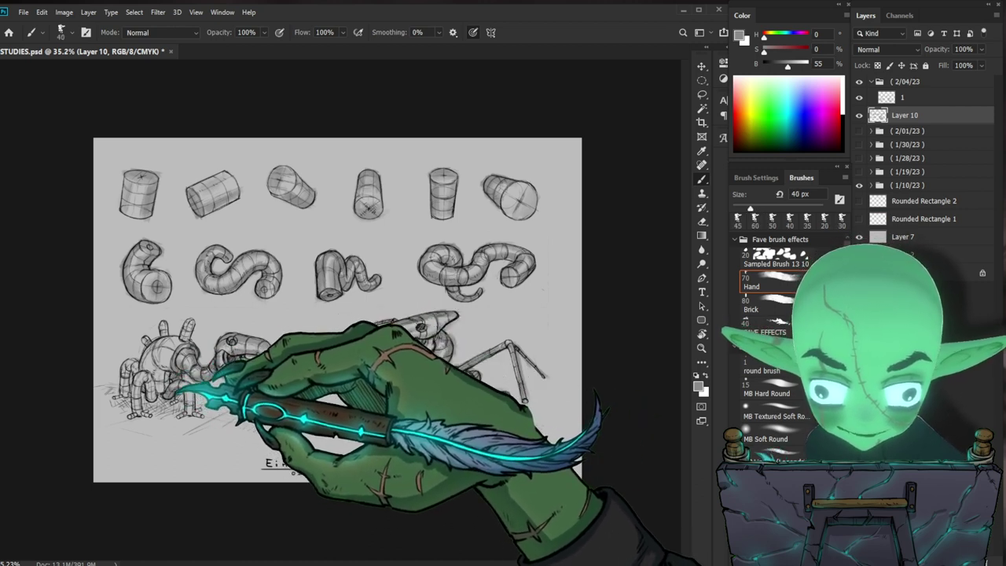
pyautogui.press(']')
pyautogui.press(']')
pyautogui.press(']')
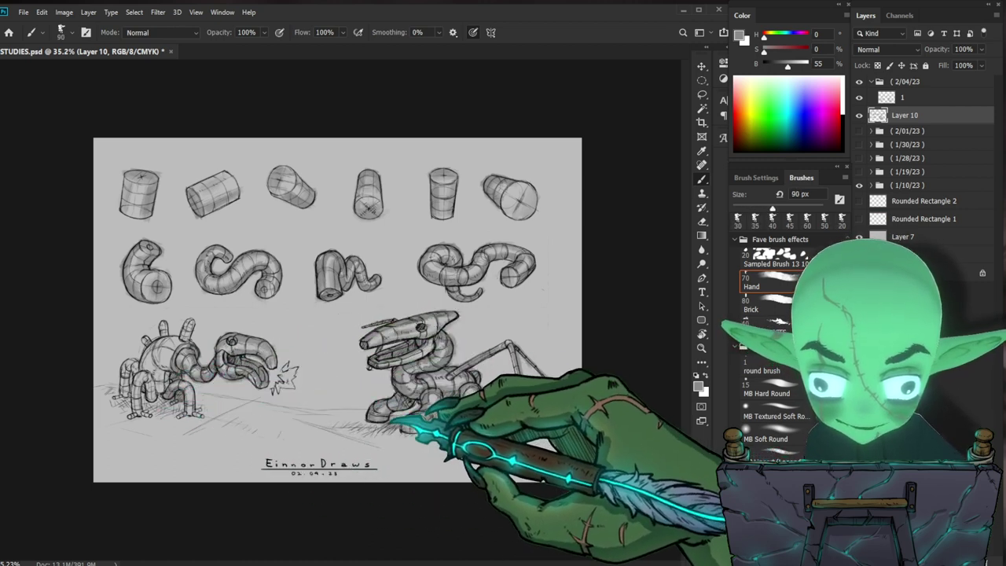
# - Paint a soft dark cast shadow under the right robot, ending with a 40 px brush
pyautogui.press('[')
pyautogui.press('[')
pyautogui.press('[')
pyautogui.press(']')
pyautogui.press(']')
pyautogui.press(']')
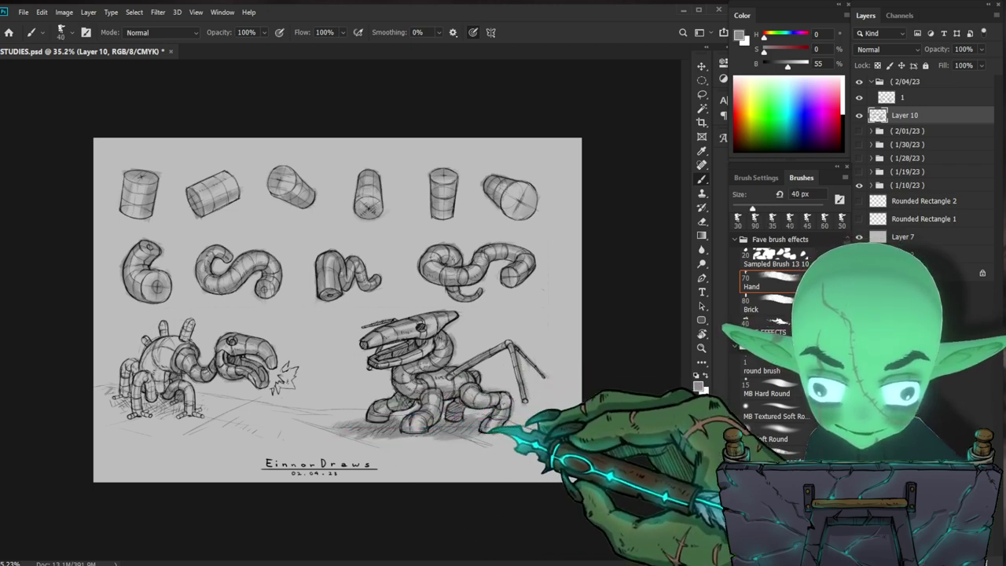
pyautogui.press('[')
pyautogui.press('[')
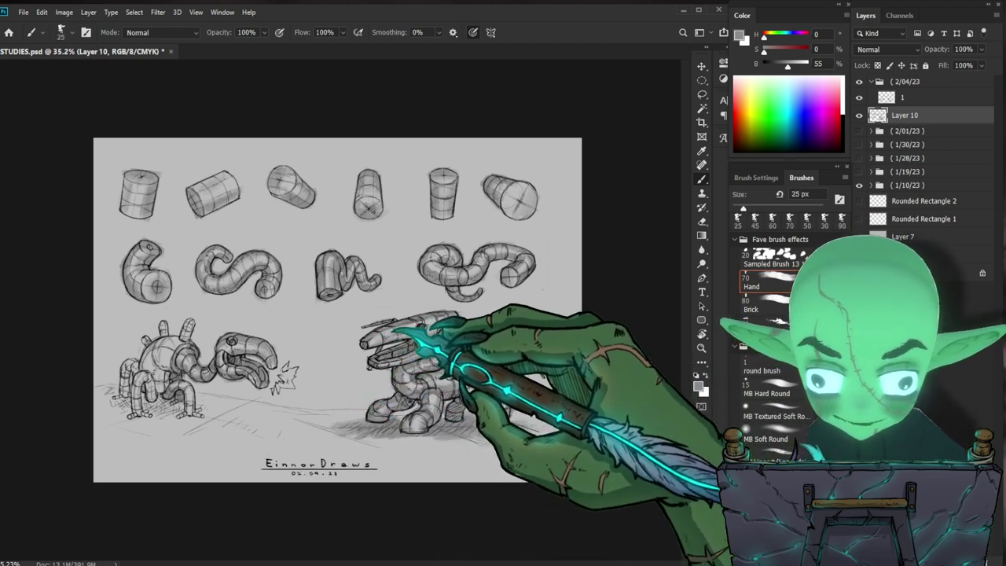
pyautogui.press('[')
pyautogui.press('[')
pyautogui.press('[')
pyautogui.press(']')
pyautogui.press(']')
pyautogui.press(']')
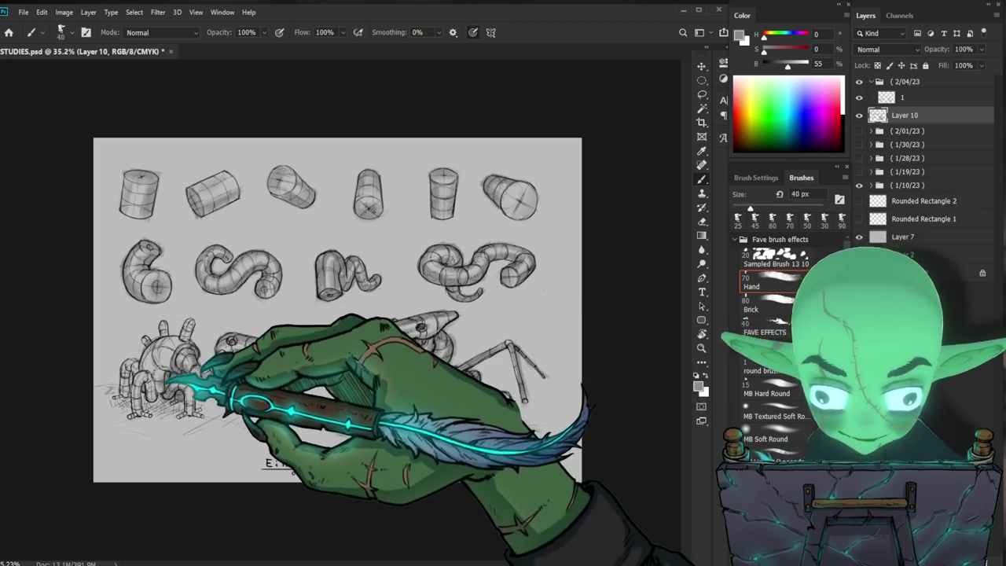
# - Refine the lower-left creature's grey shading and add a spiky burst beside its mouth
pyautogui.moveTo(169, 357); pyautogui.dragTo(175, 346)
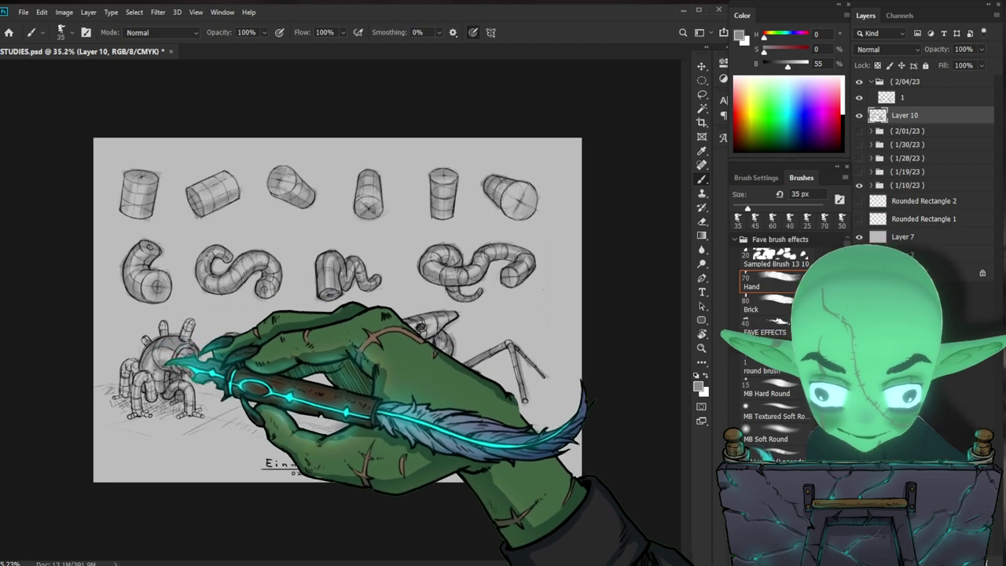
pyautogui.press('e')
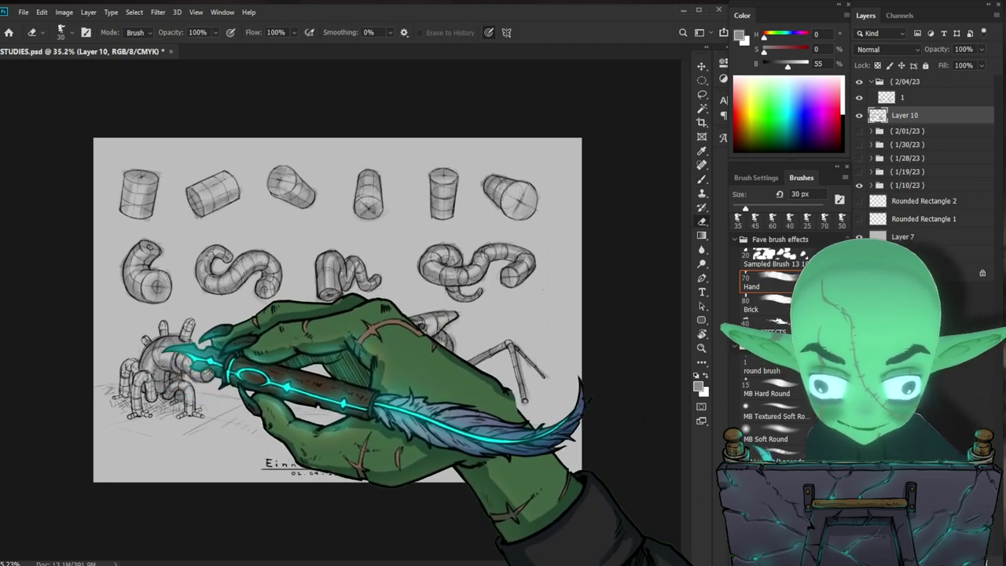
pyautogui.press('b')
pyautogui.press('b')
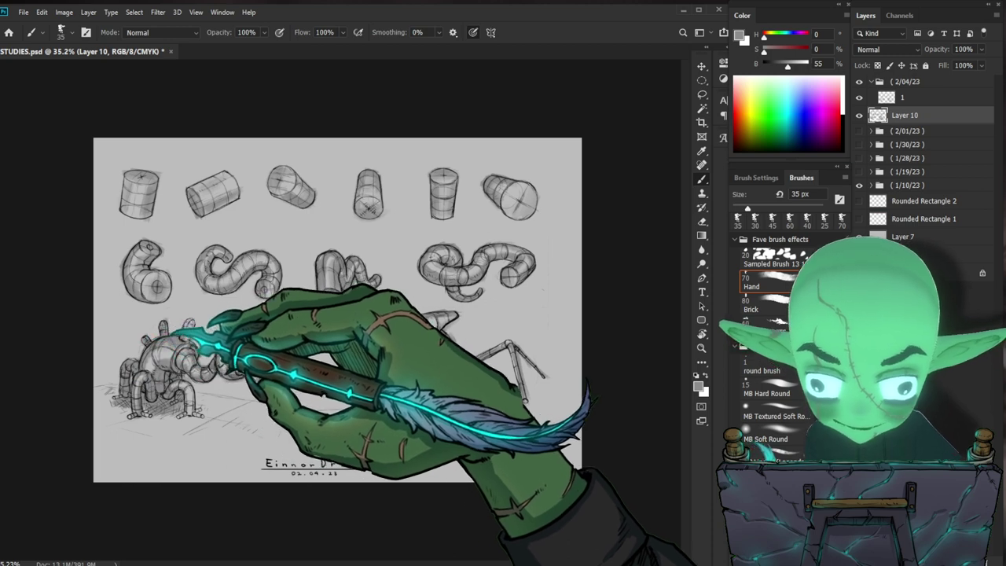
pyautogui.press('e')
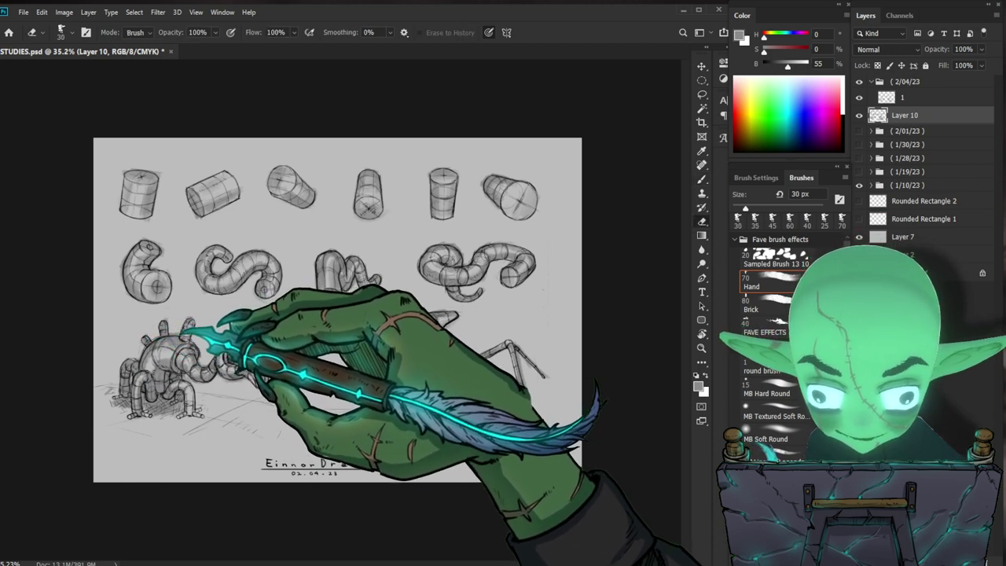
pyautogui.press('b')
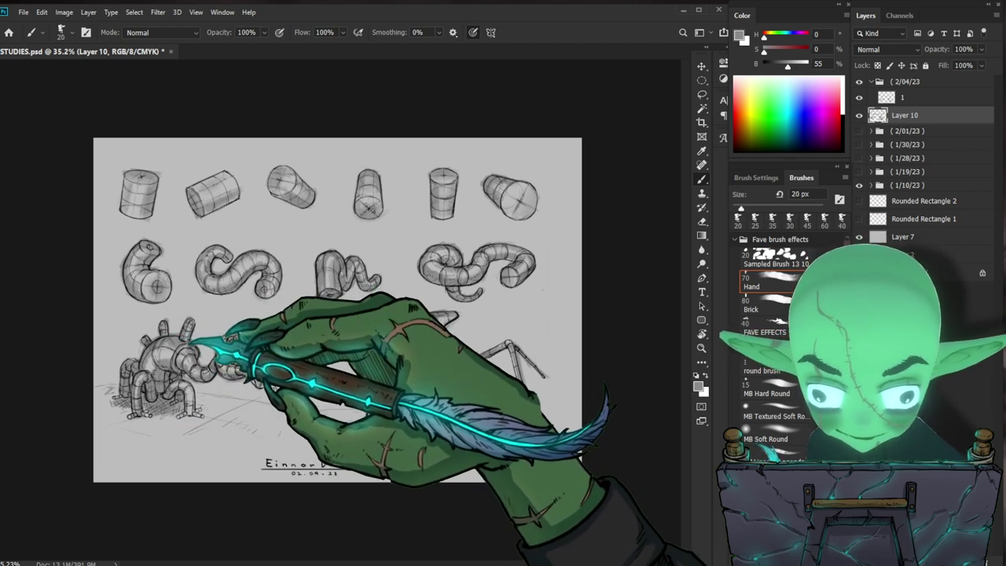
pyautogui.press(']')
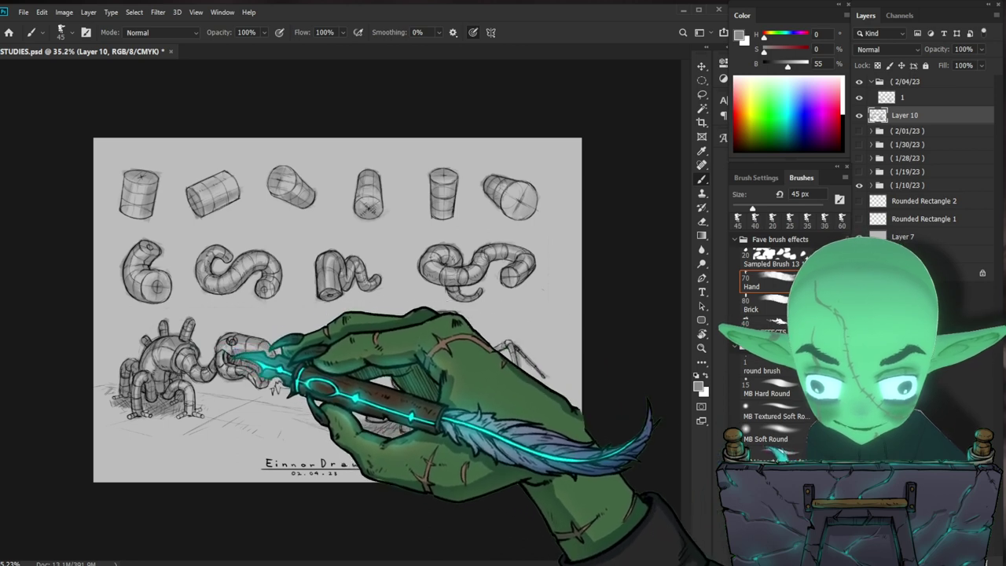
pyautogui.press('e')
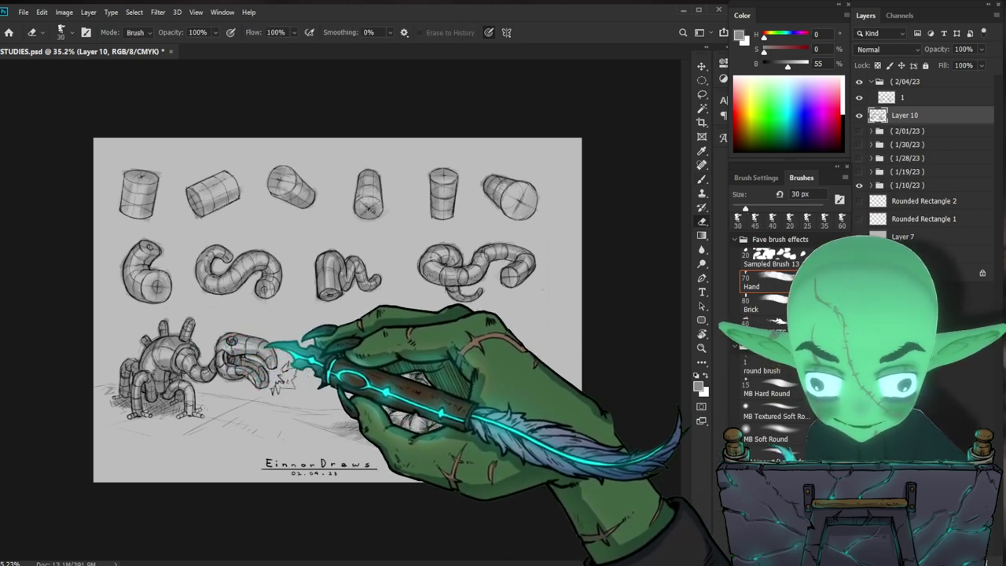
pyautogui.press('b')
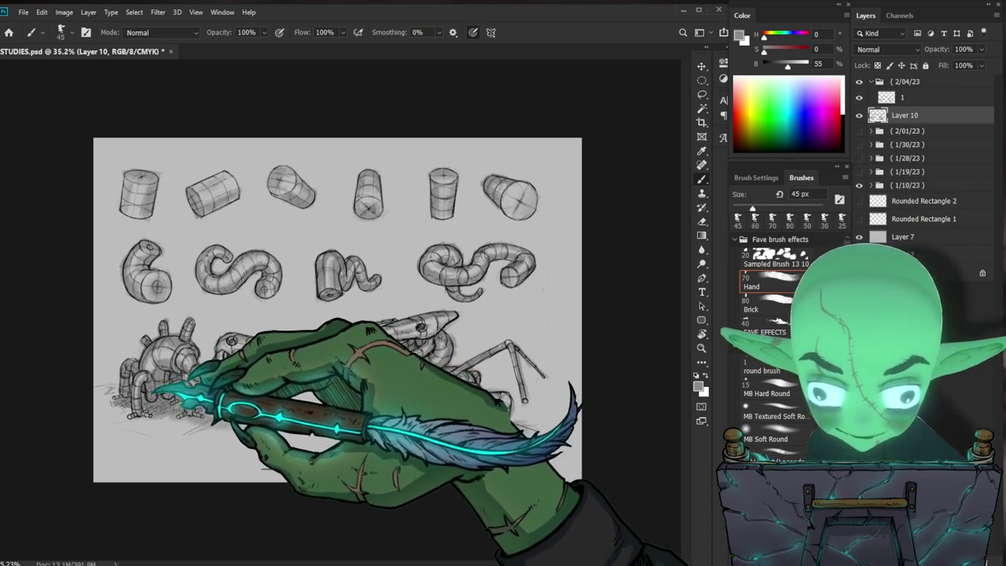
pyautogui.moveTo(149, 376); pyautogui.dragTo(79, 393)
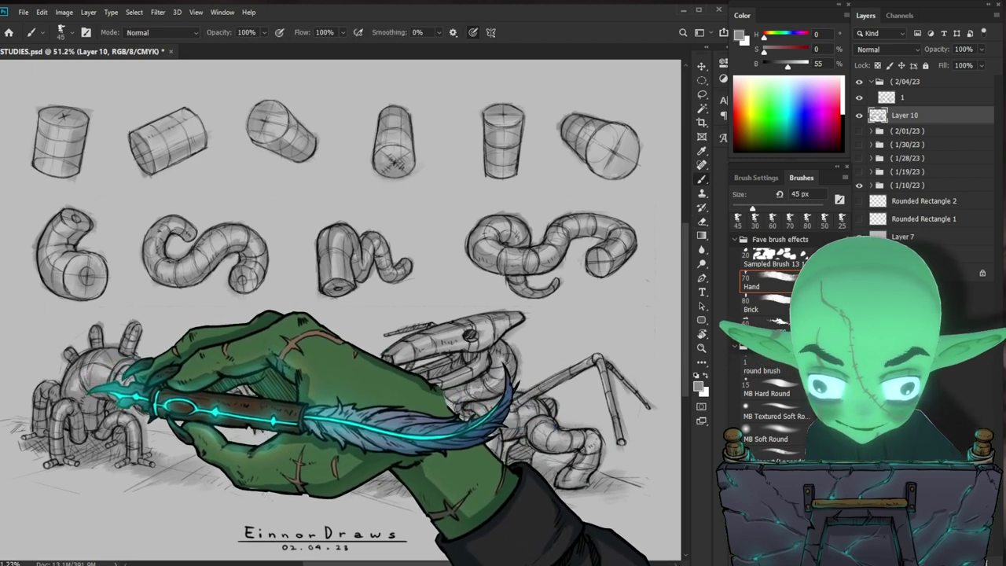
# - Zoom out to fit the whole sheet, then zoom in slightly
pyautogui.press('e')
pyautogui.press('z')
pyautogui.moveTo(225, 359); pyautogui.dragTo(134, 511)
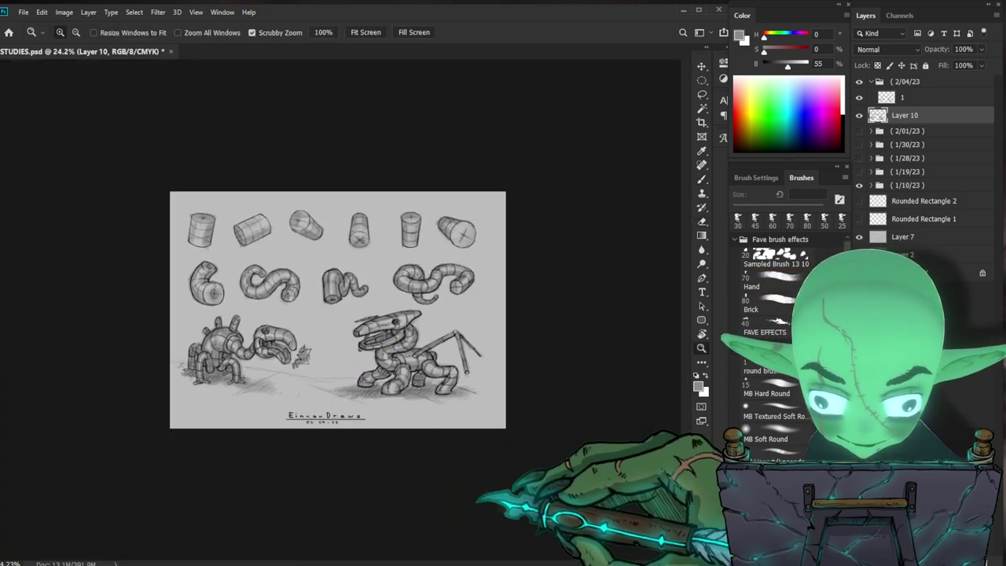
pyautogui.moveTo(303, 327); pyautogui.dragTo(361, 328)
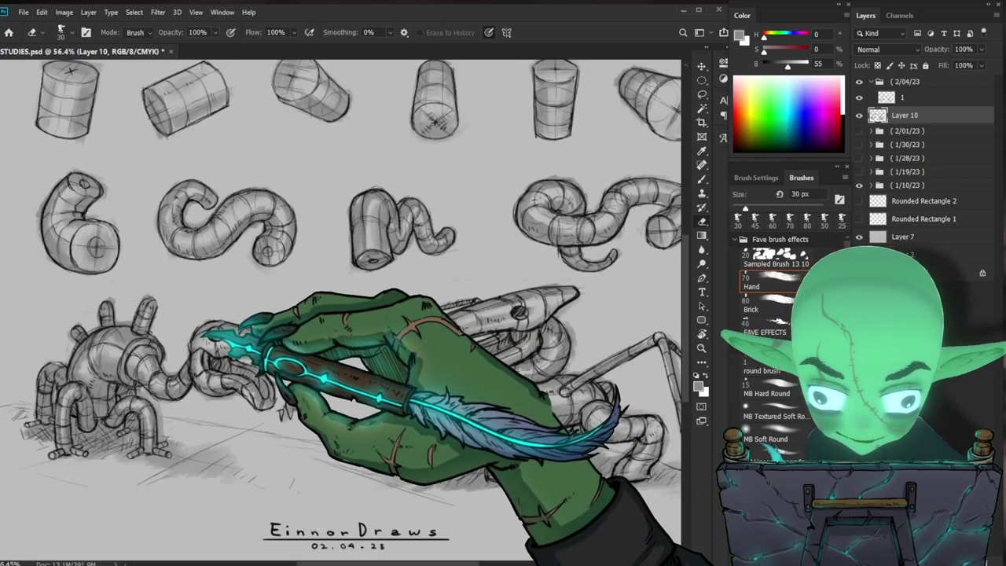
pyautogui.hotkey('ctrl', '0')
pyautogui.press('z')
pyautogui.moveTo(454, 402); pyautogui.dragTo(465, 402)
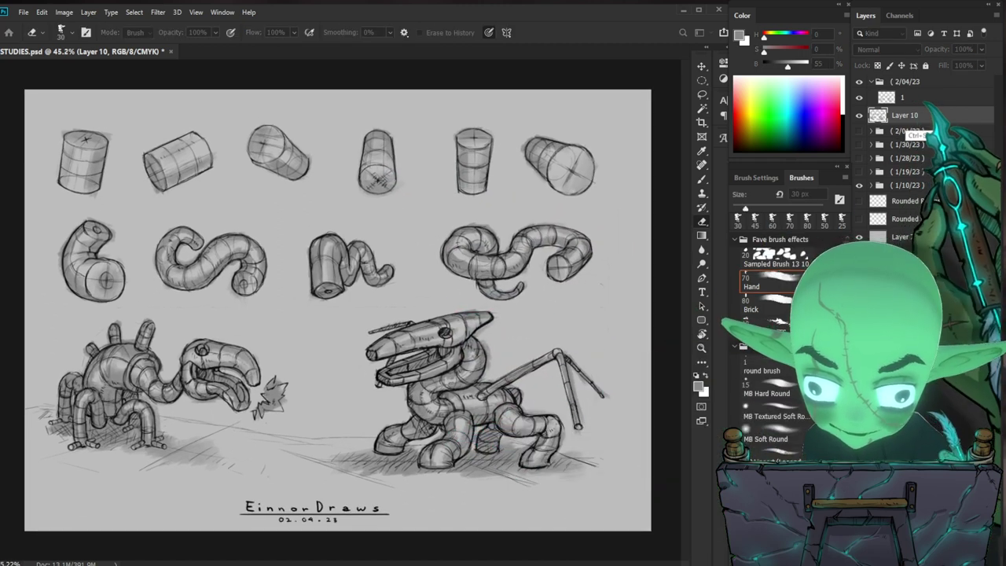
# - Create a new empty Layer 11 in the 2/04/23 group and start choosing a brush colour
pyautogui.hotkey('ctrl', 'shift', 'n')
pyautogui.press('Return')
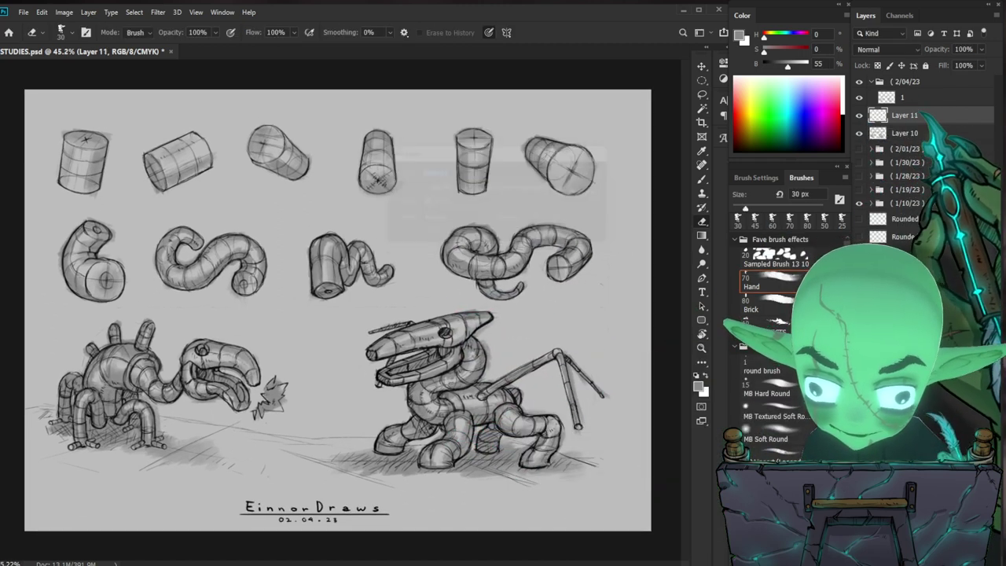
pyautogui.press('b')
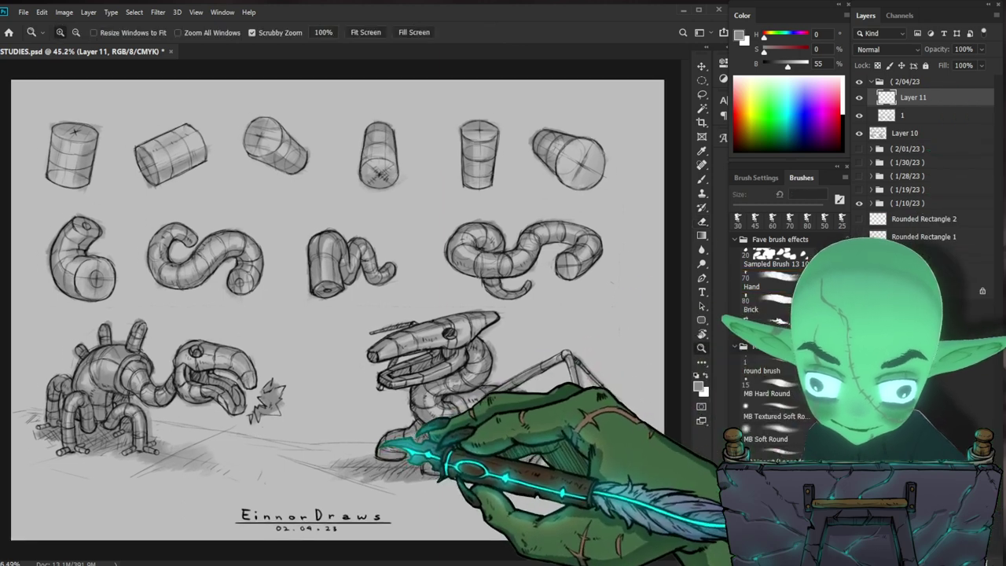
pyautogui.scroll(-2, 338, 307)
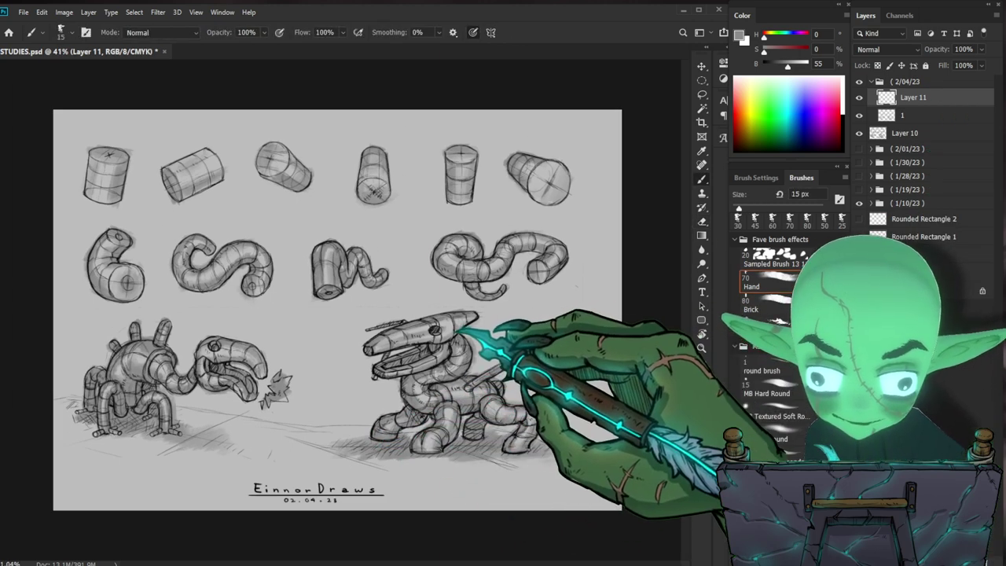
pyautogui.click(740, 36)
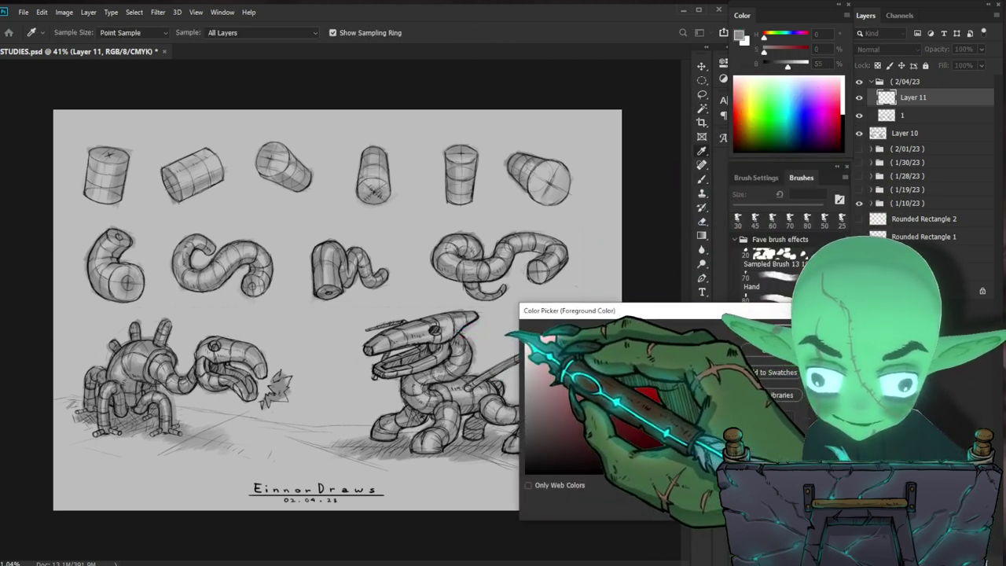
# - In near-white, sketch the right robot's tube body, beak-like head and stubby legs at 9–50 px
pyautogui.press('Return')
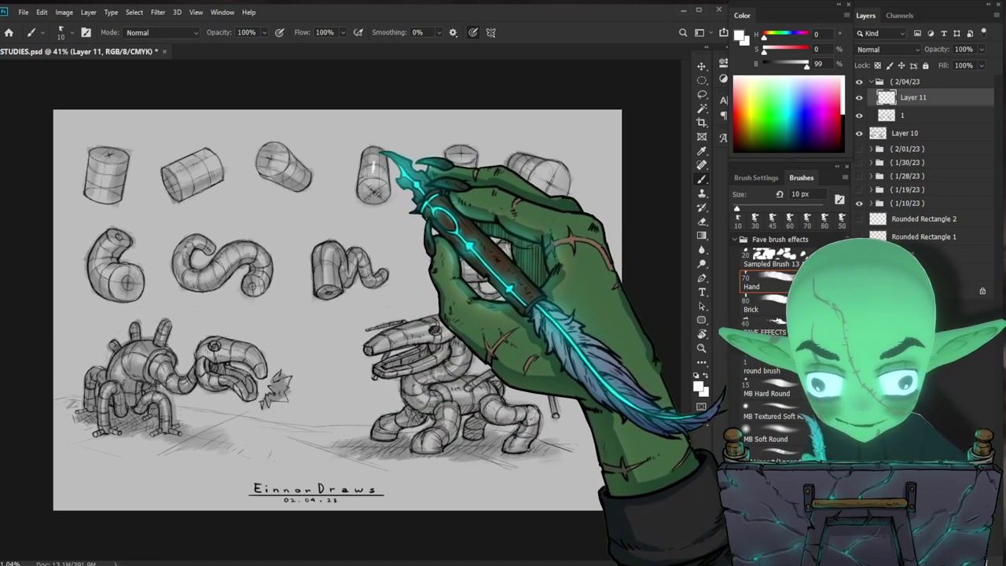
pyautogui.press(']')
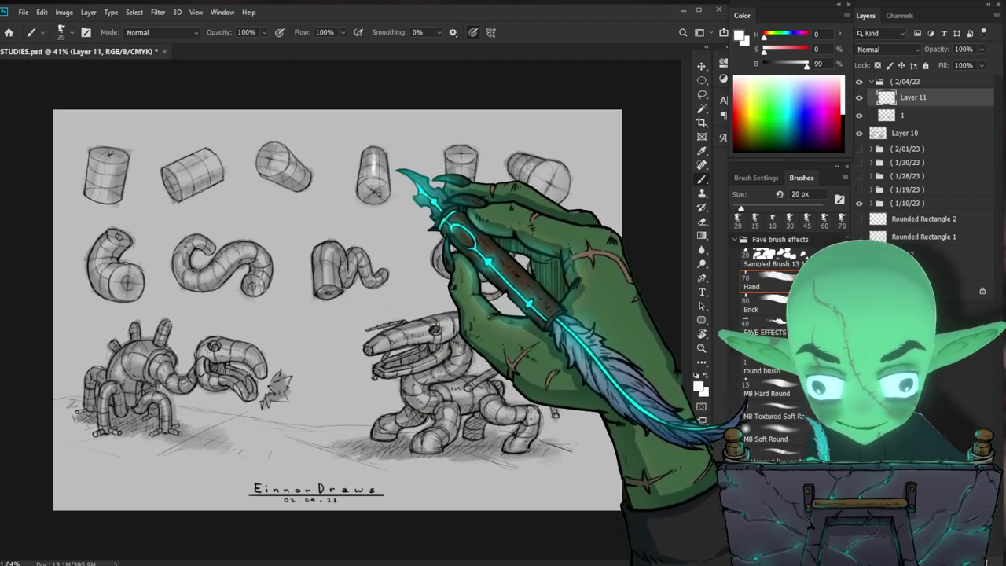
pyautogui.press(']')
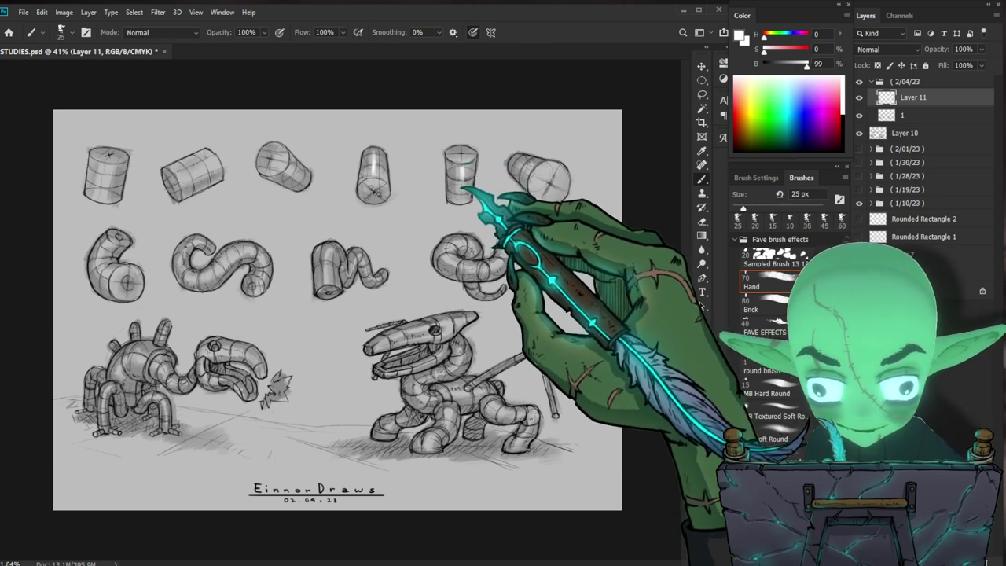
pyautogui.press('[')
pyautogui.press('[')
pyautogui.press('[')
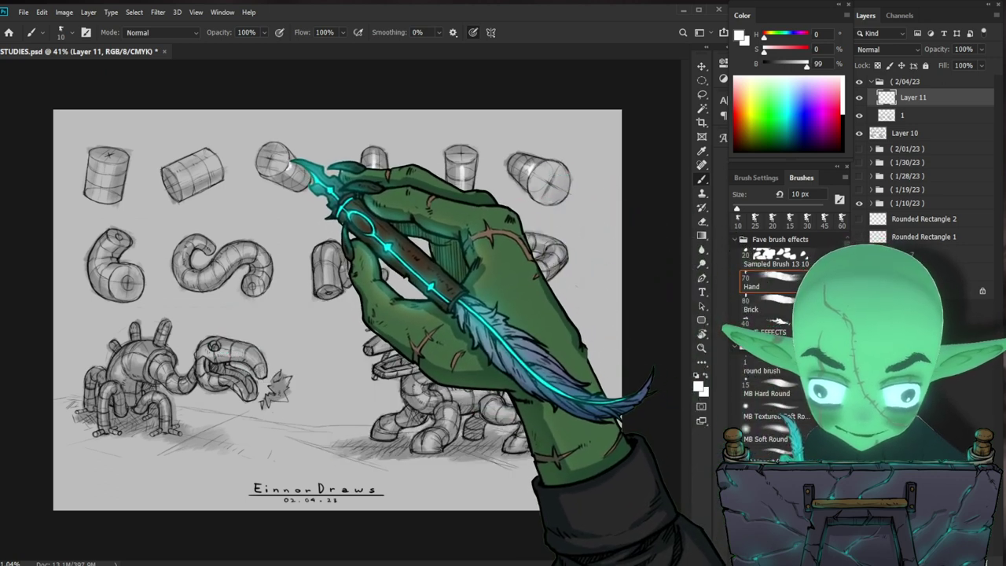
pyautogui.press(']')
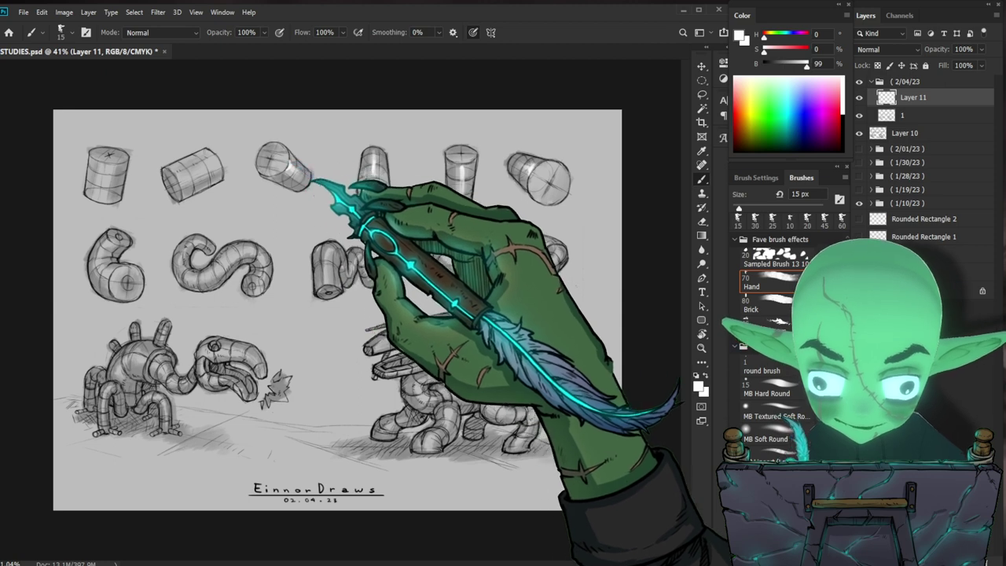
pyautogui.press(']')
pyautogui.press(']')
pyautogui.press(']')
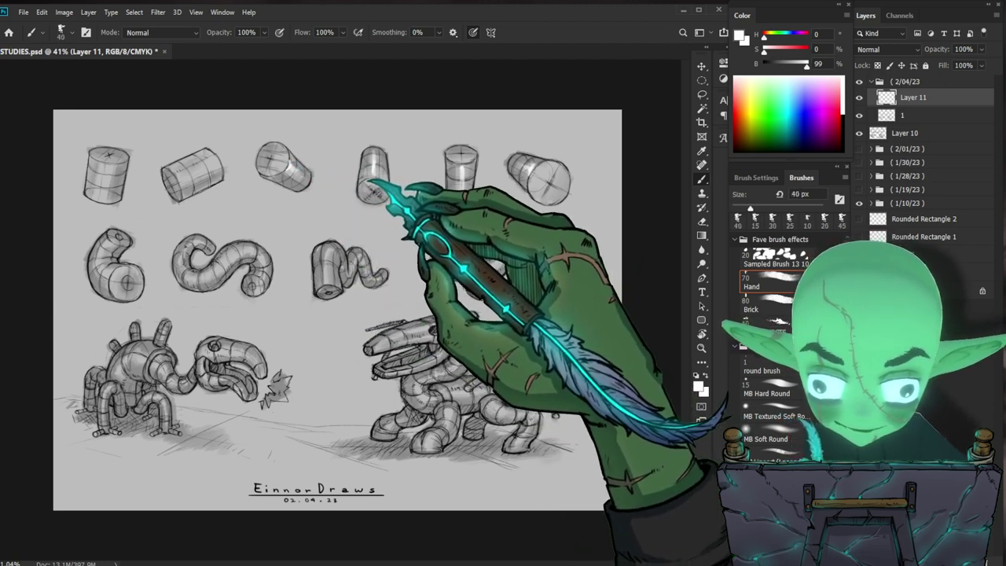
pyautogui.press('[')
pyautogui.press('[')
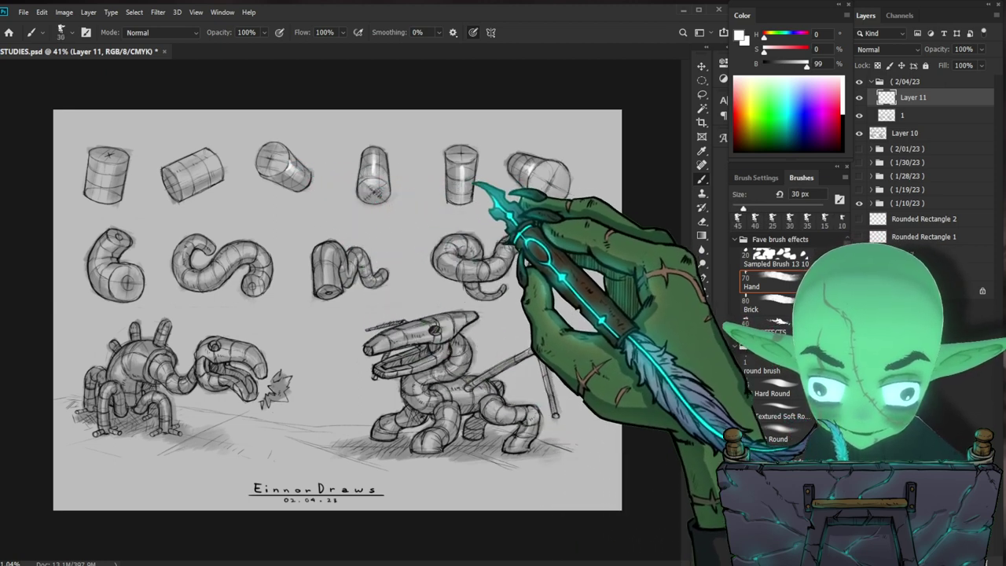
pyautogui.press(']')
pyautogui.press(']')
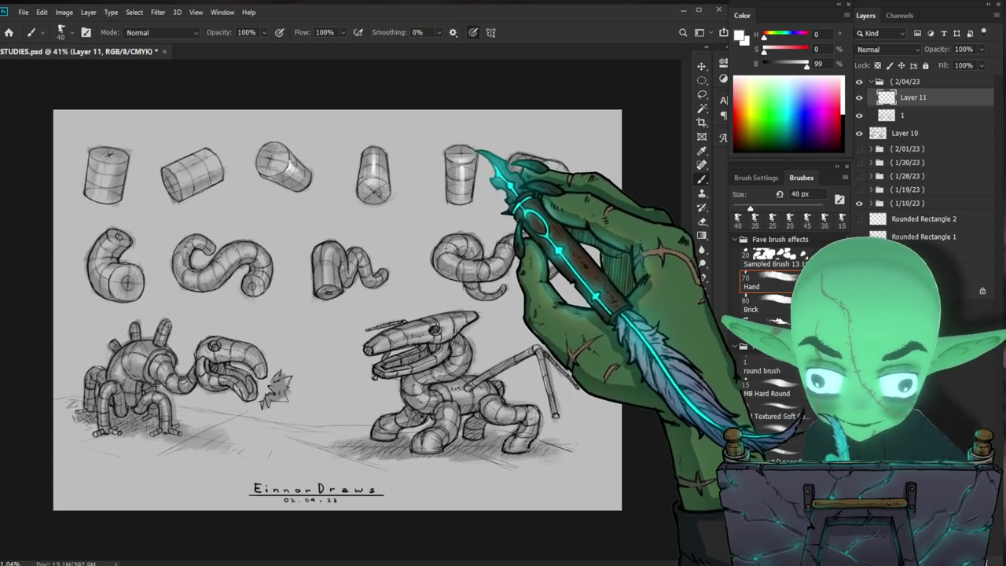
pyautogui.press('[')
pyautogui.press('[')
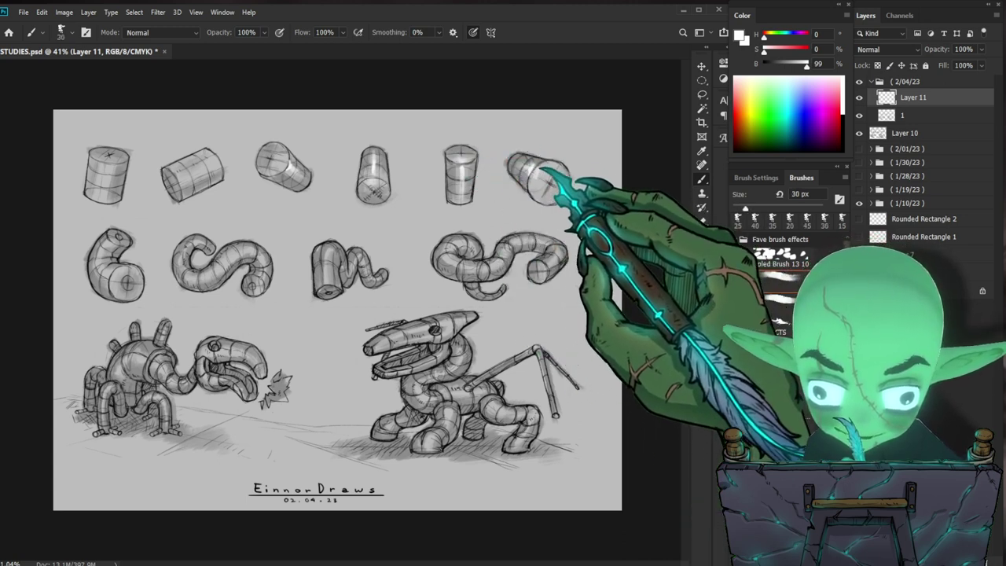
pyautogui.press(']')
pyautogui.press(']')
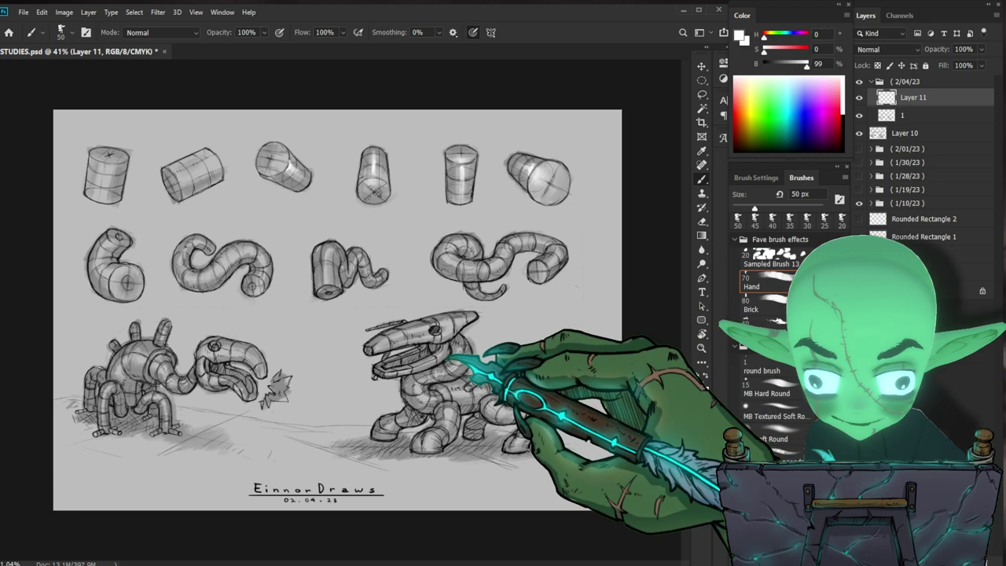
pyautogui.press('[')
pyautogui.press('[')
pyautogui.press('[')
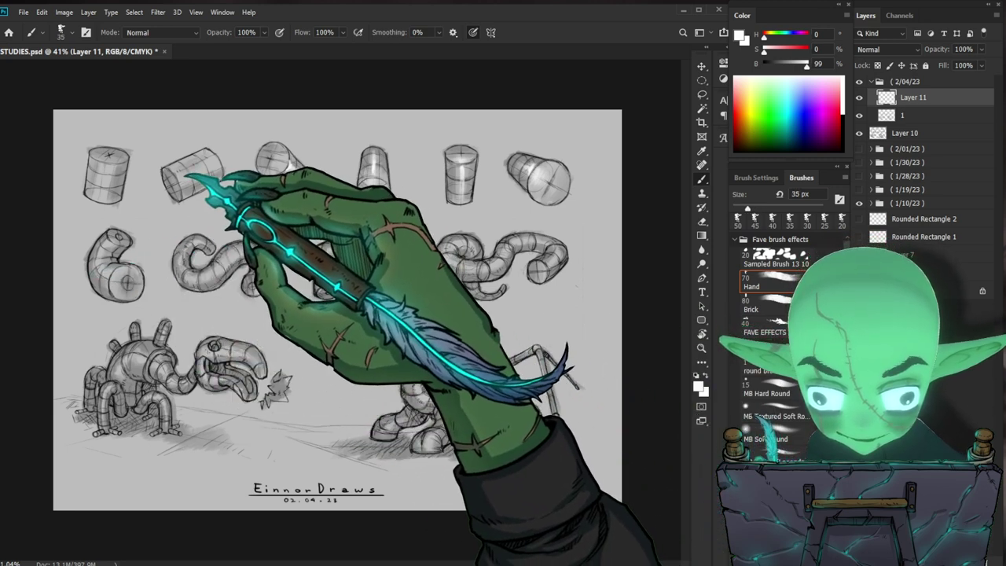
pyautogui.press('[')
pyautogui.press('[')
pyautogui.press('[')
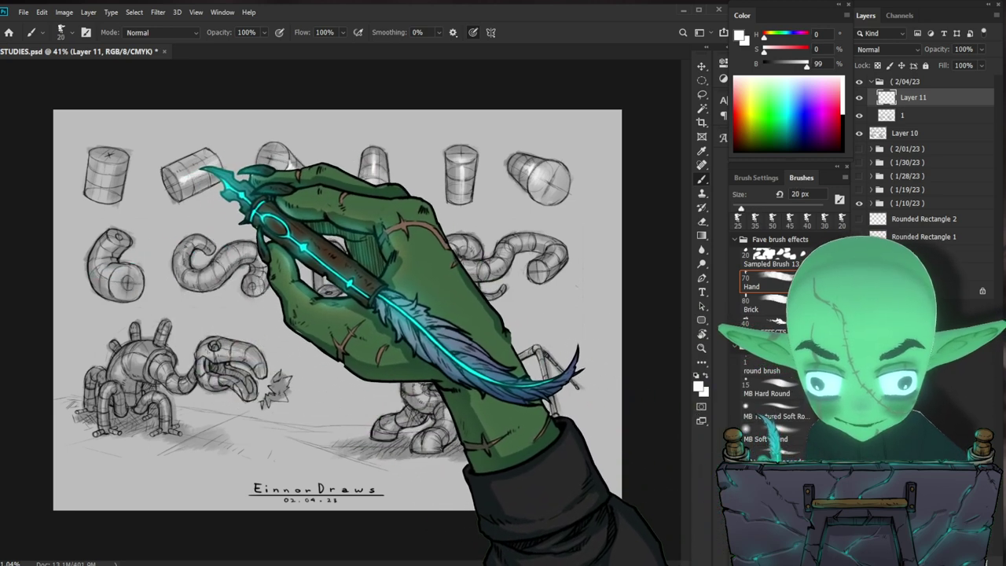
pyautogui.press(']')
pyautogui.press(']')
pyautogui.press('[')
pyautogui.press('[')
pyautogui.press('[')
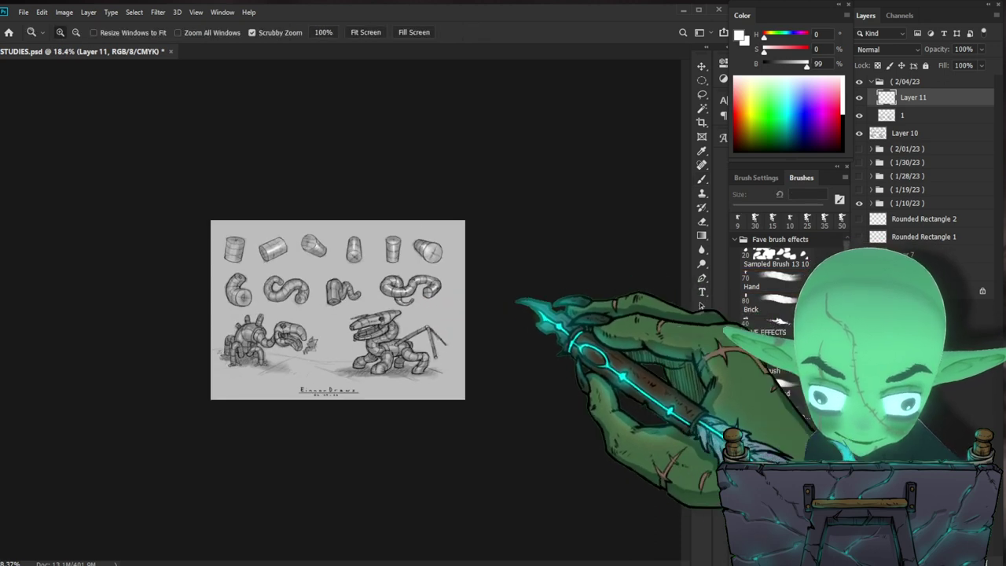
pyautogui.moveTo(565, 275)
pyautogui.mouseDown()
pyautogui.moveTo(330, 272)
pyautogui.moveTo(344, 305)
pyautogui.moveTo(360, 296)
pyautogui.mouseUp()
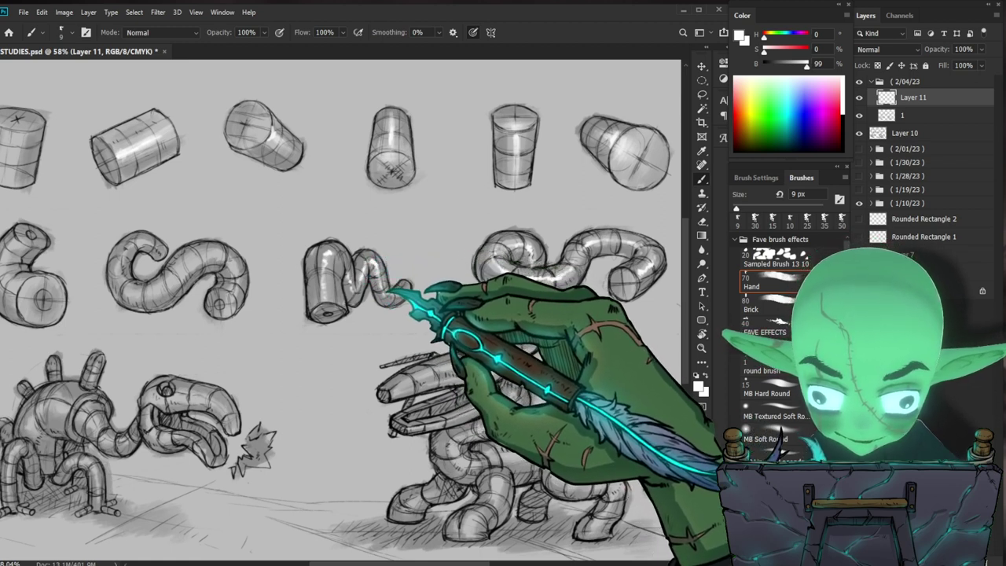
pyautogui.moveTo(405, 295); pyautogui.dragTo(399, 276)
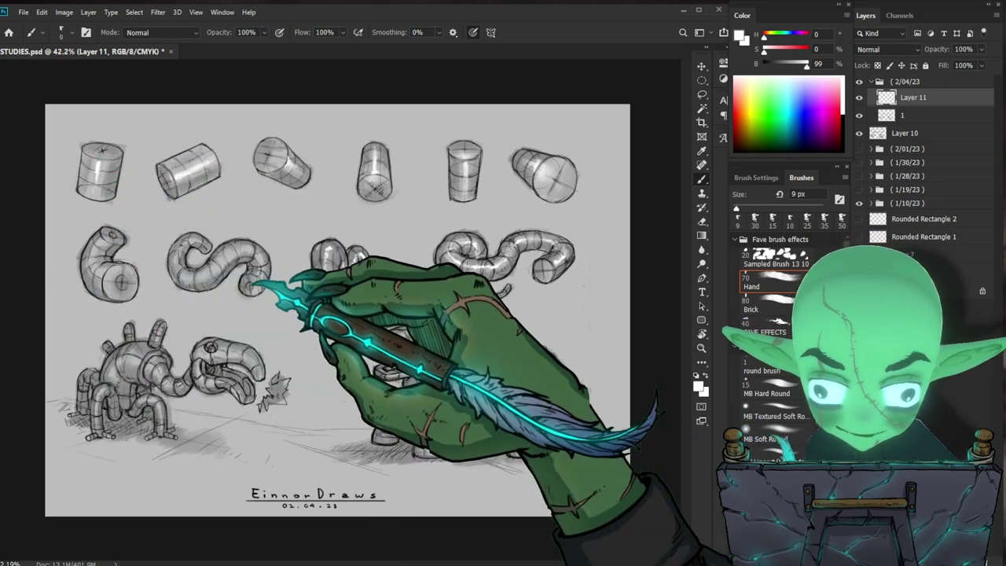
# - Draw a thin jointed leg behind the right robot at 7–10 px, then view the whole sheet
pyautogui.press(']')
pyautogui.press(']')
pyautogui.press(']')
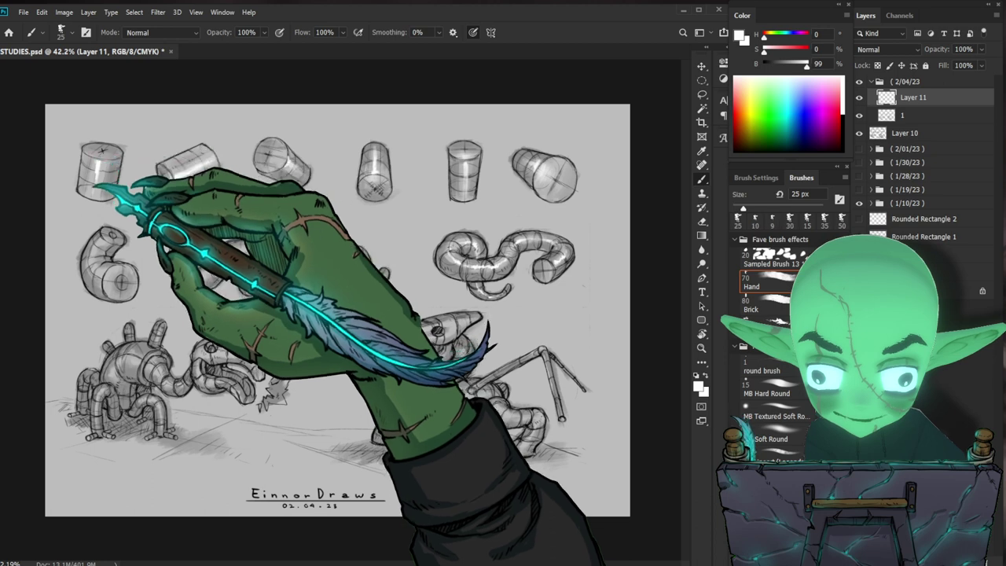
pyautogui.press('[')
pyautogui.press('[')
pyautogui.press('[')
pyautogui.press('[')
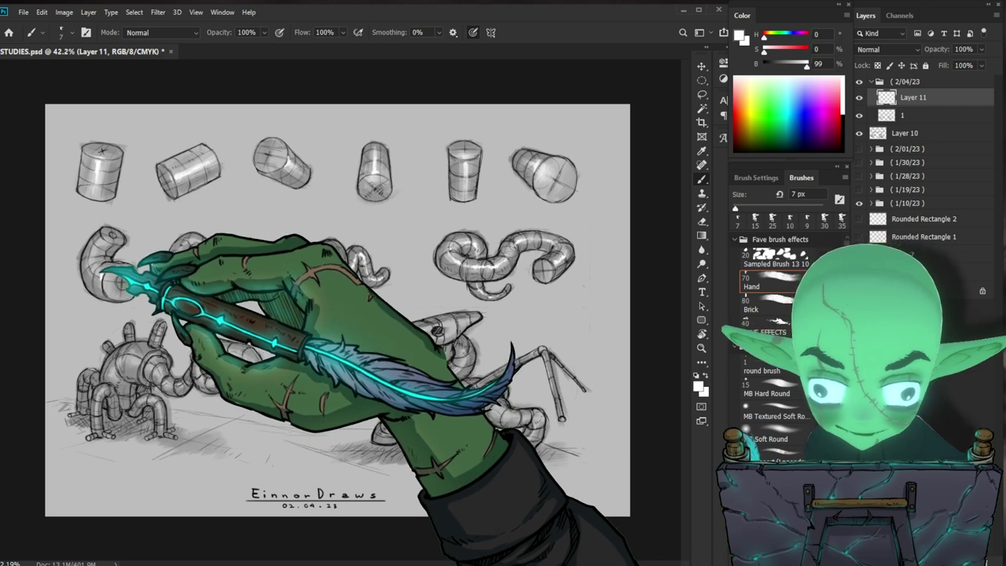
pyautogui.press(']')
pyautogui.press(']')
pyautogui.press(']')
pyautogui.press(']')
pyautogui.press('[')
pyautogui.press('[')
pyautogui.press('[')
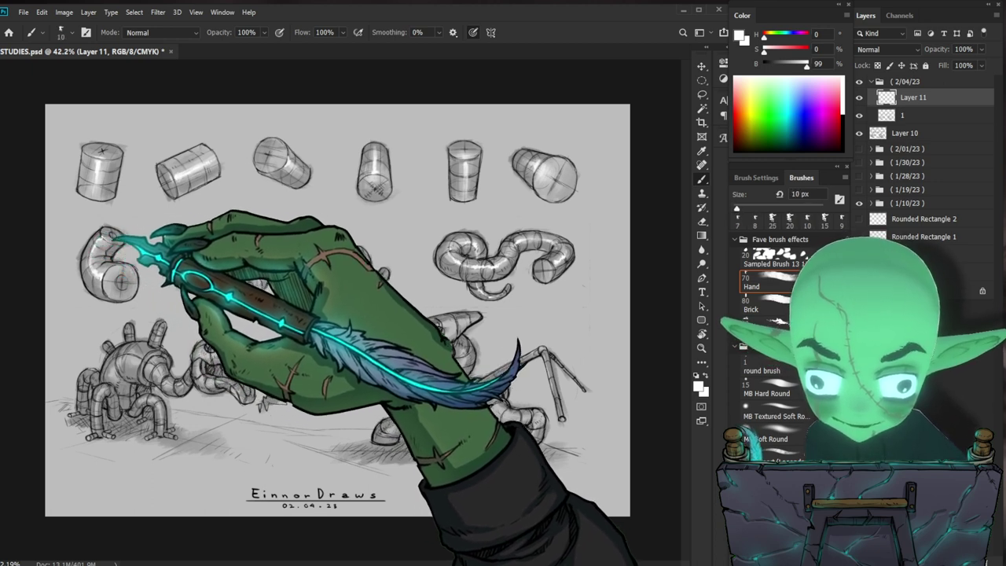
pyautogui.press(']')
pyautogui.press(']')
pyautogui.press(']')
pyautogui.press(']')
pyautogui.press(']')
pyautogui.press(']')
pyautogui.press(']')
pyautogui.press('[')
pyautogui.press('[')
pyautogui.press('[')
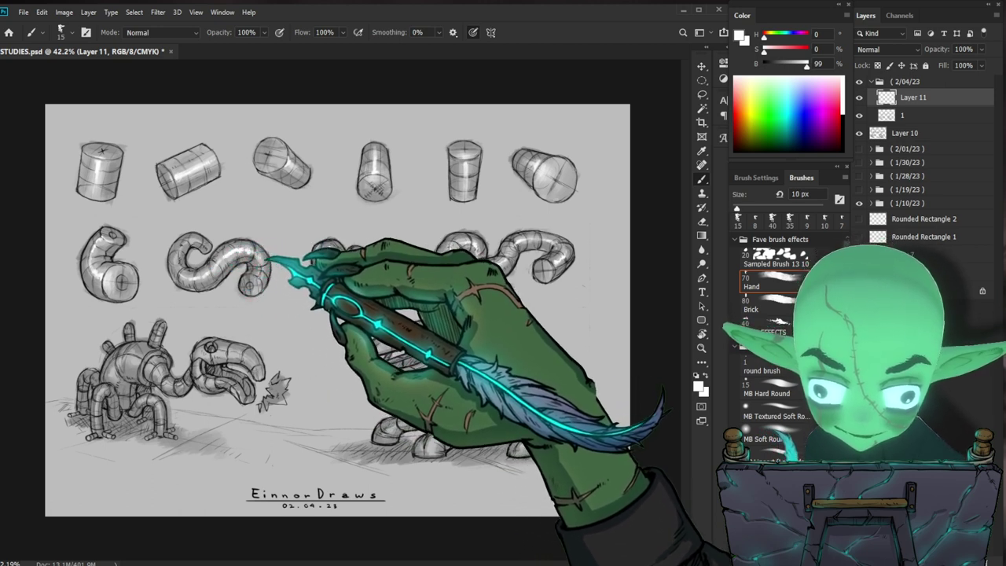
pyautogui.press('[')
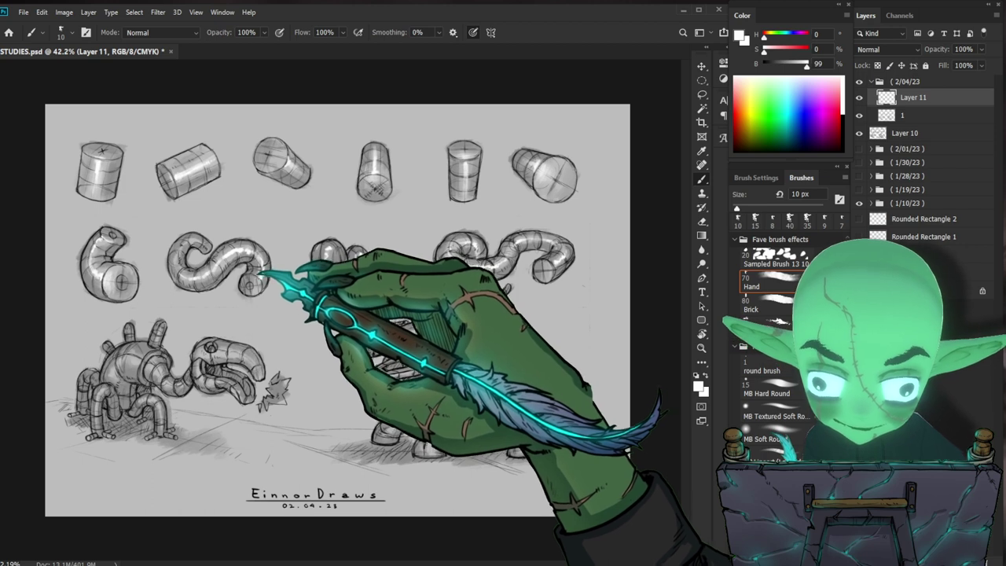
pyautogui.press('[')
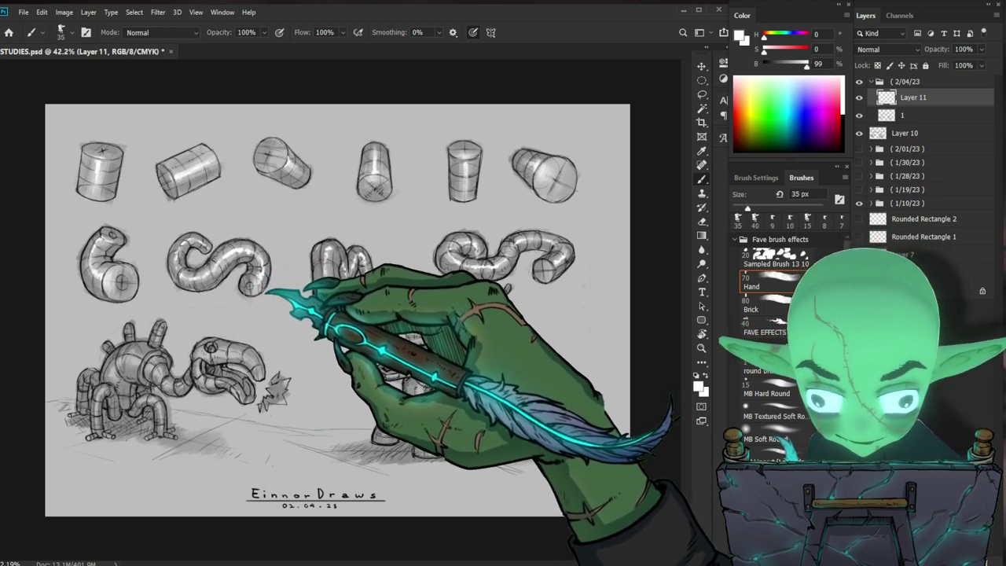
pyautogui.press('[')
pyautogui.press('[')
pyautogui.press('[')
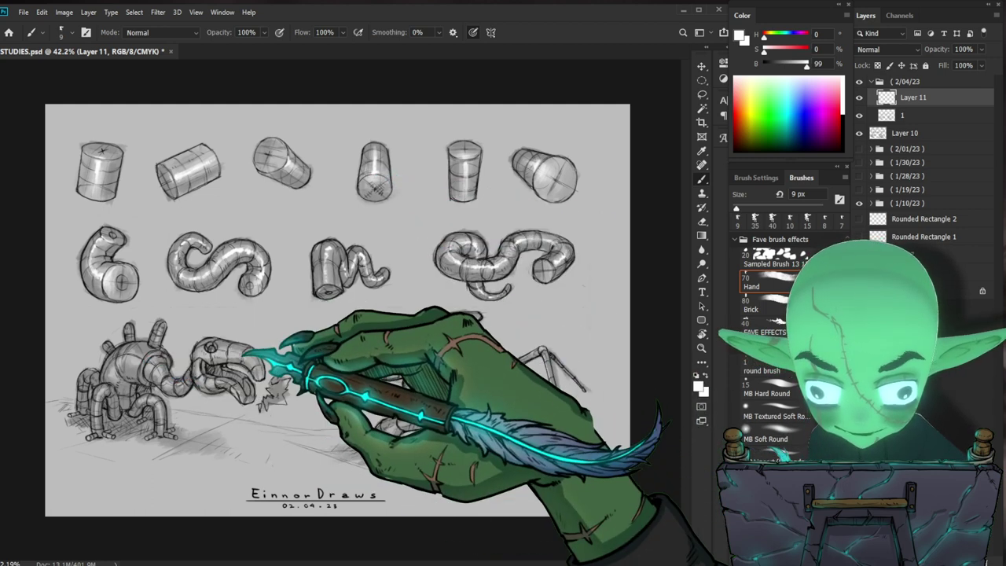
pyautogui.press(']')
pyautogui.press(']')
pyautogui.press(']')
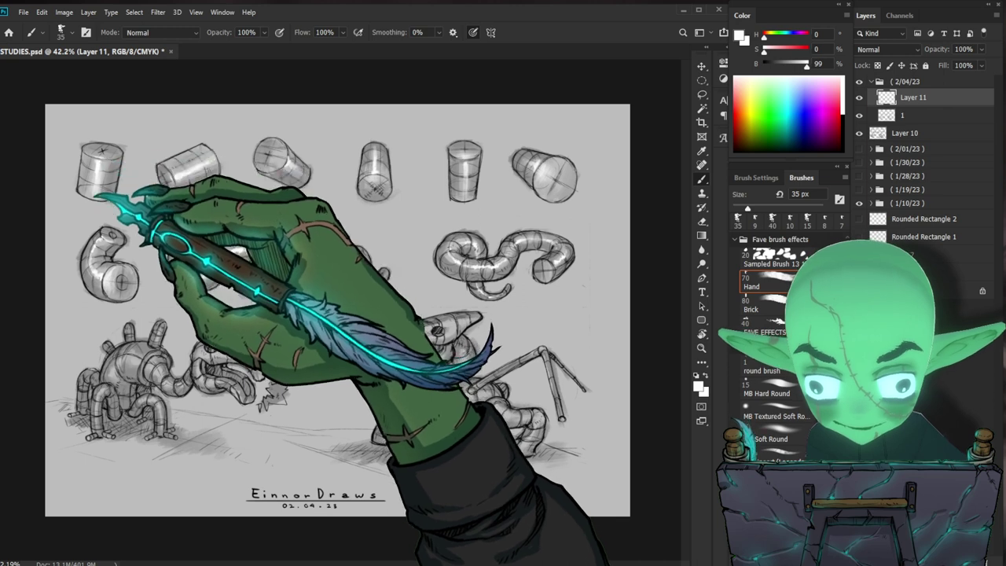
pyautogui.press('[')
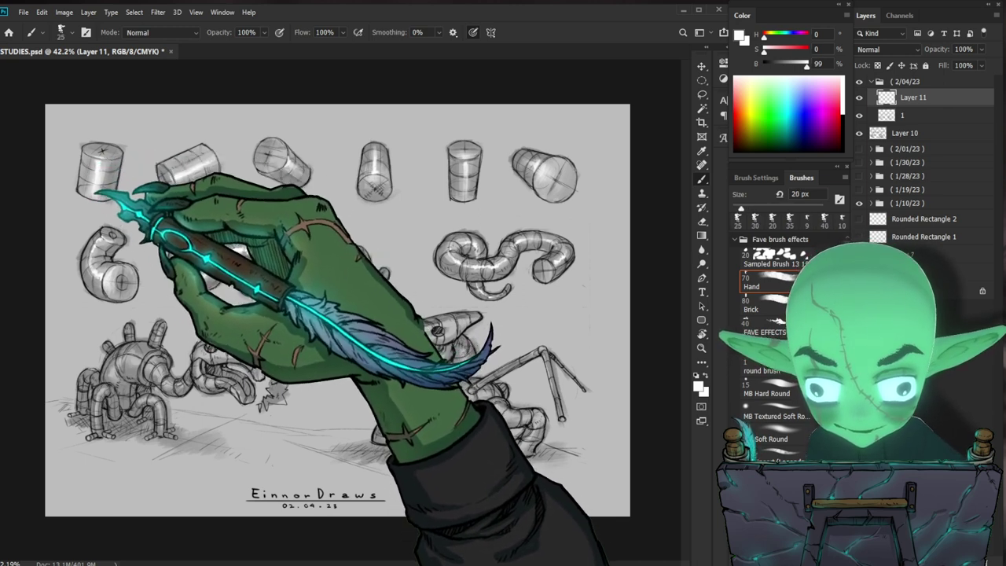
pyautogui.press('z')
pyautogui.hotkey('ctrl', '-')
pyautogui.press('b')
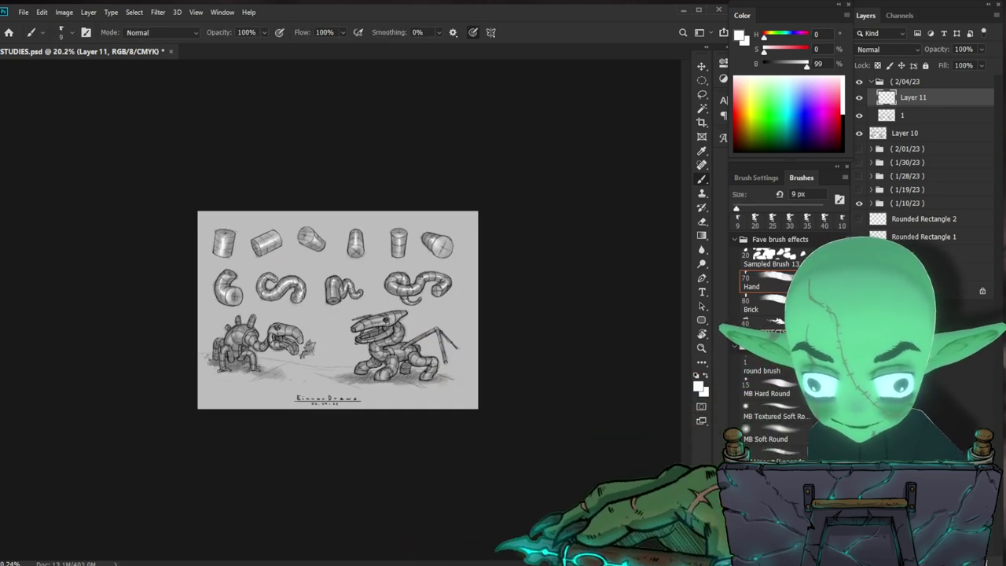
pyautogui.scroll(4, 346, 313)
pyautogui.scroll(1, 346, 313)
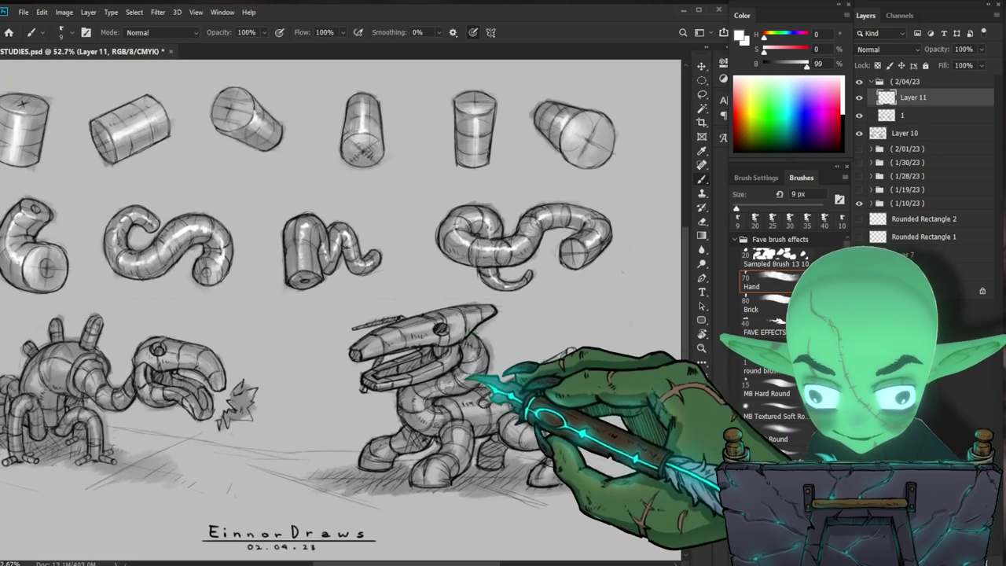
pyautogui.scroll(-2, 425, 346)
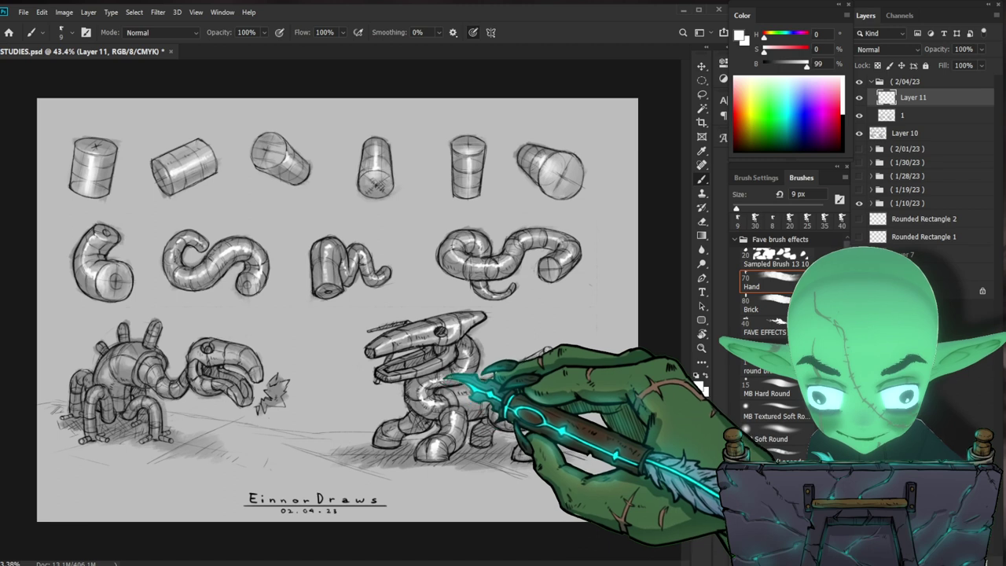
# - Draw a long thin jointed leg reaching down-right on the right robot, then save STUDIES.psd
pyautogui.moveTo(471, 390)
pyautogui.mouseDown()
pyautogui.moveTo(546, 350)
pyautogui.moveTo(593, 393)
pyautogui.moveTo(566, 417)
pyautogui.mouseUp()
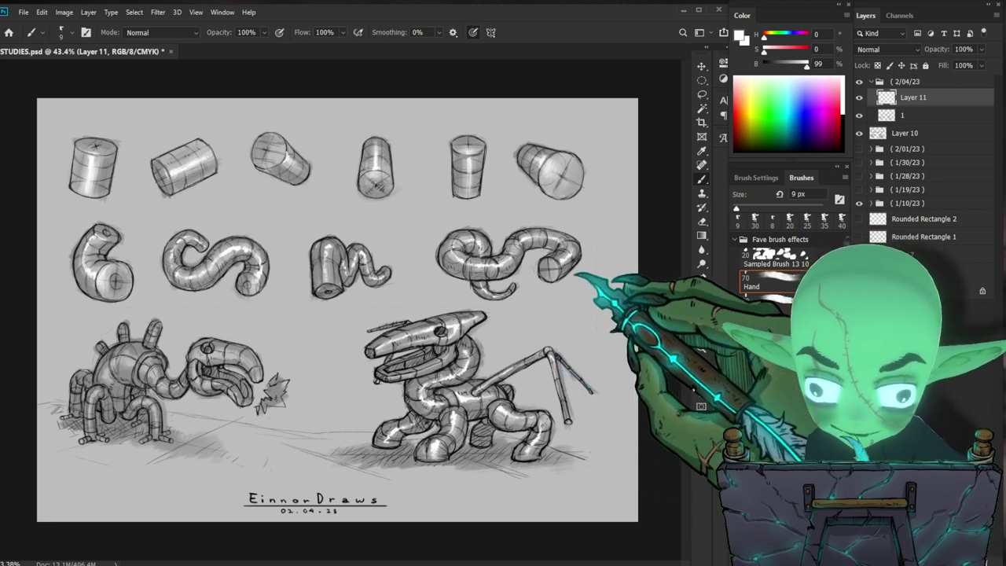
pyautogui.press('ctrl')
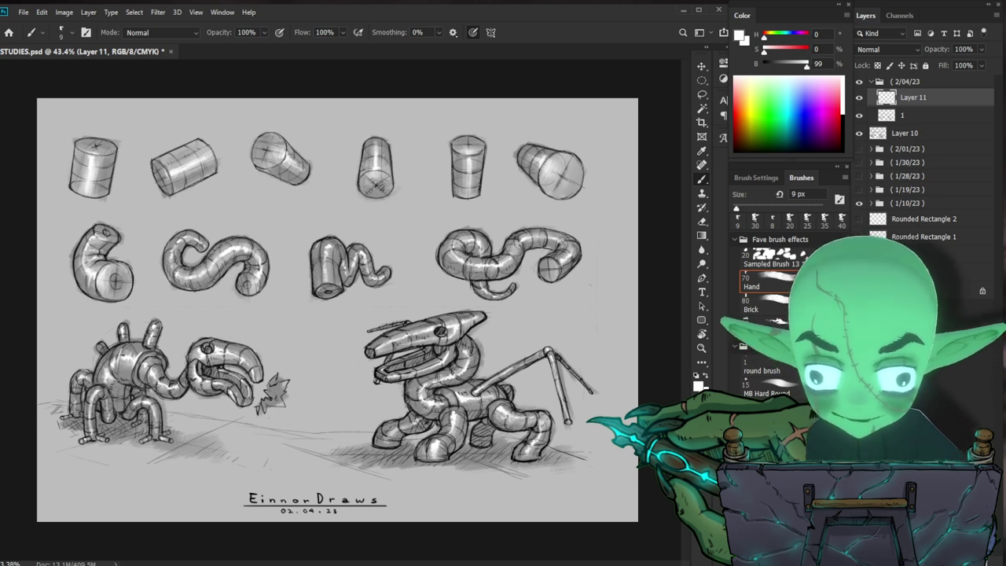
pyautogui.hotkey('ctrl', 's')
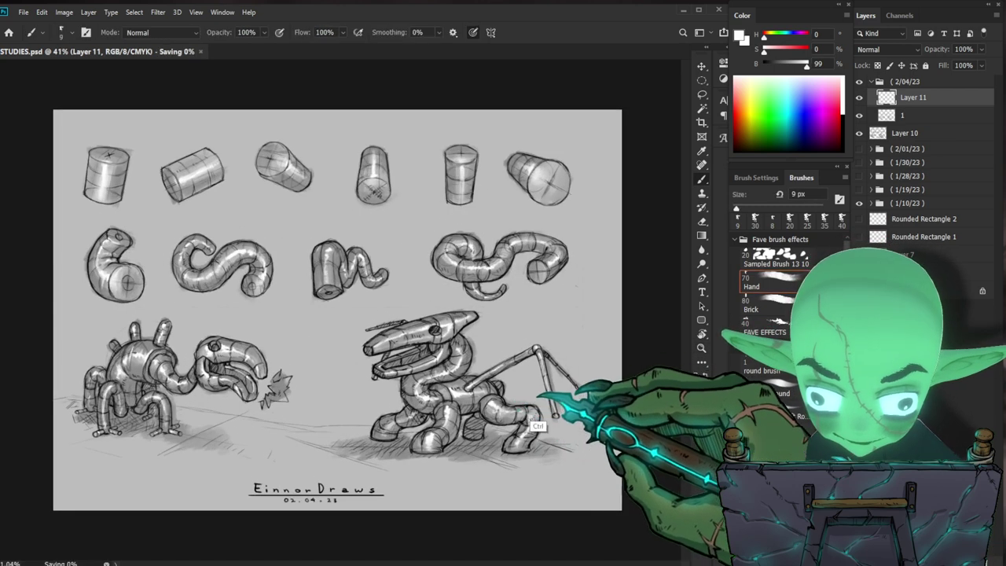